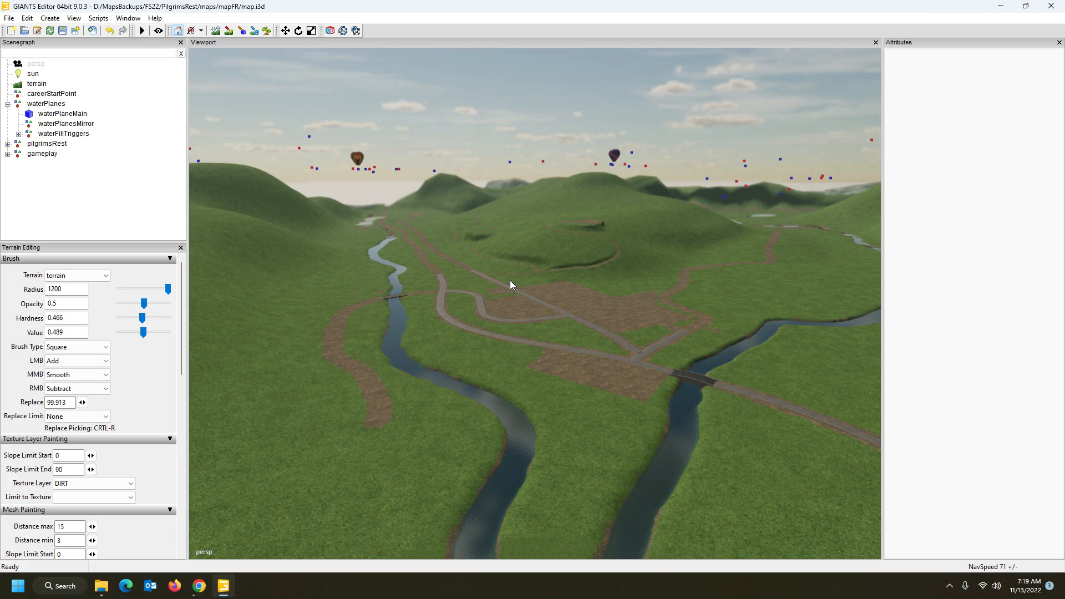
Survey the map's two rivers and the dry canyon cut into the hillside.
{"action": "mouse_move", "coordinate": [510, 280]}
{"action": "left_mouse_down", "text": "alt"}
{"action": "mouse_move", "coordinate": [562, 288]}
{"action": "mouse_move", "coordinate": [520, 303]}
{"action": "mouse_move", "coordinate": [537, 318]}
{"action": "mouse_move", "coordinate": [571, 309]}
{"action": "mouse_move", "coordinate": [504, 304]}
{"action": "mouse_move", "coordinate": [511, 296]}
{"action": "left_mouse_up", "text": "alt"}
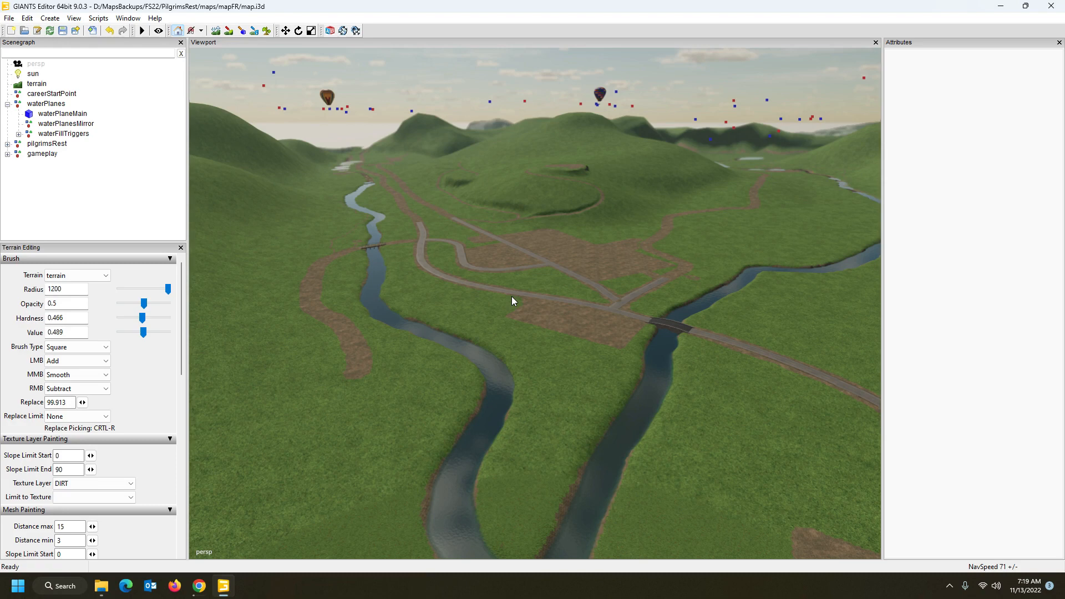
{"action": "left_click_drag", "start_coordinate": [657, 372], "coordinate": [681, 360], "text": "alt"}
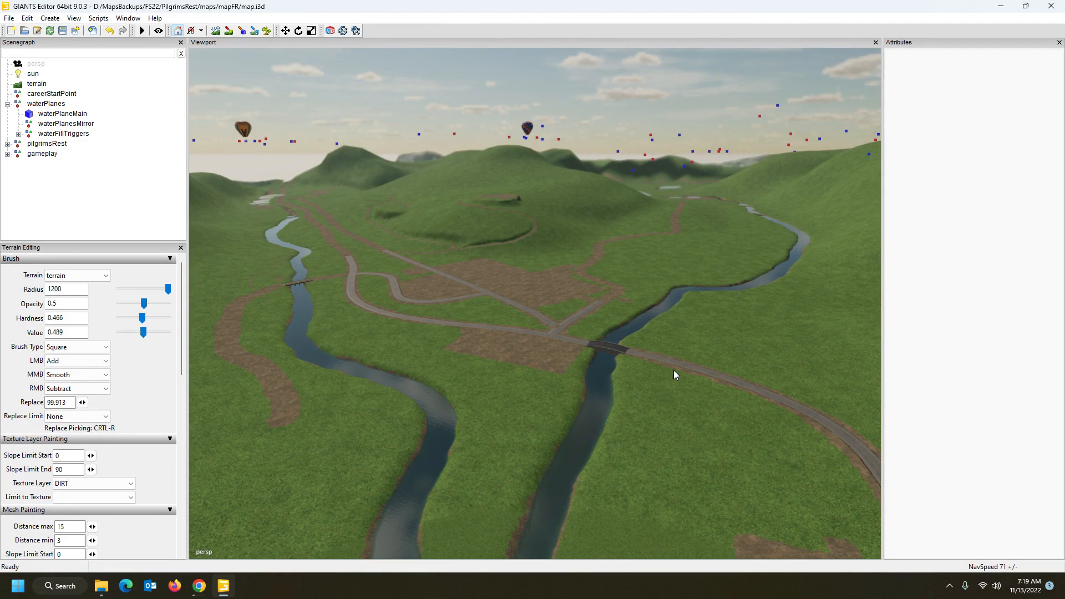
{"action": "left_click_drag", "start_coordinate": [650, 372], "coordinate": [457, 410], "text": "alt"}
{"action": "scroll", "coordinate": [551, 323], "scroll_direction": "up", "scroll_amount": 8}
{"action": "scroll", "coordinate": [352, 331], "scroll_direction": "up", "scroll_amount": 6}
{"action": "scroll", "coordinate": [431, 344], "scroll_direction": "down", "scroll_amount": 6}
{"action": "scroll", "coordinate": [456, 418], "scroll_direction": "up", "scroll_amount": 7}
{"action": "scroll", "coordinate": [456, 418], "scroll_direction": "down", "scroll_amount": 6}
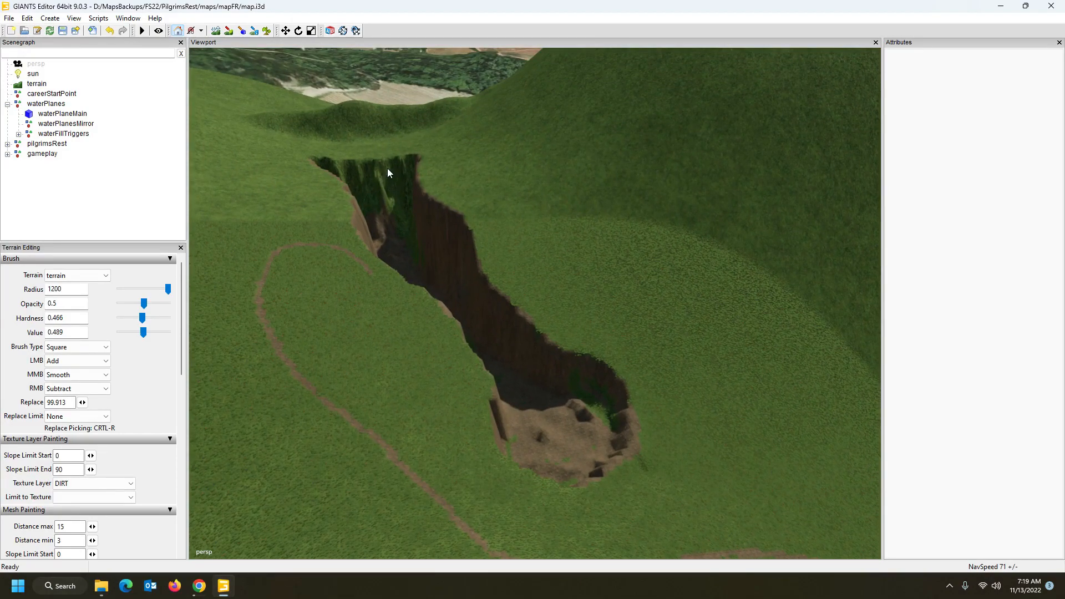
Examine the valley with its roads, dirt paths, bridges and the river running alongside them.
{"action": "scroll", "coordinate": [492, 329], "scroll_direction": "down", "scroll_amount": 6}
{"action": "left_click_drag", "start_coordinate": [479, 320], "coordinate": [810, 293], "text": "alt"}
{"action": "scroll", "coordinate": [463, 315], "scroll_direction": "up", "scroll_amount": 7}
{"action": "scroll", "coordinate": [468, 333], "scroll_direction": "down", "scroll_amount": 5}
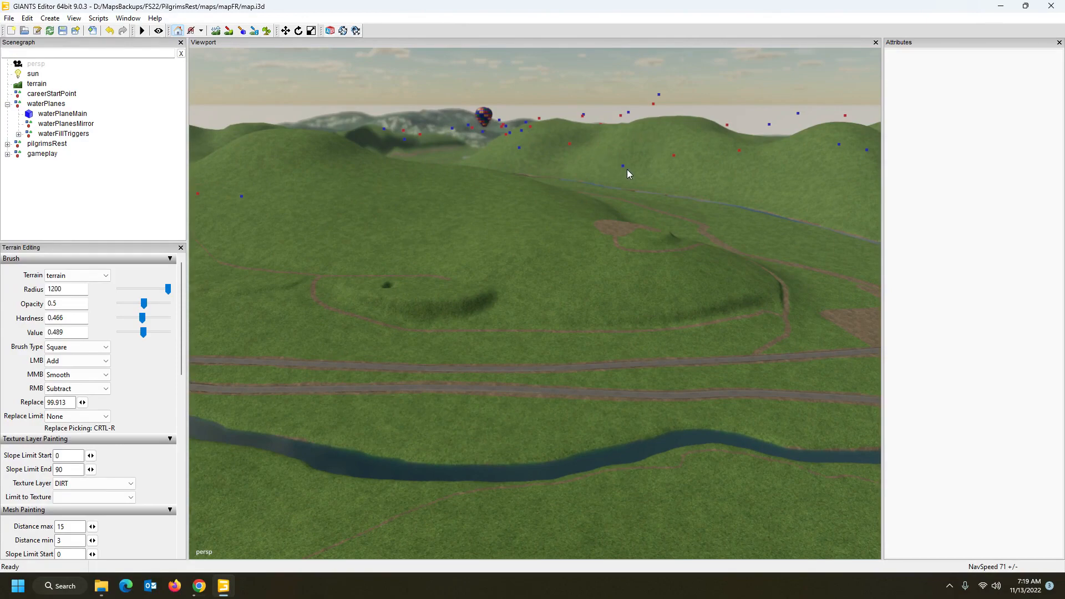
{"action": "left_click_drag", "start_coordinate": [699, 196], "coordinate": [519, 259], "text": "alt"}
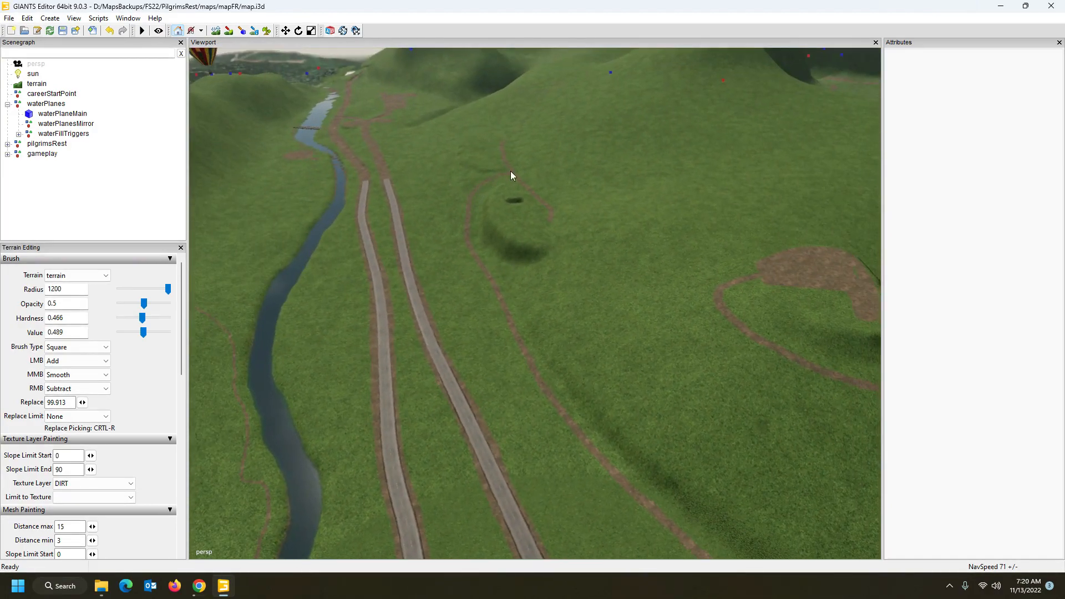
{"action": "left_click_drag", "start_coordinate": [804, 263], "coordinate": [590, 225], "text": "alt"}
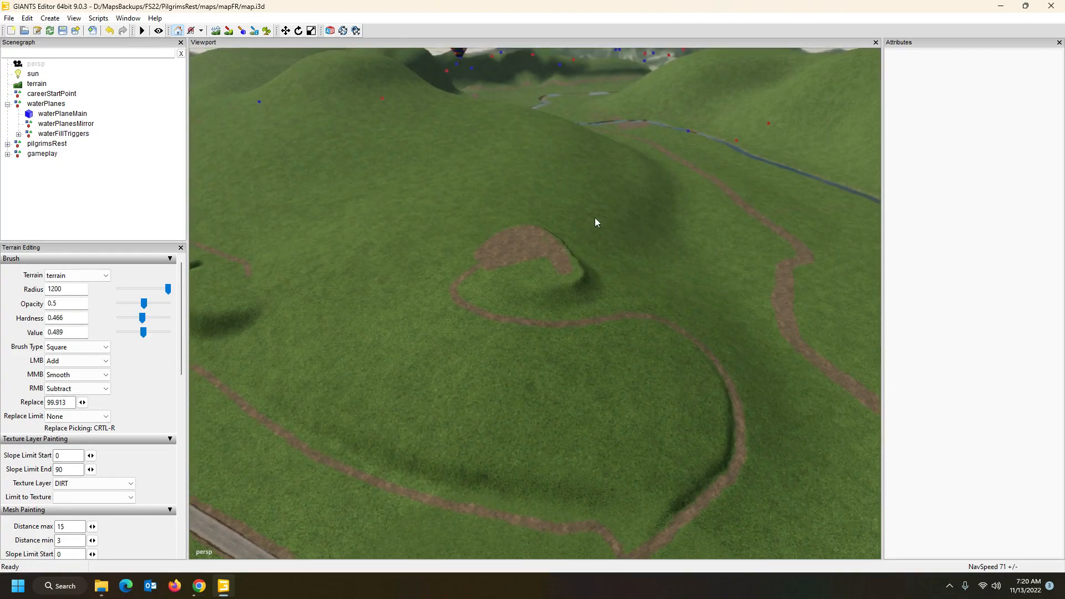
{"action": "left_click_drag", "start_coordinate": [506, 213], "coordinate": [311, 209], "text": "alt"}
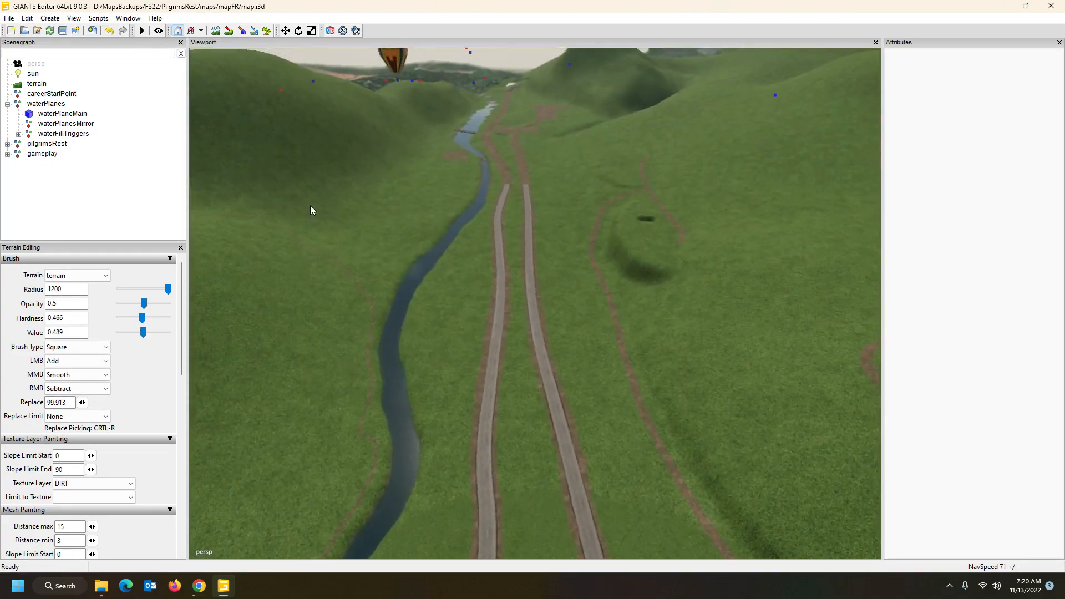
{"action": "left_click_drag", "start_coordinate": [495, 238], "coordinate": [100, 231], "text": "alt"}
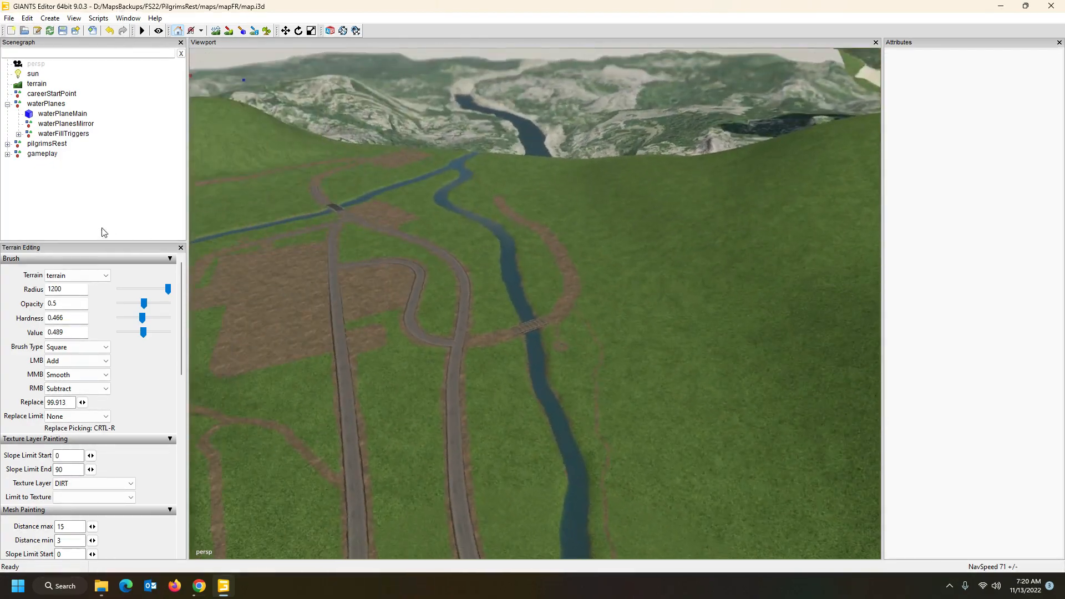
Select the river's water plane waterPlaneMain and duplicate it.
{"action": "left_click", "coordinate": [511, 267]}
{"action": "left_click_drag", "start_coordinate": [510, 268], "coordinate": [343, 245], "text": "alt"}
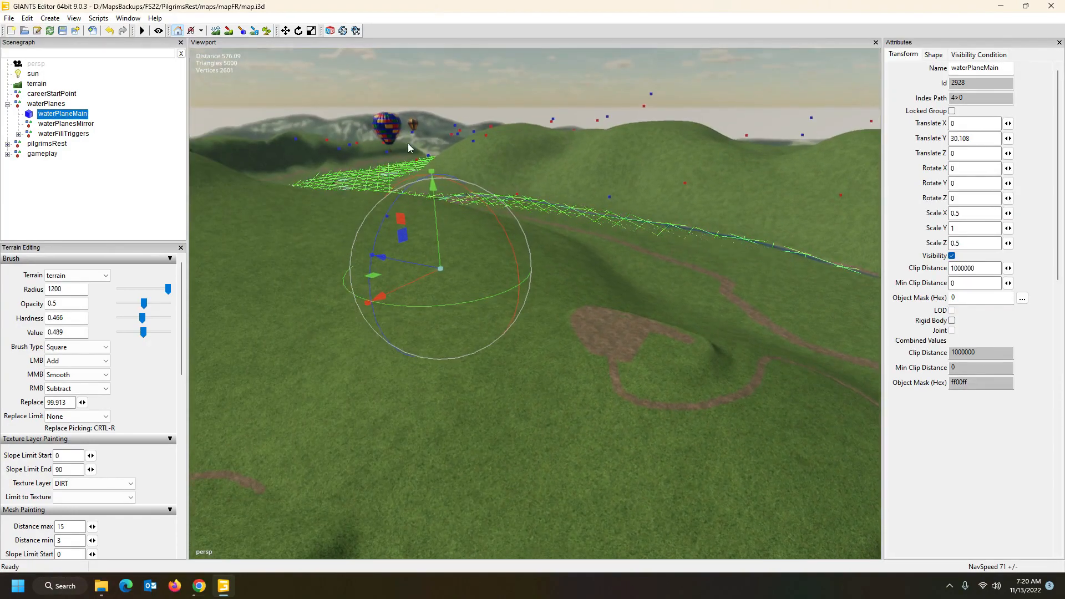
{"action": "left_click_drag", "start_coordinate": [601, 228], "coordinate": [842, 346], "text": "alt"}
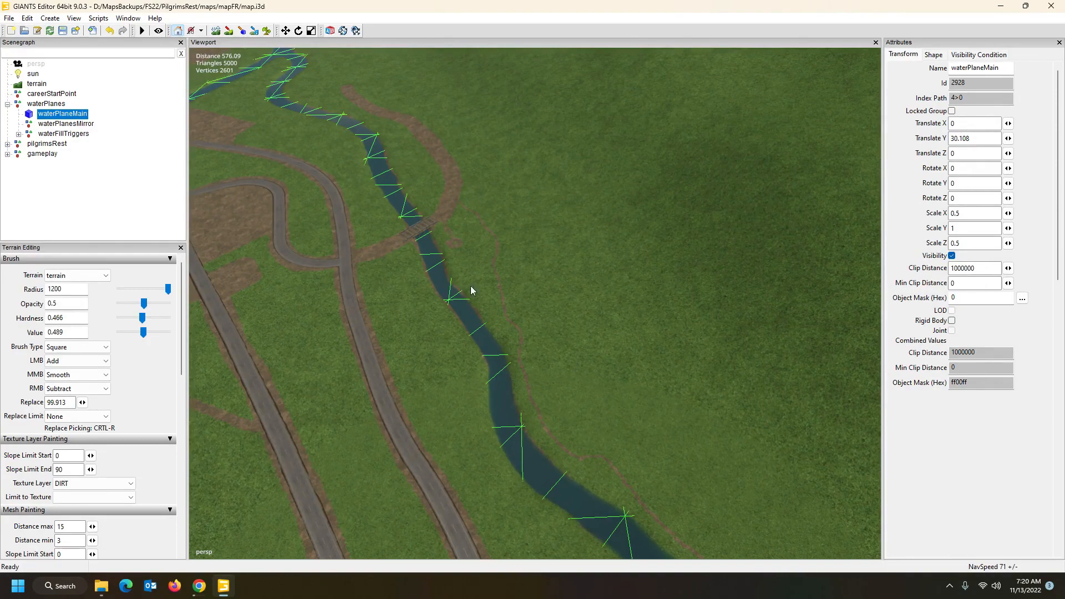
{"action": "left_click_drag", "start_coordinate": [436, 194], "coordinate": [416, 168], "text": "alt"}
{"action": "scroll", "coordinate": [416, 168], "scroll_direction": "up", "scroll_amount": 8}
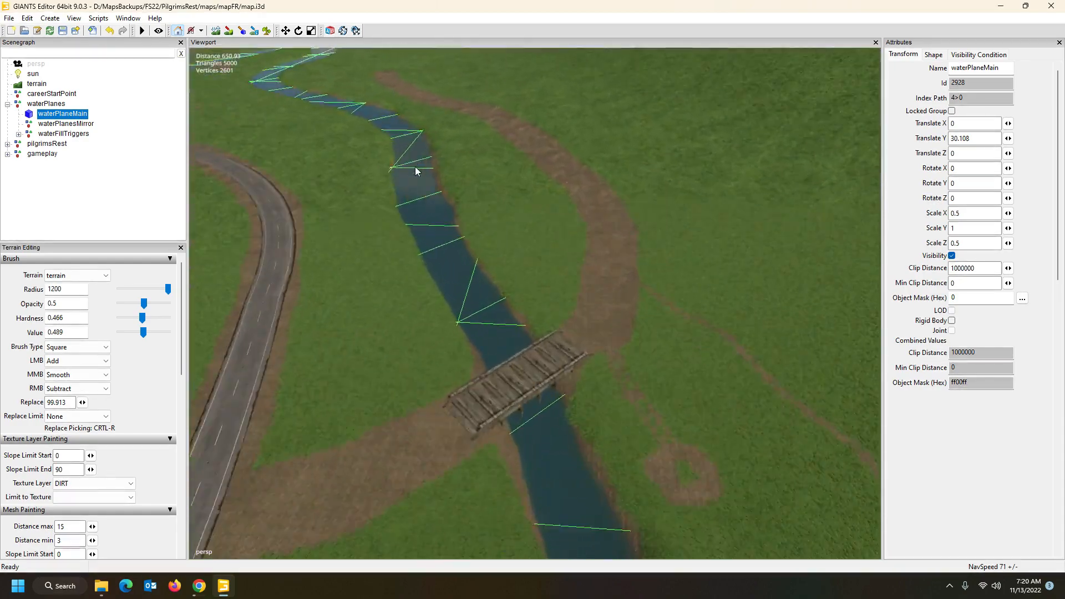
{"action": "left_click_drag", "start_coordinate": [623, 220], "coordinate": [728, 250], "text": "alt"}
{"action": "scroll", "coordinate": [673, 251], "scroll_direction": "down", "scroll_amount": 6}
{"action": "left_click_drag", "start_coordinate": [552, 271], "coordinate": [576, 264], "text": "alt"}
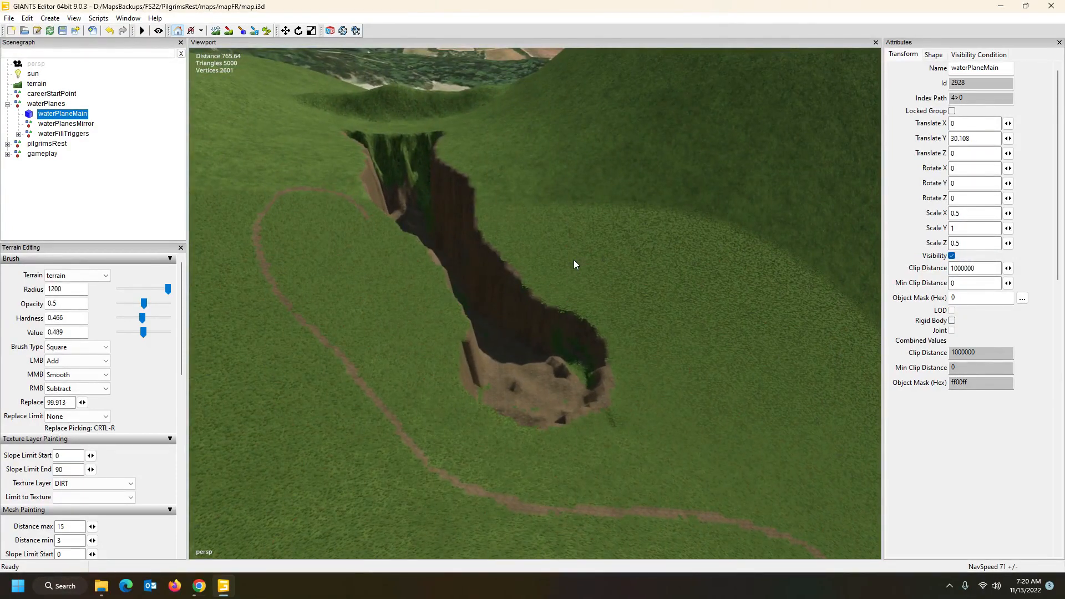
{"action": "left_click_drag", "start_coordinate": [559, 279], "coordinate": [473, 323], "text": "alt"}
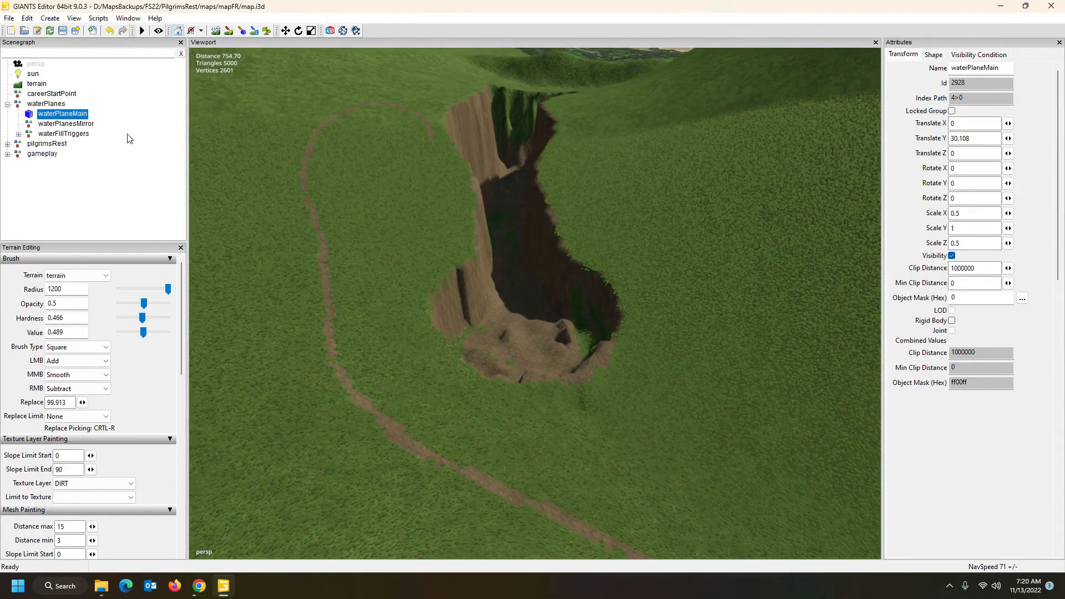
{"action": "key", "text": "ctrl+d"}
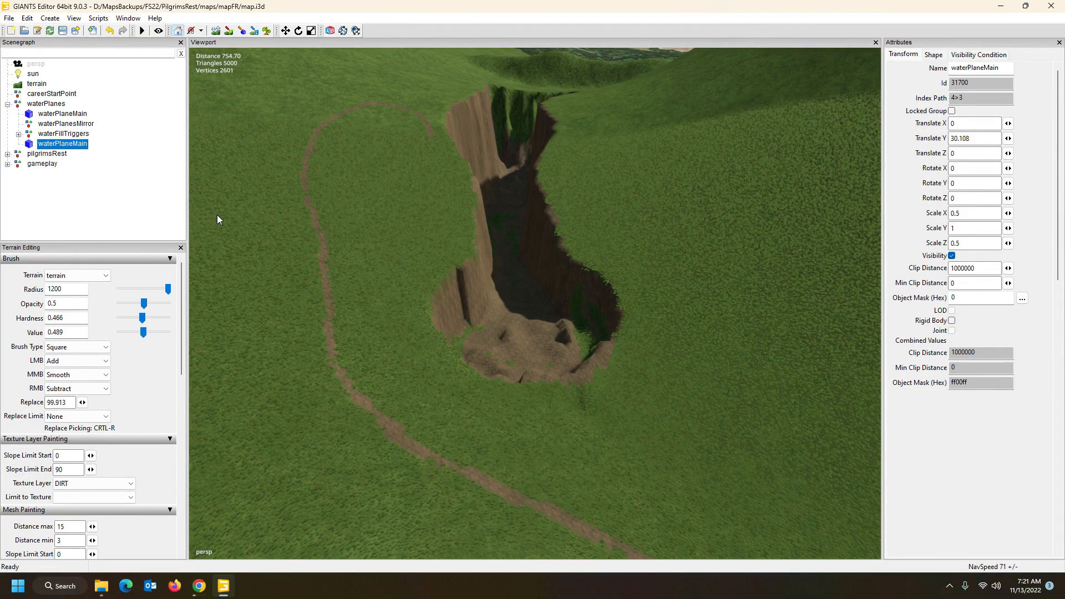
Raise the duplicated water plane above the terrain to a height of about 152.7.
{"action": "left_click_drag", "start_coordinate": [284, 226], "coordinate": [308, 212], "text": "alt"}
{"action": "left_click_drag", "start_coordinate": [438, 244], "coordinate": [461, 284]}
{"action": "scroll", "coordinate": [461, 284], "scroll_direction": "up", "scroll_amount": 5}
{"action": "scroll", "coordinate": [463, 300], "scroll_direction": "down", "scroll_amount": 10}
{"action": "scroll", "coordinate": [462, 298], "scroll_direction": "down", "scroll_amount": 4}
{"action": "scroll", "coordinate": [461, 287], "scroll_direction": "up", "scroll_amount": 6}
{"action": "left_click_drag", "start_coordinate": [461, 287], "coordinate": [500, 299], "text": "alt"}
Set the duplicated water plane's X scale to 0.05, trying several smaller values first.
{"action": "double_click", "coordinate": [971, 213]}
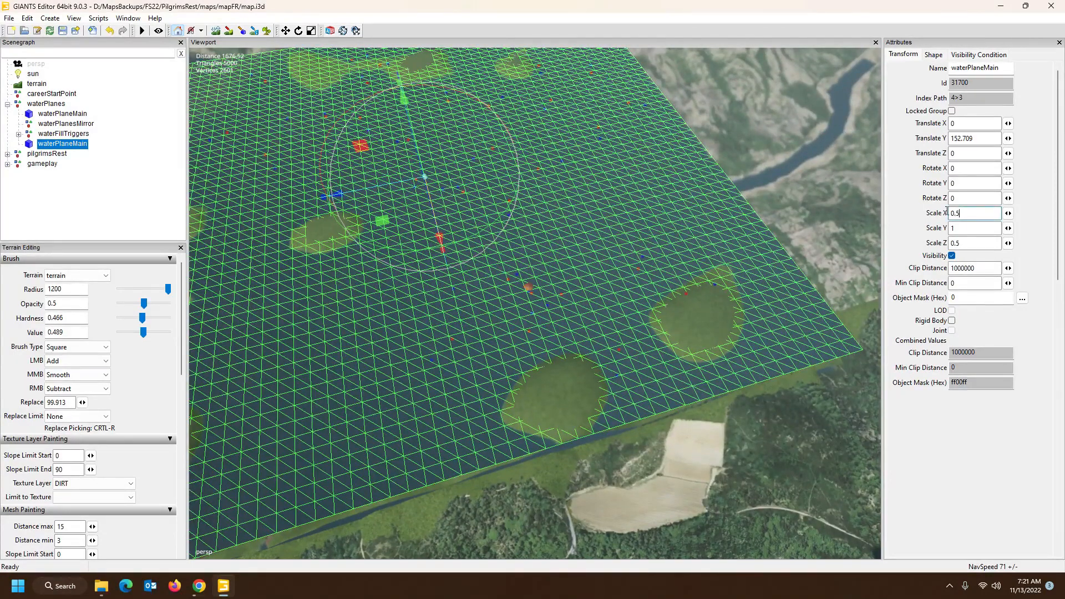
{"action": "type", "text": ".001"}
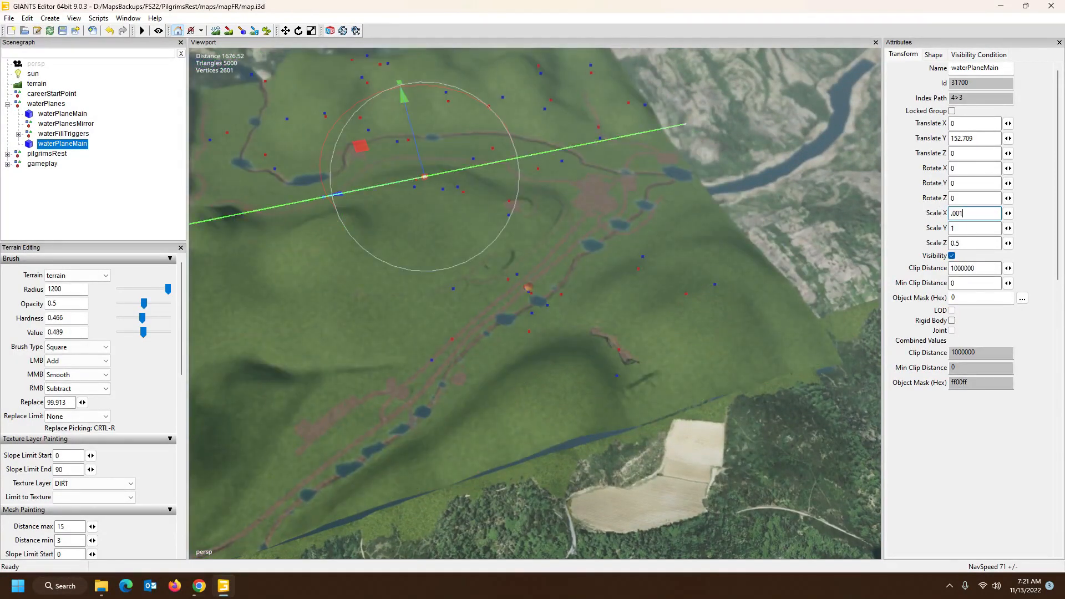
{"action": "key", "text": "BackSpace"}
{"action": "type", "text": "3"}
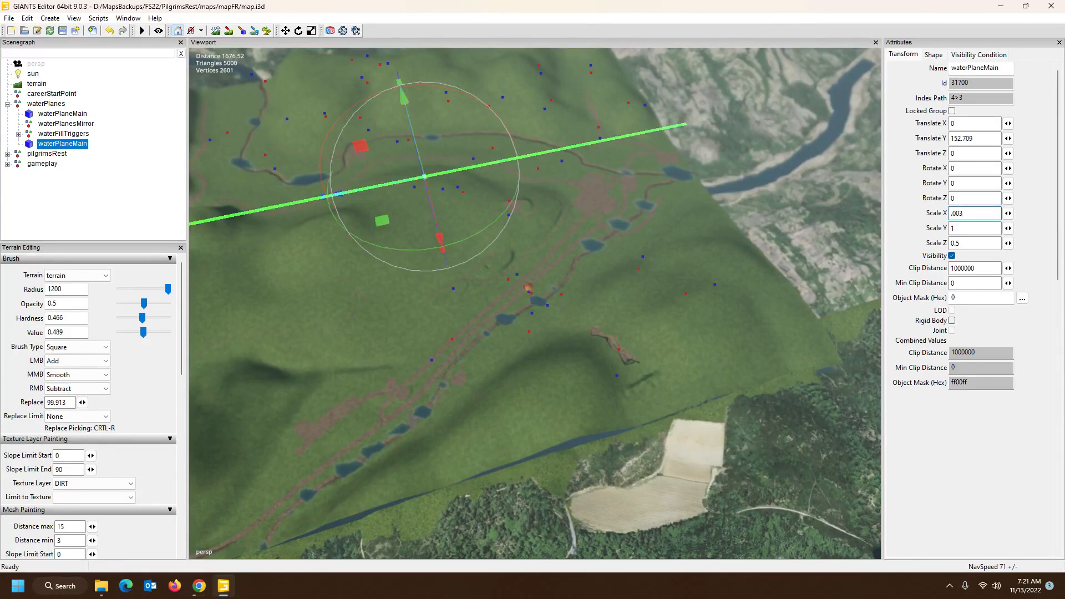
{"action": "key", "text": "BackSpace"}
{"action": "type", "text": "8"}
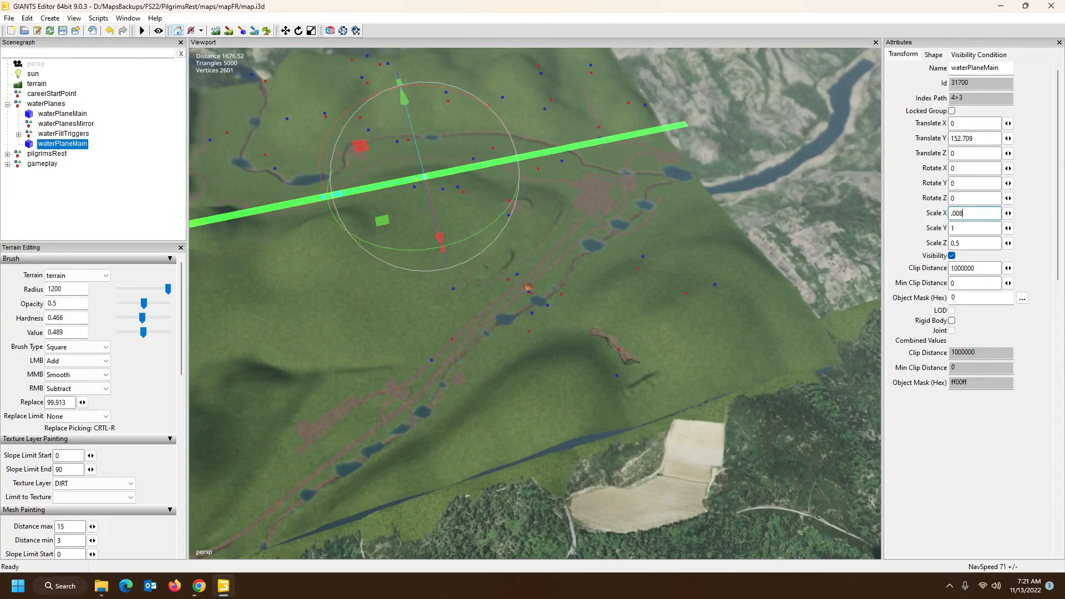
{"action": "key", "text": "BackSpace"}
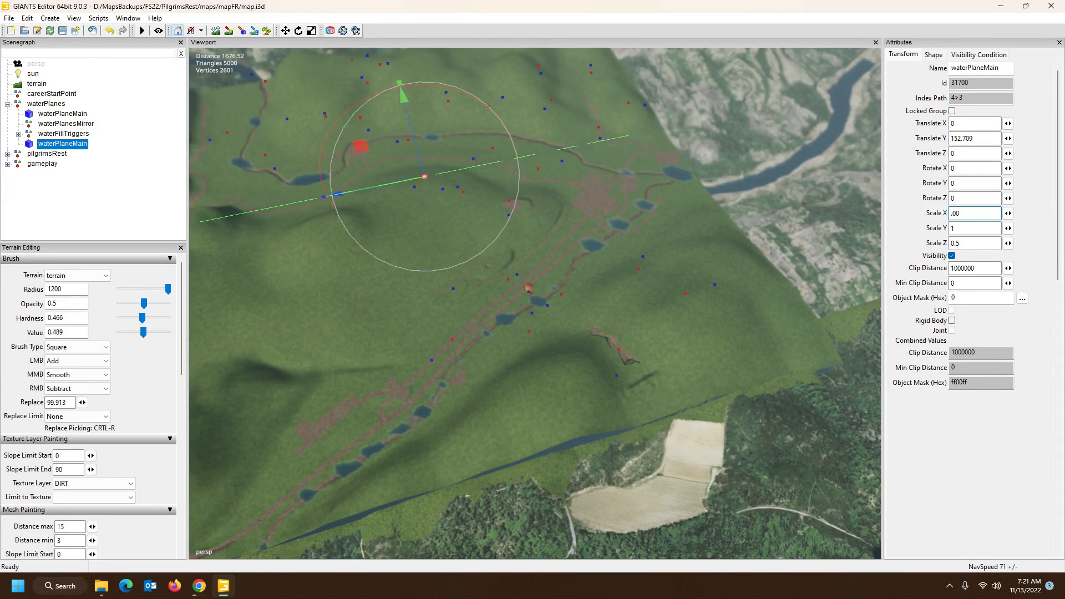
{"action": "type", "text": "1"}
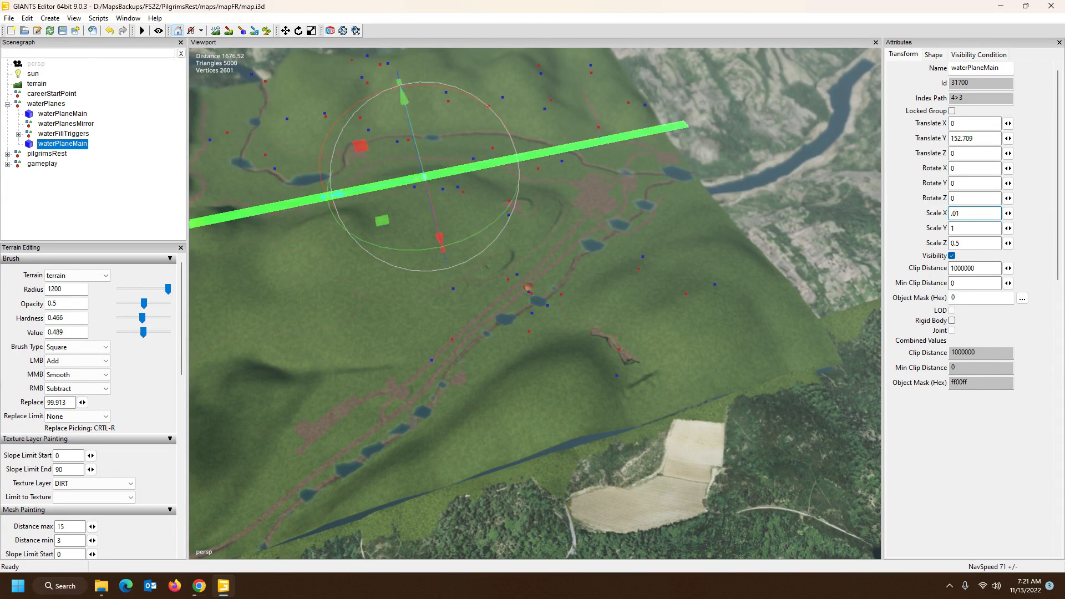
{"action": "key", "text": "BackSpace"}
{"action": "type", "text": "1"}
{"action": "key", "text": "BackSpace"}
{"action": "type", "text": "3"}
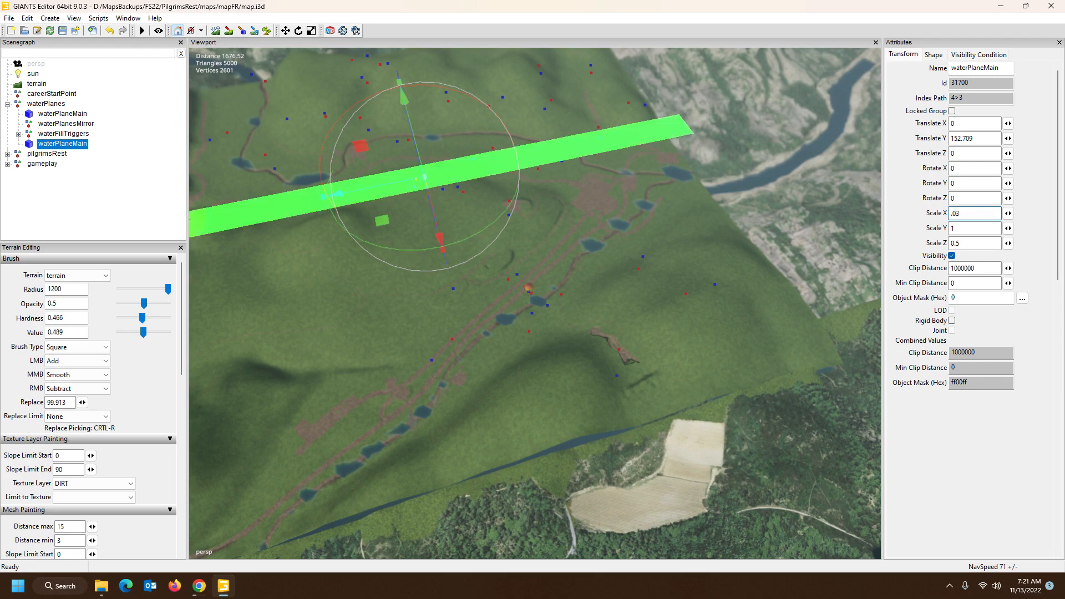
{"action": "key", "text": "BackSpace"}
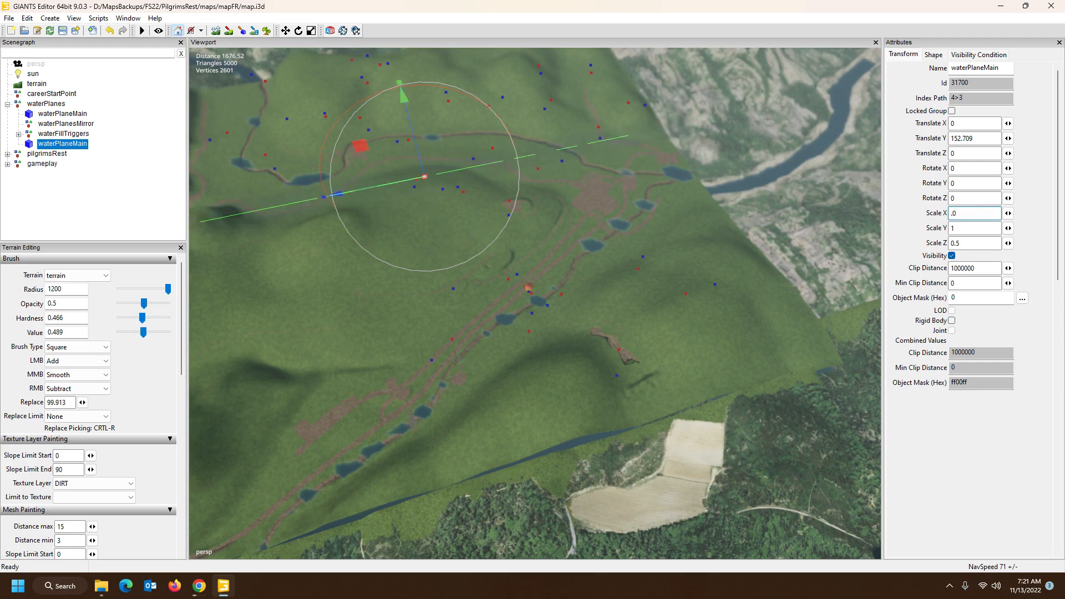
{"action": "type", "text": "5"}
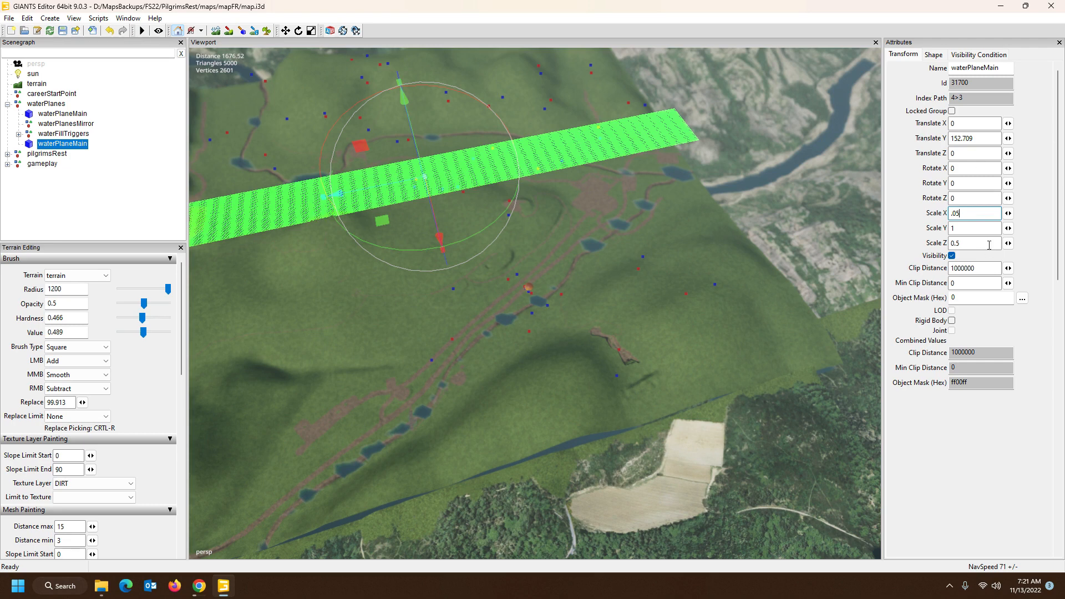
Set the duplicated water plane's Z scale to 0.009.
{"action": "left_click", "coordinate": [974, 245]}
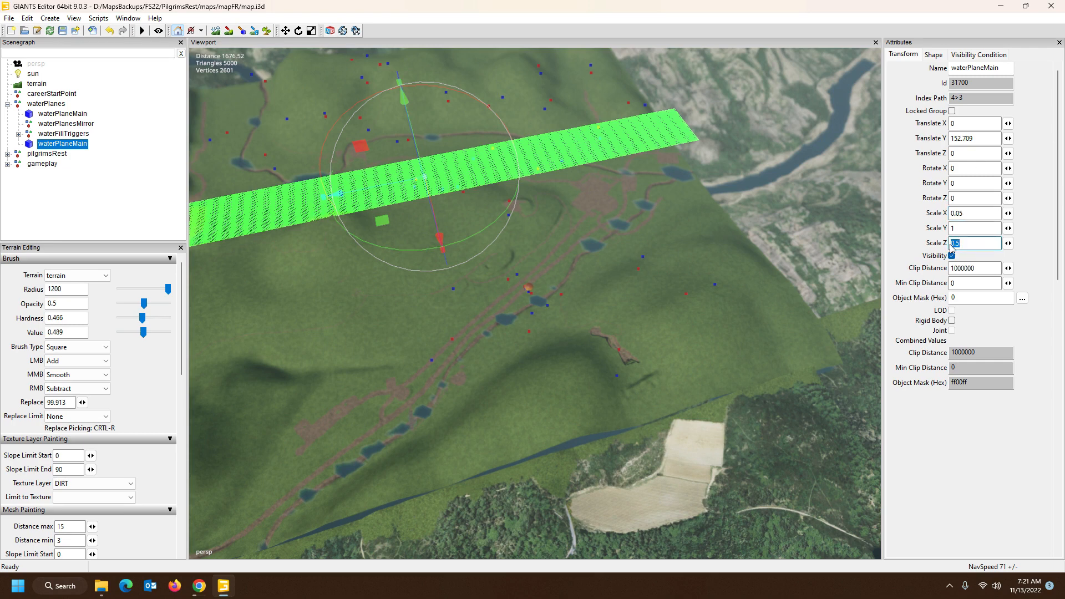
{"action": "type", "text": ".003"}
{"action": "key", "text": "BackSpace"}
{"action": "type", "text": "5"}
{"action": "key", "text": "BackSpace"}
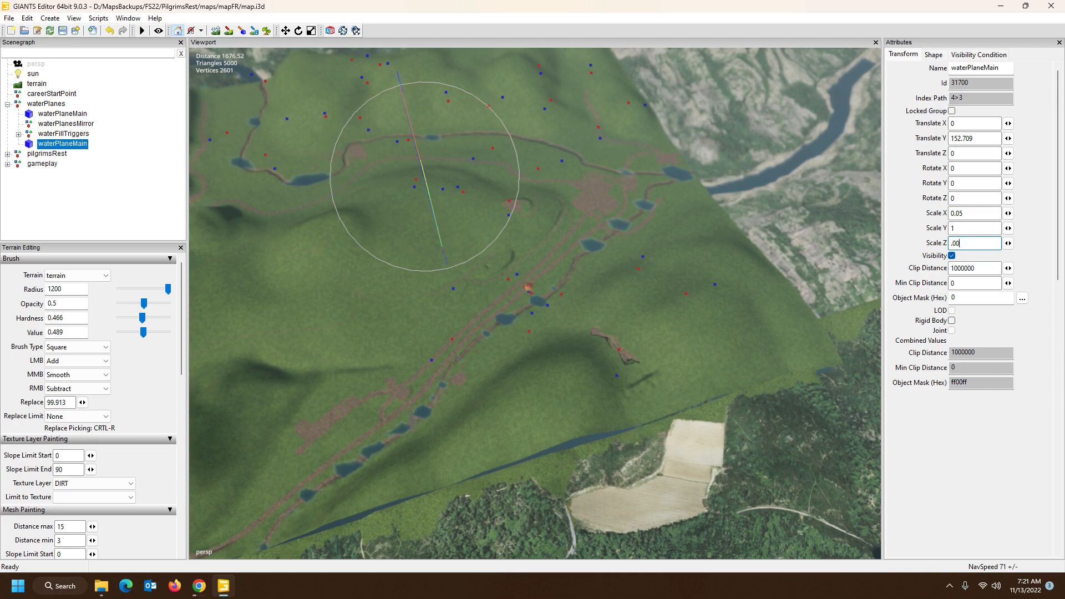
{"action": "type", "text": "9"}
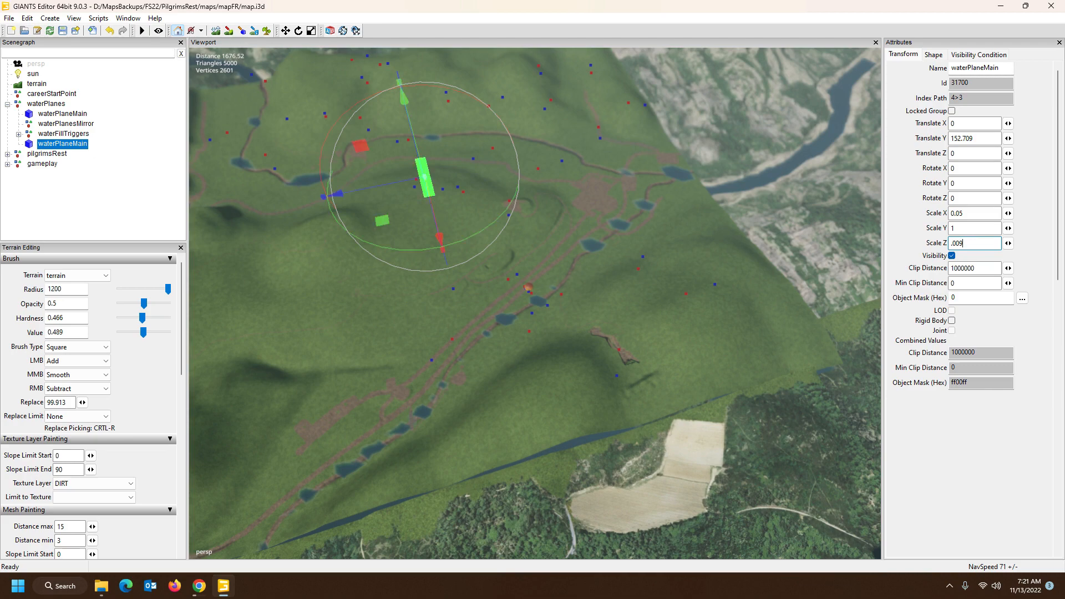
Place the small water plane over the dry canyon at about X 856, Y 109, Z -435, rotated about 27 degrees around Y.
{"action": "left_click_drag", "start_coordinate": [578, 391], "coordinate": [558, 377], "text": "alt"}
{"action": "scroll", "coordinate": [615, 368], "scroll_direction": "up", "scroll_amount": 7}
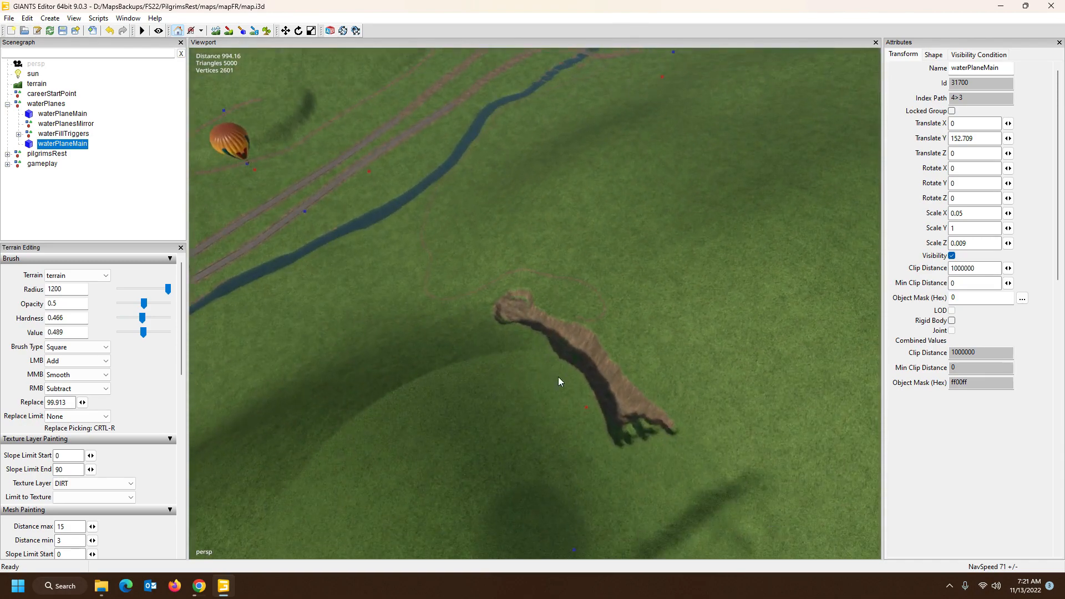
{"action": "key", "text": "ctrl+b"}
{"action": "left_click_drag", "start_coordinate": [588, 364], "coordinate": [700, 452], "text": "alt"}
{"action": "scroll", "coordinate": [498, 428], "scroll_direction": "up", "scroll_amount": 4}
{"action": "middle_click_drag", "start_coordinate": [627, 411], "coordinate": [609, 395], "text": "alt"}
{"action": "left_click_drag", "start_coordinate": [609, 395], "coordinate": [807, 414], "text": "alt"}
{"action": "left_click_drag", "start_coordinate": [547, 302], "coordinate": [598, 284]}
{"action": "left_click_drag", "start_coordinate": [508, 177], "coordinate": [603, 171], "text": "alt"}
{"action": "left_click_drag", "start_coordinate": [599, 273], "coordinate": [554, 238], "text": "alt"}
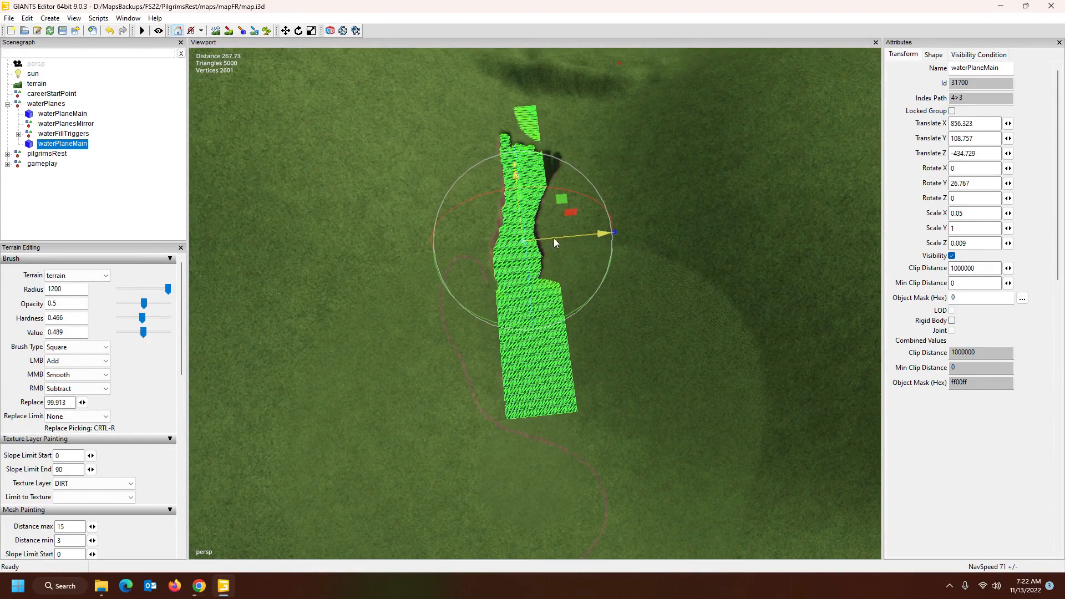
Try to widen the canyon's water plane freehand along its Z axis.
{"action": "left_click_drag", "start_coordinate": [620, 233], "coordinate": [617, 234]}
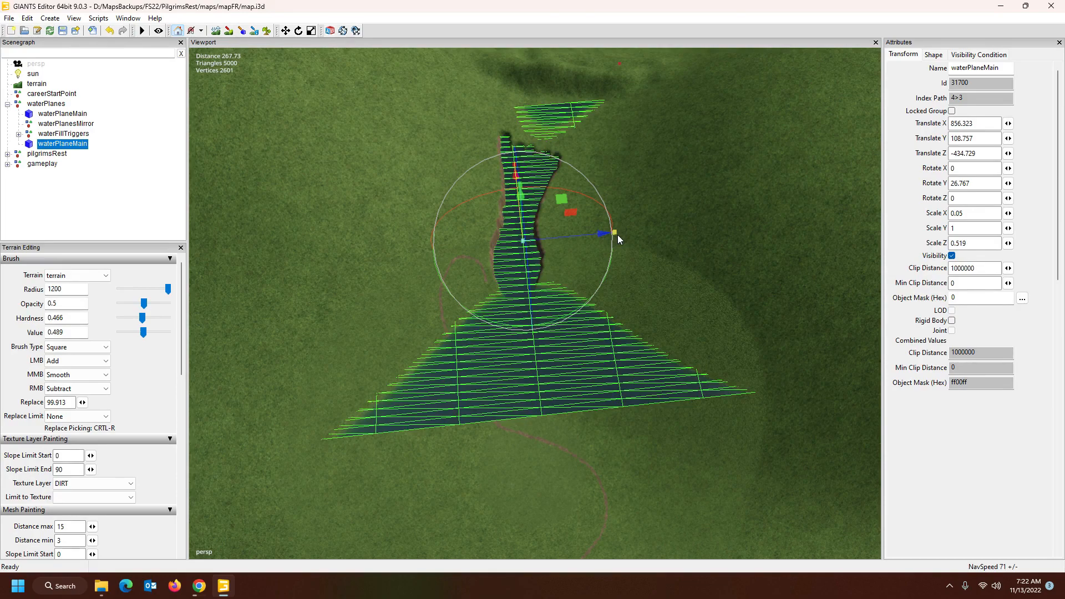
{"action": "left_click_drag", "start_coordinate": [552, 307], "coordinate": [524, 289], "text": "alt"}
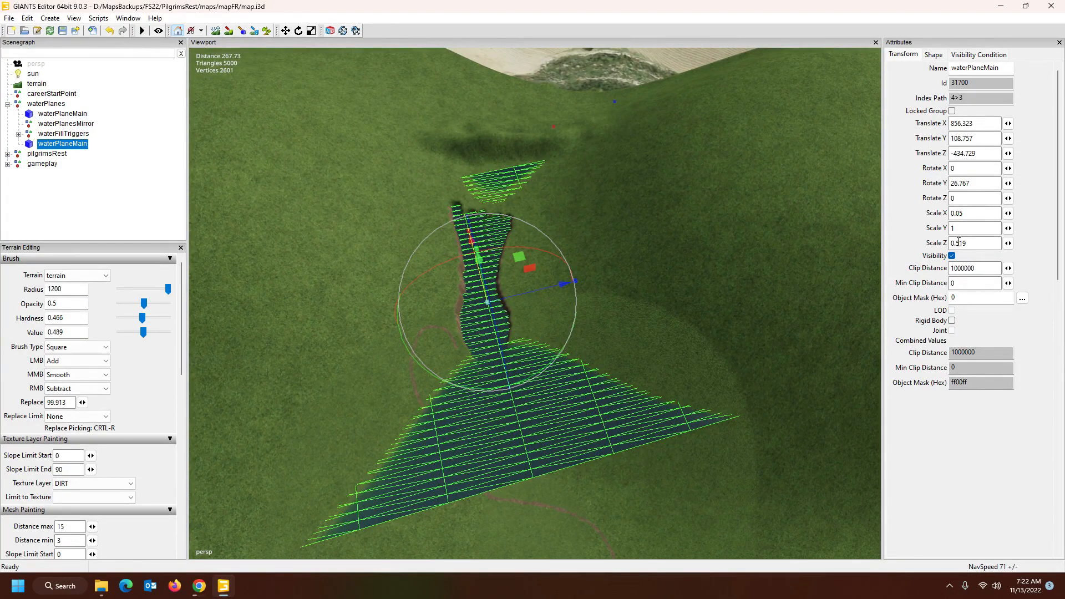
{"action": "left_click_drag", "start_coordinate": [577, 281], "coordinate": [577, 282]}
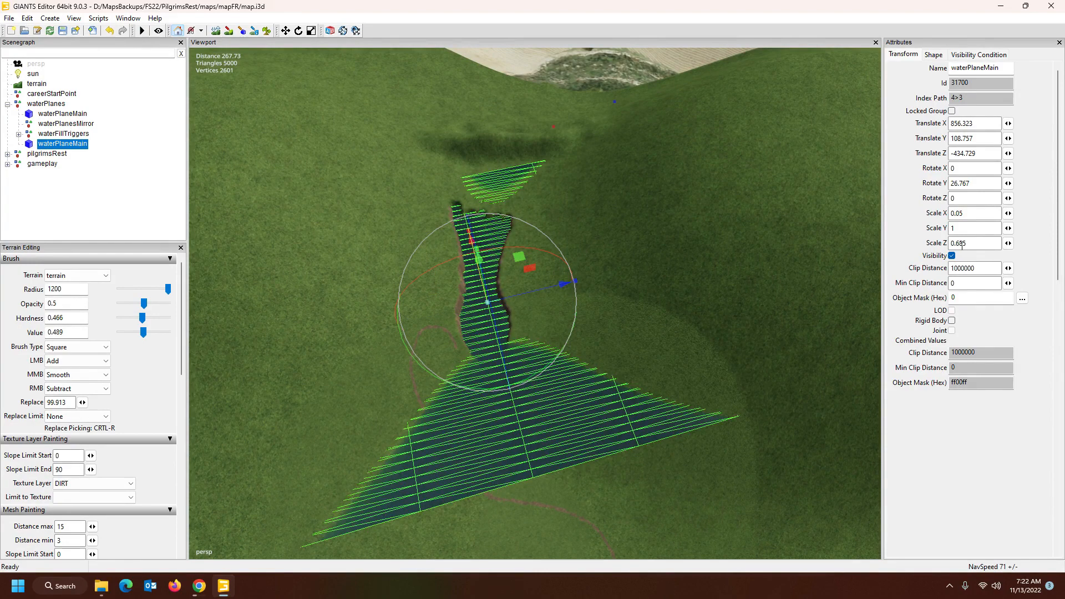
Set the canyon water plane's Z scale to 0.02.
{"action": "left_click_drag", "start_coordinate": [956, 243], "coordinate": [979, 245]}
{"action": "key", "text": "BackSpace"}
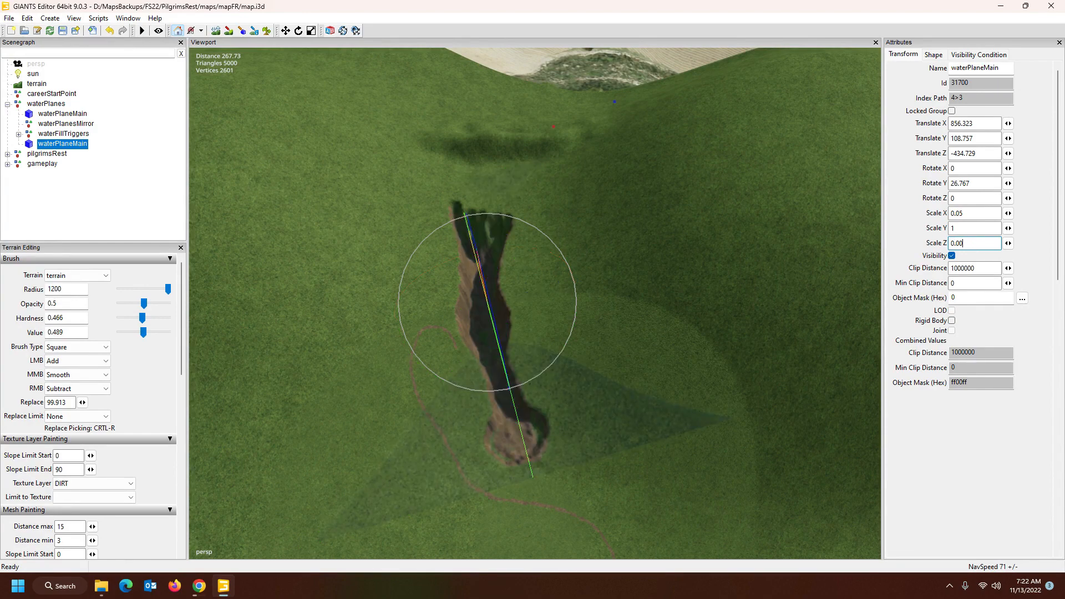
{"action": "type", "text": "8"}
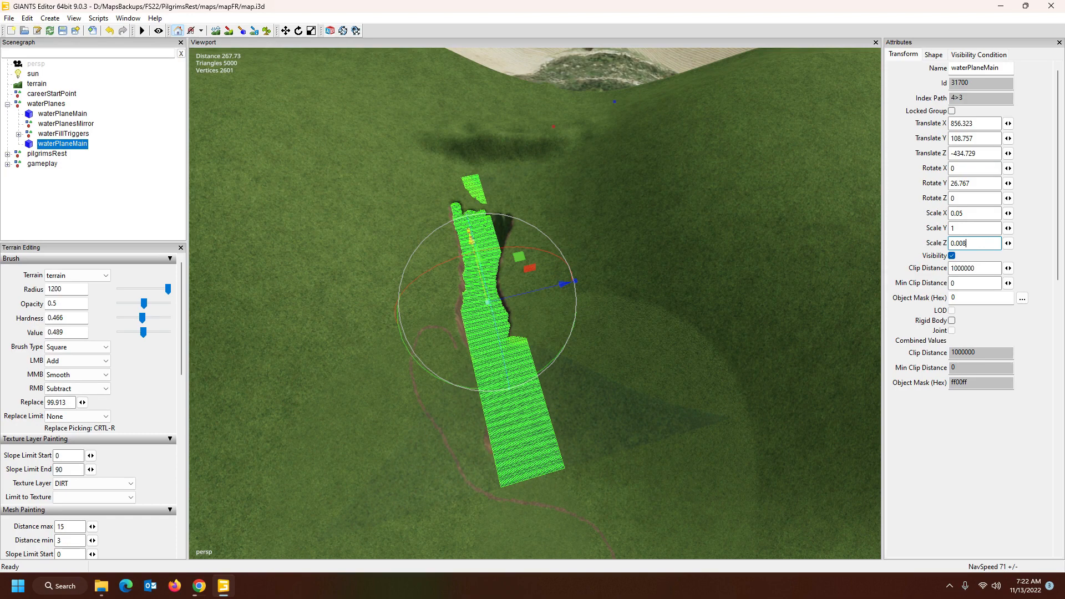
{"action": "key", "text": "BackSpace"}
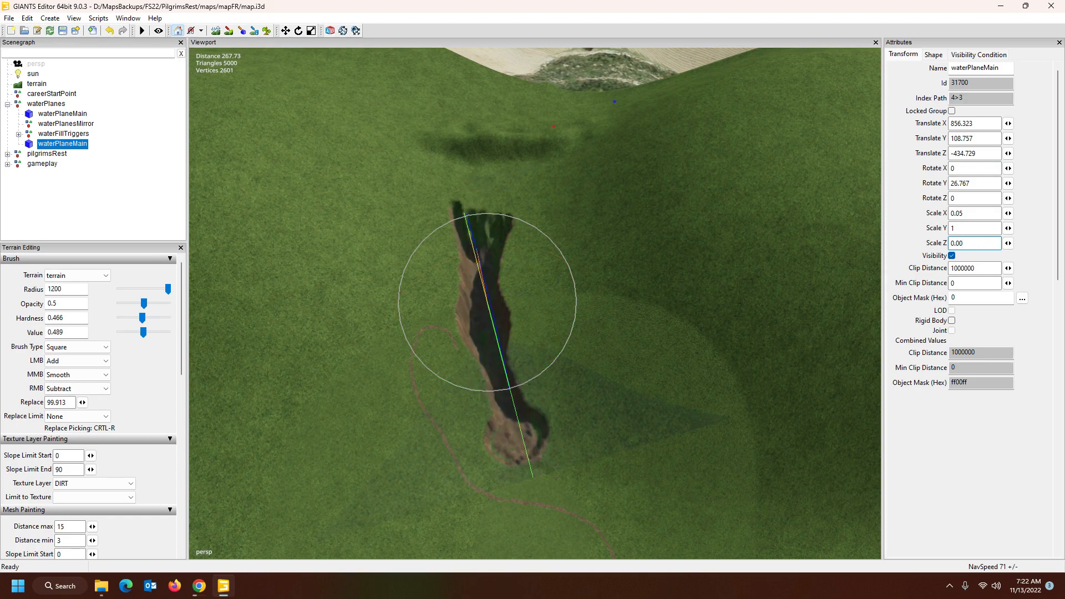
{"action": "type", "text": "2"}
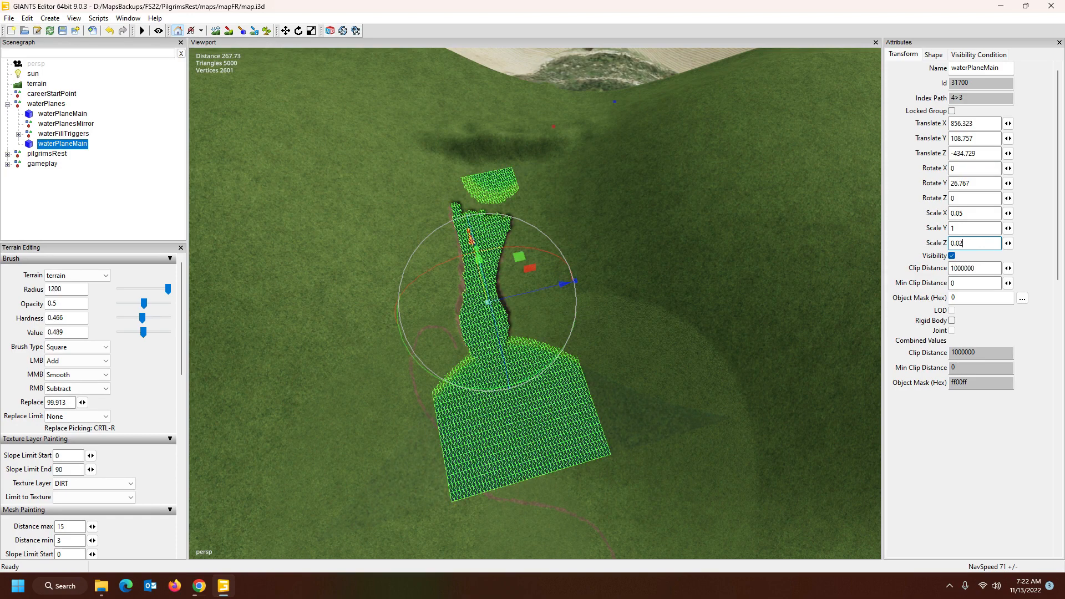
Lower the duplicated water plane into the dry canyon at about X 866.5, Y 83, Z -439.8, and deselect it.
{"action": "left_click_drag", "start_coordinate": [702, 384], "coordinate": [855, 396], "text": "alt"}
{"action": "scroll", "coordinate": [695, 411], "scroll_direction": "up", "scroll_amount": 3}
{"action": "scroll", "coordinate": [852, 344], "scroll_direction": "up", "scroll_amount": 3}
{"action": "scroll", "coordinate": [854, 396], "scroll_direction": "down", "scroll_amount": 3}
{"action": "left_click_drag", "start_coordinate": [385, 264], "coordinate": [382, 299]}
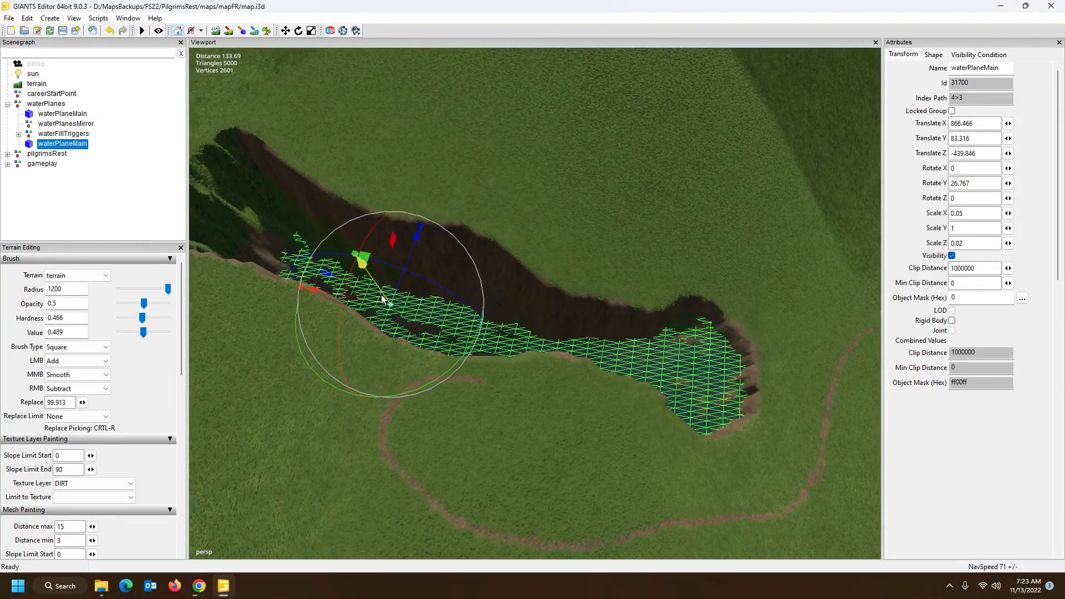
{"action": "left_click_drag", "start_coordinate": [383, 300], "coordinate": [384, 301]}
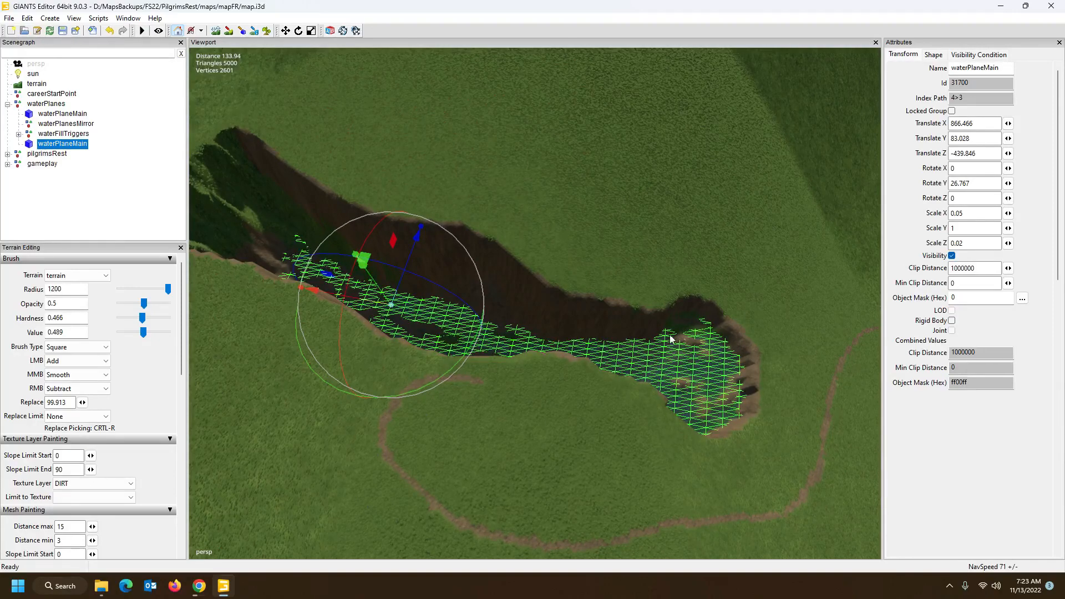
{"action": "left_click", "coordinate": [138, 148]}
Inspect the new water surface in the canyon up close and briefly preview its animation.
{"action": "left_click_drag", "start_coordinate": [383, 266], "coordinate": [491, 283], "text": "alt"}
{"action": "scroll", "coordinate": [470, 213], "scroll_direction": "up", "scroll_amount": 5}
{"action": "scroll", "coordinate": [422, 236], "scroll_direction": "up", "scroll_amount": 4}
{"action": "scroll", "coordinate": [664, 364], "scroll_direction": "up", "scroll_amount": 4}
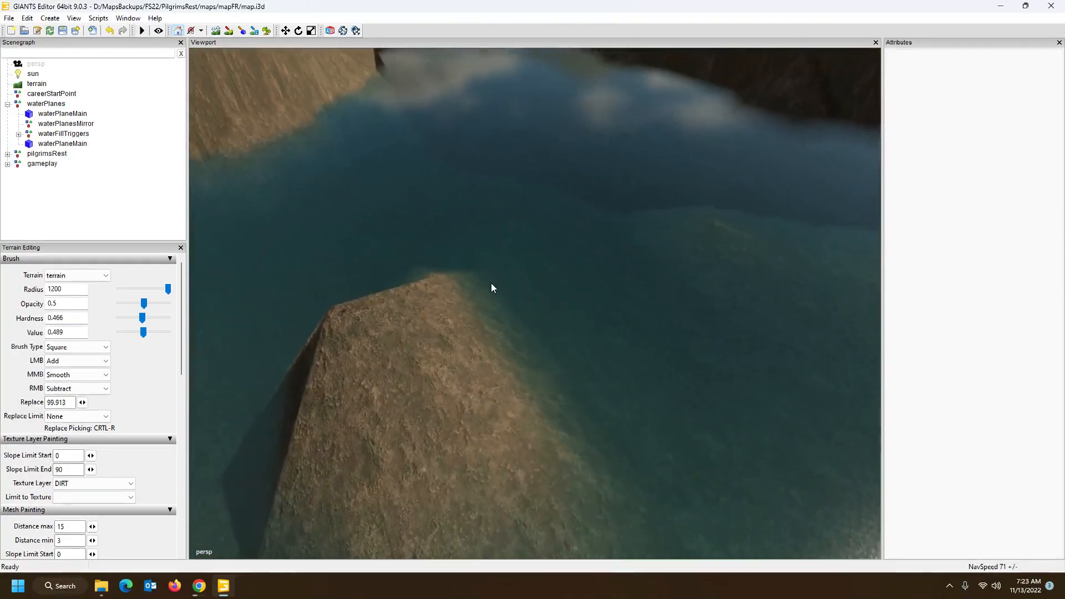
{"action": "scroll", "coordinate": [554, 334], "scroll_direction": "down", "scroll_amount": 5}
{"action": "left_click_drag", "start_coordinate": [555, 332], "coordinate": [684, 374], "text": "alt"}
{"action": "scroll", "coordinate": [661, 375], "scroll_direction": "up", "scroll_amount": 4}
{"action": "left_click", "coordinate": [142, 30]}
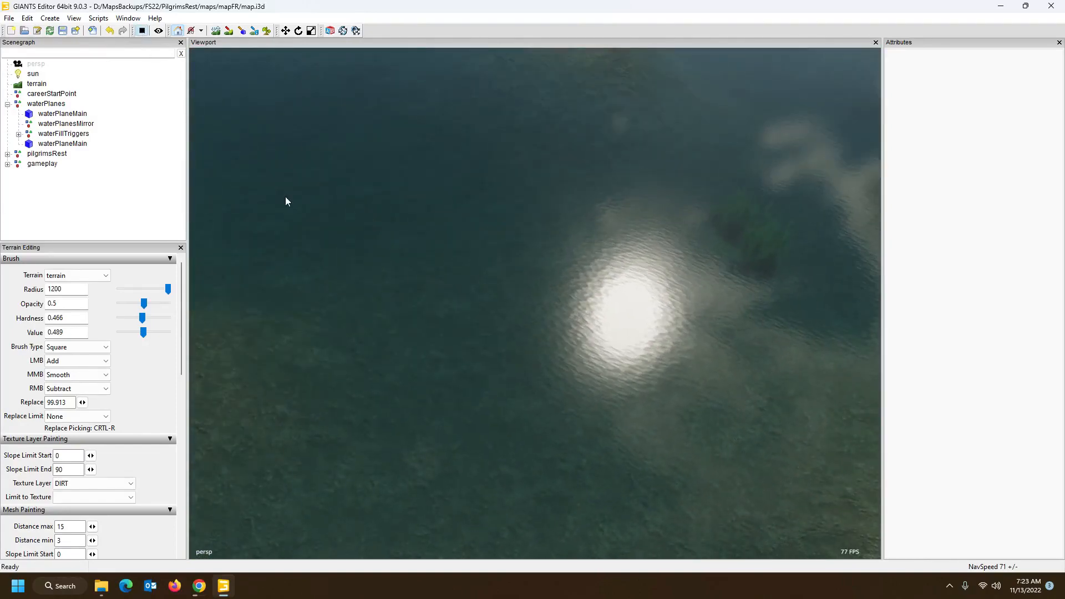
{"action": "left_click", "coordinate": [144, 32]}
Examine the canyon's steep walls and upper end around the new water plane.
{"action": "left_click_drag", "start_coordinate": [413, 195], "coordinate": [192, 180], "text": "alt"}
{"action": "scroll", "coordinate": [484, 154], "scroll_direction": "up", "scroll_amount": 3}
{"action": "scroll", "coordinate": [485, 153], "scroll_direction": "down", "scroll_amount": 4}
{"action": "left_click_drag", "start_coordinate": [459, 244], "coordinate": [559, 207], "text": "alt"}
{"action": "scroll", "coordinate": [459, 231], "scroll_direction": "down", "scroll_amount": 4}
{"action": "scroll", "coordinate": [514, 140], "scroll_direction": "up", "scroll_amount": 8}
{"action": "scroll", "coordinate": [549, 154], "scroll_direction": "up", "scroll_amount": 5}
{"action": "scroll", "coordinate": [547, 256], "scroll_direction": "down", "scroll_amount": 5}
{"action": "scroll", "coordinate": [547, 219], "scroll_direction": "down", "scroll_amount": 5}
{"action": "scroll", "coordinate": [542, 143], "scroll_direction": "up", "scroll_amount": 4}
{"action": "left_click_drag", "start_coordinate": [469, 318], "coordinate": [487, 338], "text": "alt"}
{"action": "scroll", "coordinate": [478, 352], "scroll_direction": "up", "scroll_amount": 3}
{"action": "scroll", "coordinate": [479, 341], "scroll_direction": "down", "scroll_amount": 6}
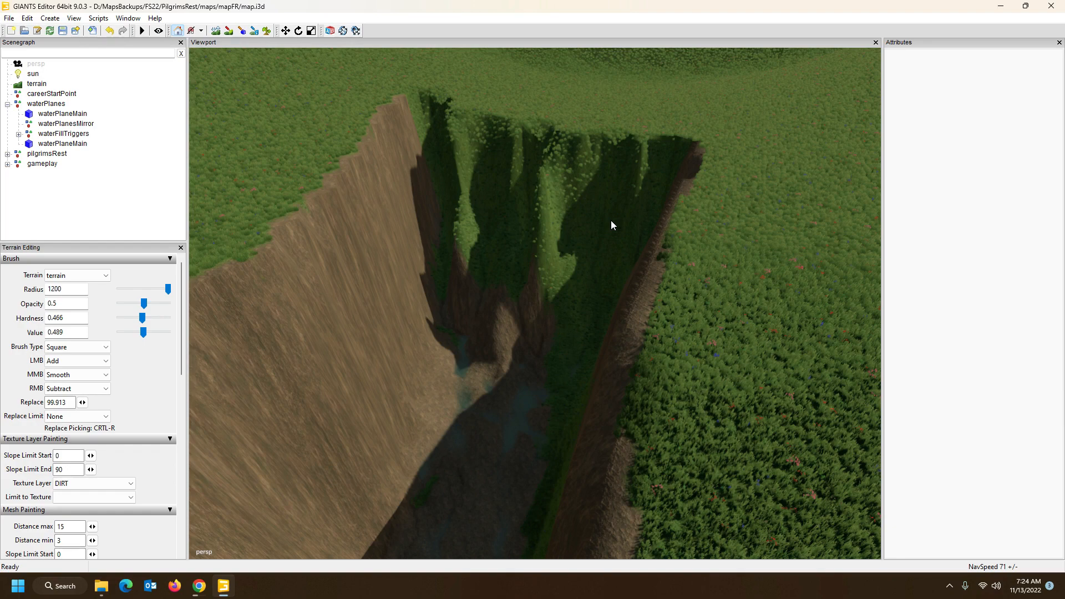
{"action": "scroll", "coordinate": [612, 273], "scroll_direction": "down", "scroll_amount": 3}
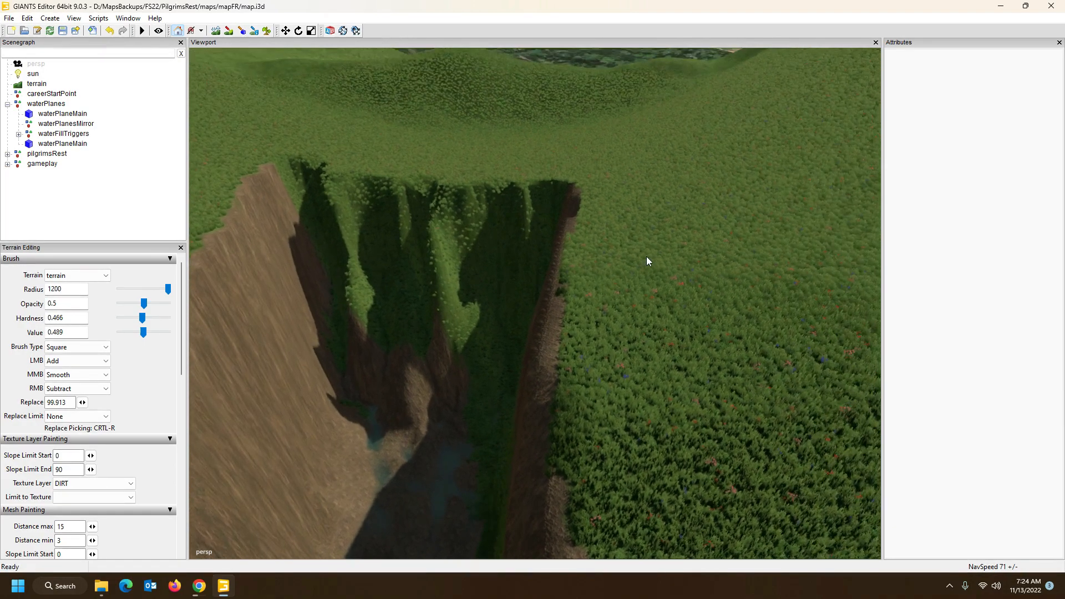
{"action": "scroll", "coordinate": [609, 267], "scroll_direction": "up", "scroll_amount": 5}
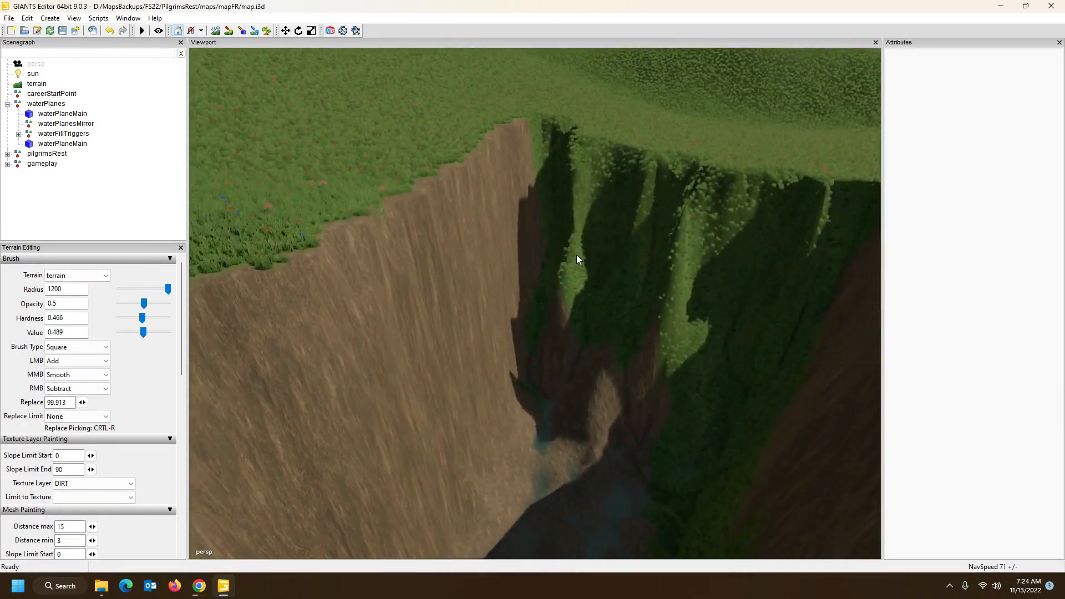
Switch to File Explorer and open the Farming Simulator 22 base game's data/maps/mapFR/map.i3d in GIANTS Editor 9.0.3.
{"action": "left_click", "coordinate": [101, 586]}
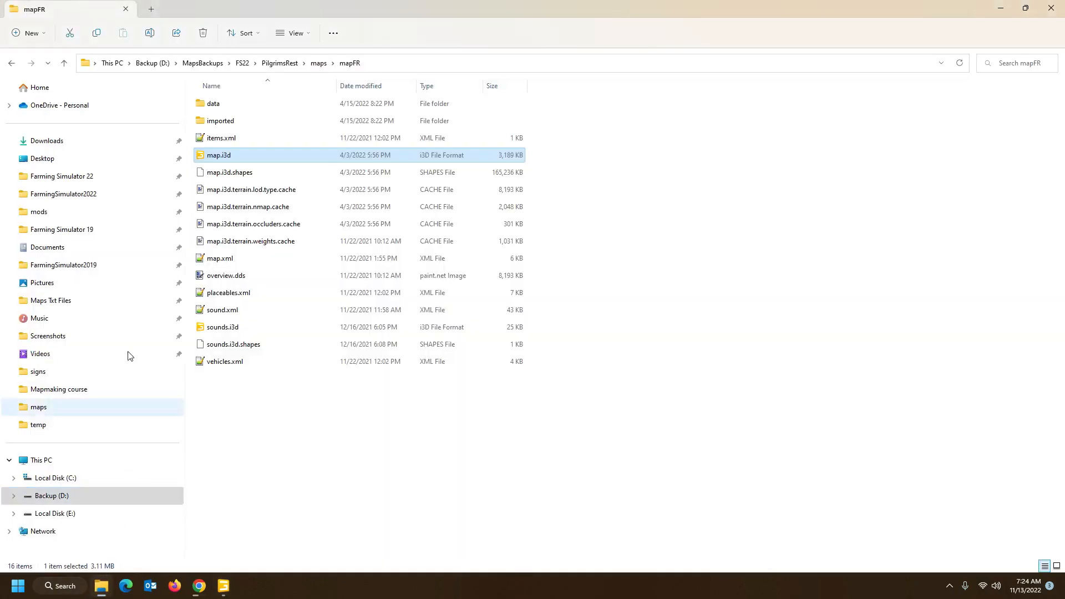
{"action": "right_click", "coordinate": [61, 177]}
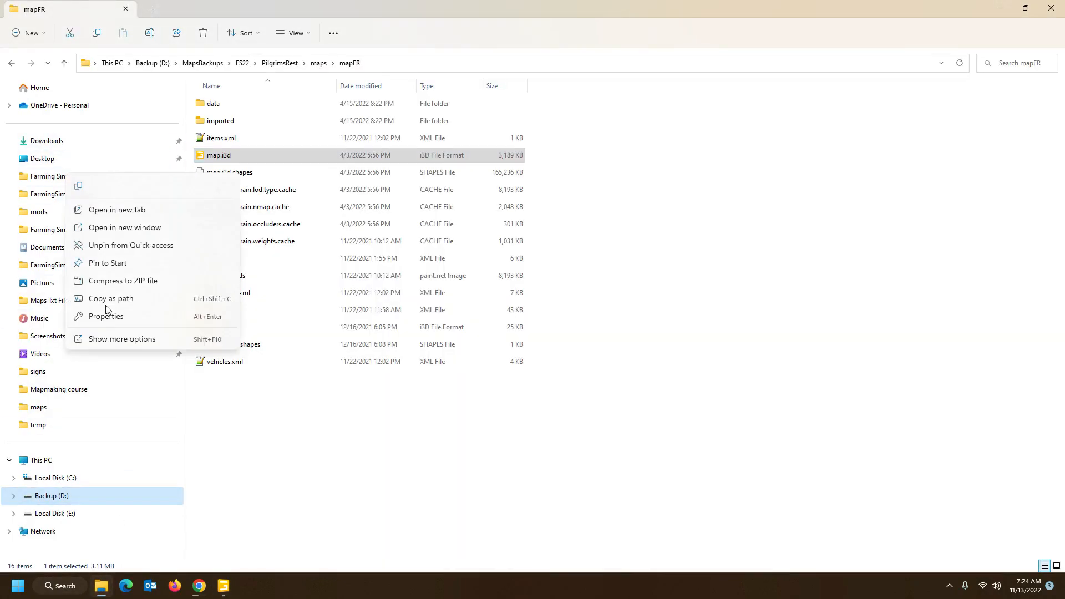
{"action": "left_click", "coordinate": [131, 209]}
{"action": "double_click", "coordinate": [244, 105]}
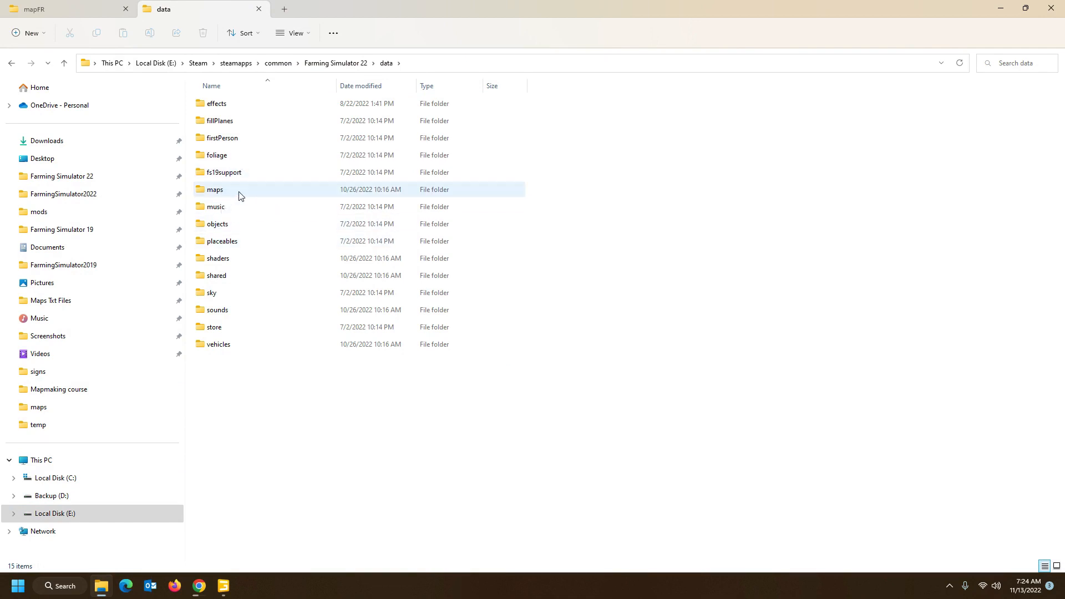
{"action": "double_click", "coordinate": [216, 189]}
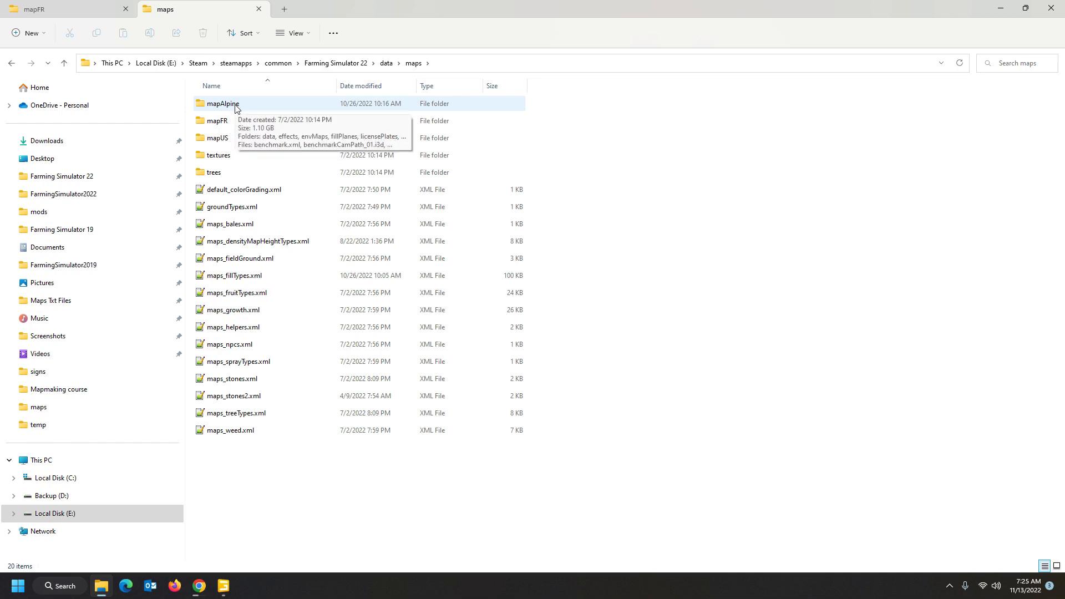
{"action": "double_click", "coordinate": [228, 123]}
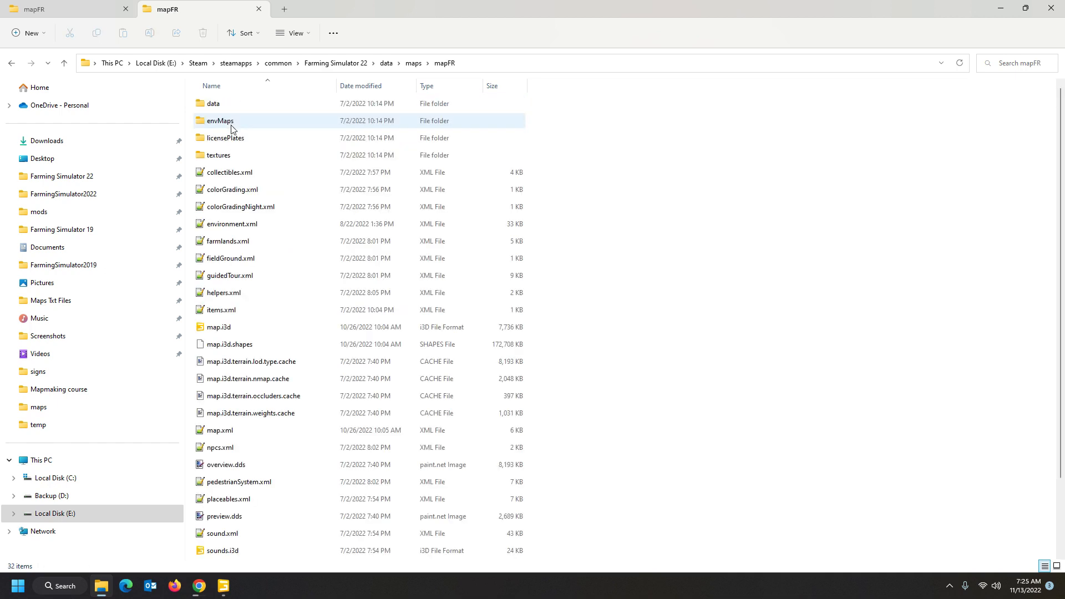
{"action": "double_click", "coordinate": [231, 328]}
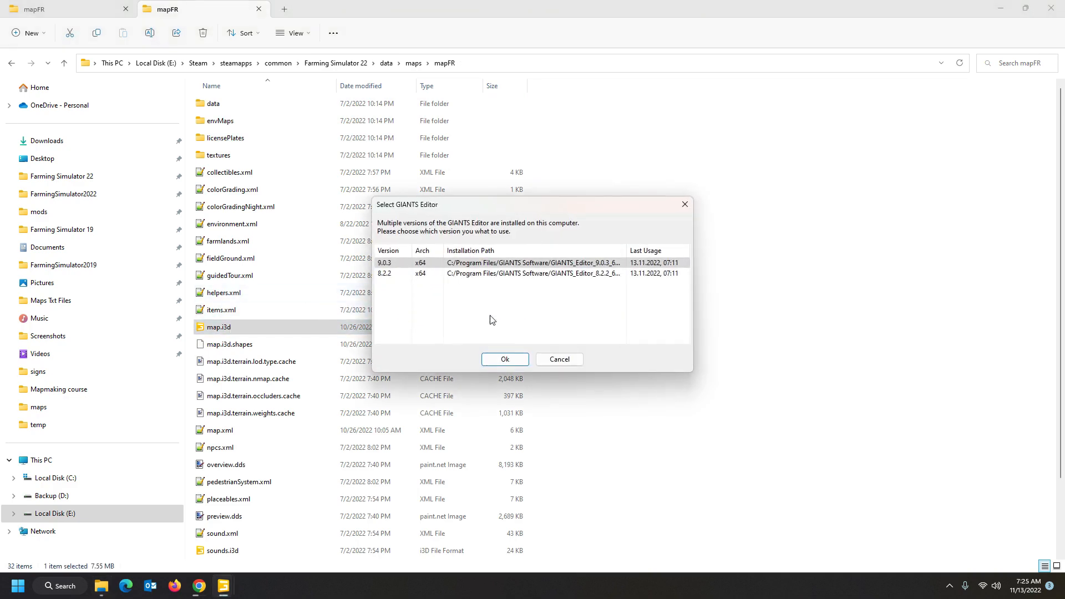
{"action": "left_click", "coordinate": [511, 361]}
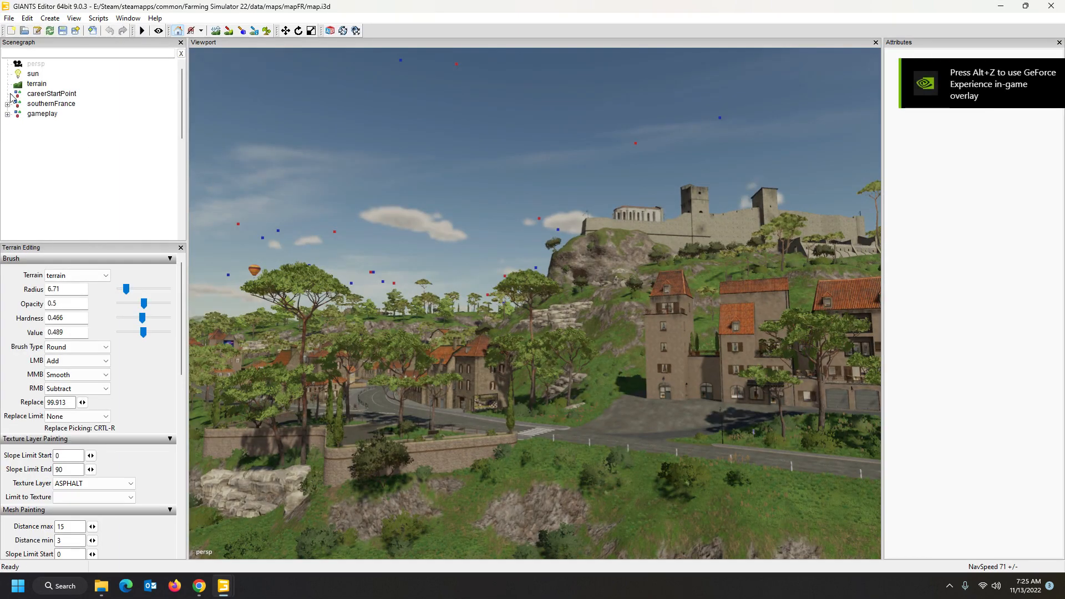
Expand the southernFrance group and its waterPlanes group to review the river and lake planes.
{"action": "left_click", "coordinate": [7, 104]}
{"action": "scroll", "coordinate": [23, 119], "scroll_direction": "down", "scroll_amount": 1}
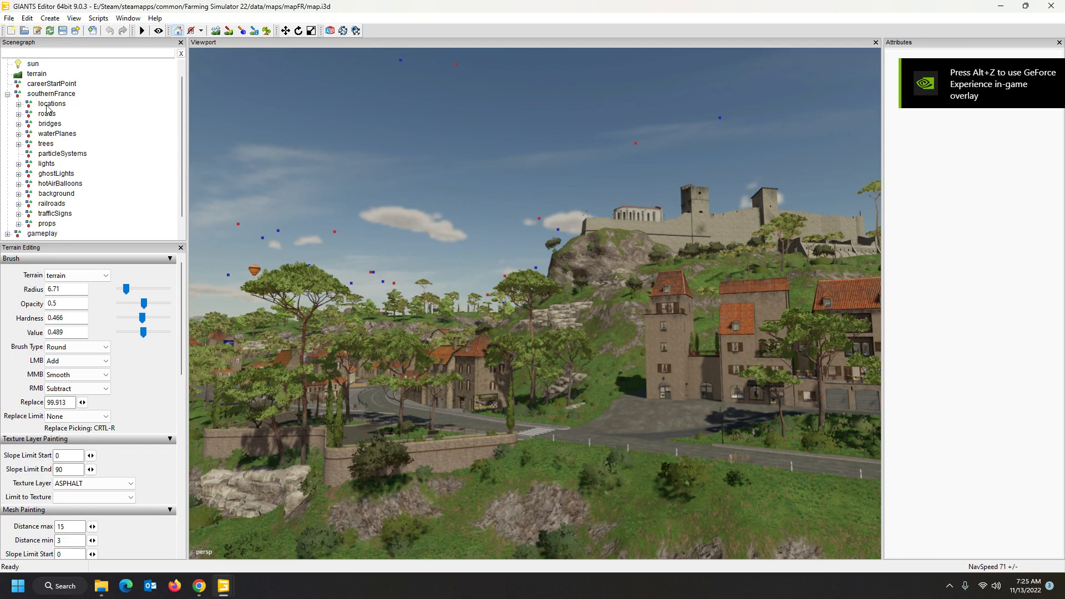
{"action": "left_click", "coordinate": [19, 123]}
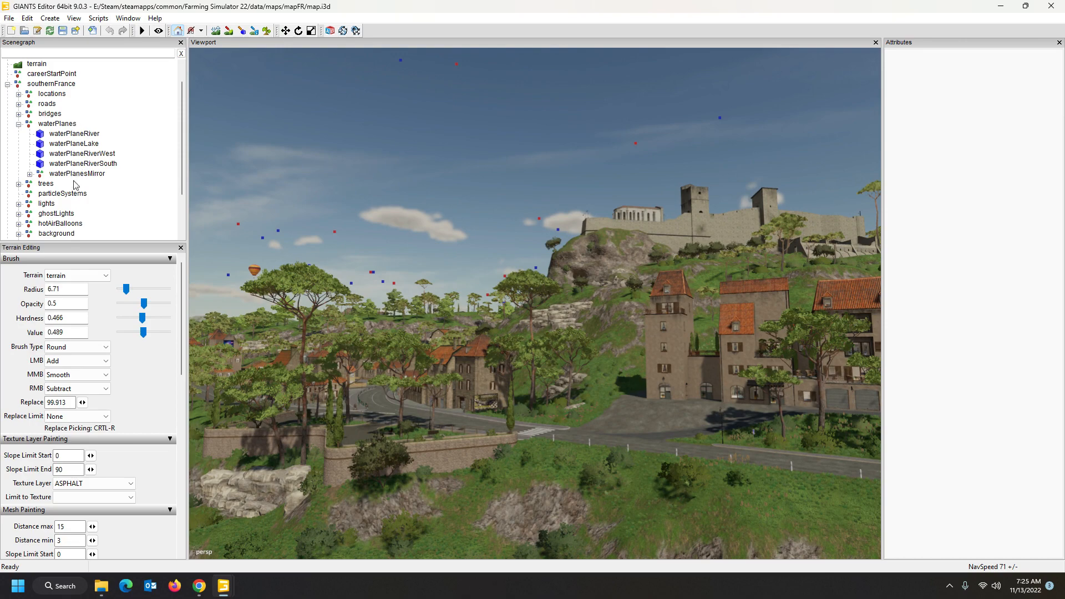
{"action": "scroll", "coordinate": [73, 192], "scroll_direction": "down", "scroll_amount": 1}
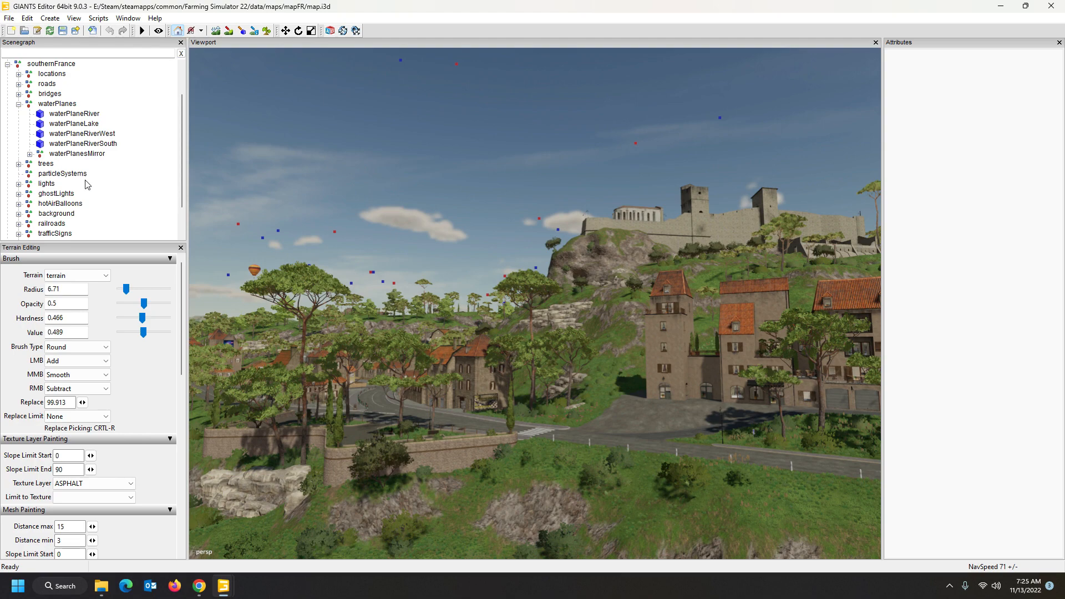
{"action": "scroll", "coordinate": [86, 184], "scroll_direction": "down", "scroll_amount": 1}
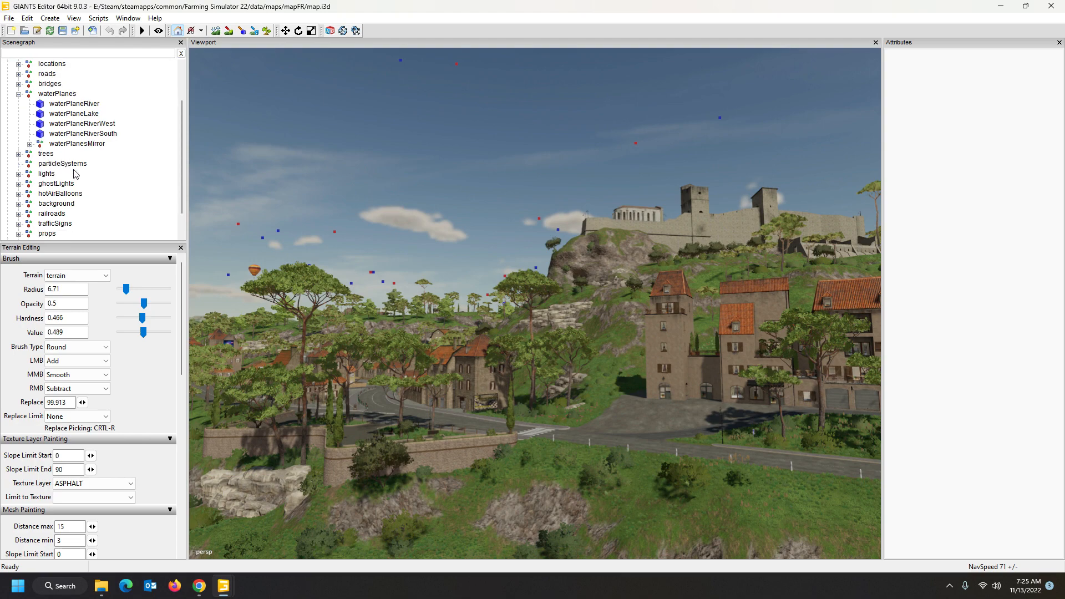
{"action": "scroll", "coordinate": [74, 170], "scroll_direction": "down", "scroll_amount": 2}
Examine the water and the surrounding terrain of the French map in the viewport.
{"action": "left_click_drag", "start_coordinate": [275, 192], "coordinate": [316, 297], "text": "alt"}
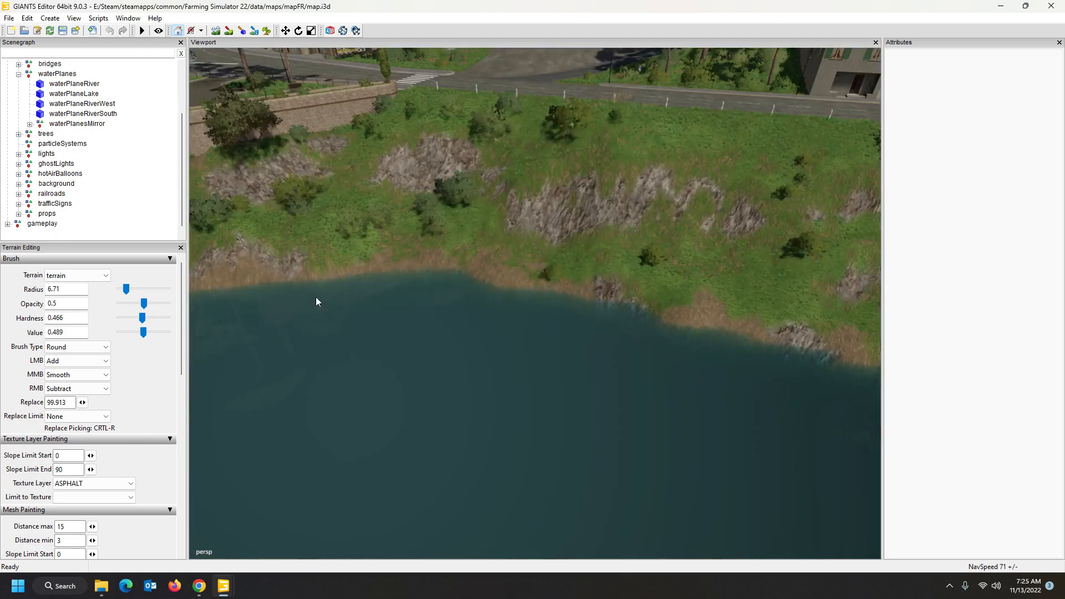
{"action": "left_click_drag", "start_coordinate": [422, 255], "coordinate": [641, 187], "text": "alt"}
{"action": "scroll", "coordinate": [255, 172], "scroll_direction": "up", "scroll_amount": 6}
{"action": "scroll", "coordinate": [215, 195], "scroll_direction": "up", "scroll_amount": 2}
{"action": "scroll", "coordinate": [165, 172], "scroll_direction": "up", "scroll_amount": 2}
{"action": "scroll", "coordinate": [171, 233], "scroll_direction": "up", "scroll_amount": 3}
{"action": "scroll", "coordinate": [176, 180], "scroll_direction": "up", "scroll_amount": 3}
{"action": "scroll", "coordinate": [192, 227], "scroll_direction": "down", "scroll_amount": 5}
{"action": "scroll", "coordinate": [537, 388], "scroll_direction": "up", "scroll_amount": 4}
{"action": "left_click_drag", "start_coordinate": [537, 389], "coordinate": [382, 441], "text": "alt"}
{"action": "scroll", "coordinate": [278, 404], "scroll_direction": "up", "scroll_amount": 5}
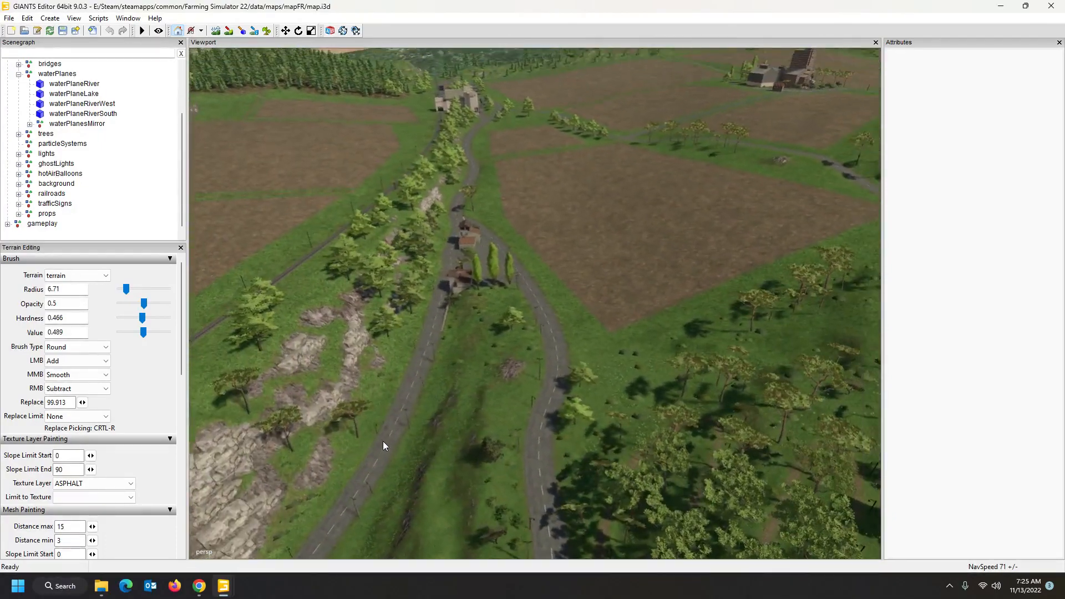
Close the French map and open the base game's mapUS/map.i3d in the GIANTS Editor.
{"action": "left_click", "coordinate": [1052, 6]}
{"action": "left_click", "coordinate": [613, 289]}
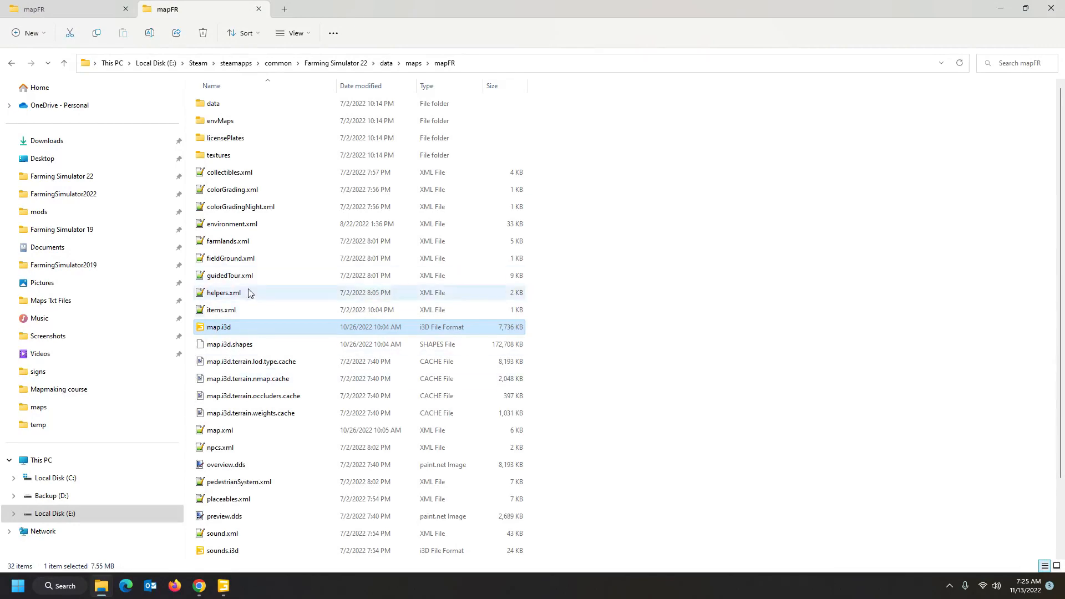
{"action": "left_click", "coordinate": [414, 64]}
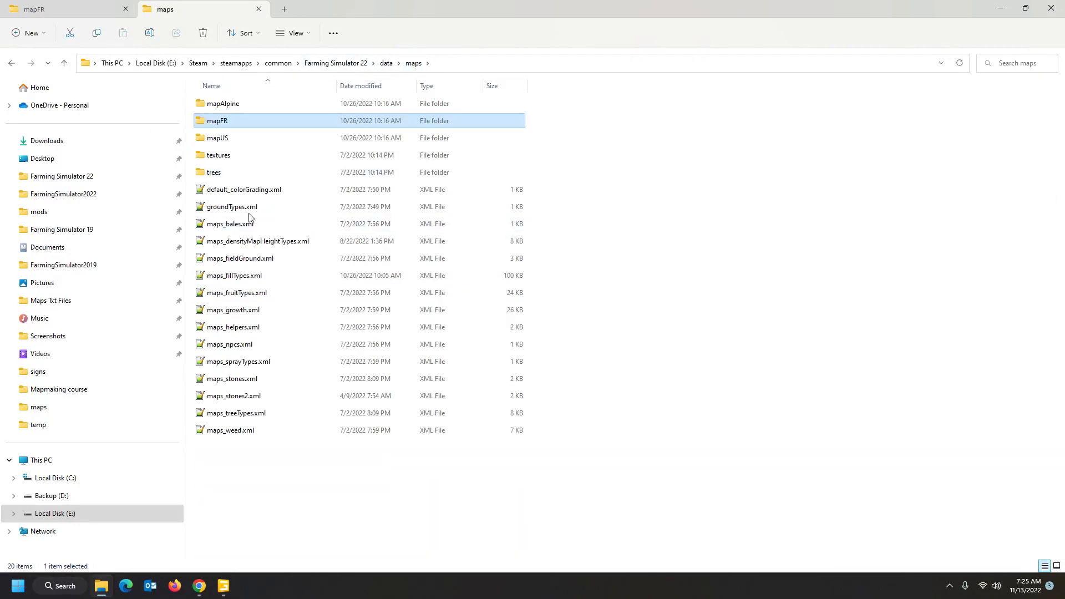
{"action": "double_click", "coordinate": [228, 138]}
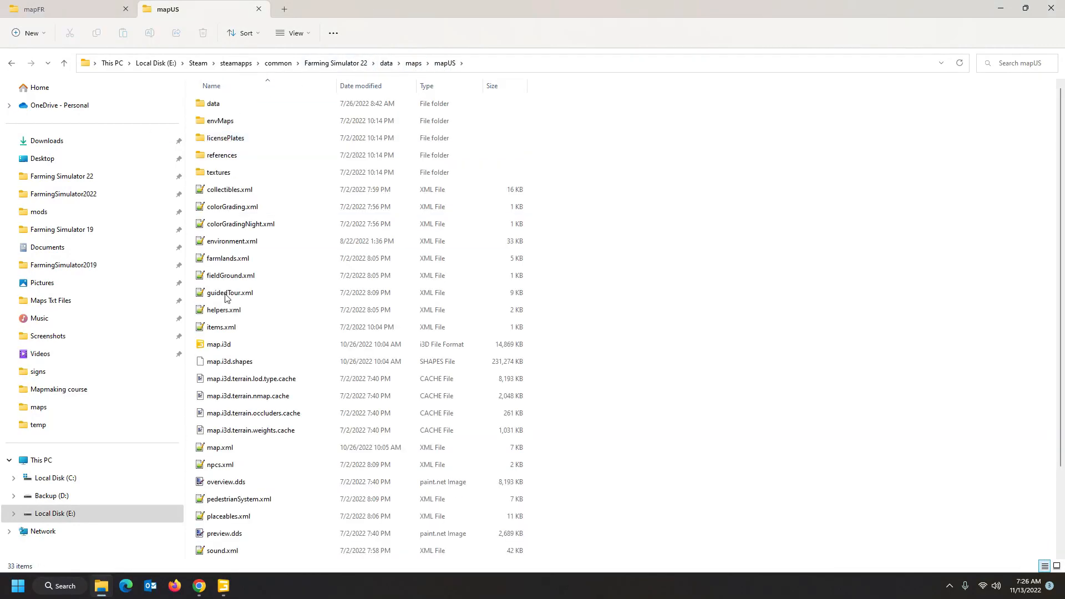
{"action": "double_click", "coordinate": [219, 345]}
{"action": "left_click", "coordinate": [499, 361]}
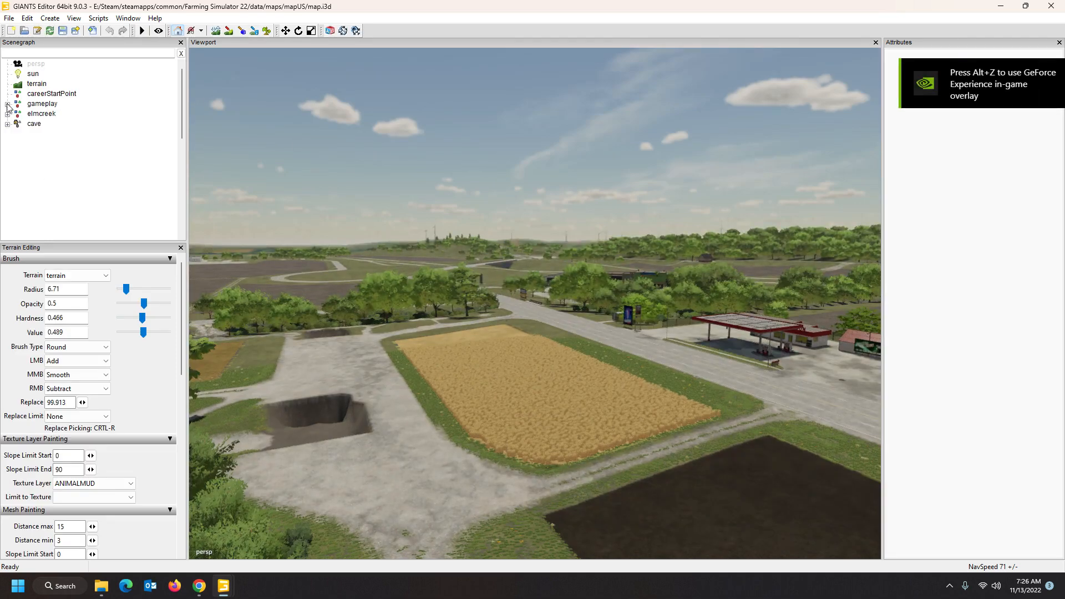
Expand the elmcreek and gameplay groups to look for water objects in the US map.
{"action": "left_click", "coordinate": [7, 115]}
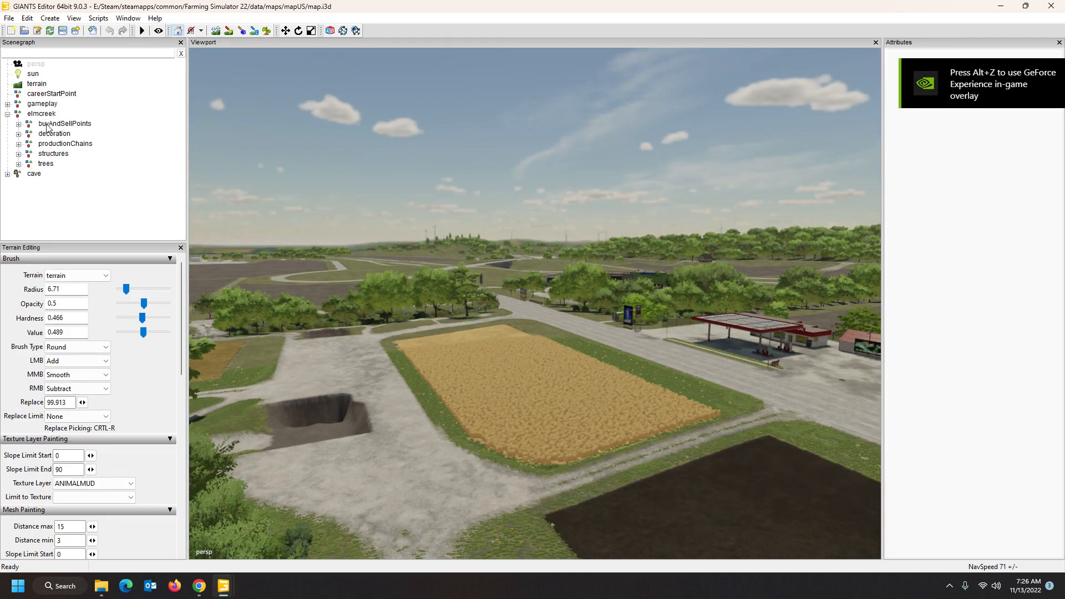
{"action": "left_click", "coordinate": [7, 104]}
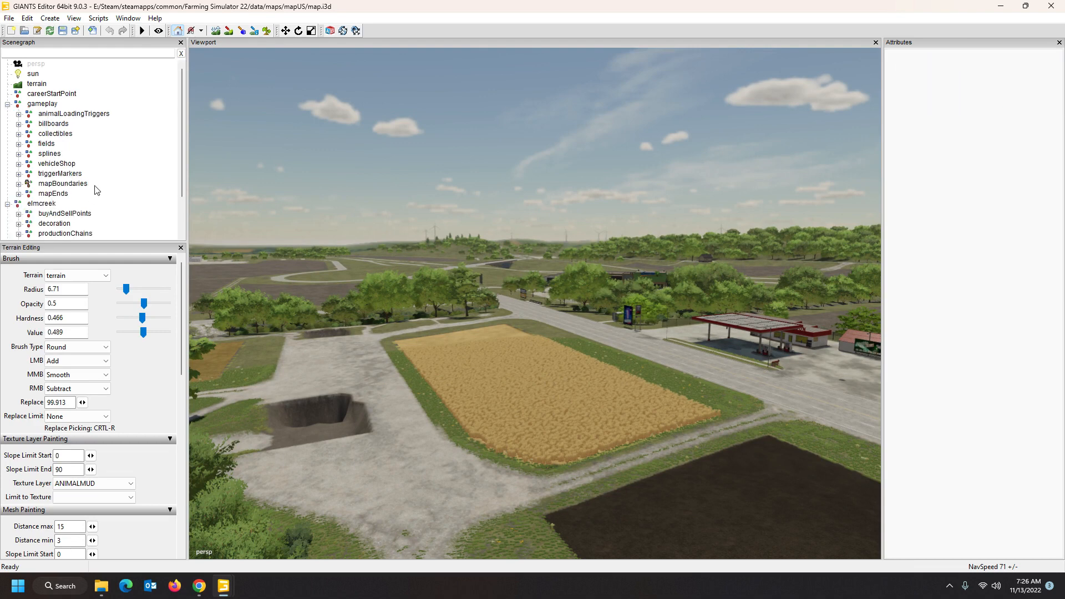
{"action": "scroll", "coordinate": [98, 189], "scroll_direction": "down", "scroll_amount": 1}
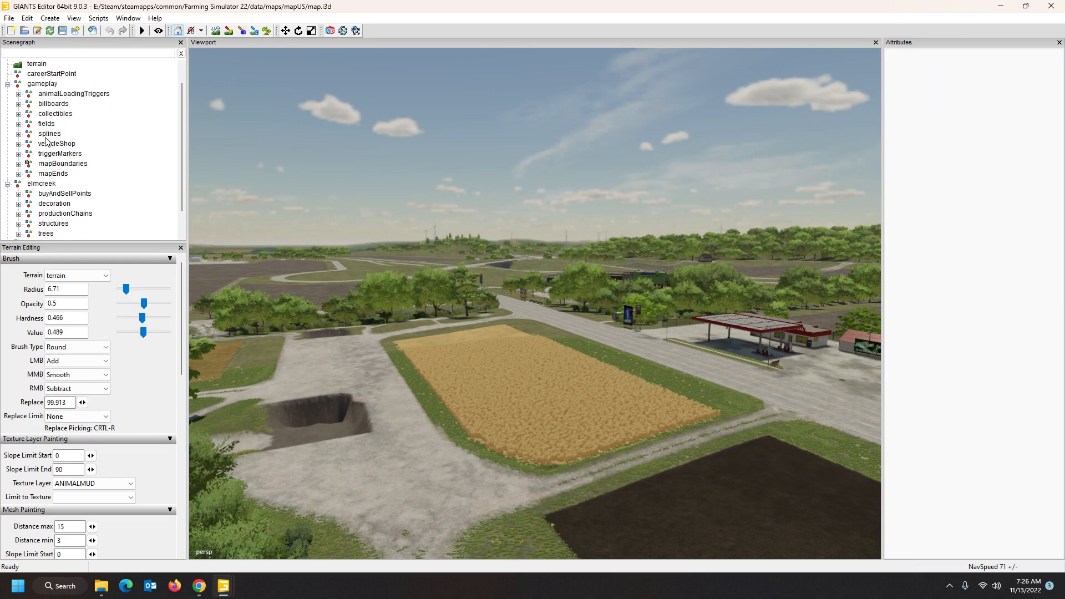
Find the waterfall and stream by the cave and examine them with the animation preview running.
{"action": "left_click_drag", "start_coordinate": [273, 182], "coordinate": [659, 276], "text": "alt"}
{"action": "scroll", "coordinate": [308, 264], "scroll_direction": "down", "scroll_amount": 10}
{"action": "scroll", "coordinate": [531, 237], "scroll_direction": "up", "scroll_amount": 8}
{"action": "scroll", "coordinate": [499, 276], "scroll_direction": "up", "scroll_amount": 8}
{"action": "scroll", "coordinate": [497, 238], "scroll_direction": "up", "scroll_amount": 5}
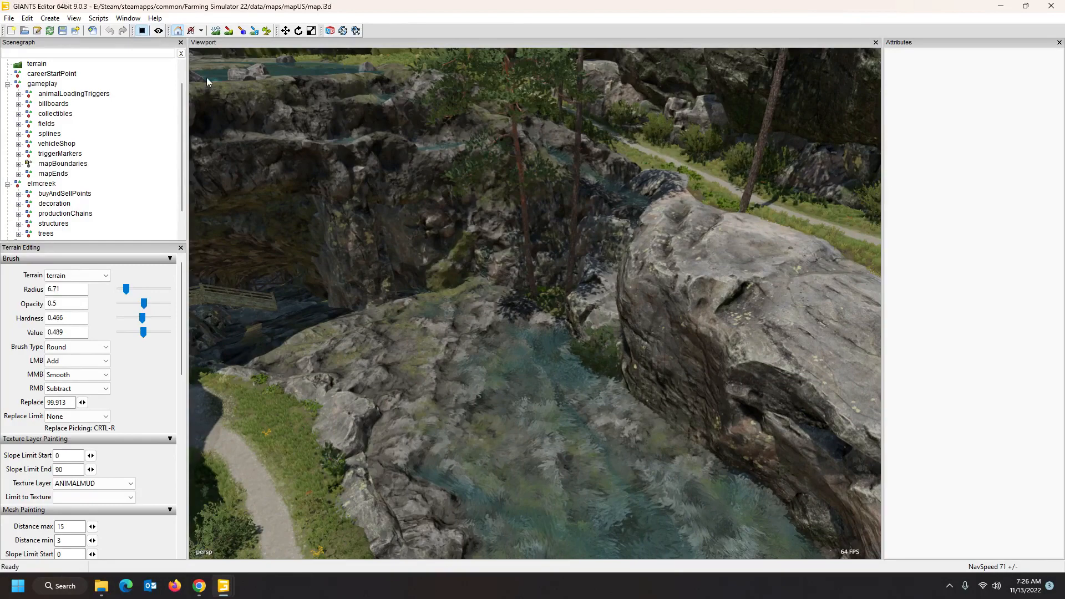
{"action": "left_click_drag", "start_coordinate": [449, 270], "coordinate": [598, 268], "text": "alt"}
{"action": "scroll", "coordinate": [551, 294], "scroll_direction": "up", "scroll_amount": 5}
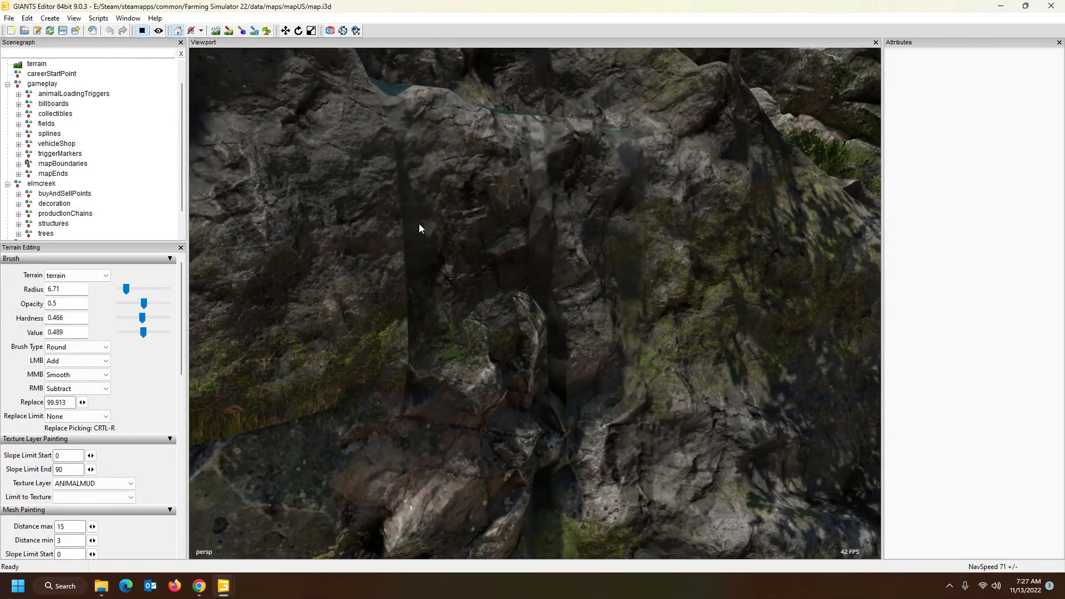
Select the ice block on the waterfall's rock wall and review the timeWinter group that contains it.
{"action": "left_click", "coordinate": [402, 101]}
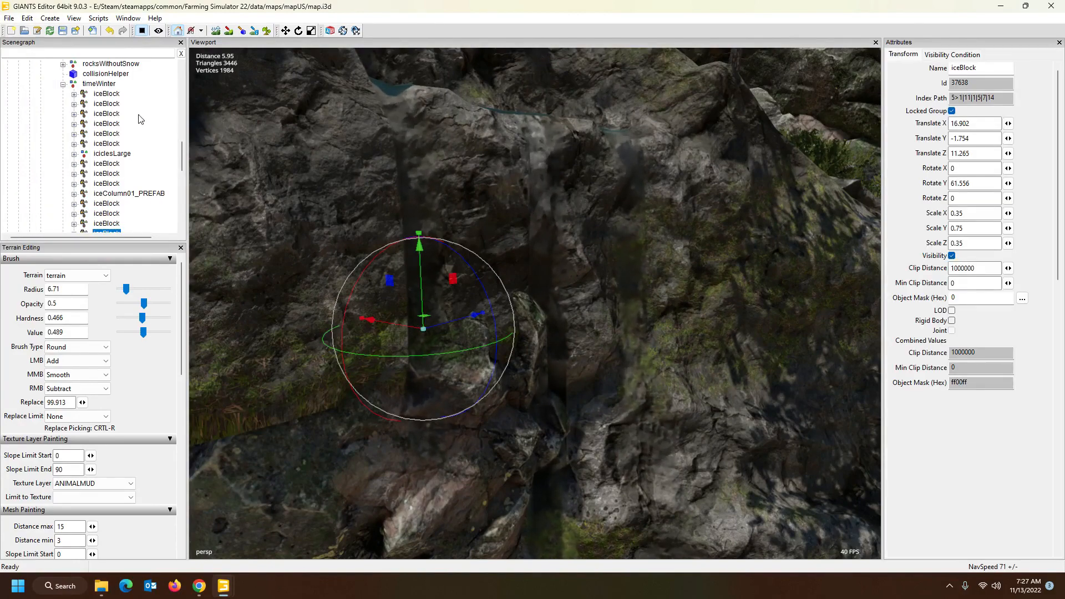
{"action": "scroll", "coordinate": [118, 130], "scroll_direction": "up", "scroll_amount": 1}
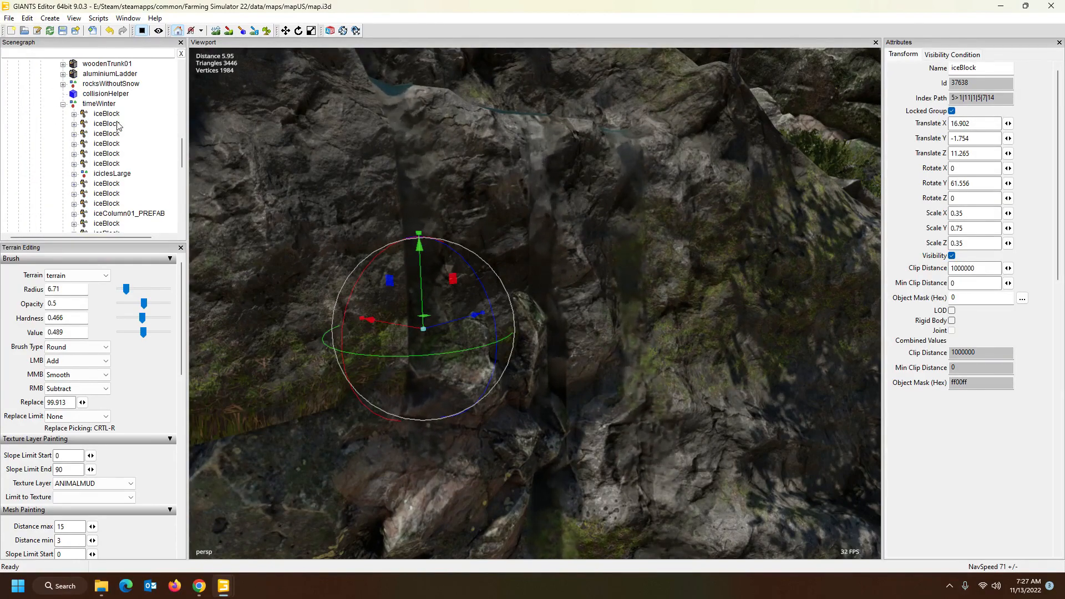
{"action": "scroll", "coordinate": [150, 131], "scroll_direction": "down", "scroll_amount": 2}
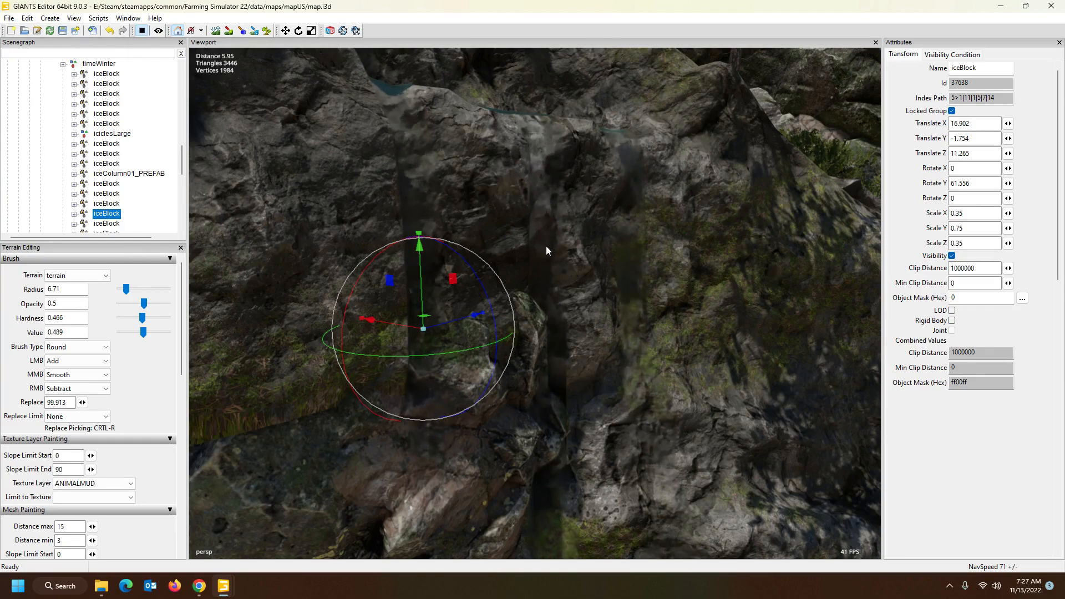
{"action": "scroll", "coordinate": [149, 121], "scroll_direction": "up", "scroll_amount": 1}
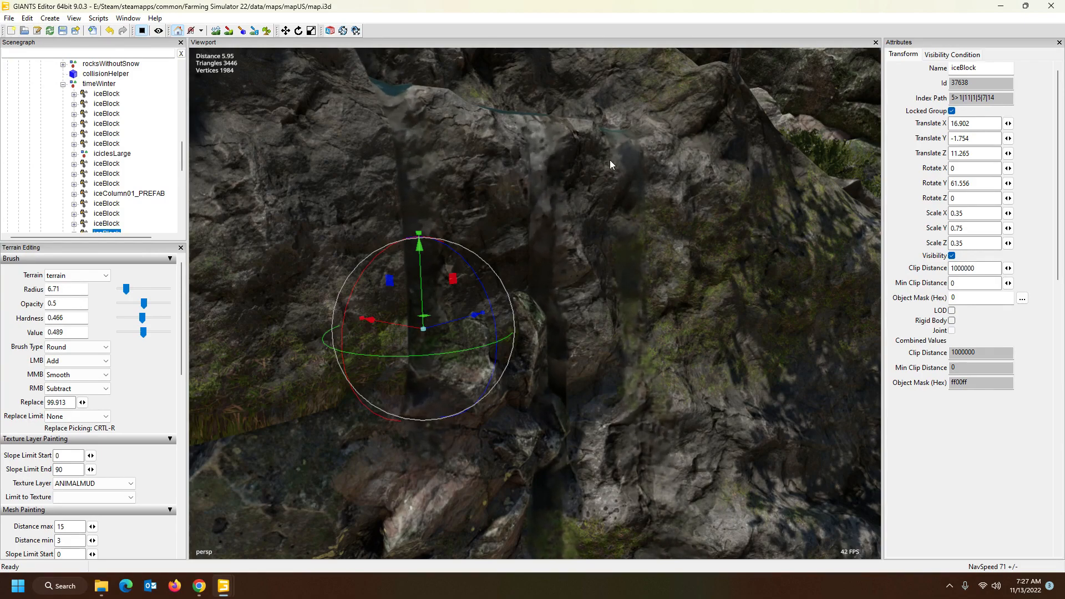
Stop the animation preview, select the waterFallCave object and examine its mesh over the falls and stream.
{"action": "left_click_drag", "start_coordinate": [661, 225], "coordinate": [548, 343], "text": "alt"}
{"action": "scroll", "coordinate": [749, 273], "scroll_direction": "down", "scroll_amount": 4}
{"action": "scroll", "coordinate": [546, 377], "scroll_direction": "up", "scroll_amount": 4}
{"action": "scroll", "coordinate": [550, 343], "scroll_direction": "down", "scroll_amount": 3}
{"action": "left_click", "coordinate": [141, 32]}
{"action": "left_click", "coordinate": [504, 332]}
{"action": "left_click_drag", "start_coordinate": [504, 331], "coordinate": [580, 355], "text": "alt"}
{"action": "scroll", "coordinate": [155, 355], "scroll_direction": "down", "scroll_amount": 3}
{"action": "scroll", "coordinate": [533, 301], "scroll_direction": "down", "scroll_amount": 5}
{"action": "scroll", "coordinate": [580, 355], "scroll_direction": "down", "scroll_amount": 2}
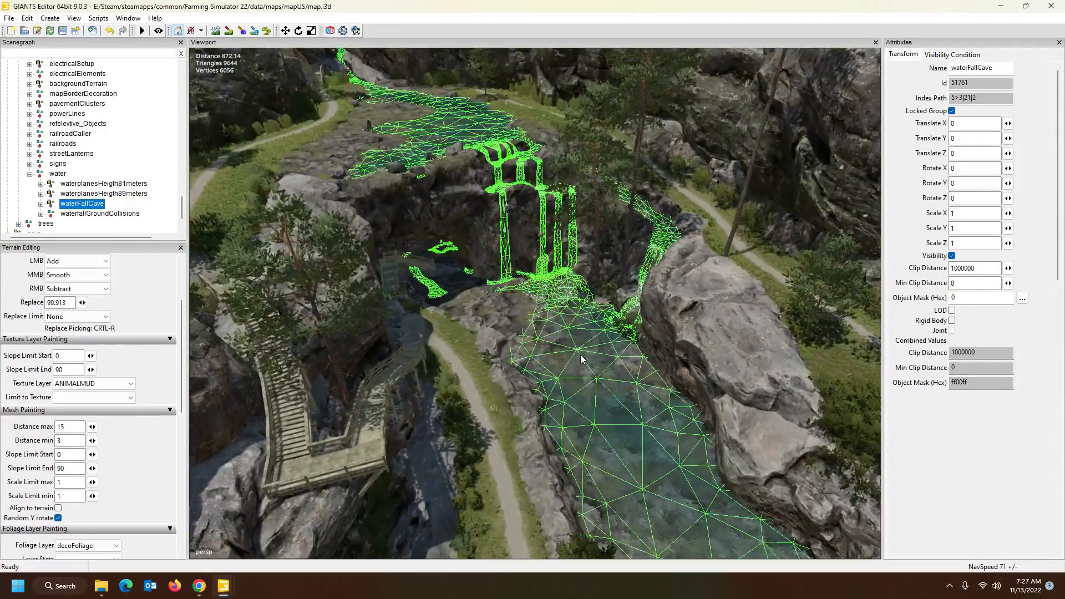
{"action": "scroll", "coordinate": [613, 363], "scroll_direction": "up", "scroll_amount": 4}
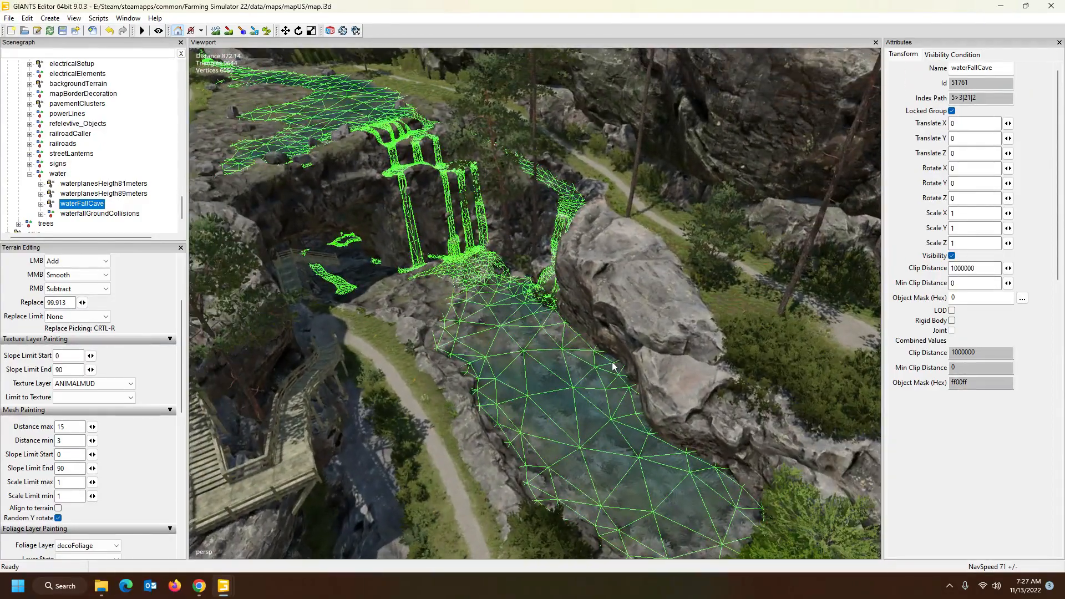
Select the waterplanesHeigth89meters and waterplanesHeigth81meters groups in turn and examine where their planes lie on the map.
{"action": "left_click_drag", "start_coordinate": [612, 366], "coordinate": [538, 329], "text": "alt"}
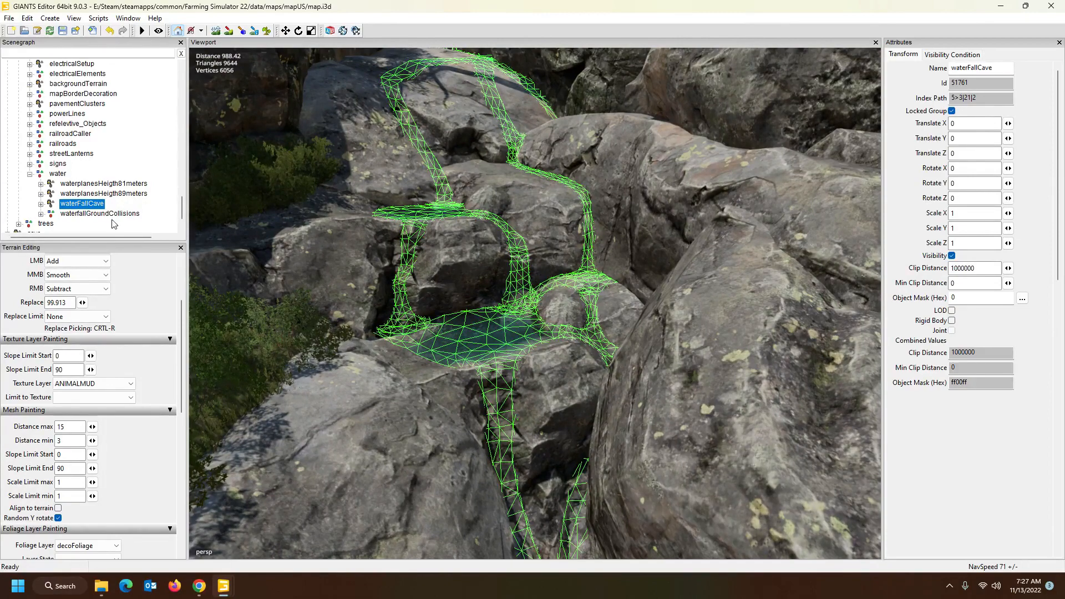
{"action": "left_click", "coordinate": [114, 196]}
{"action": "left_click_drag", "start_coordinate": [330, 310], "coordinate": [862, 428], "text": "alt"}
{"action": "scroll", "coordinate": [350, 329], "scroll_direction": "down", "scroll_amount": 3}
{"action": "scroll", "coordinate": [250, 348], "scroll_direction": "down", "scroll_amount": 5}
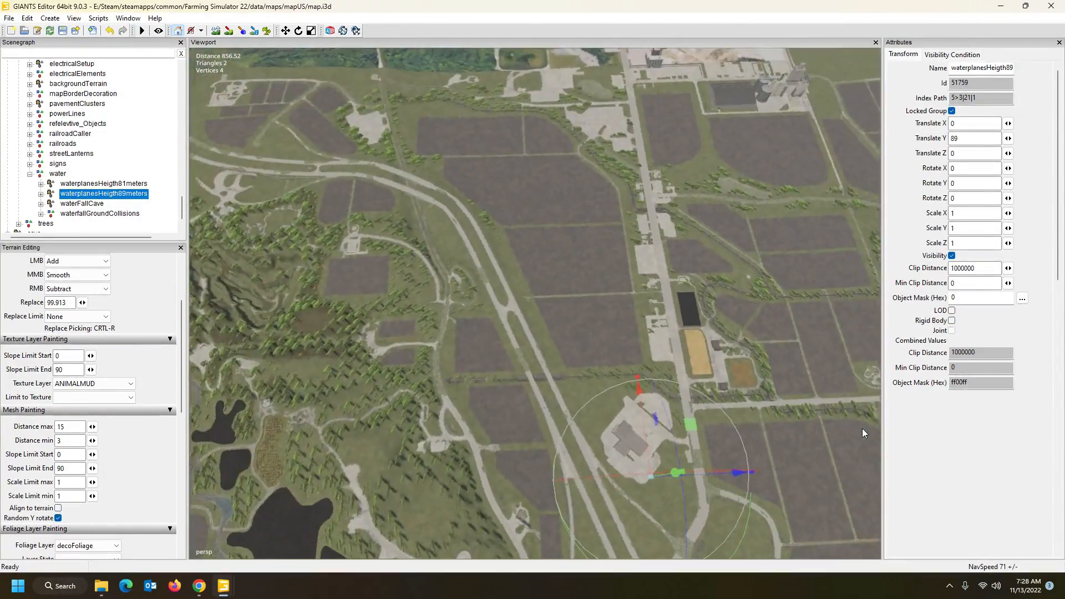
{"action": "left_click", "coordinate": [117, 185]}
{"action": "left_click_drag", "start_coordinate": [381, 282], "coordinate": [426, 240], "text": "alt"}
{"action": "left_click_drag", "start_coordinate": [751, 278], "coordinate": [794, 317], "text": "alt"}
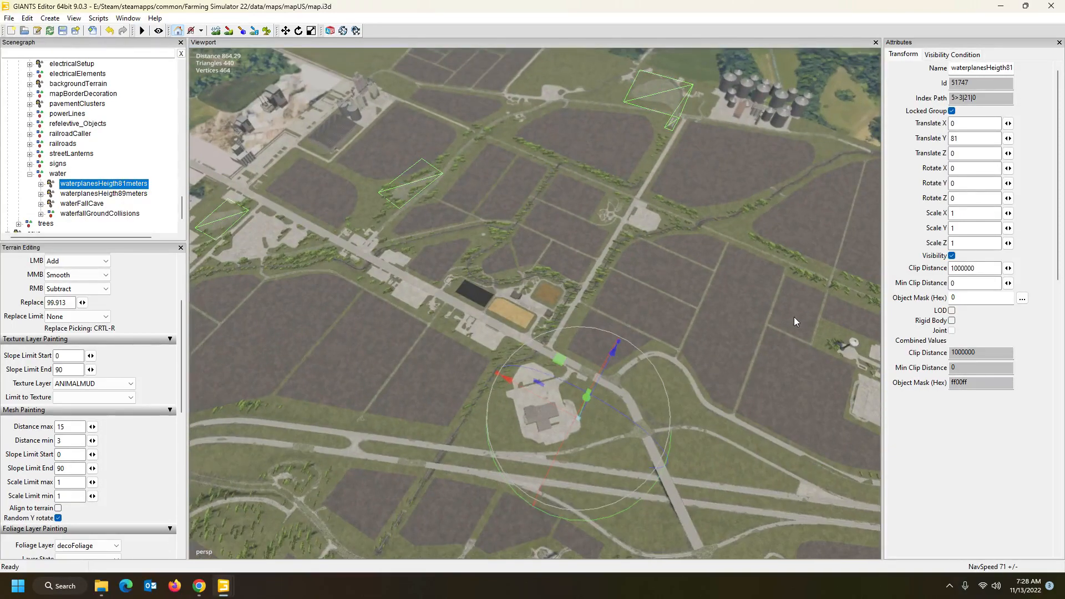
Expand waterFallCave, select its waterFall group and examine the mesh running down the rocks.
{"action": "left_click", "coordinate": [80, 204]}
{"action": "left_click_drag", "start_coordinate": [411, 274], "coordinate": [638, 282], "text": "alt"}
{"action": "left_click", "coordinate": [41, 205]}
{"action": "left_click", "coordinate": [85, 223]}
{"action": "left_click_drag", "start_coordinate": [339, 282], "coordinate": [539, 294], "text": "alt"}
{"action": "scroll", "coordinate": [529, 272], "scroll_direction": "up", "scroll_amount": 8}
{"action": "scroll", "coordinate": [523, 305], "scroll_direction": "up", "scroll_amount": 10}
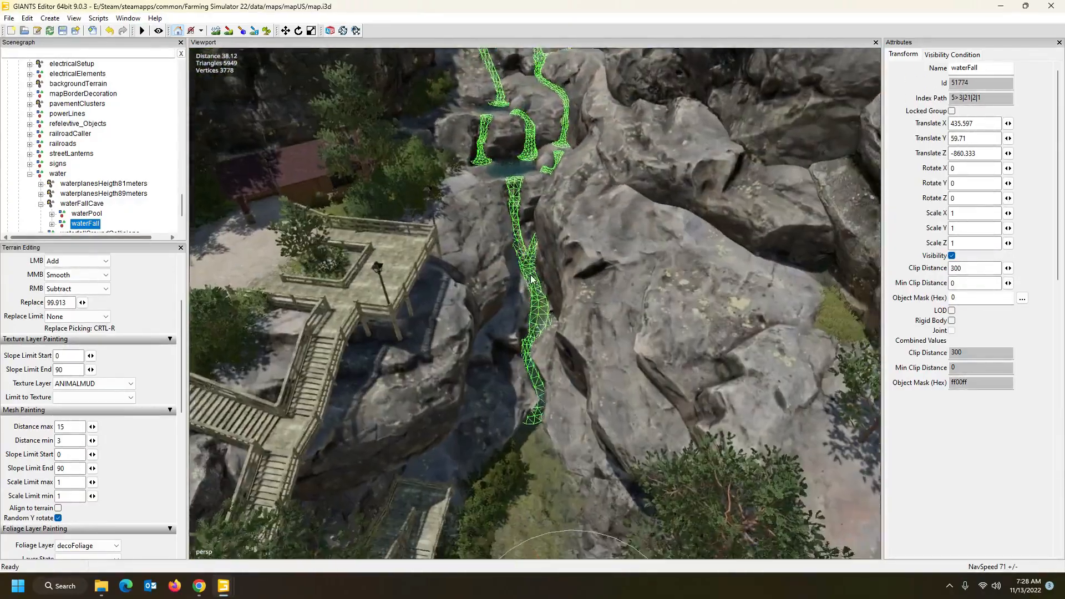
{"action": "scroll", "coordinate": [531, 279], "scroll_direction": "up", "scroll_amount": 3}
{"action": "left_click_drag", "start_coordinate": [531, 279], "coordinate": [524, 223], "text": "alt"}
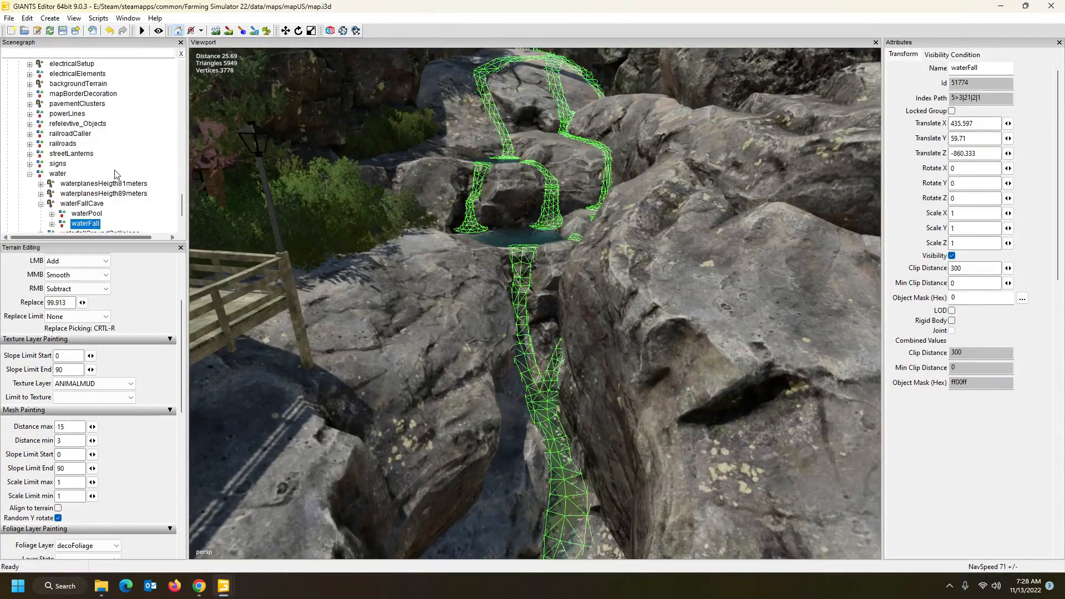
Expand the waterFall group and inspect the attributes of waterFall2 and waterFall1.
{"action": "scroll", "coordinate": [117, 174], "scroll_direction": "down", "scroll_amount": 1}
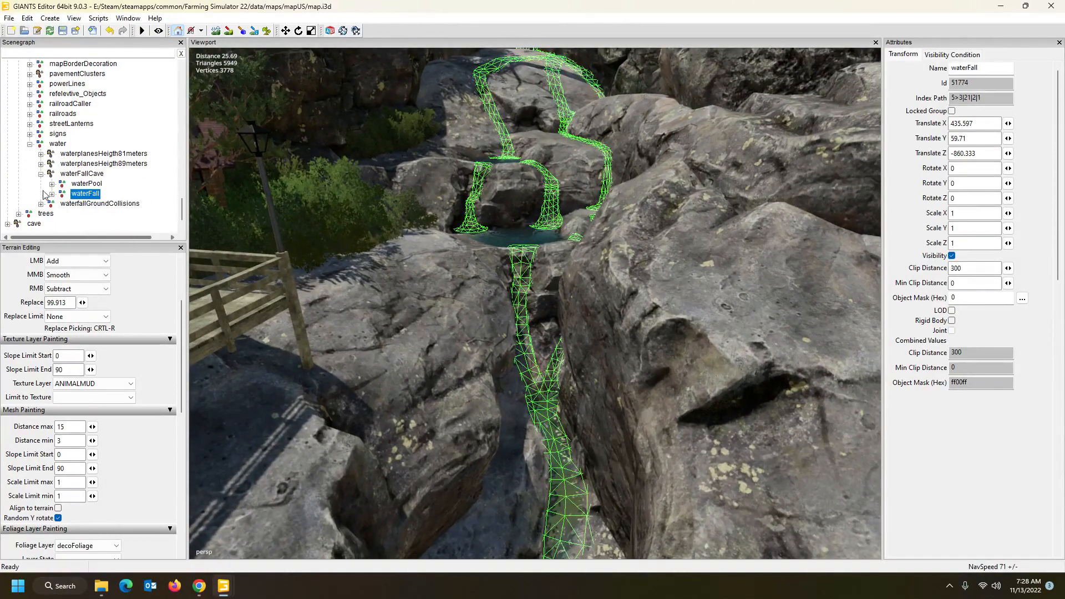
{"action": "left_click", "coordinate": [52, 193]}
{"action": "scroll", "coordinate": [89, 187], "scroll_direction": "down", "scroll_amount": 2}
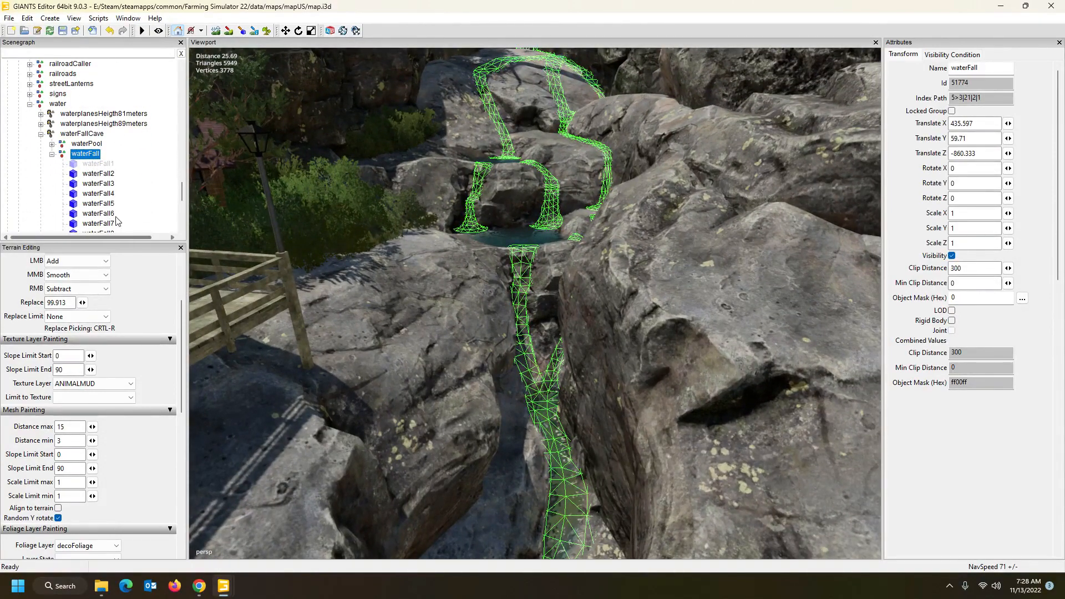
{"action": "left_click", "coordinate": [99, 174]}
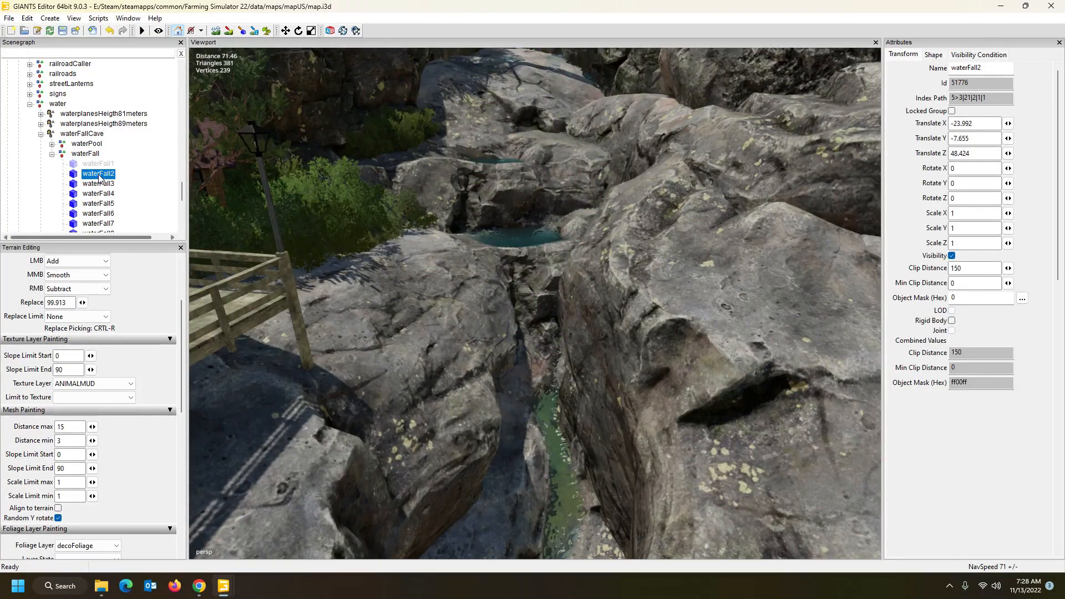
{"action": "left_click", "coordinate": [101, 165]}
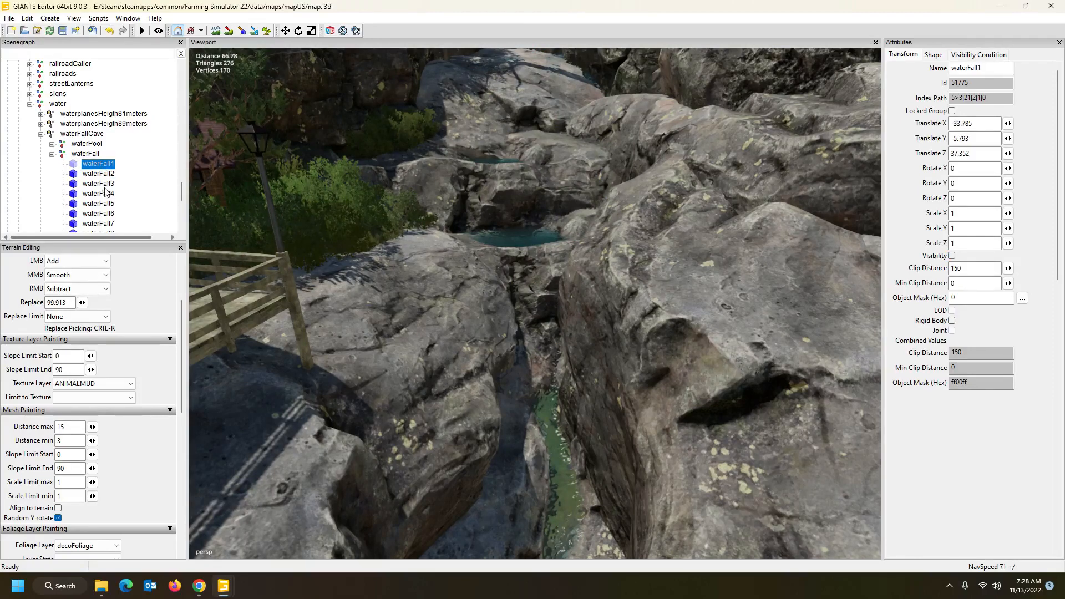
{"action": "scroll", "coordinate": [106, 192], "scroll_direction": "down", "scroll_amount": 1}
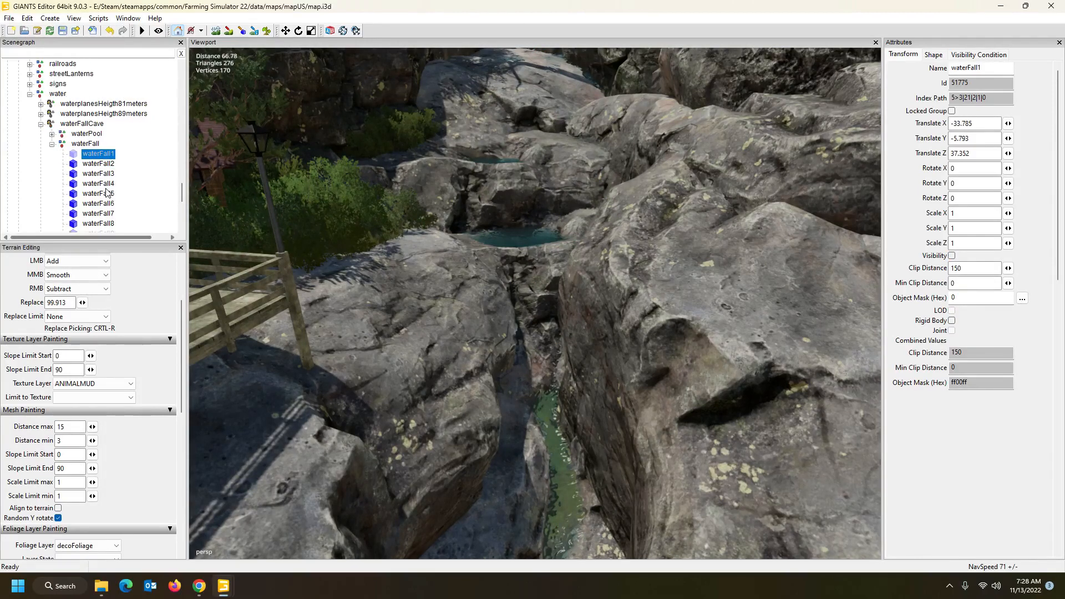
Display the User Attributes and check them for waterFall2, waterFall, waterFallCave and the water group.
{"action": "left_click", "coordinate": [128, 18]}
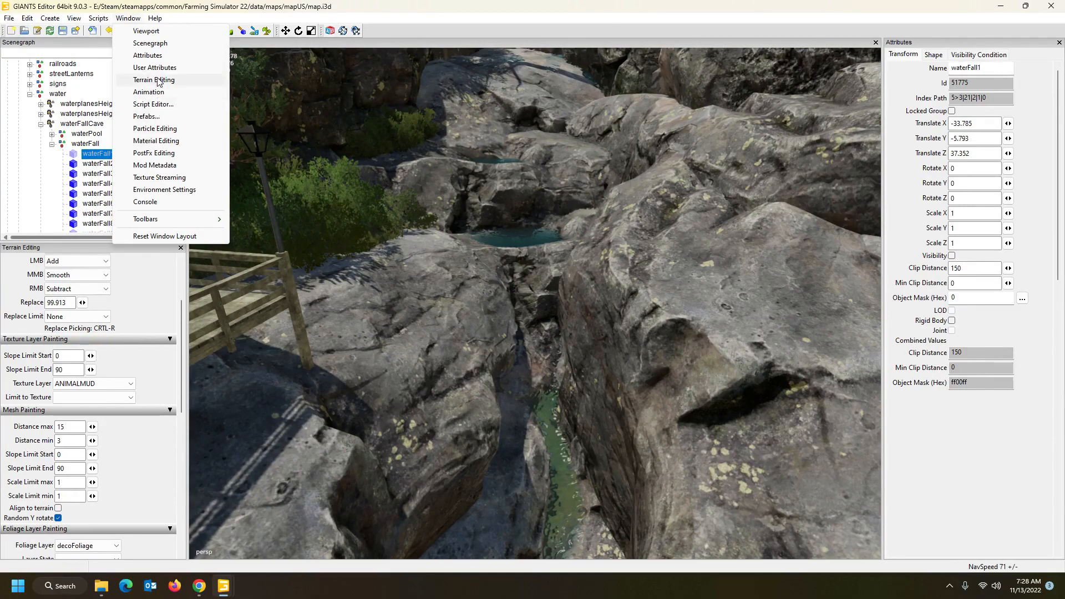
{"action": "left_click", "coordinate": [155, 67]}
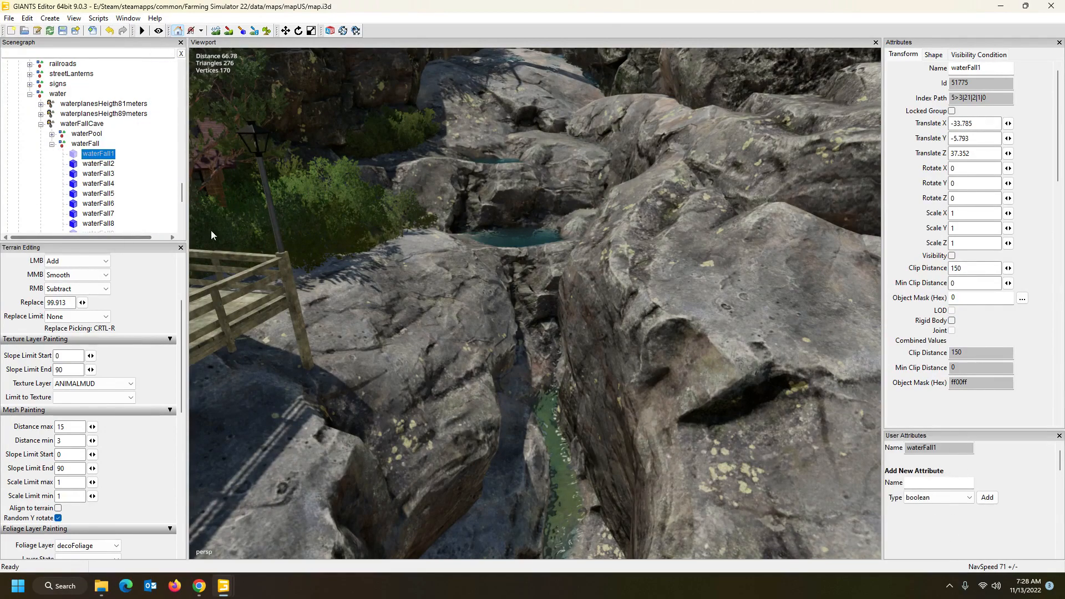
{"action": "left_click", "coordinate": [95, 164]}
{"action": "left_click", "coordinate": [86, 145]}
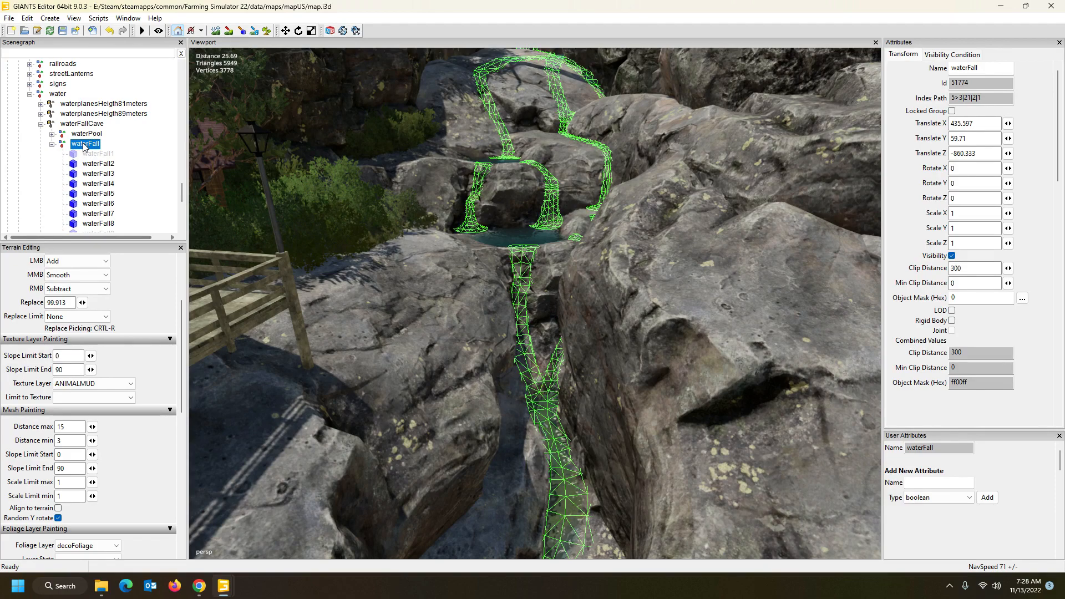
{"action": "left_click", "coordinate": [91, 124]}
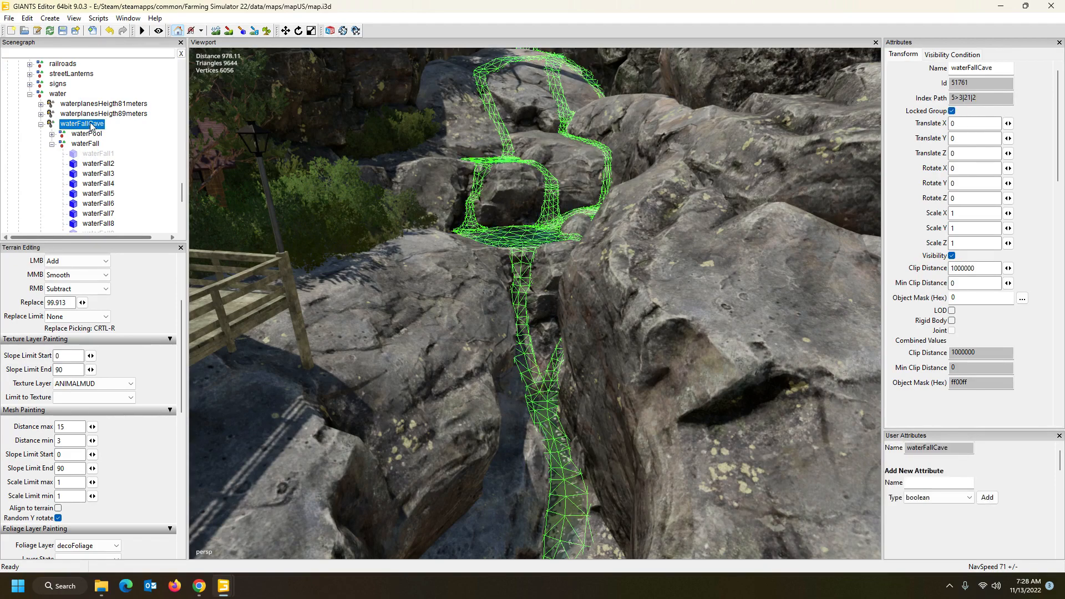
{"action": "left_click", "coordinate": [62, 95]}
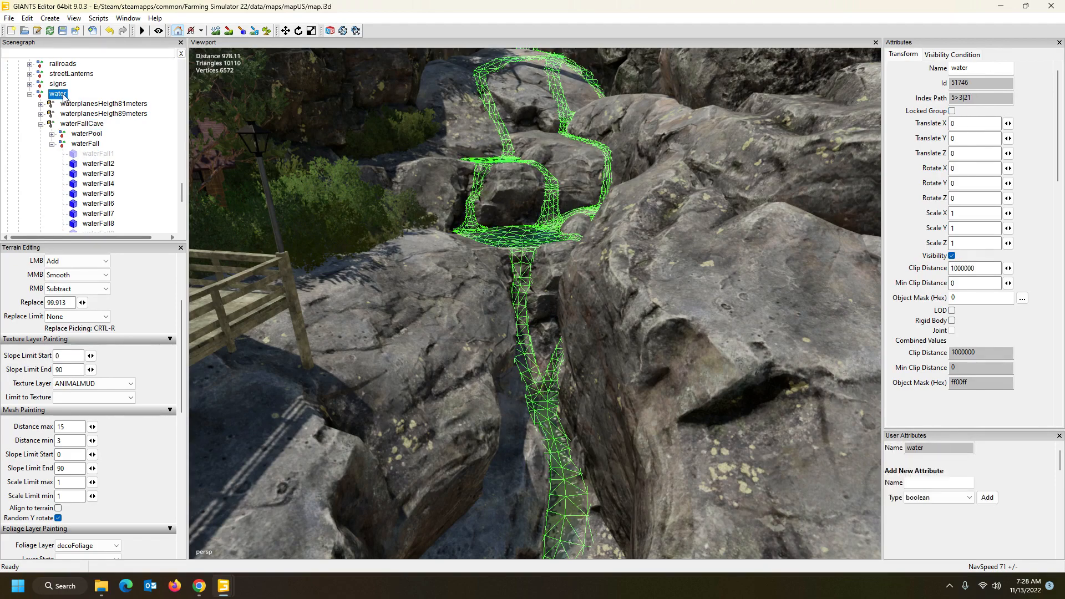
{"action": "left_click", "coordinate": [77, 124]}
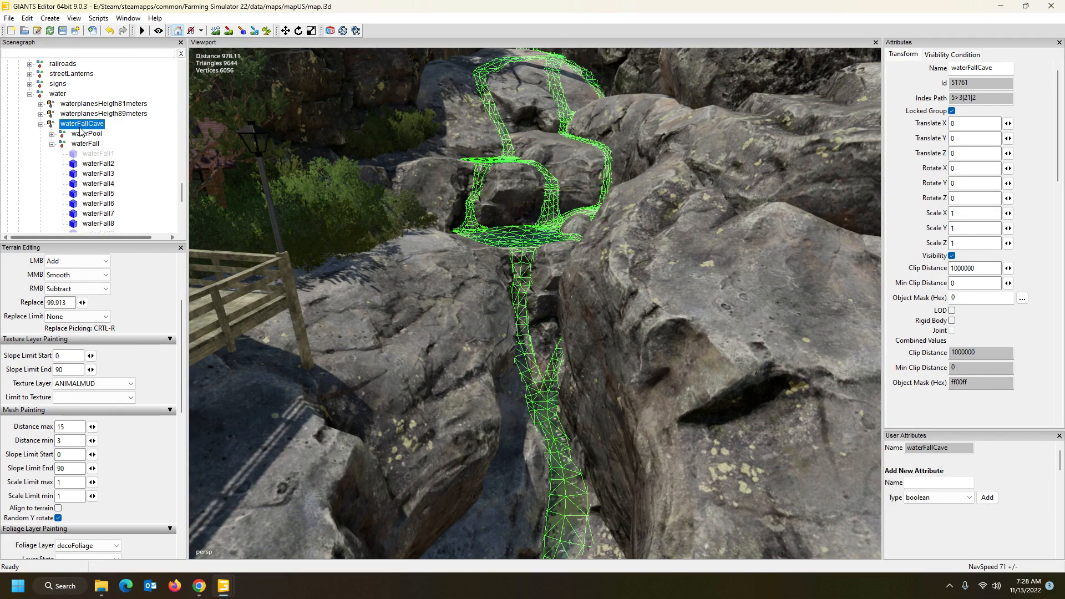
Focus the view on waterFall2 and examine its mesh against the rock wall from several distances and angles.
{"action": "left_click", "coordinate": [95, 164]}
{"action": "key", "text": "f"}
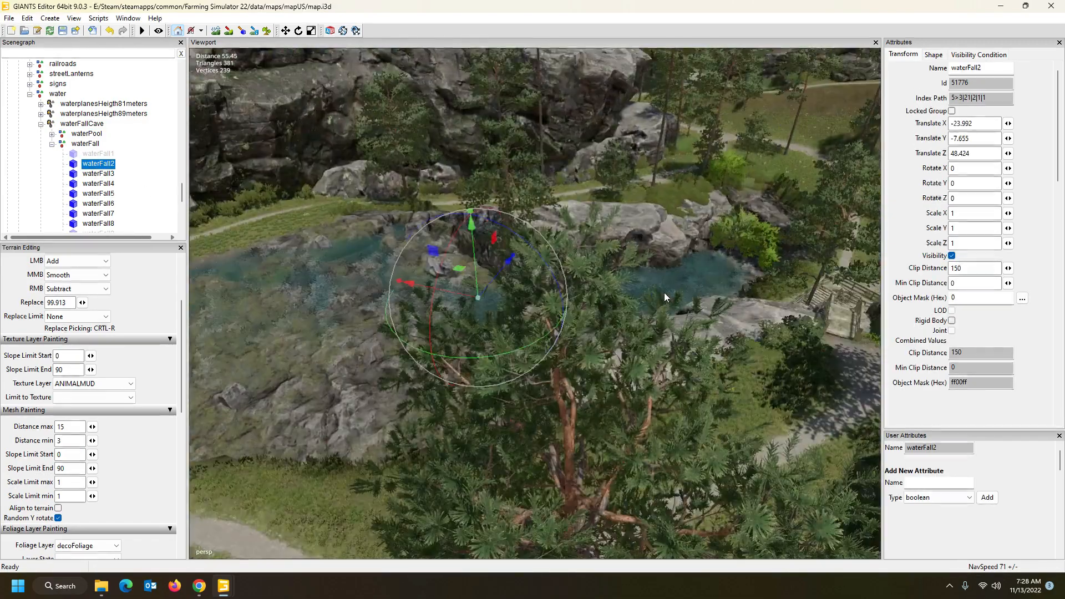
{"action": "left_click_drag", "start_coordinate": [664, 292], "coordinate": [489, 274], "text": "alt"}
{"action": "scroll", "coordinate": [702, 256], "scroll_direction": "up", "scroll_amount": 3}
{"action": "scroll", "coordinate": [717, 308], "scroll_direction": "up", "scroll_amount": 2}
{"action": "scroll", "coordinate": [487, 278], "scroll_direction": "up", "scroll_amount": 3}
{"action": "scroll", "coordinate": [455, 284], "scroll_direction": "up", "scroll_amount": 2}
{"action": "scroll", "coordinate": [443, 274], "scroll_direction": "down", "scroll_amount": 4}
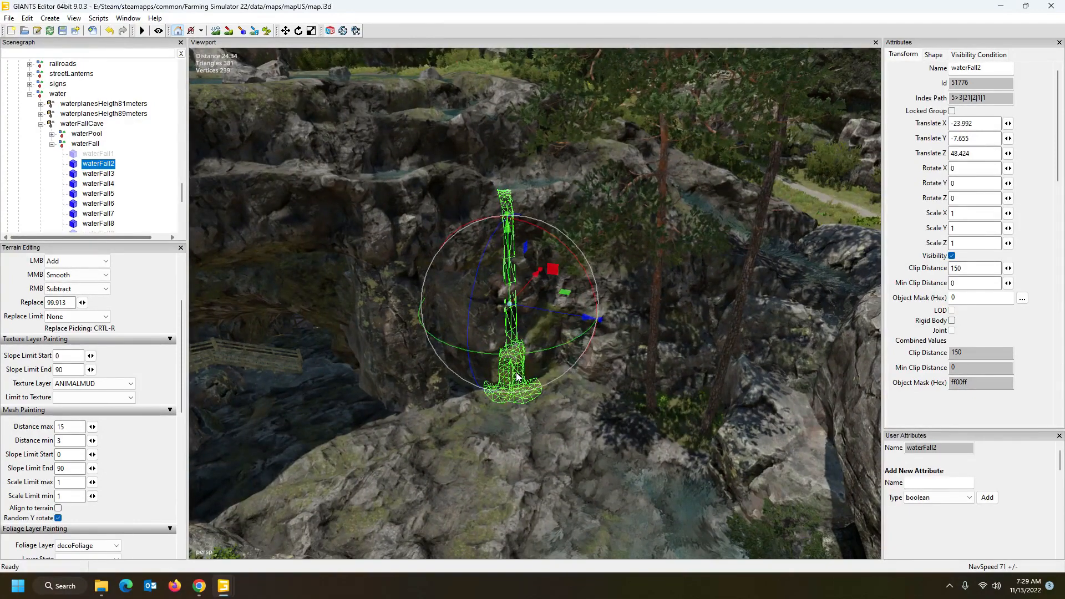
{"action": "left_click_drag", "start_coordinate": [301, 291], "coordinate": [355, 308], "text": "alt"}
{"action": "scroll", "coordinate": [389, 332], "scroll_direction": "down", "scroll_amount": 8}
{"action": "scroll", "coordinate": [282, 327], "scroll_direction": "up", "scroll_amount": 4}
{"action": "scroll", "coordinate": [255, 335], "scroll_direction": "up", "scroll_amount": 4}
{"action": "scroll", "coordinate": [298, 326], "scroll_direction": "up", "scroll_amount": 3}
{"action": "scroll", "coordinate": [294, 323], "scroll_direction": "up", "scroll_amount": 5}
{"action": "scroll", "coordinate": [335, 308], "scroll_direction": "down", "scroll_amount": 3}
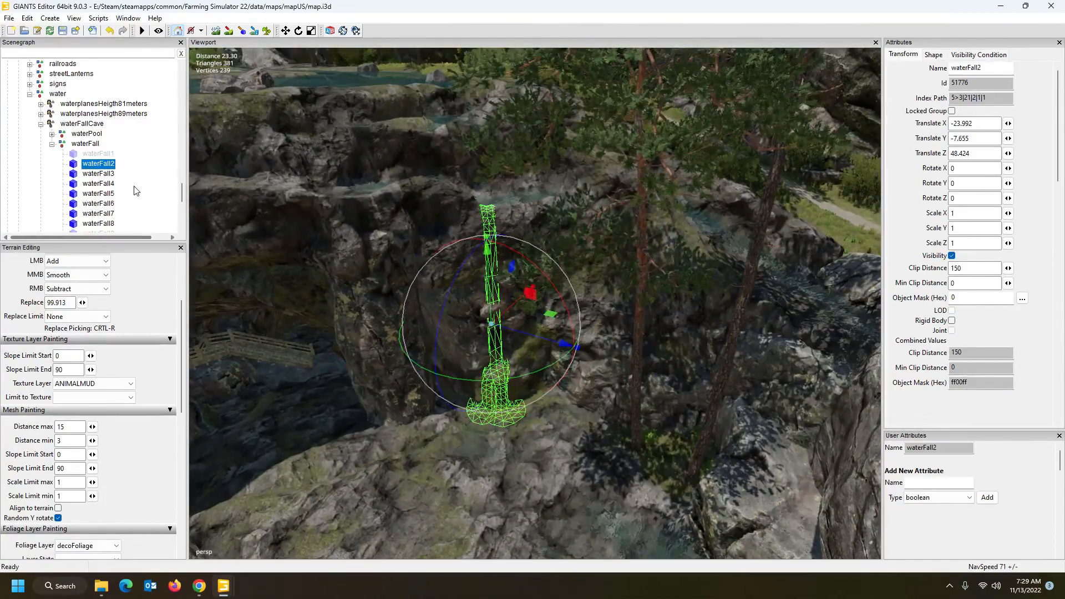
Select waterFall3 and waterFall4 in turn and examine their meshes on the rocks.
{"action": "left_click", "coordinate": [107, 175]}
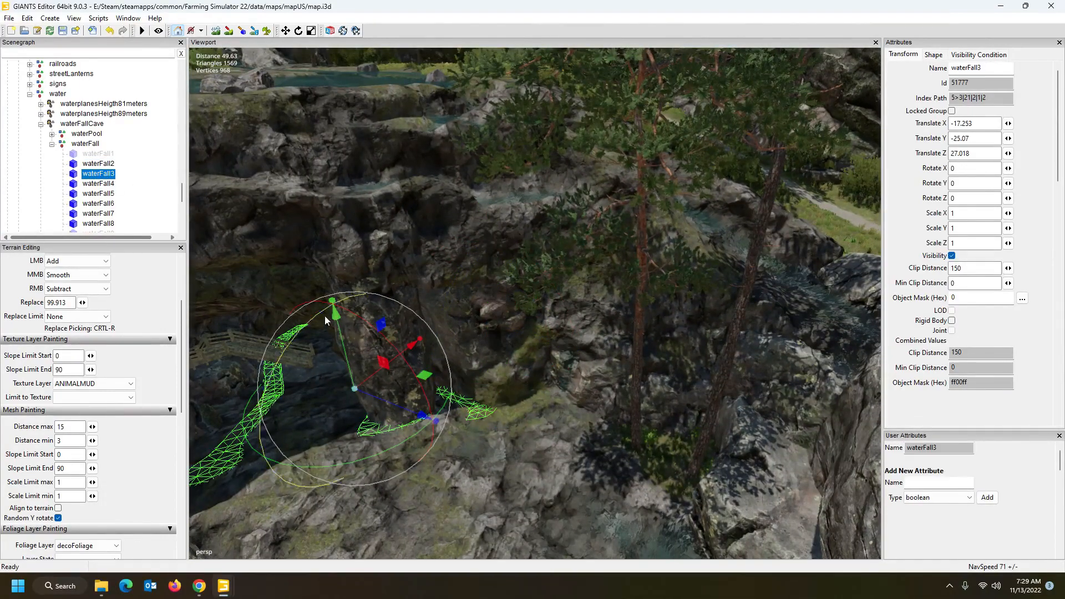
{"action": "left_click_drag", "start_coordinate": [325, 316], "coordinate": [301, 314], "text": "alt"}
{"action": "left_click", "coordinate": [107, 185]}
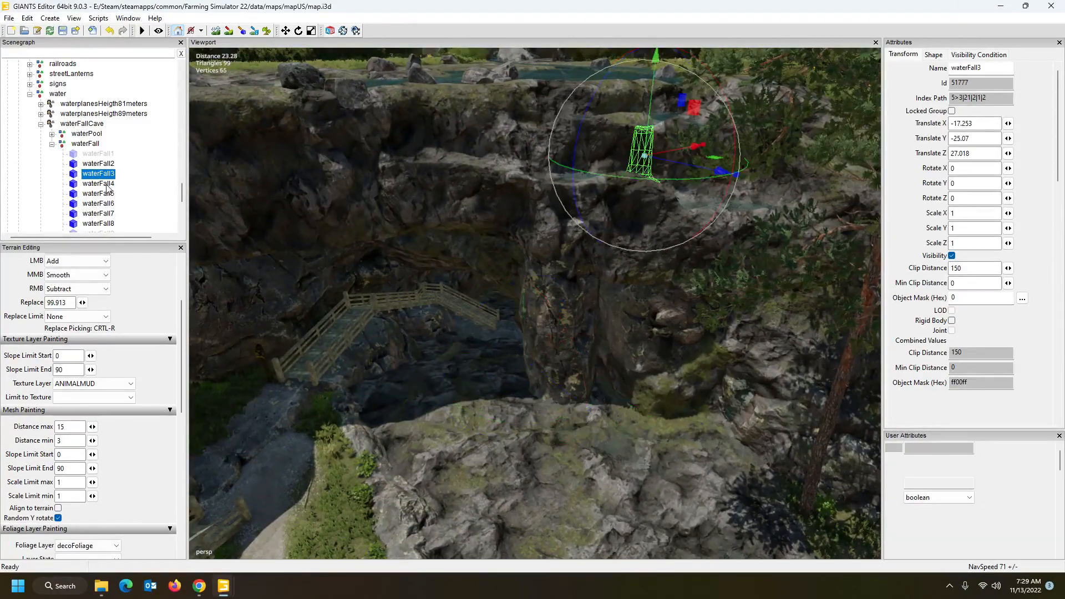
{"action": "left_click_drag", "start_coordinate": [444, 268], "coordinate": [492, 285], "text": "alt"}
{"action": "scroll", "coordinate": [498, 247], "scroll_direction": "up", "scroll_amount": 6}
{"action": "scroll", "coordinate": [490, 277], "scroll_direction": "down", "scroll_amount": 3}
{"action": "scroll", "coordinate": [495, 282], "scroll_direction": "down", "scroll_amount": 5}
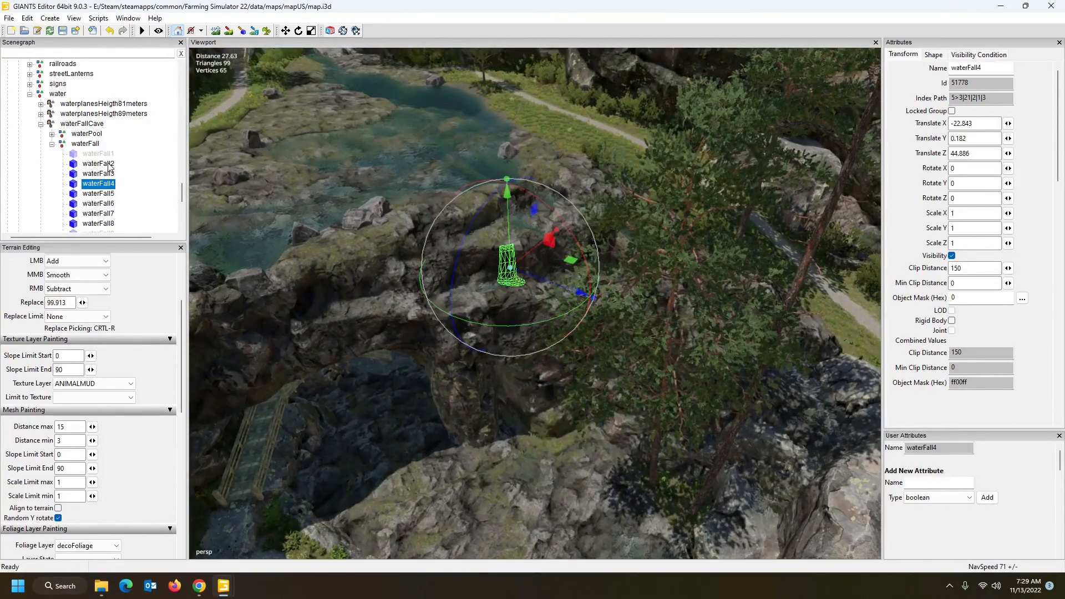
Select waterFall2 and start exporting it as an i3D file.
{"action": "left_click", "coordinate": [99, 164]}
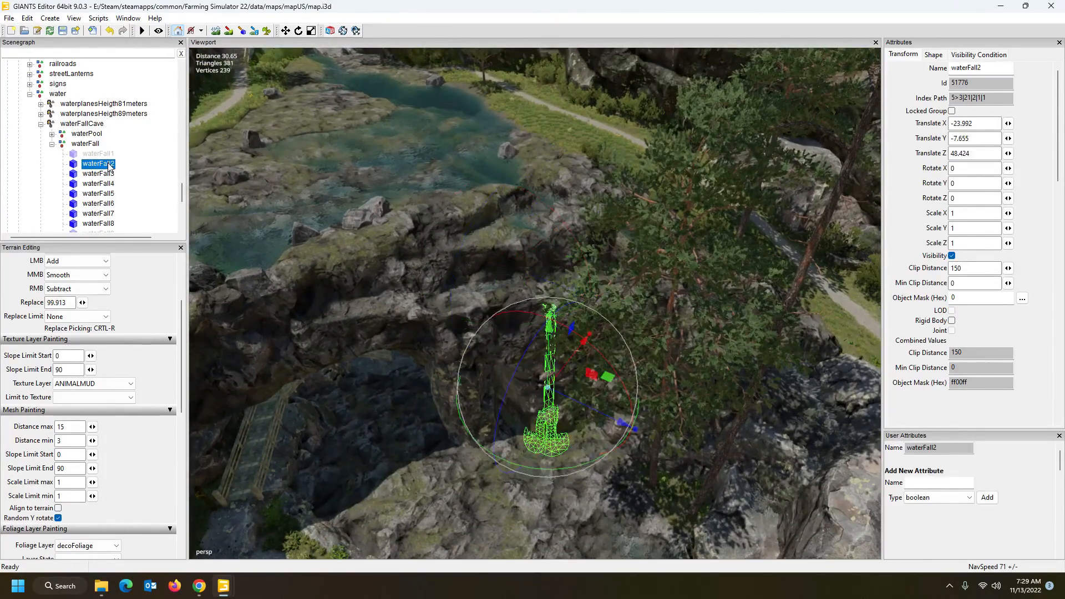
{"action": "left_click", "coordinate": [9, 18]}
{"action": "left_click", "coordinate": [52, 187]}
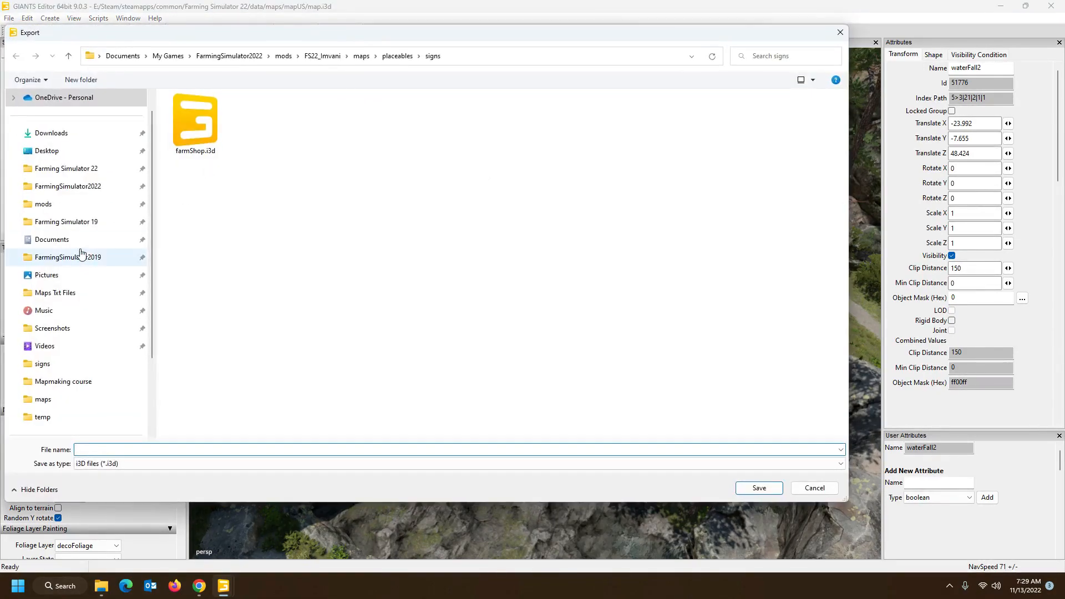
Set the export location to MapsBackups\FS22\PilgrimsRest\maps\mapFR\imported on the Backup (D:) drive.
{"action": "scroll", "coordinate": [65, 273], "scroll_direction": "down", "scroll_amount": 3}
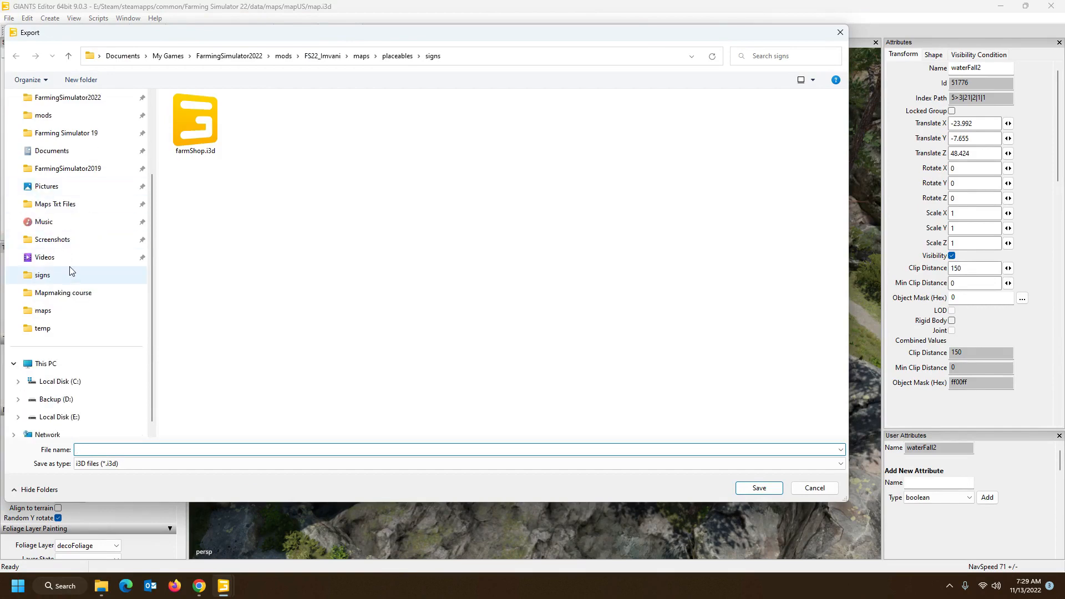
{"action": "left_click", "coordinate": [58, 400]}
{"action": "double_click", "coordinate": [218, 222]}
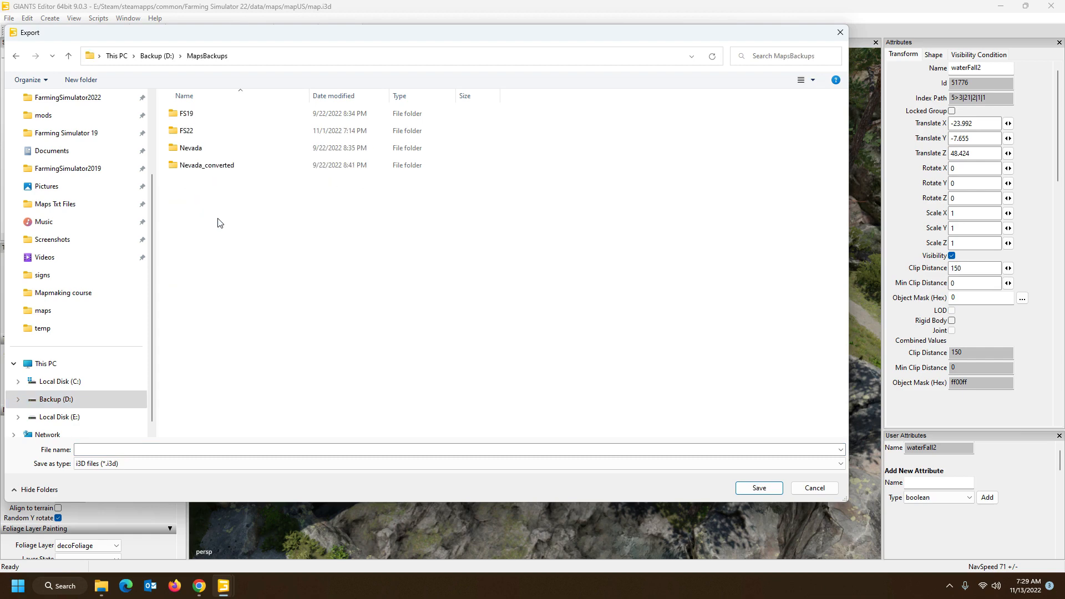
{"action": "double_click", "coordinate": [198, 132]}
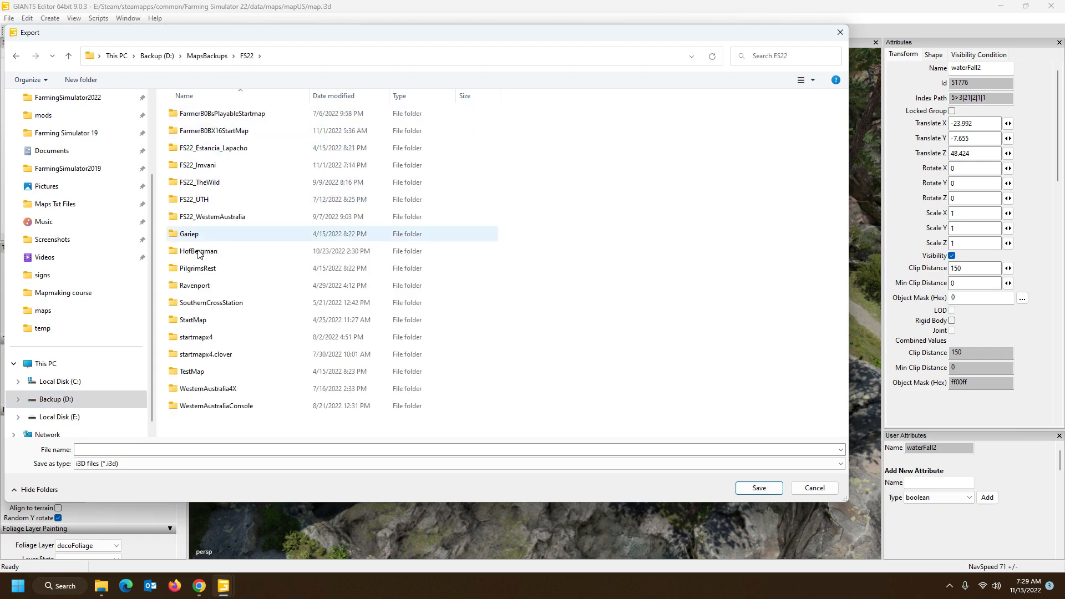
{"action": "double_click", "coordinate": [198, 270]}
{"action": "double_click", "coordinate": [194, 135]}
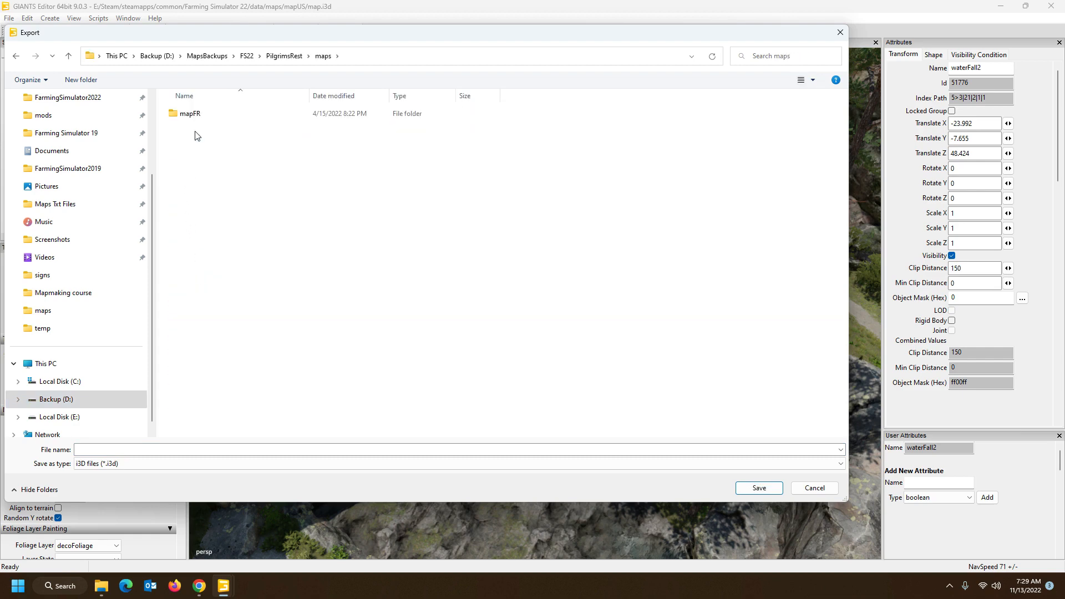
{"action": "double_click", "coordinate": [196, 114]}
{"action": "double_click", "coordinate": [210, 136]}
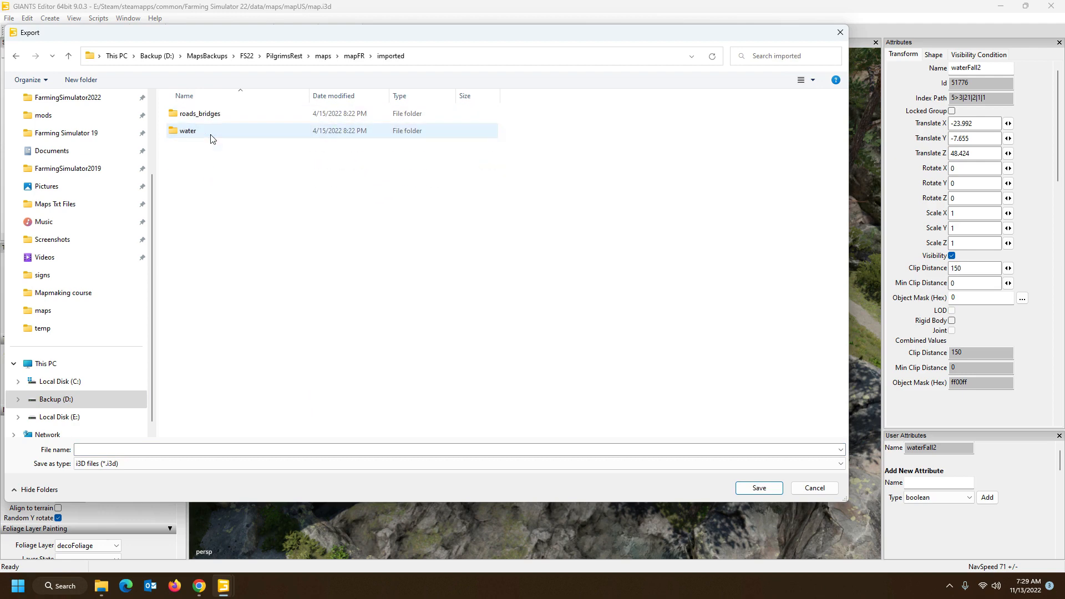
Look inside the water folder and return to the imported folder.
{"action": "right_click", "coordinate": [260, 248]}
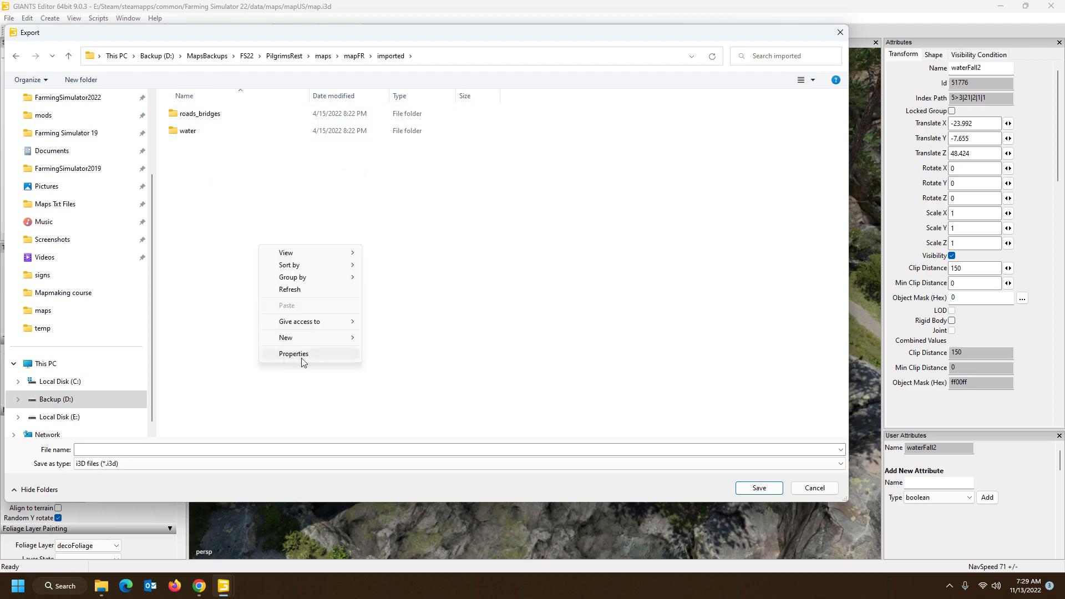
{"action": "double_click", "coordinate": [188, 132]}
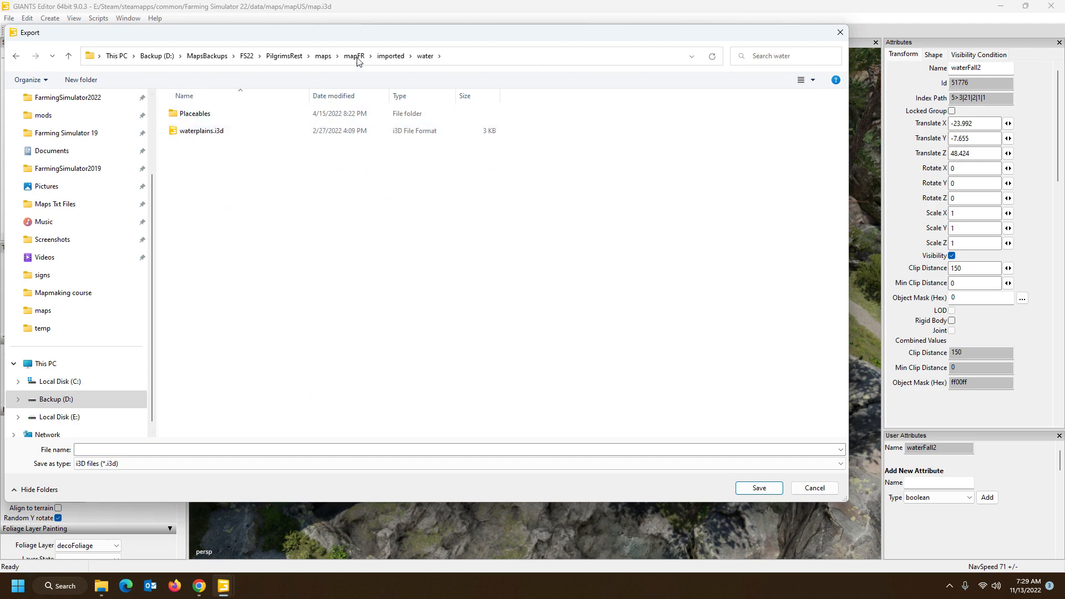
{"action": "left_click", "coordinate": [391, 56]}
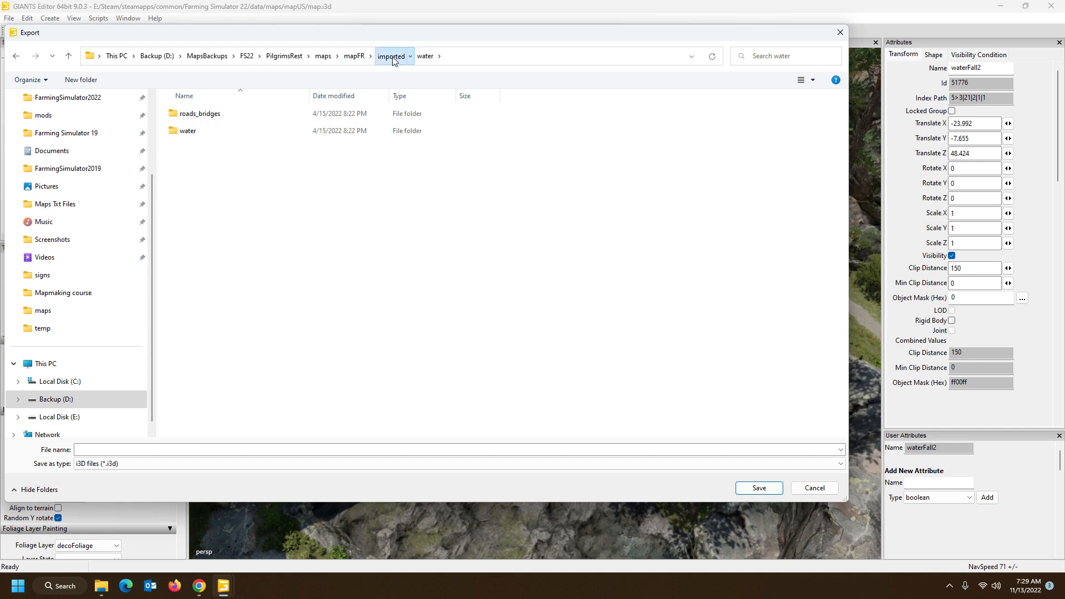
Create a folder named waterFalls inside the imported folder.
{"action": "right_click", "coordinate": [249, 197]}
{"action": "mouse_move", "coordinate": [309, 300]}
{"action": "left_click", "coordinate": [407, 304]}
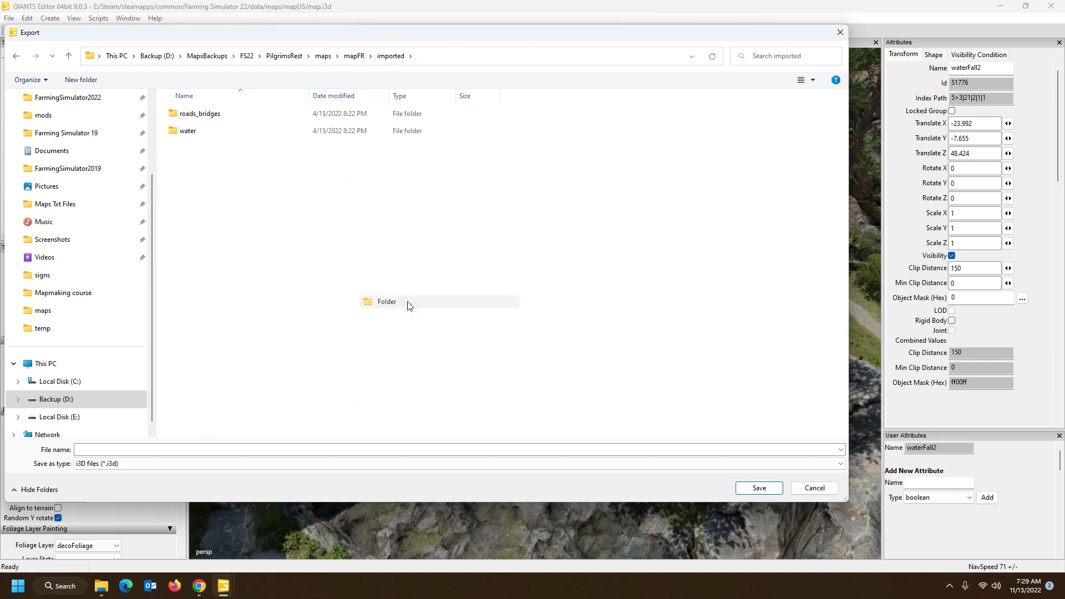
{"action": "type", "text": "waterFalls"}
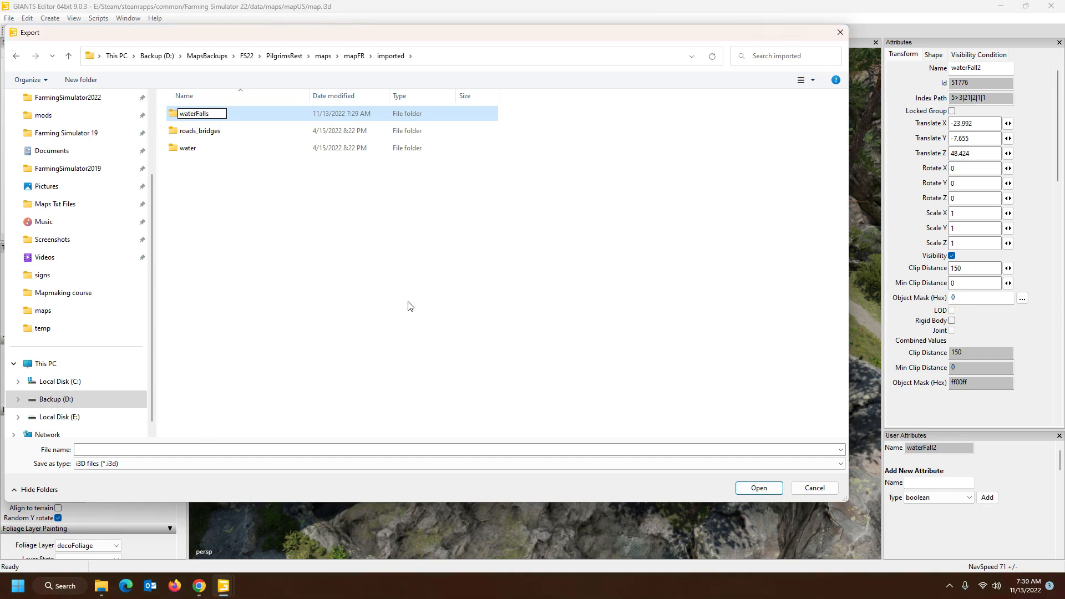
{"action": "key", "text": "Return"}
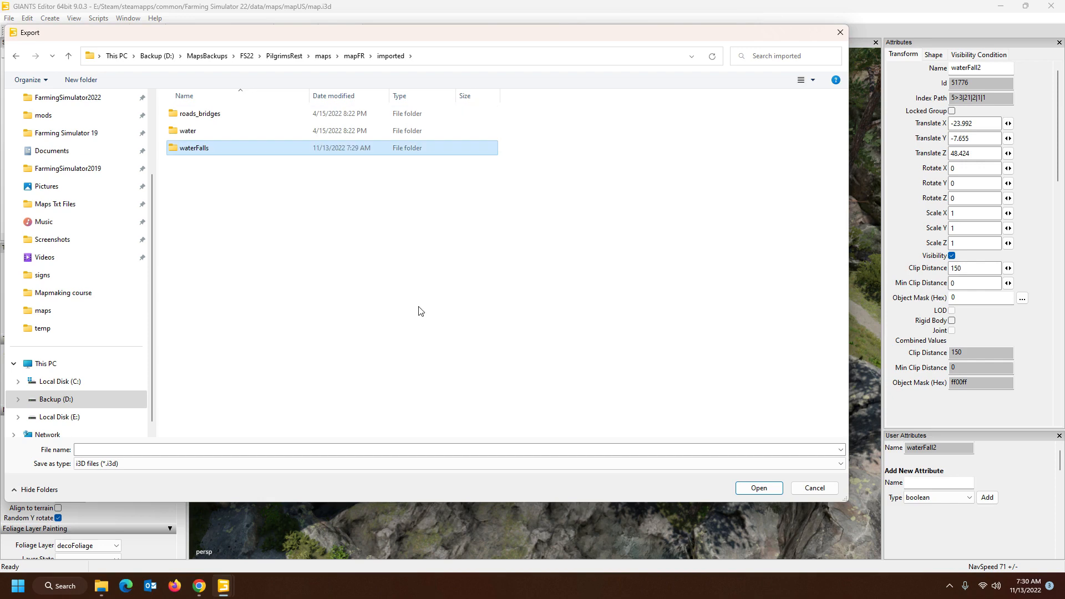
Save the waterFall2 export as fall1 inside the new waterFalls folder, including the parent directory structure.
{"action": "double_click", "coordinate": [216, 146]}
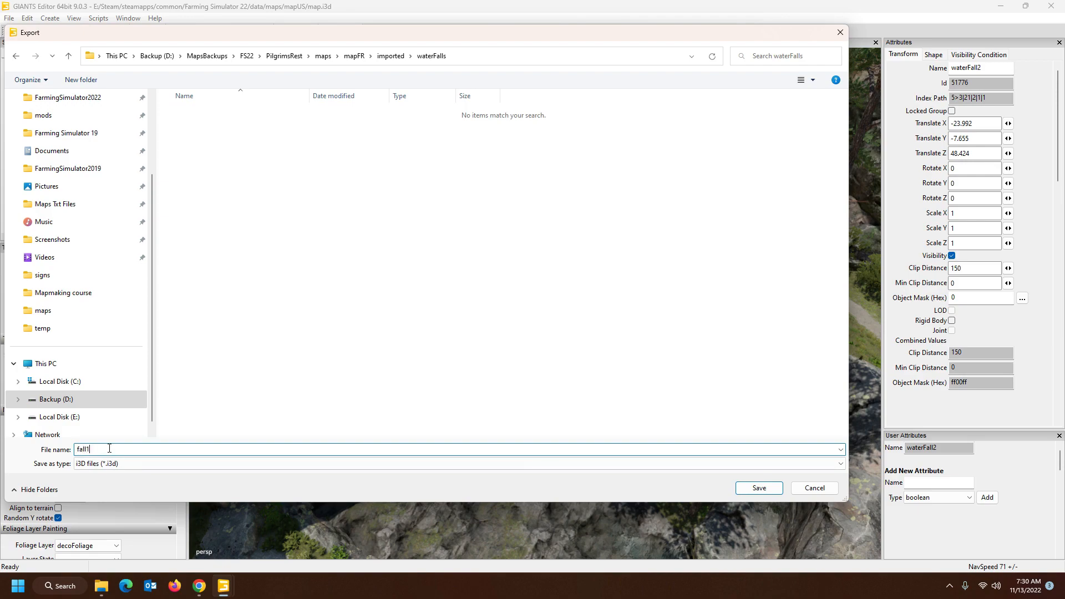
{"action": "left_click", "coordinate": [759, 488]}
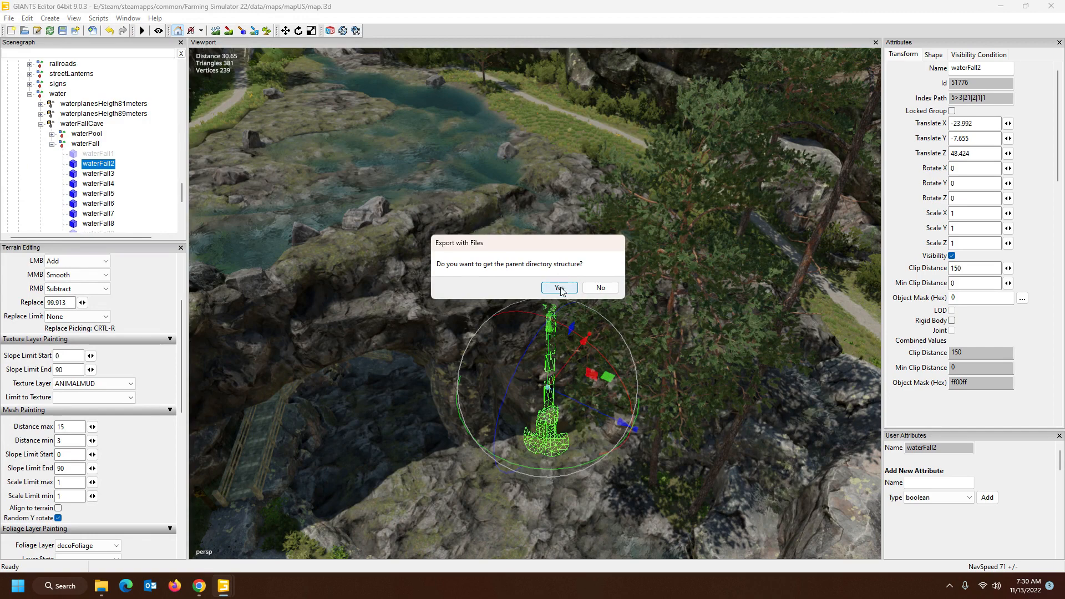
{"action": "left_click", "coordinate": [560, 289]}
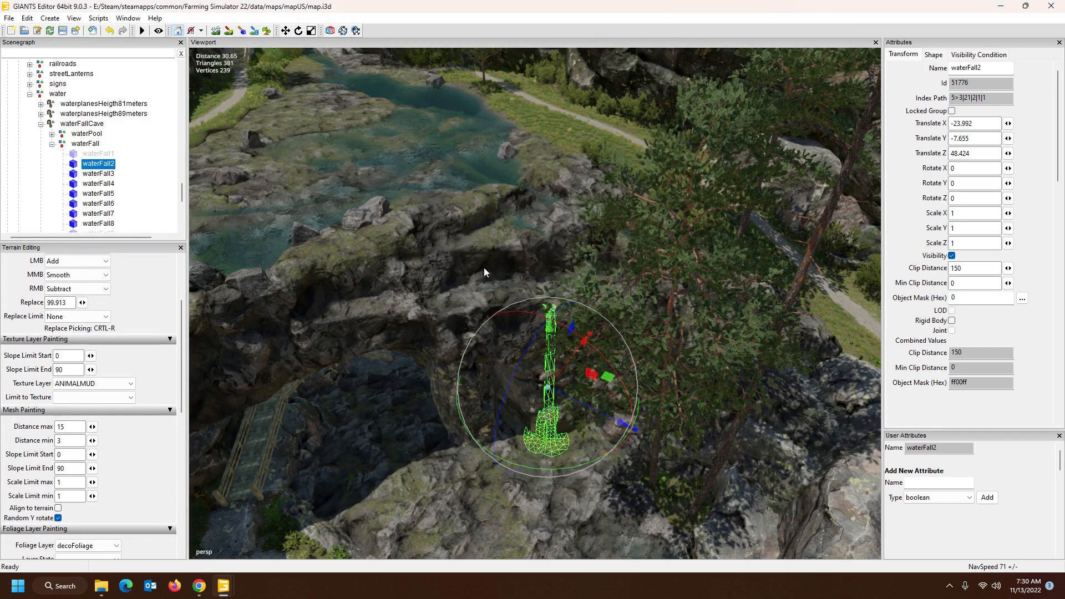
Export waterFall4 with its files as fall2 into the waterFalls folder, including the parent directory structure.
{"action": "left_click", "coordinate": [100, 184]}
{"action": "left_click", "coordinate": [10, 19]}
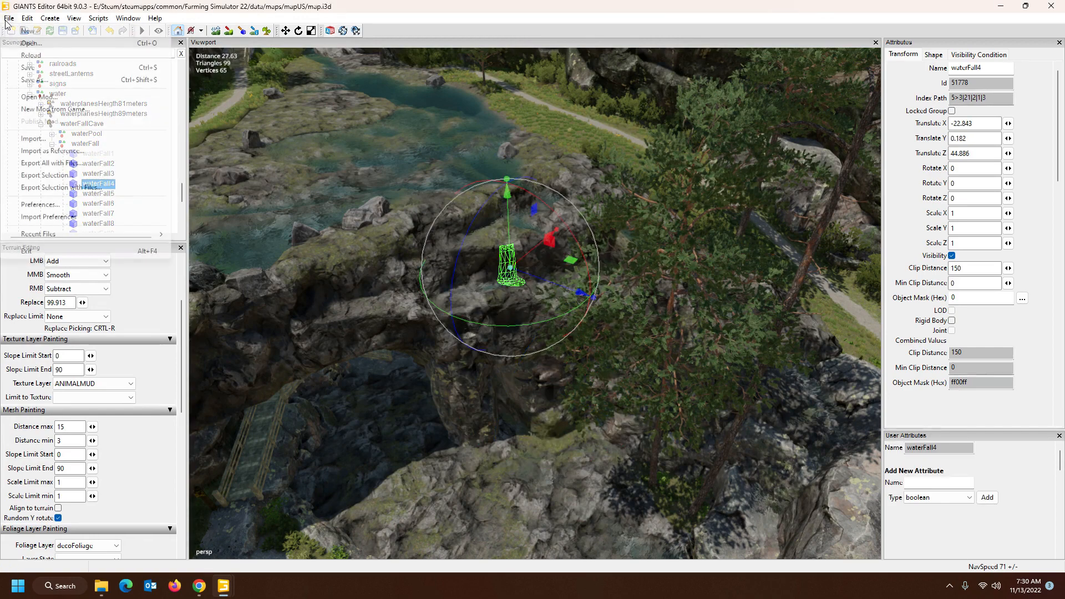
{"action": "left_click", "coordinate": [67, 187]}
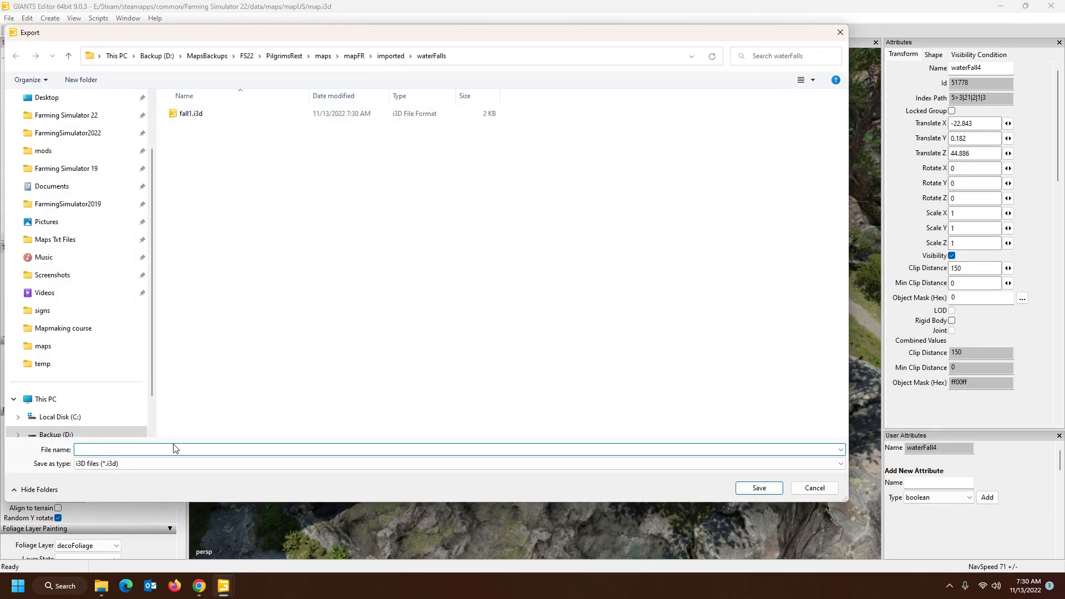
{"action": "type", "text": "fall"}
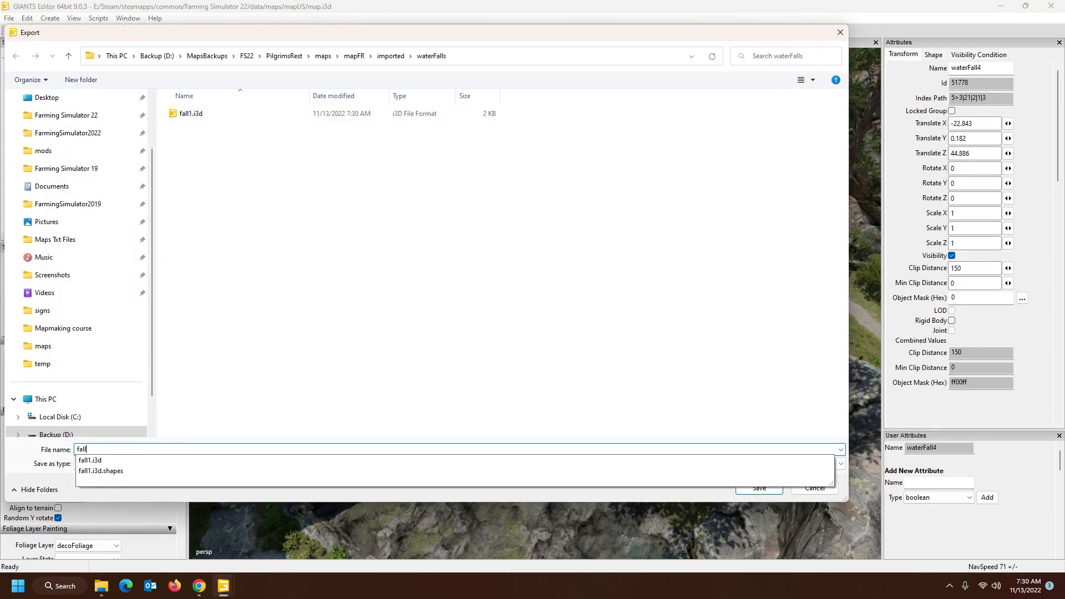
{"action": "type", "text": "2"}
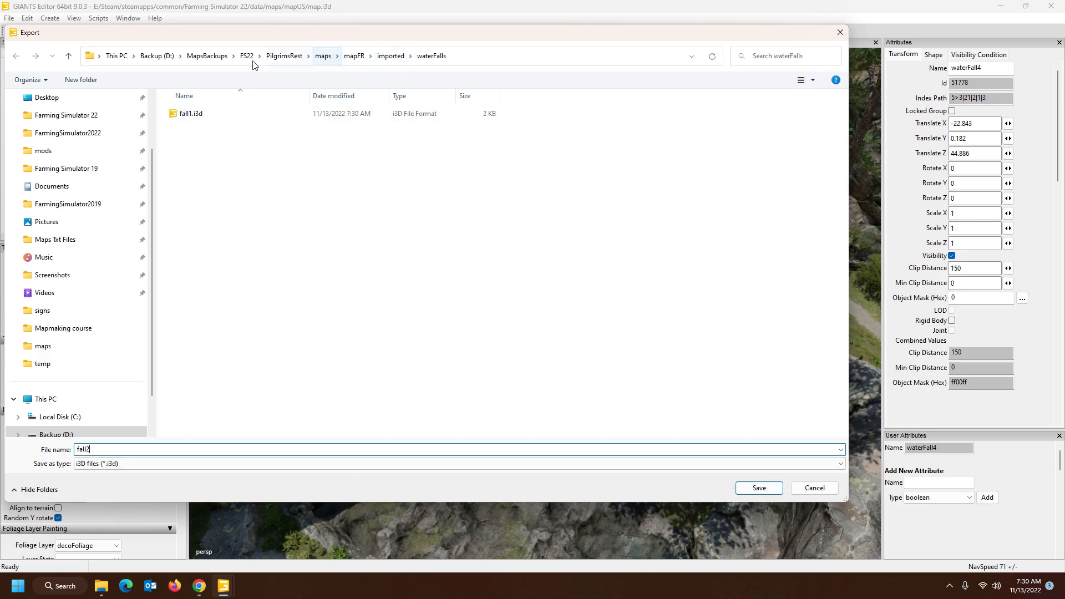
{"action": "left_click", "coordinate": [756, 488]}
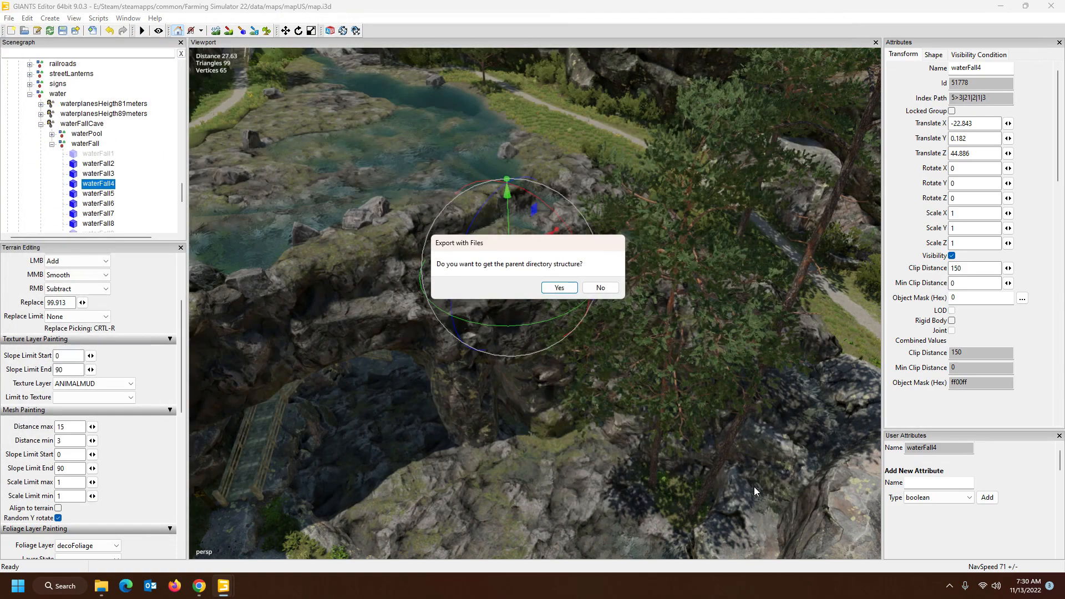
{"action": "left_click", "coordinate": [558, 288]}
{"action": "left_click", "coordinate": [557, 288]}
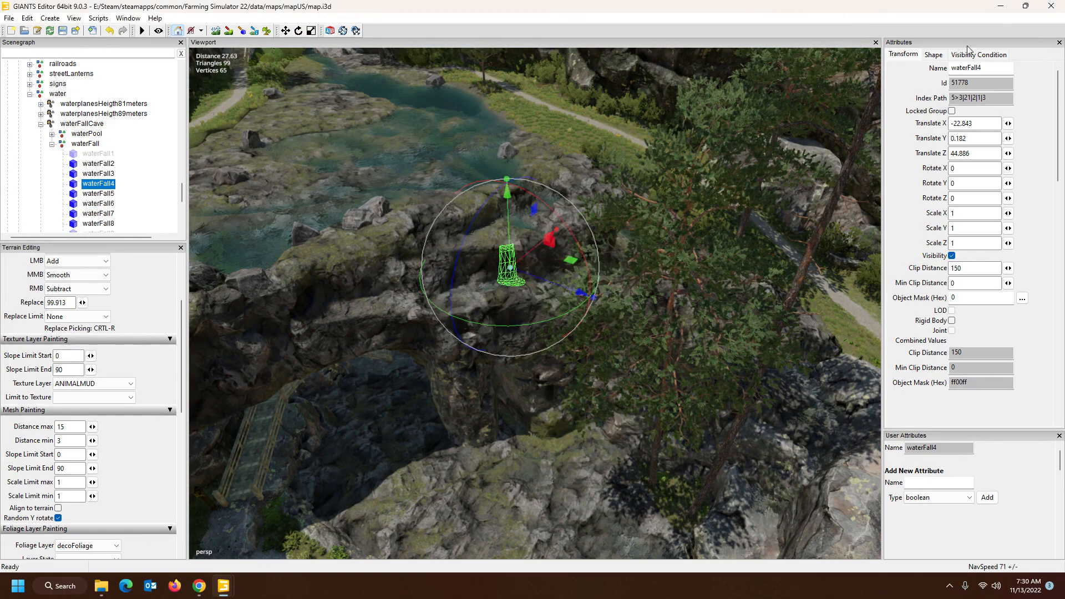
Close the editor holding the US map and switch to the GIANTS Editor window with the PilgrimsRest map.
{"action": "left_click", "coordinate": [1051, 6]}
{"action": "left_click", "coordinate": [614, 288]}
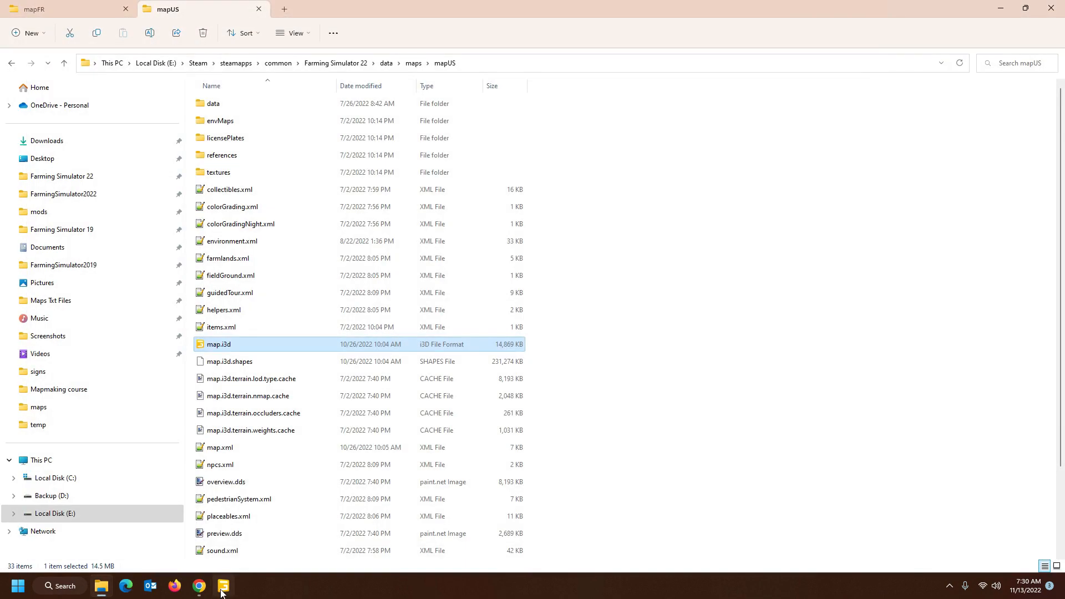
{"action": "mouse_move", "coordinate": [225, 585]}
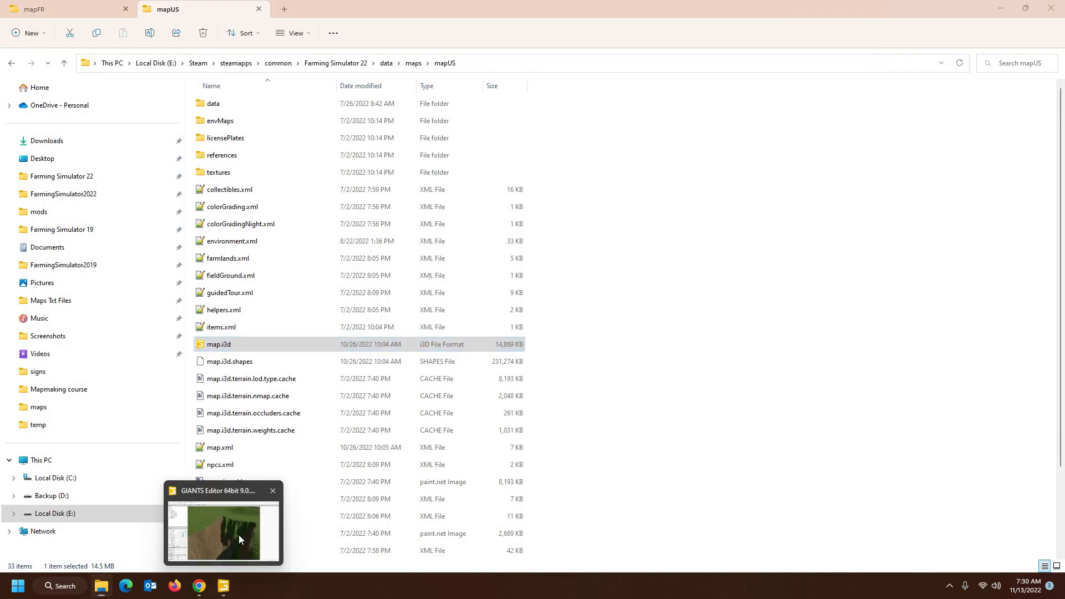
{"action": "left_click", "coordinate": [238, 535]}
Import fall1.i3d from the waterFalls folder into the PilgrimsRest map.
{"action": "left_click_drag", "start_coordinate": [489, 362], "coordinate": [538, 365], "text": "alt"}
{"action": "key", "text": "a"}
{"action": "key", "text": "w"}
{"action": "key", "text": "s"}
{"action": "key", "text": "w"}
{"action": "key", "text": "s"}
{"action": "key", "text": "w"}
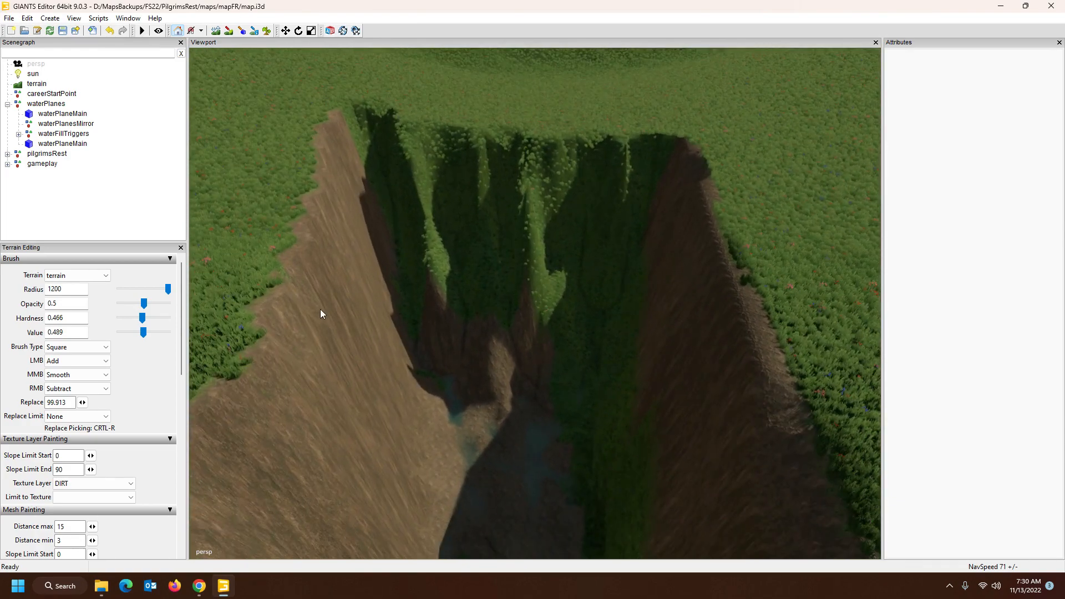
{"action": "left_click", "coordinate": [9, 18]}
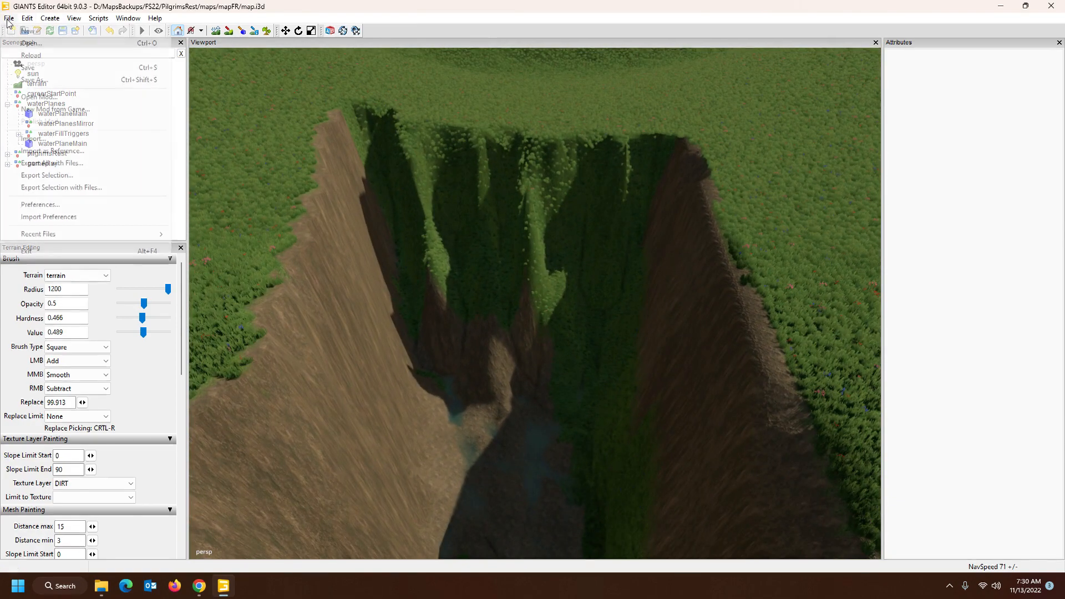
{"action": "left_click", "coordinate": [44, 139]}
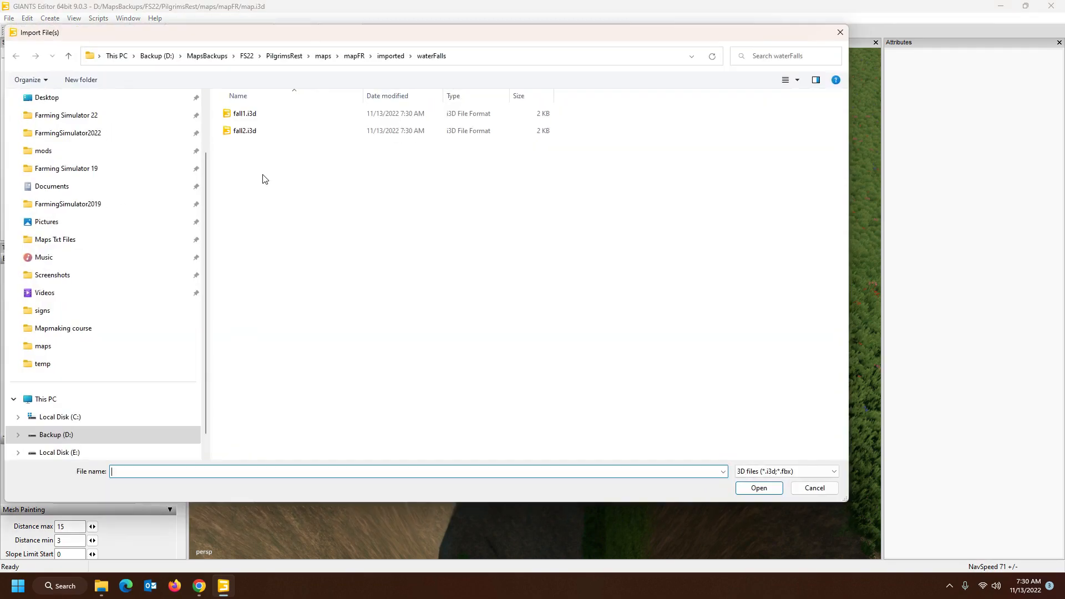
{"action": "double_click", "coordinate": [244, 119]}
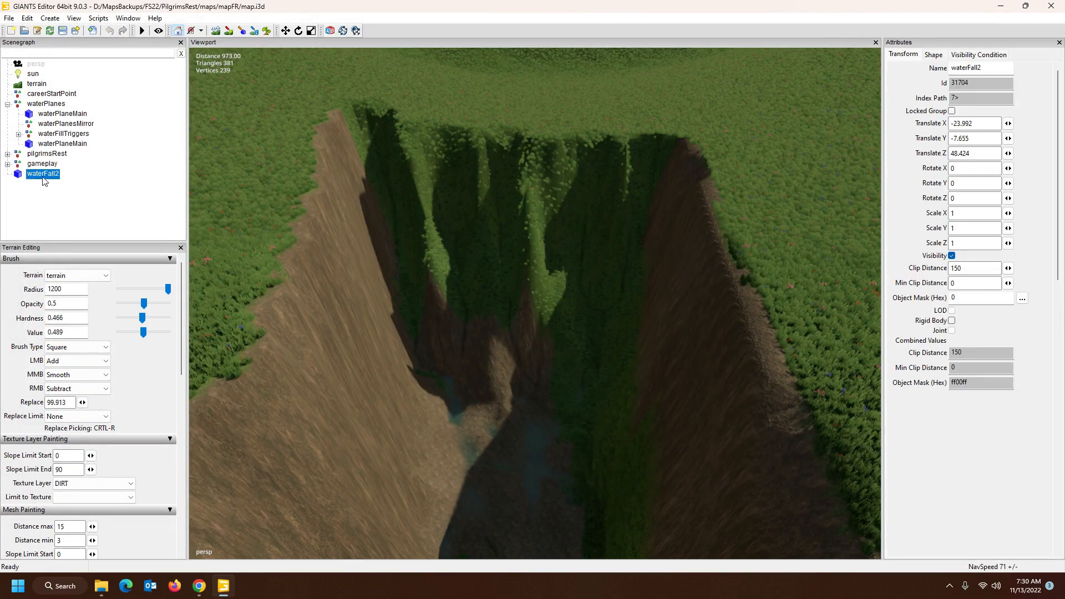
Show the User Attributes window and examine the attributes of the waterPlanes group and its first waterPlaneMain.
{"action": "mouse_move", "coordinate": [45, 176]}
{"action": "left_mouse_down"}
{"action": "mouse_move", "coordinate": [58, 107]}
{"action": "mouse_move", "coordinate": [41, 195]}
{"action": "left_mouse_up"}
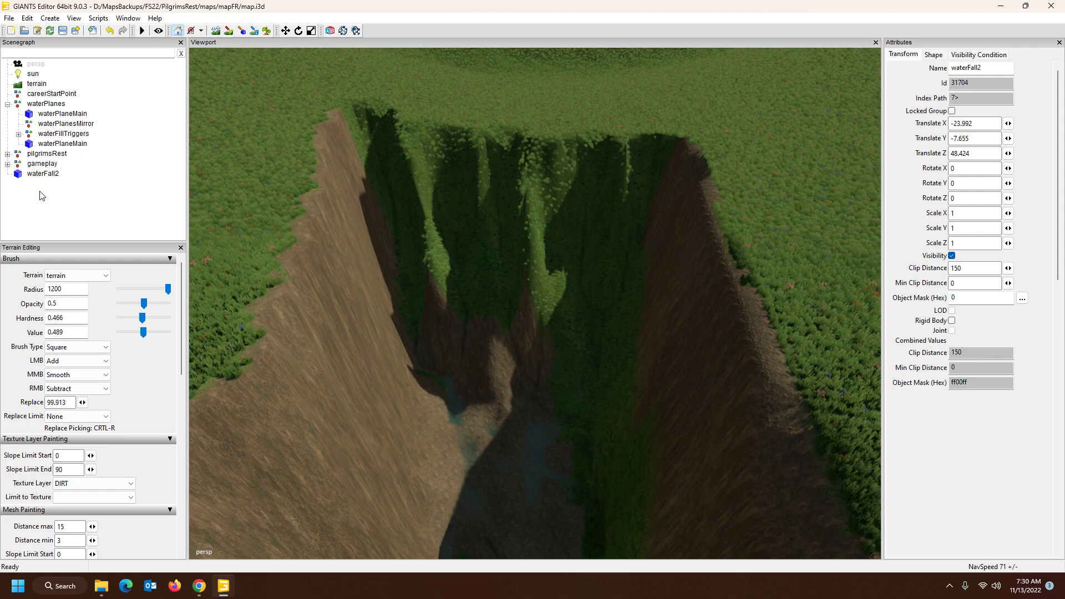
{"action": "left_click", "coordinate": [46, 105]}
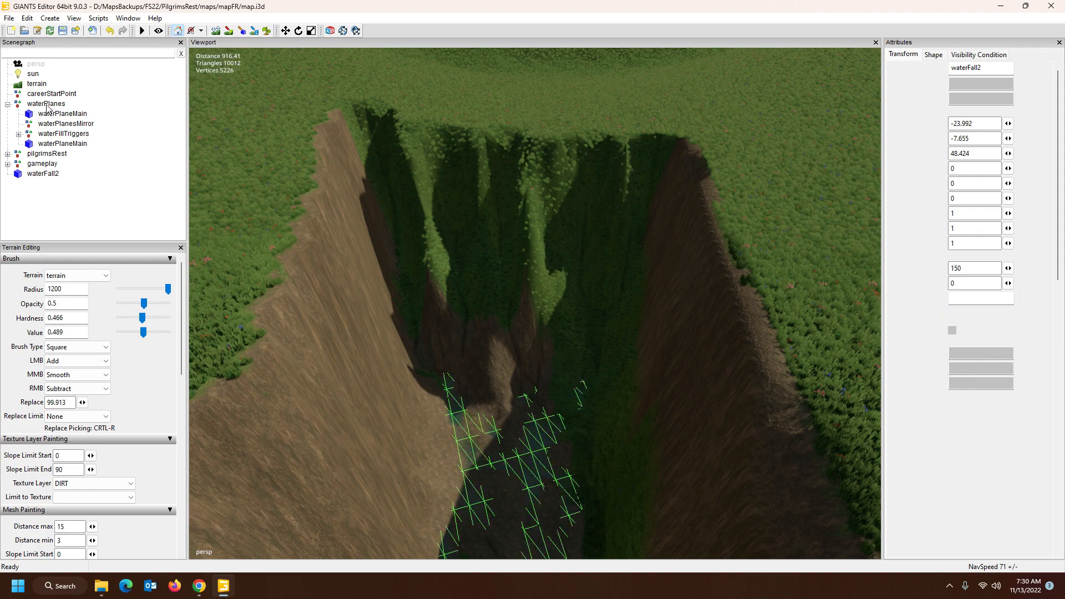
{"action": "left_click", "coordinate": [128, 19]}
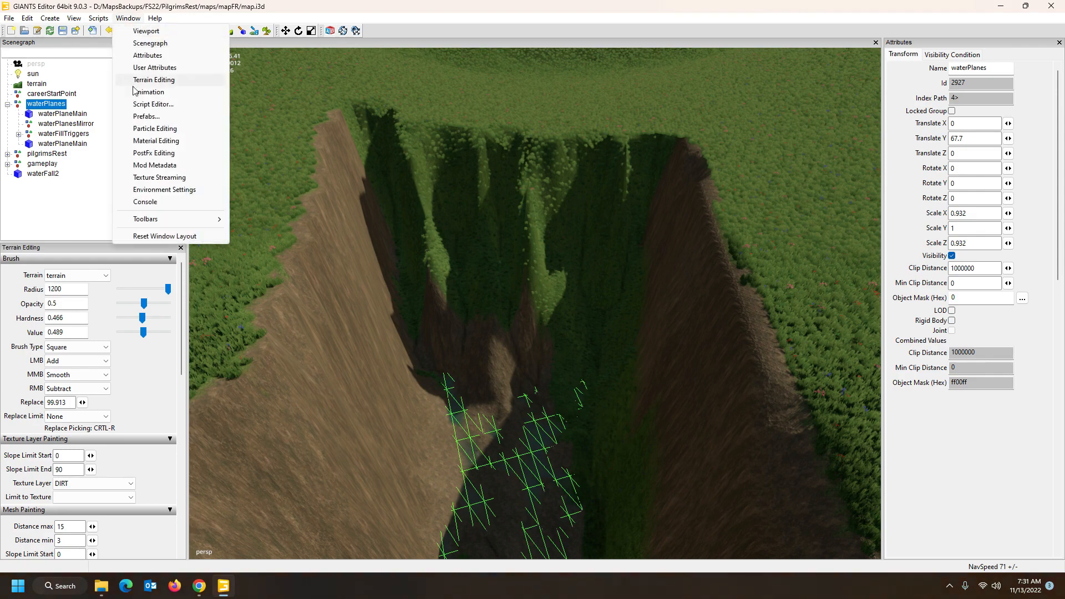
{"action": "left_click", "coordinate": [150, 68]}
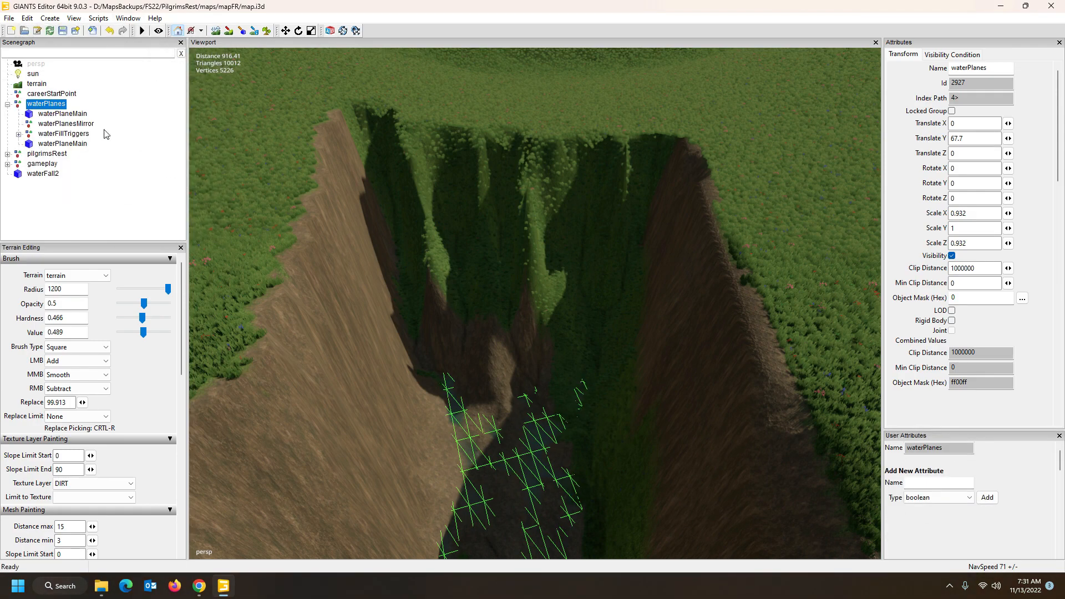
{"action": "left_click", "coordinate": [62, 113]}
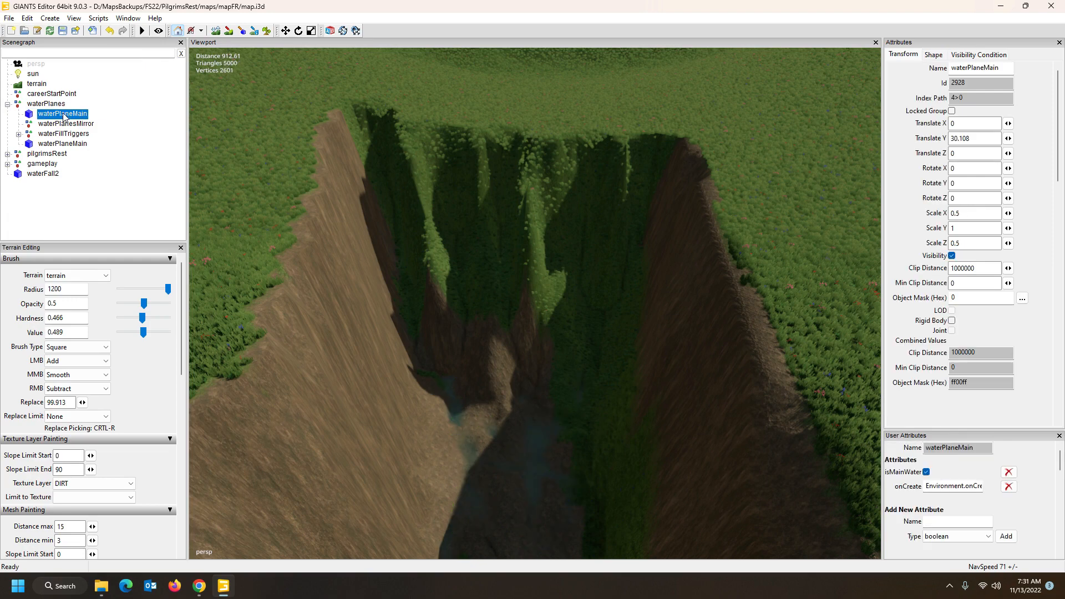
{"action": "left_click", "coordinate": [47, 103]}
Move the imported waterFall2 object into the waterPlanes group.
{"action": "left_click", "coordinate": [39, 176]}
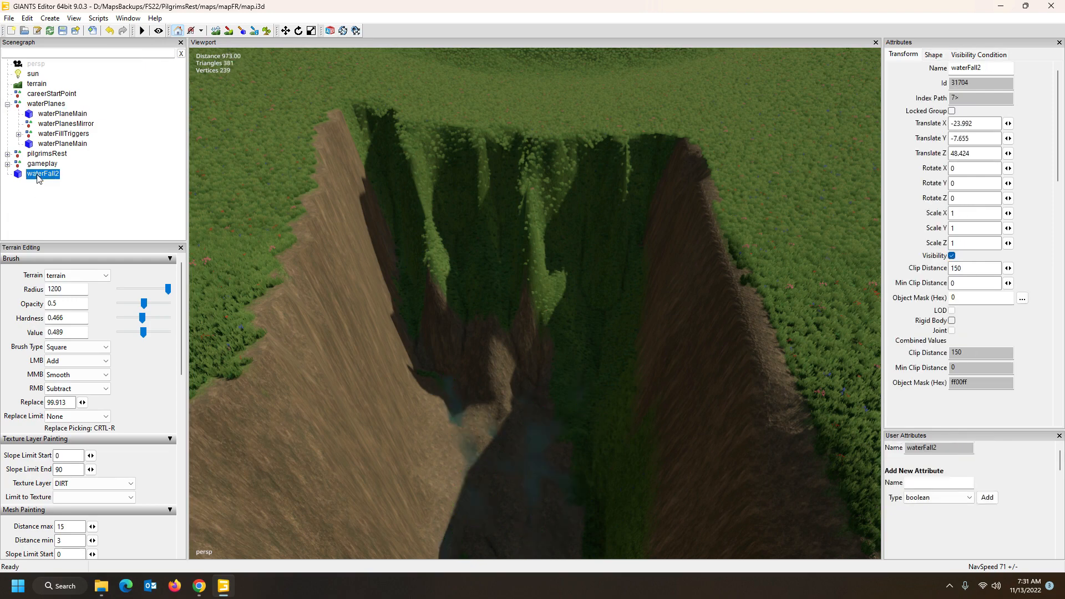
{"action": "left_click", "coordinate": [47, 104]}
{"action": "left_click_drag", "start_coordinate": [46, 105], "coordinate": [46, 106]}
{"action": "left_click", "coordinate": [46, 105]}
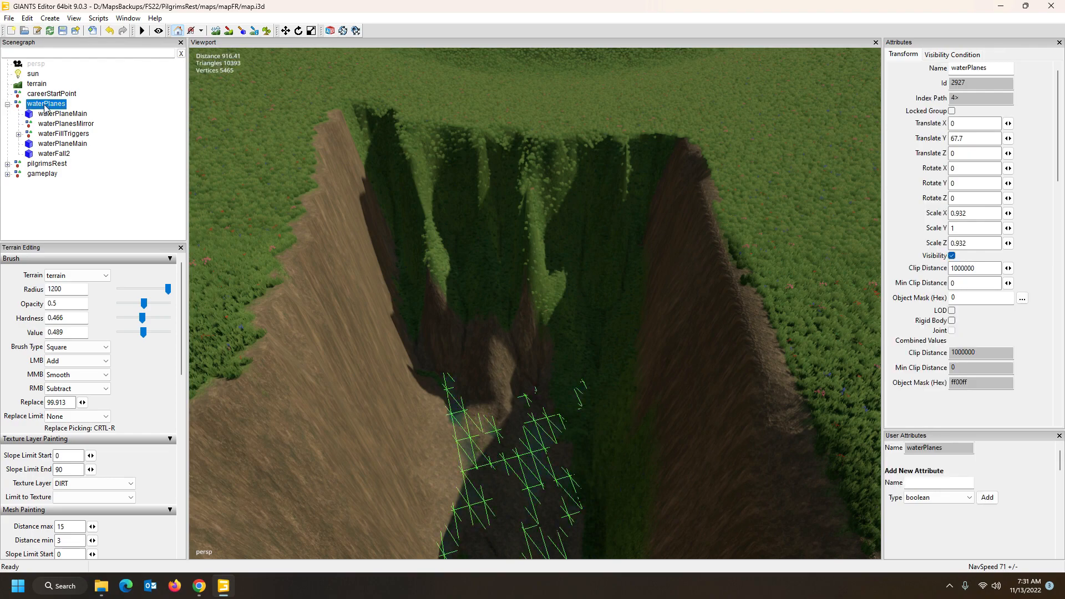
Place waterFall2 on the canyon floor near its end wall, at about X 903.3, Y 83.7, Z -450.1.
{"action": "right_click_drag", "start_coordinate": [391, 278], "coordinate": [447, 302]}
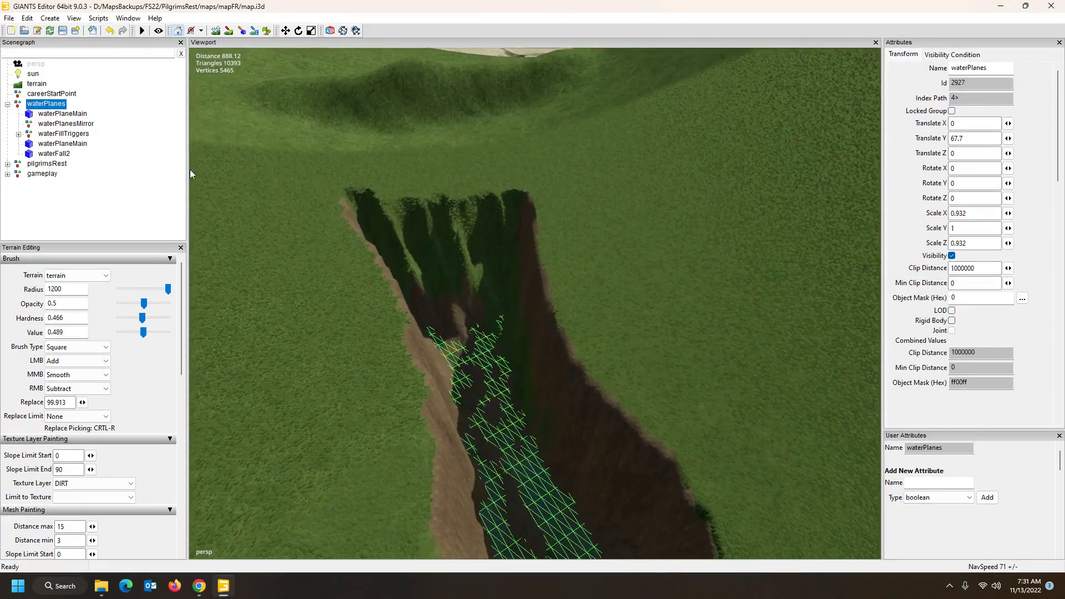
{"action": "left_click", "coordinate": [54, 153]}
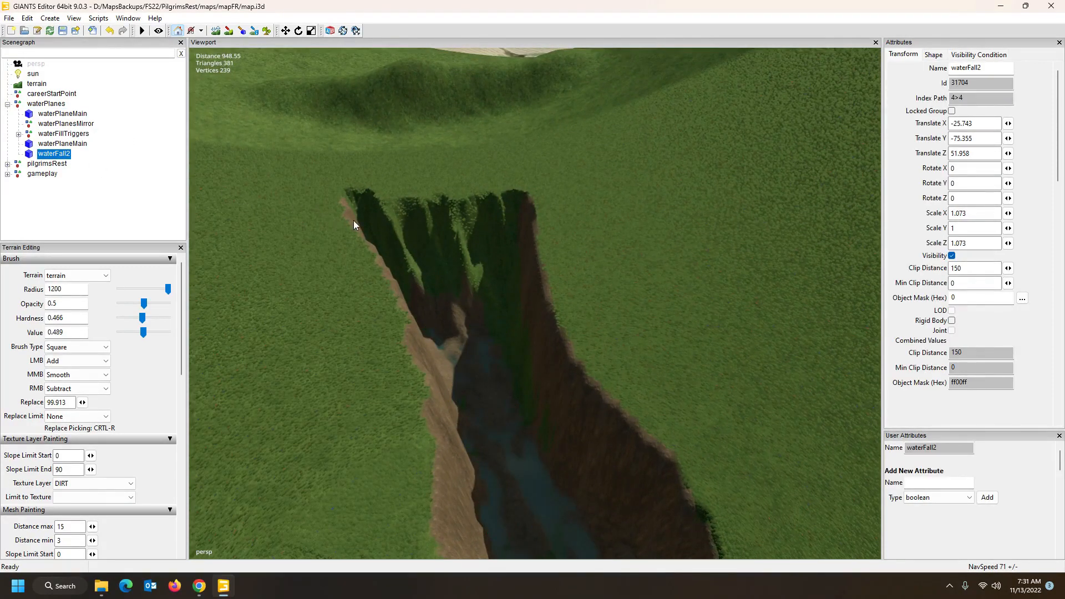
{"action": "key", "text": "ctrl+b"}
{"action": "left_click", "coordinate": [471, 334]}
{"action": "mouse_move", "coordinate": [511, 360]}
{"action": "right_mouse_down"}
{"action": "mouse_move", "coordinate": [508, 375]}
{"action": "mouse_move", "coordinate": [494, 368]}
{"action": "right_mouse_up"}
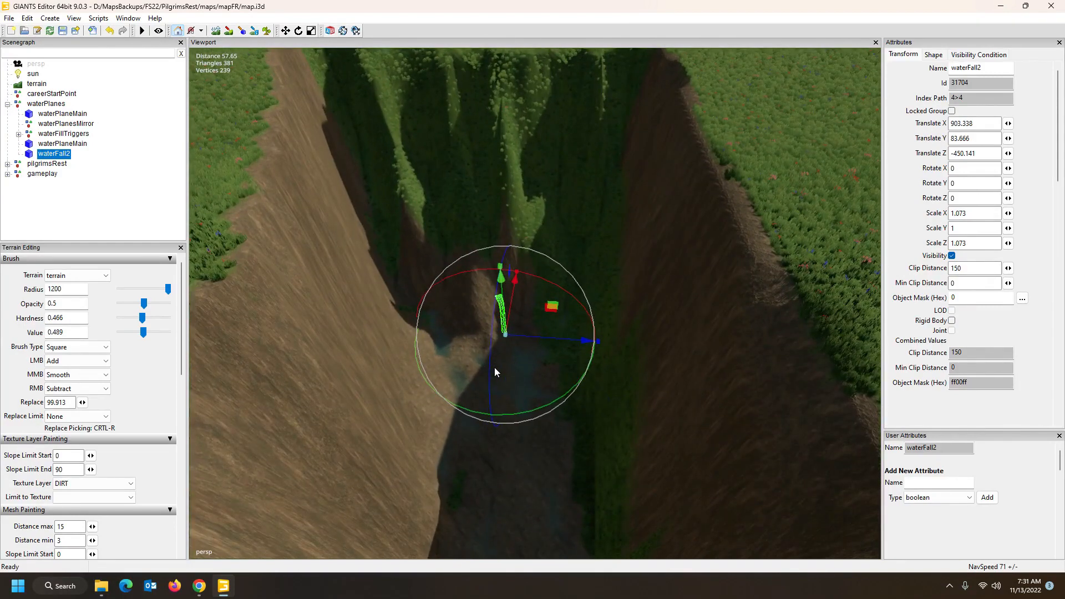
Rotate waterFall2 to about -37.2 degrees around Y and raise it to a Y translation of about 109.8.
{"action": "left_click_drag", "start_coordinate": [534, 411], "coordinate": [469, 411]}
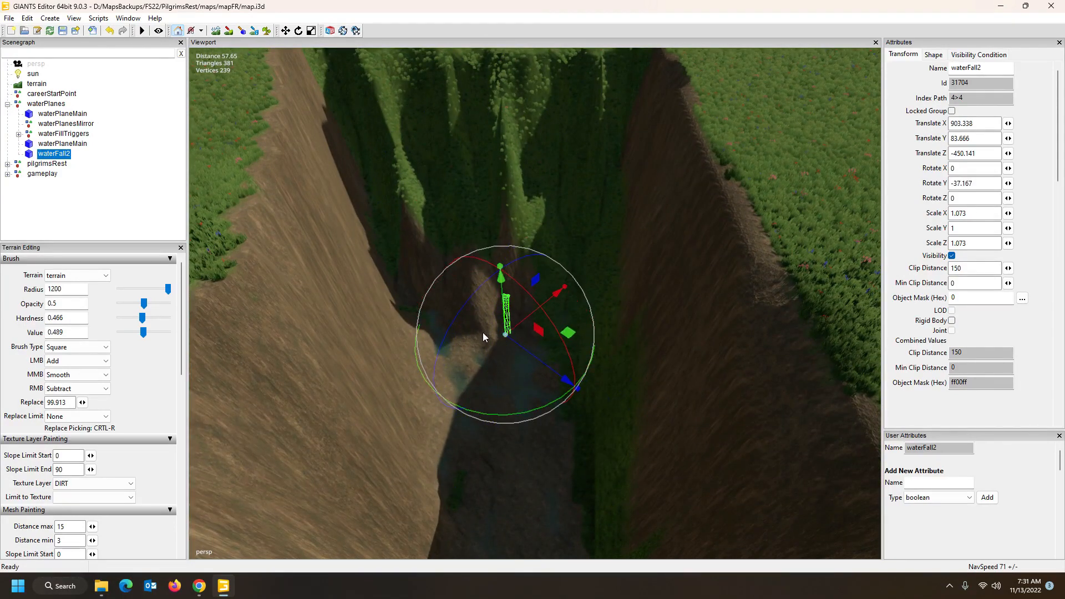
{"action": "left_click_drag", "start_coordinate": [501, 277], "coordinate": [495, 75]}
{"action": "left_click_drag", "start_coordinate": [540, 192], "coordinate": [477, 193], "text": "alt"}
{"action": "scroll", "coordinate": [580, 152], "scroll_direction": "up", "scroll_amount": 3}
{"action": "scroll", "coordinate": [422, 196], "scroll_direction": "down", "scroll_amount": 2}
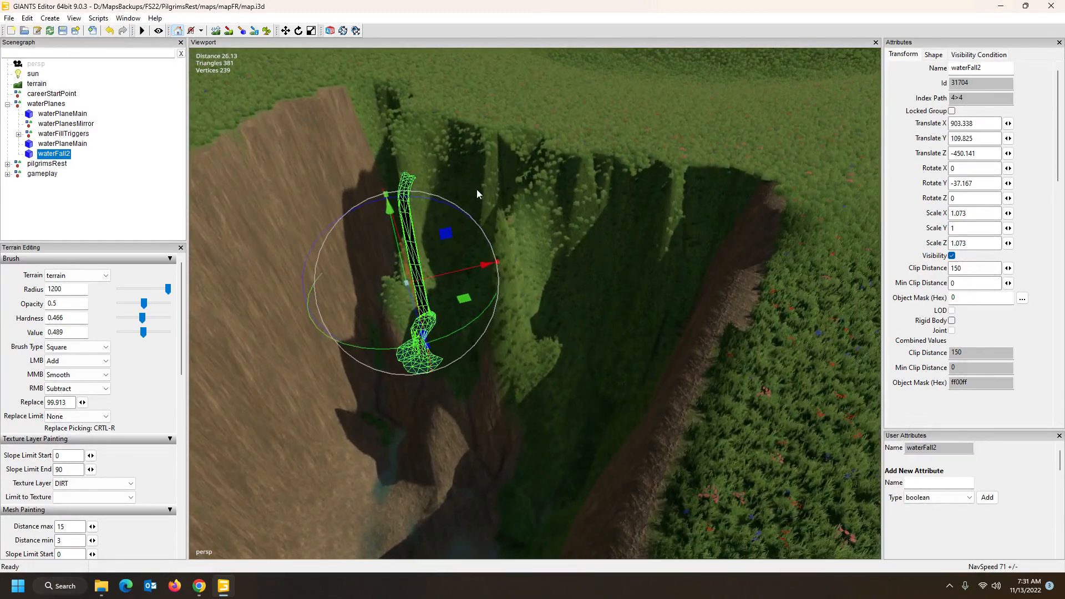
Paint the DIRT texture over the grassy canyon end walls with a round brush of radius 6.425.
{"action": "left_click", "coordinate": [228, 31]}
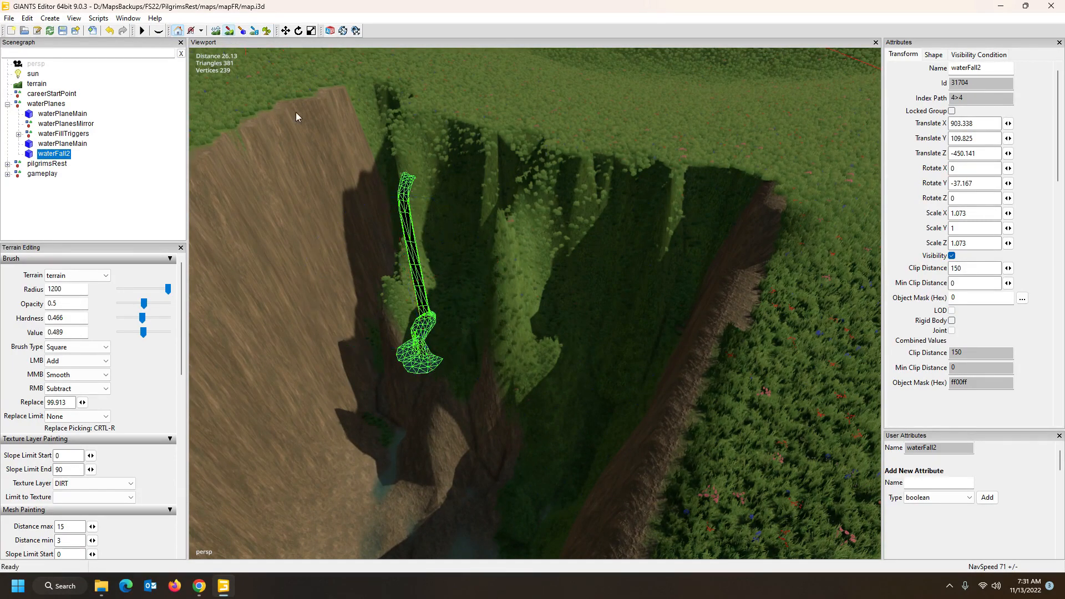
{"action": "left_click_drag", "start_coordinate": [168, 289], "coordinate": [126, 289]}
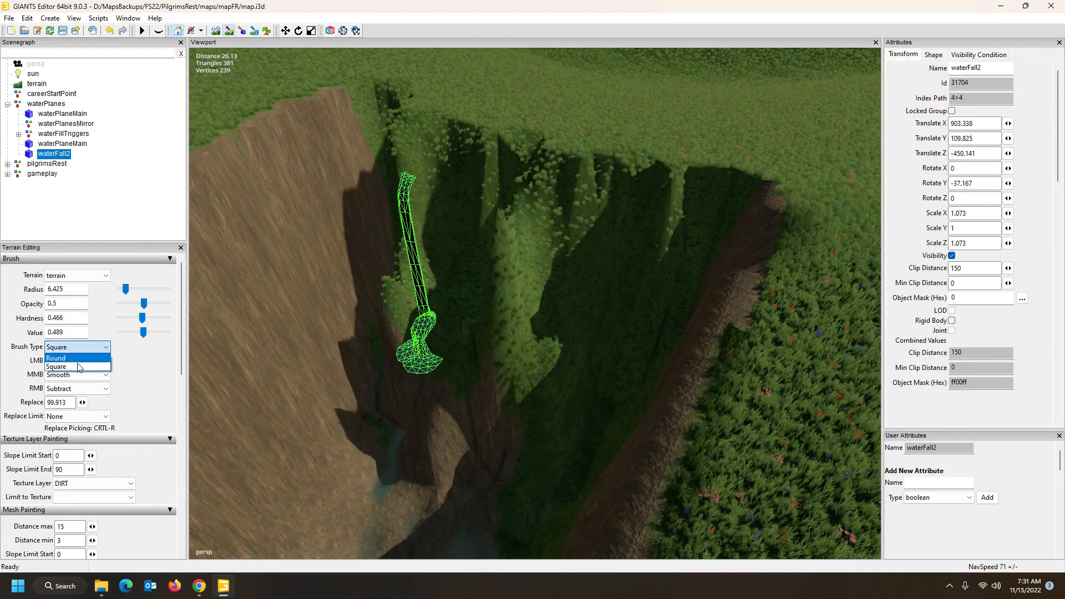
{"action": "left_click", "coordinate": [78, 361]}
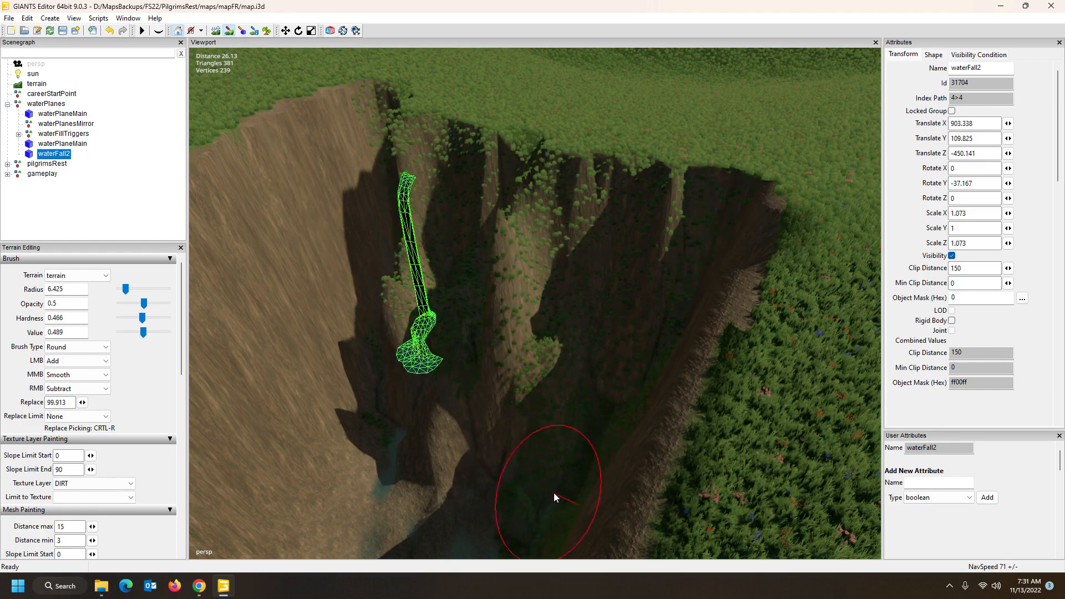
Clear the foliage from the canyon walls and rim with the foliage painting tool.
{"action": "mouse_move", "coordinate": [471, 468]}
{"action": "right_mouse_down"}
{"action": "mouse_move", "coordinate": [551, 447]}
{"action": "mouse_move", "coordinate": [641, 468]}
{"action": "right_mouse_up"}
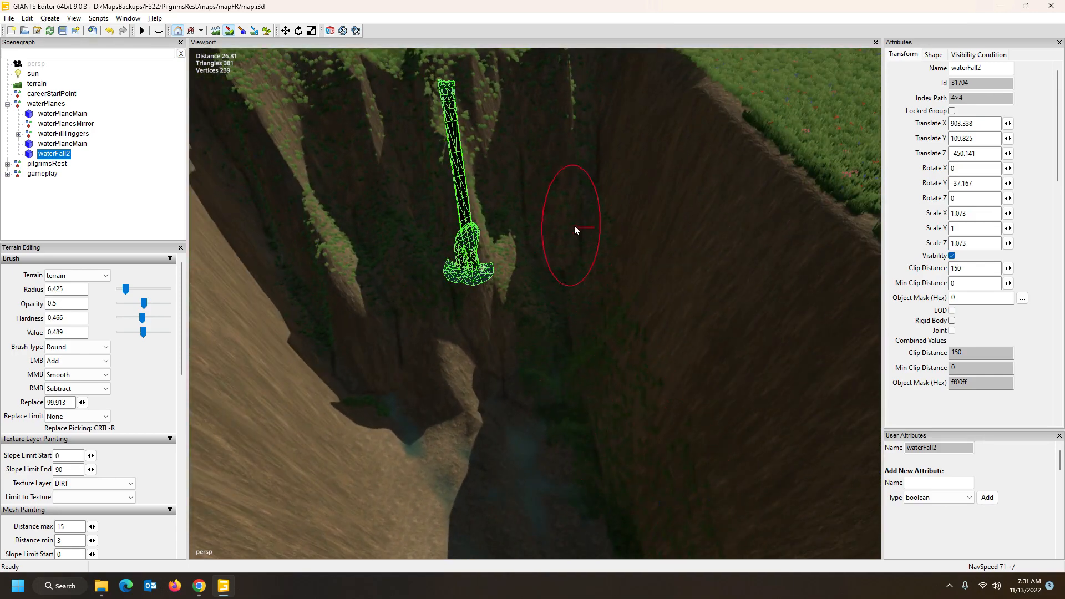
{"action": "left_click", "coordinate": [268, 30]}
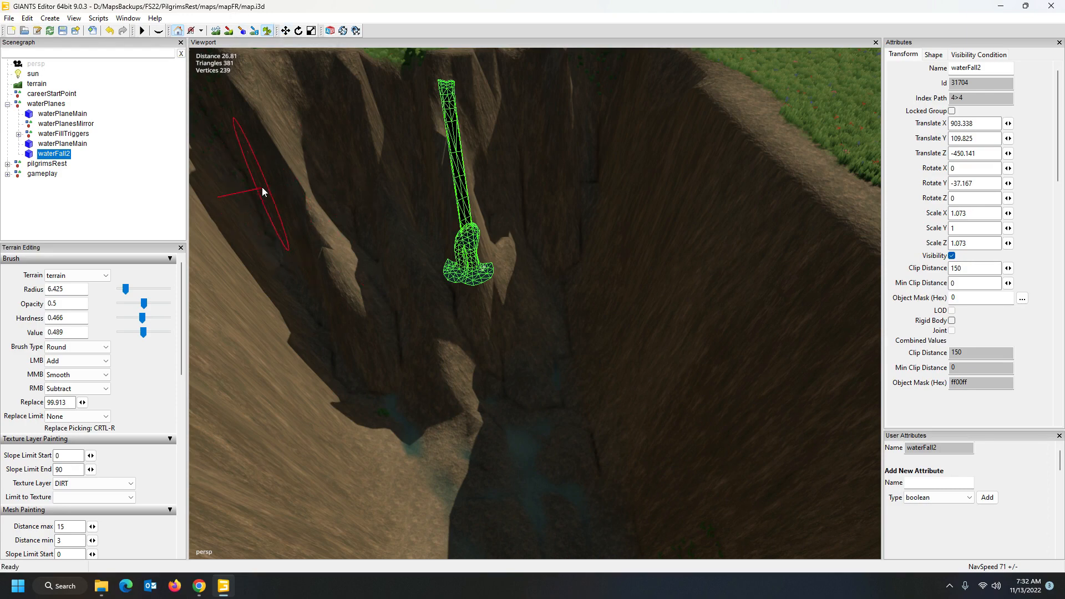
{"action": "left_click", "coordinate": [268, 30]}
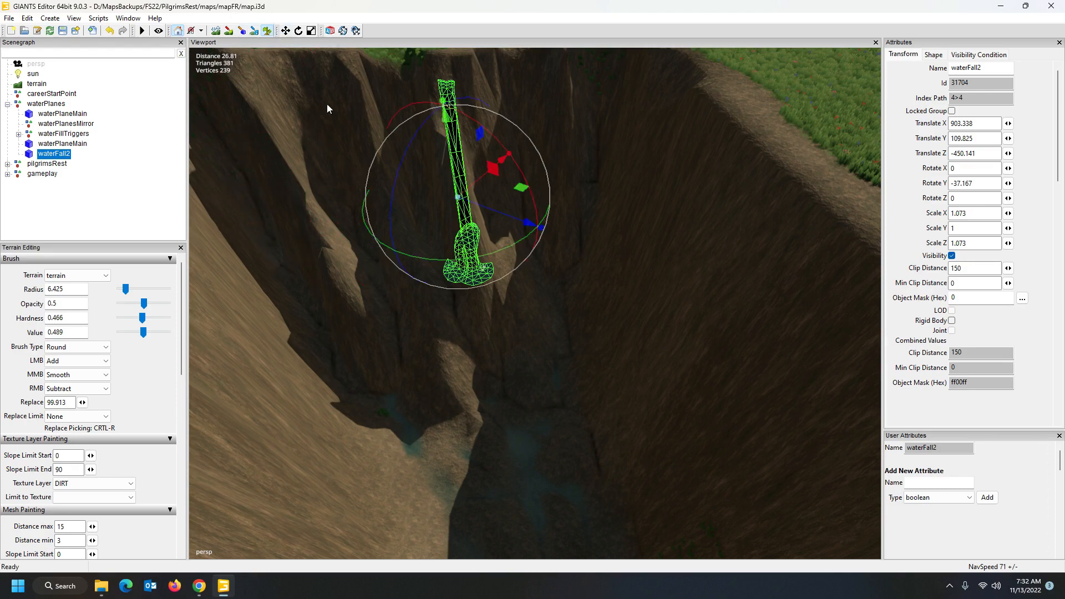
Scale waterFall2 to about X 3.633, Y 3.065 and Z 3.08, and lower it to a Y translation of about 96.4.
{"action": "right_click_drag", "start_coordinate": [538, 352], "coordinate": [517, 320]}
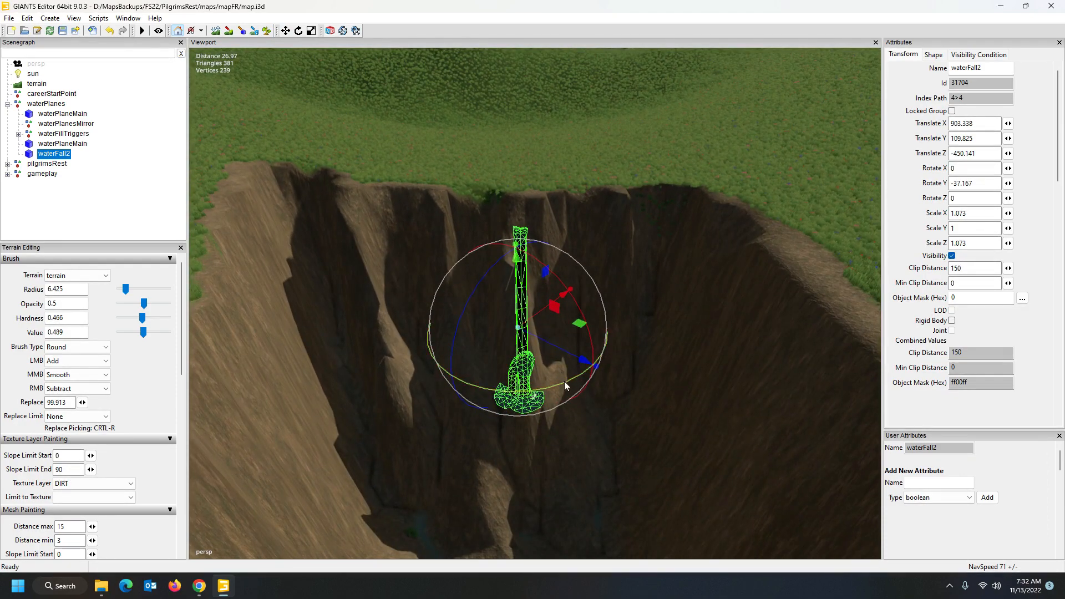
{"action": "mouse_move", "coordinate": [564, 381]}
{"action": "left_mouse_down"}
{"action": "mouse_move", "coordinate": [584, 362]}
{"action": "mouse_move", "coordinate": [557, 373]}
{"action": "left_mouse_up"}
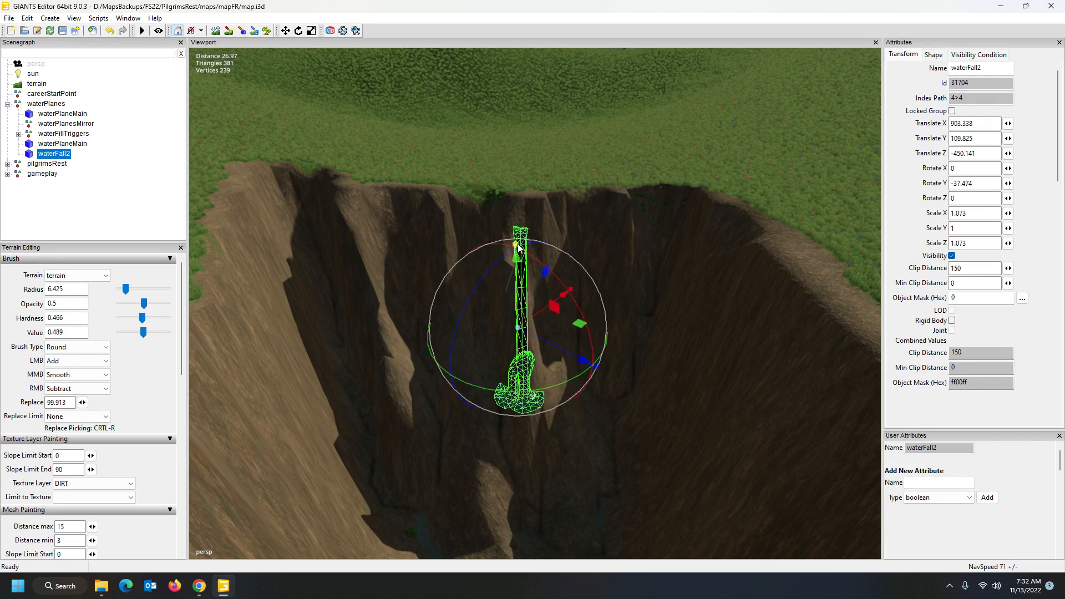
{"action": "left_click_drag", "start_coordinate": [517, 247], "coordinate": [519, 225]}
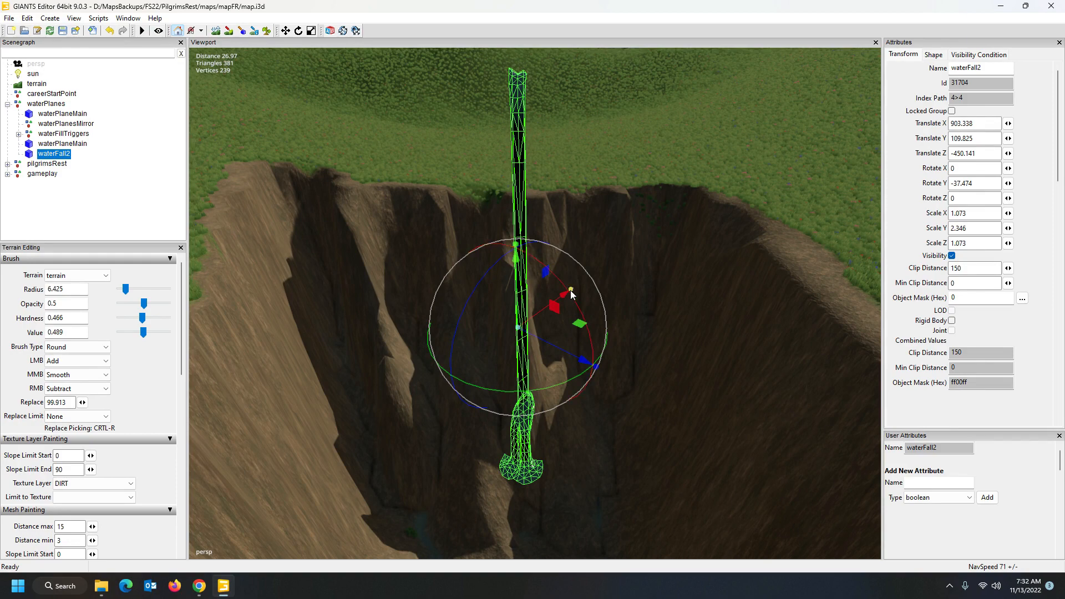
{"action": "mouse_move", "coordinate": [600, 370]}
{"action": "left_mouse_down"}
{"action": "mouse_move", "coordinate": [634, 391]}
{"action": "mouse_move", "coordinate": [619, 361]}
{"action": "left_mouse_up"}
{"action": "left_click_drag", "start_coordinate": [574, 287], "coordinate": [611, 301]}
{"action": "right_click_drag", "start_coordinate": [611, 301], "coordinate": [588, 299]}
{"action": "left_click_drag", "start_coordinate": [622, 222], "coordinate": [614, 399]}
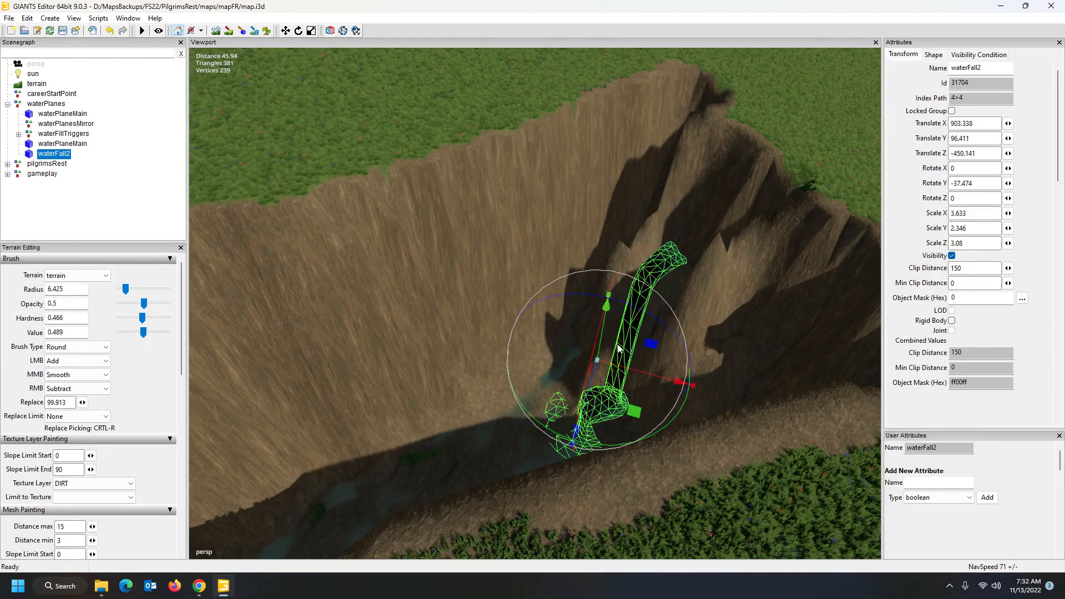
{"action": "left_click_drag", "start_coordinate": [609, 296], "coordinate": [611, 288]}
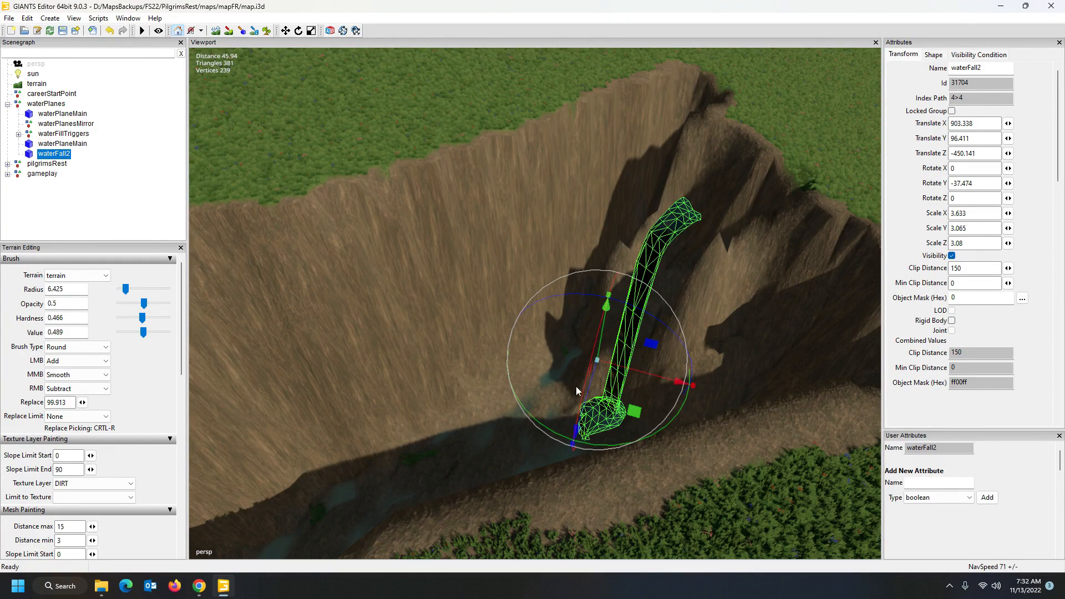
Shift waterFall2 along the canyon floor to about X 910.5, Z -450.0.
{"action": "left_click_drag", "start_coordinate": [642, 373], "coordinate": [697, 372]}
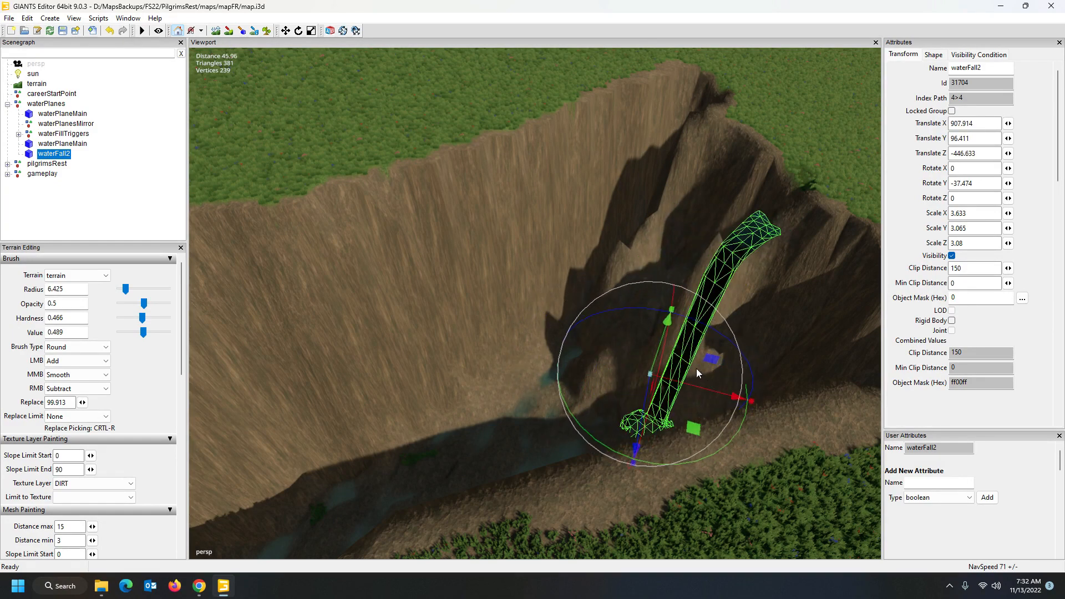
{"action": "left_click_drag", "start_coordinate": [644, 409], "coordinate": [677, 360]}
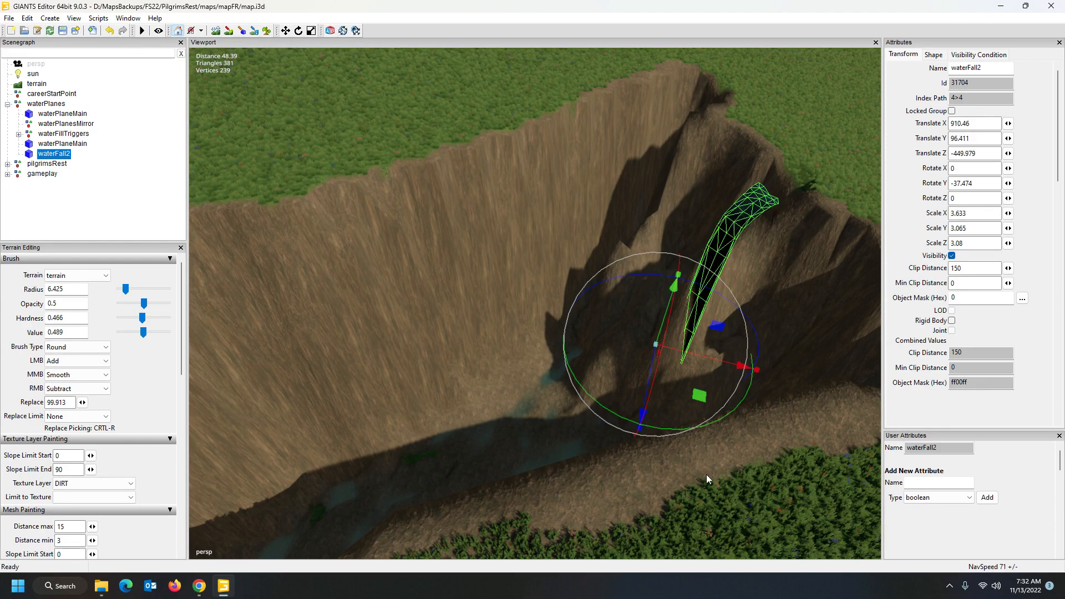
{"action": "left_click_drag", "start_coordinate": [657, 481], "coordinate": [727, 447], "text": "alt"}
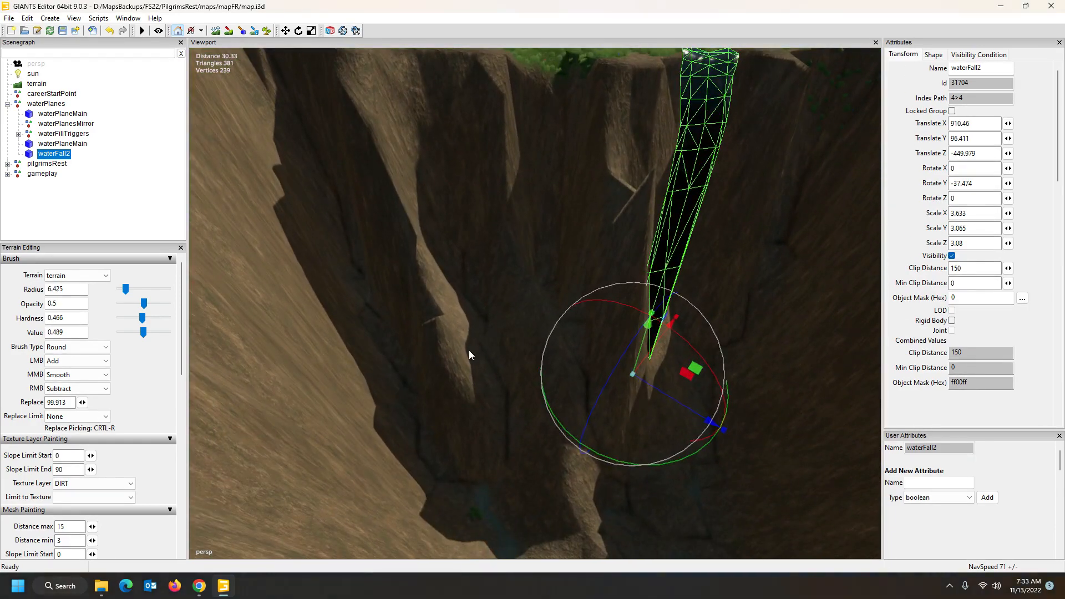
Reposition waterFall2 at the canyon wall, at about X 916.8, Y 89.7, Z -472.9, and undo the trial rotation.
{"action": "key", "text": "ctrl+b"}
{"action": "left_click", "coordinate": [374, 325]}
{"action": "left_click_drag", "start_coordinate": [484, 365], "coordinate": [454, 353], "text": "alt"}
{"action": "left_click_drag", "start_coordinate": [520, 407], "coordinate": [516, 460]}
{"action": "left_click_drag", "start_coordinate": [580, 385], "coordinate": [562, 409]}
{"action": "scroll", "coordinate": [675, 428], "scroll_direction": "up", "scroll_amount": 3}
{"action": "left_click_drag", "start_coordinate": [693, 428], "coordinate": [597, 470], "text": "alt"}
{"action": "scroll", "coordinate": [597, 479], "scroll_direction": "down", "scroll_amount": 2}
{"action": "mouse_move", "coordinate": [526, 277]}
{"action": "left_mouse_down"}
{"action": "mouse_move", "coordinate": [537, 277]}
{"action": "mouse_move", "coordinate": [521, 274]}
{"action": "left_mouse_up"}
{"action": "key", "text": "ctrl+z"}
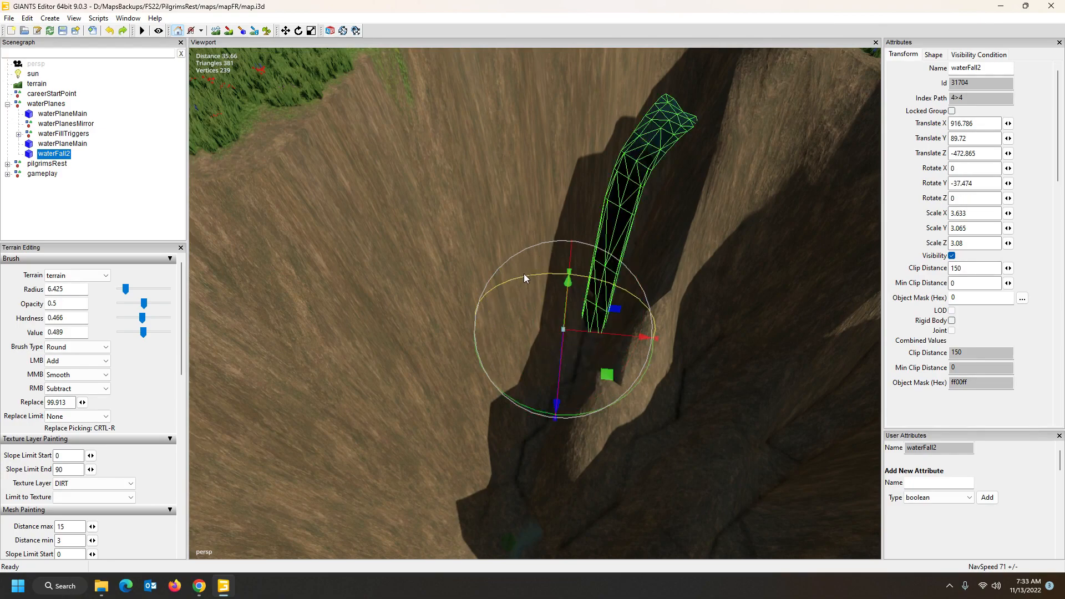
Move waterFall2 back out of the side wall to about X 905.4, Y 94.7, Z -453.1.
{"action": "left_click_drag", "start_coordinate": [624, 439], "coordinate": [738, 402], "text": "alt"}
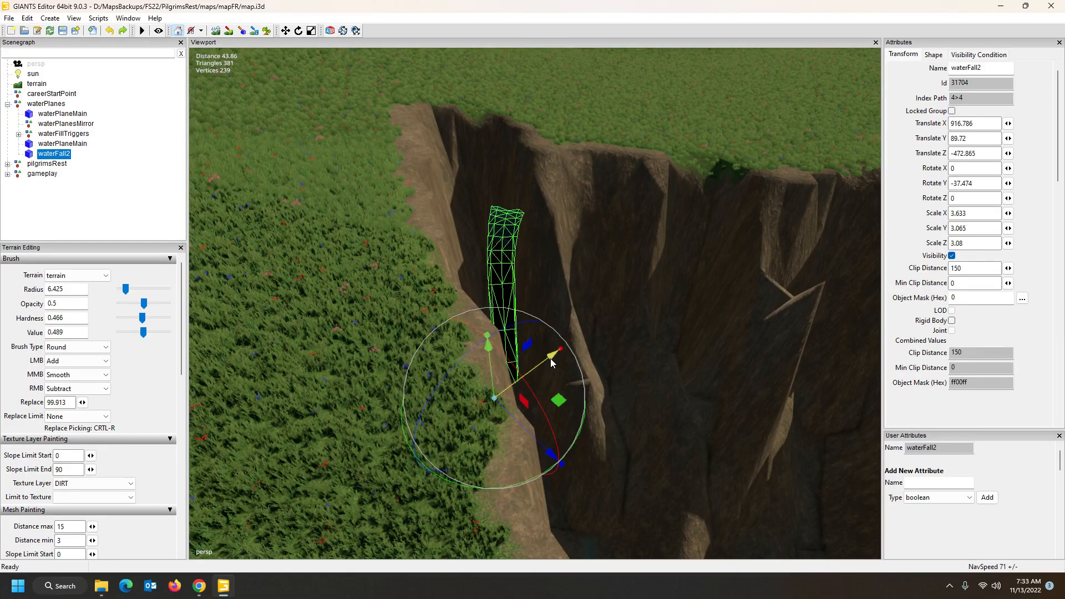
{"action": "left_click_drag", "start_coordinate": [550, 359], "coordinate": [850, 452]}
{"action": "left_click_drag", "start_coordinate": [850, 451], "coordinate": [645, 352], "text": "alt"}
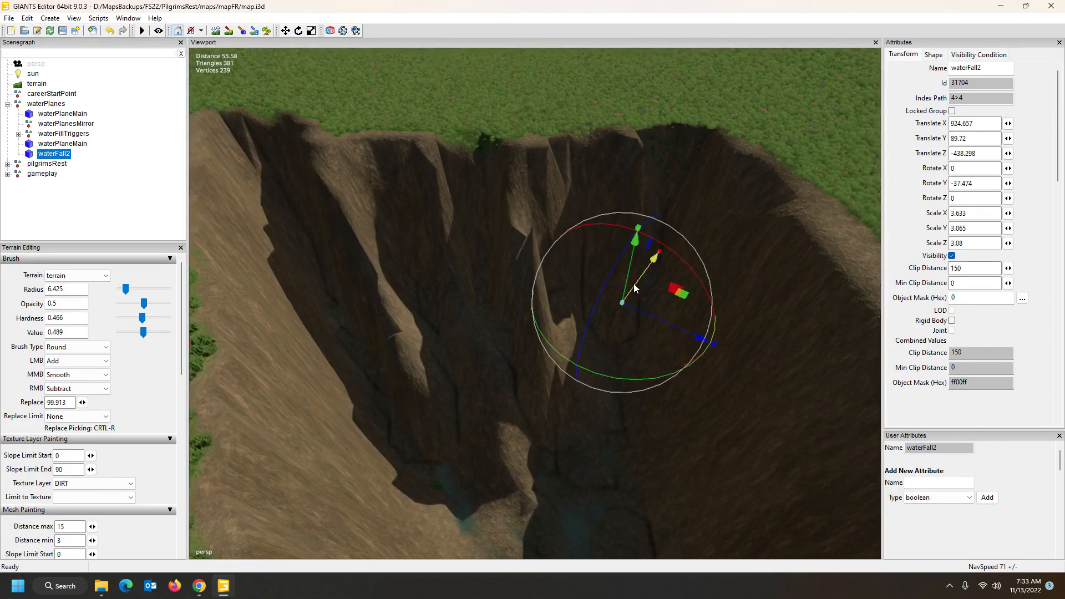
{"action": "left_click_drag", "start_coordinate": [636, 288], "coordinate": [519, 406]}
{"action": "scroll", "coordinate": [694, 402], "scroll_direction": "up", "scroll_amount": 3}
{"action": "scroll", "coordinate": [694, 401], "scroll_direction": "down", "scroll_amount": 3}
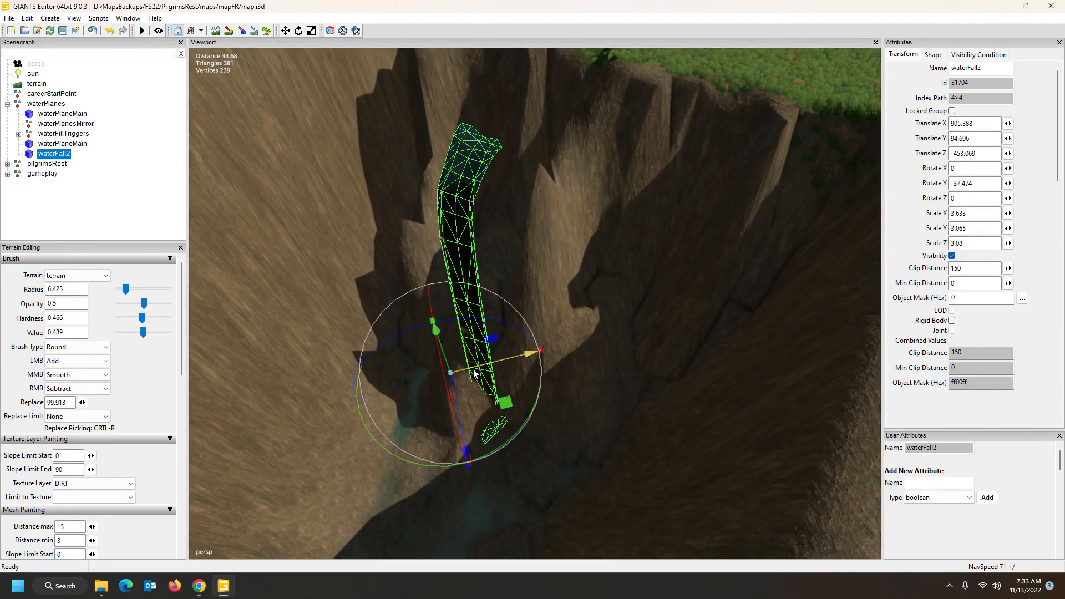
Tilt waterFall2 to about -8.6 degrees around Z and move it to about X 903.0, Y 95.5, Z -459.3.
{"action": "left_click_drag", "start_coordinate": [617, 401], "coordinate": [513, 396], "text": "alt"}
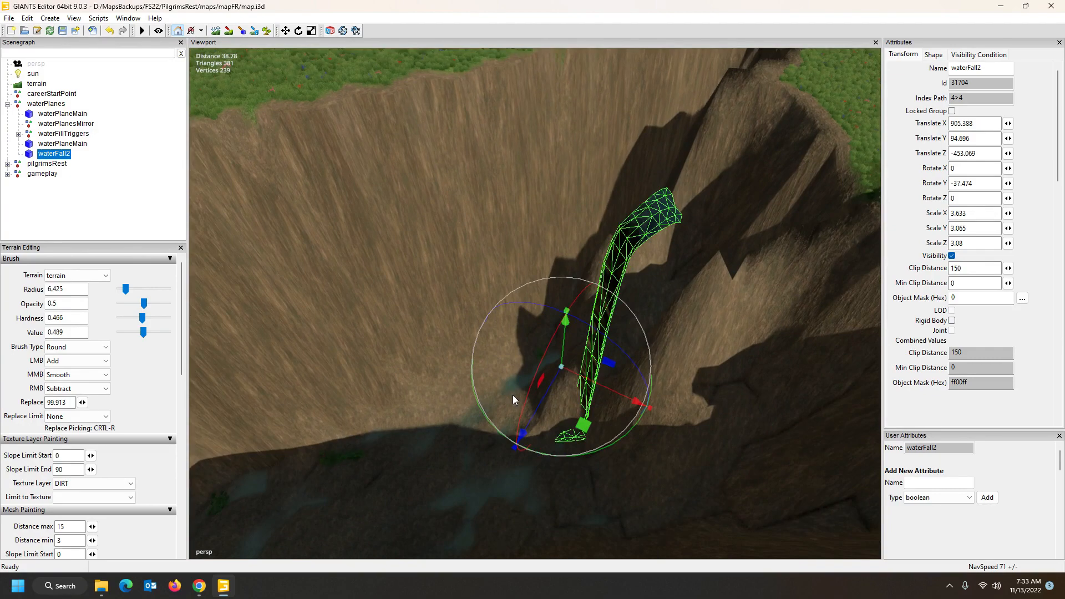
{"action": "left_click_drag", "start_coordinate": [558, 377], "coordinate": [597, 341], "text": "alt"}
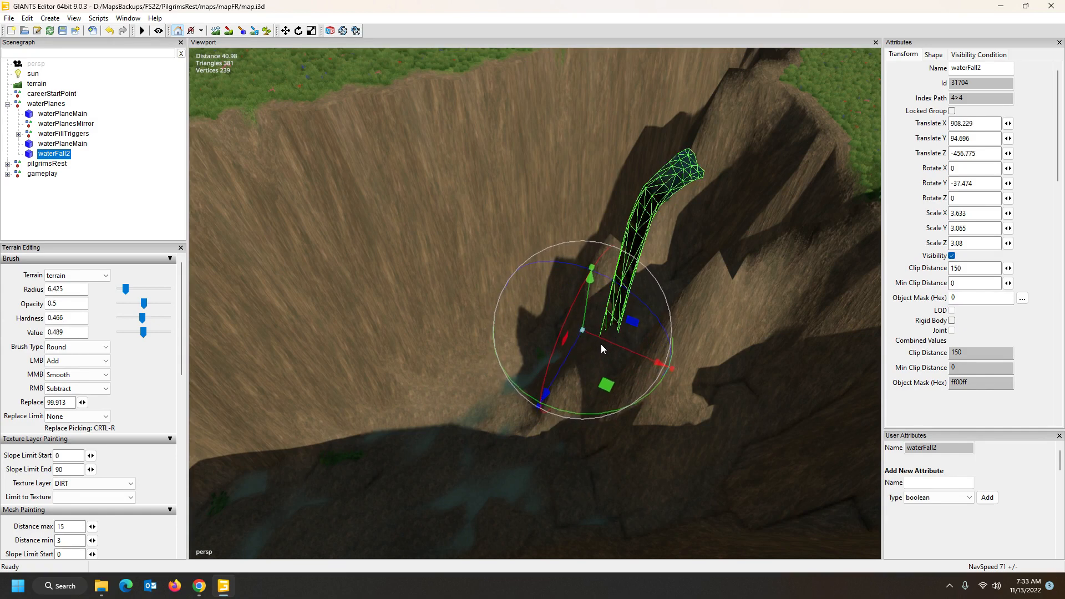
{"action": "left_click_drag", "start_coordinate": [578, 295], "coordinate": [647, 296]}
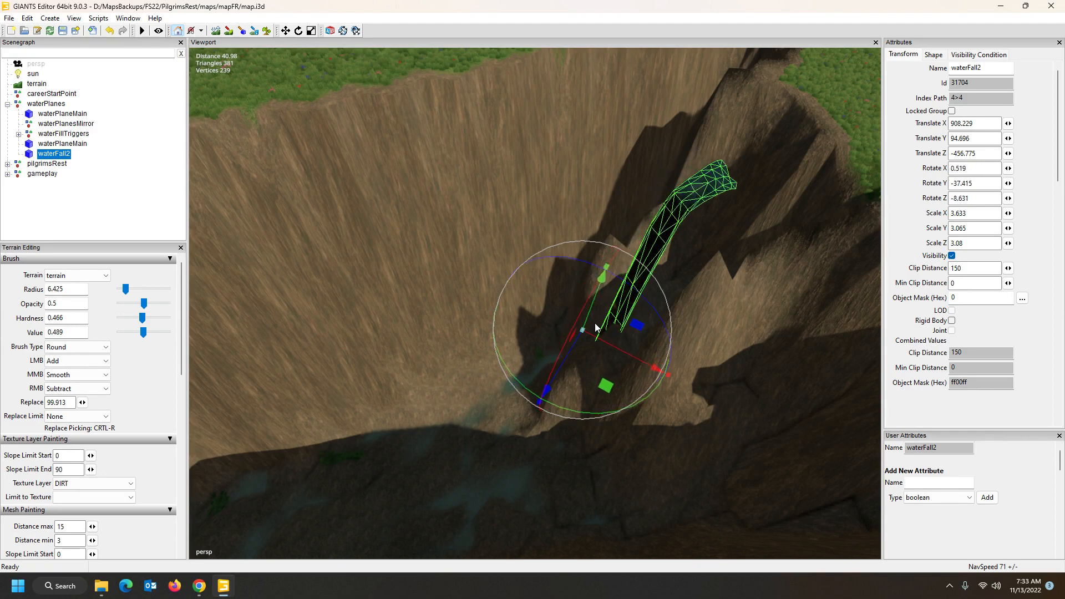
{"action": "left_click_drag", "start_coordinate": [579, 341], "coordinate": [629, 309]}
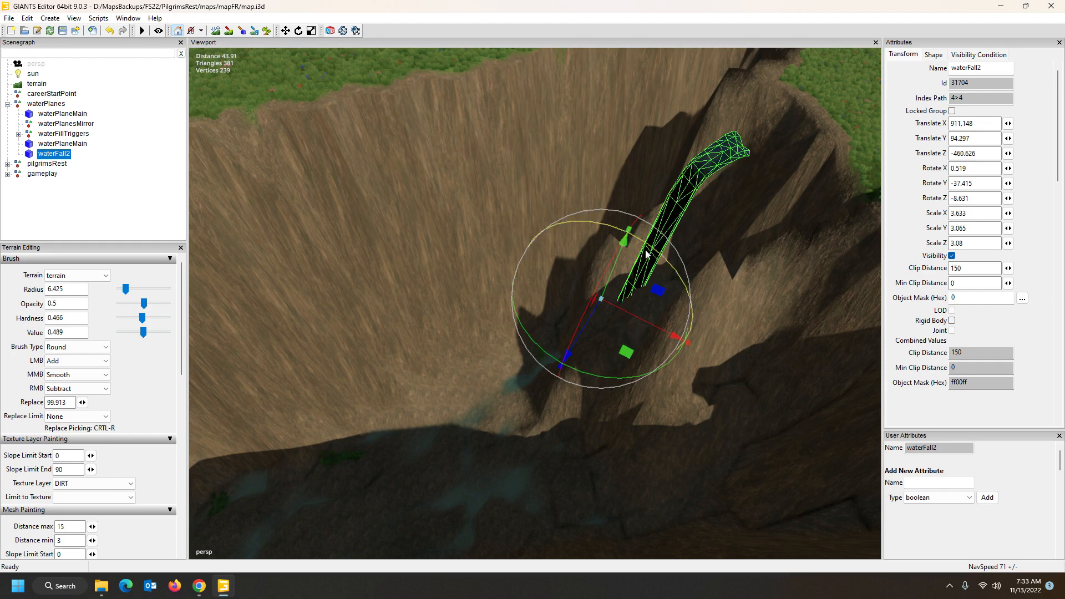
{"action": "left_click_drag", "start_coordinate": [630, 309], "coordinate": [564, 368]}
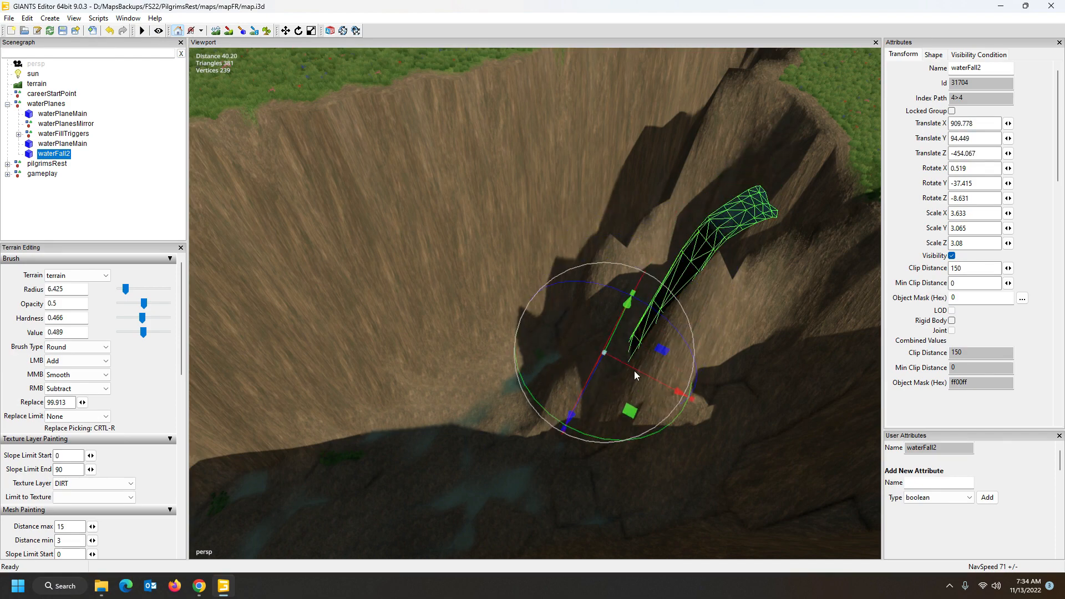
{"action": "left_click_drag", "start_coordinate": [640, 374], "coordinate": [532, 365]}
Play the scene and examine how the waterfall flows down the canyon's end wall.
{"action": "left_click", "coordinate": [142, 31]}
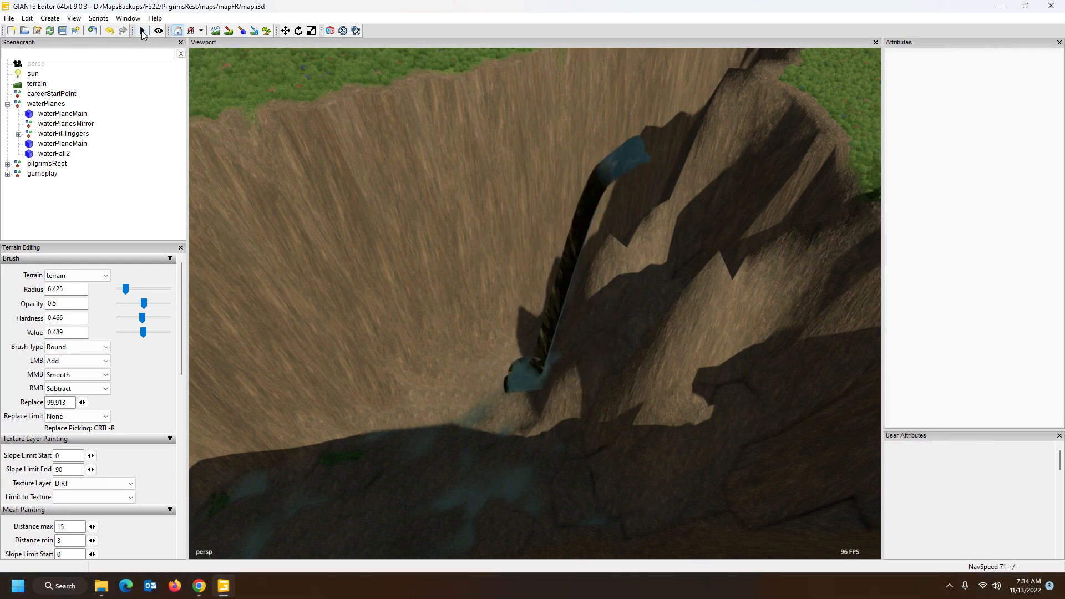
{"action": "left_click_drag", "start_coordinate": [430, 399], "coordinate": [536, 332], "text": "alt"}
{"action": "scroll", "coordinate": [594, 307], "scroll_direction": "down", "scroll_amount": 1}
{"action": "scroll", "coordinate": [647, 338], "scroll_direction": "up", "scroll_amount": 2}
{"action": "scroll", "coordinate": [496, 344], "scroll_direction": "down", "scroll_amount": 4}
{"action": "scroll", "coordinate": [470, 310], "scroll_direction": "down", "scroll_amount": 2}
{"action": "scroll", "coordinate": [544, 337], "scroll_direction": "down", "scroll_amount": 1}
{"action": "scroll", "coordinate": [471, 322], "scroll_direction": "up", "scroll_amount": 2}
{"action": "scroll", "coordinate": [559, 338], "scroll_direction": "down", "scroll_amount": 2}
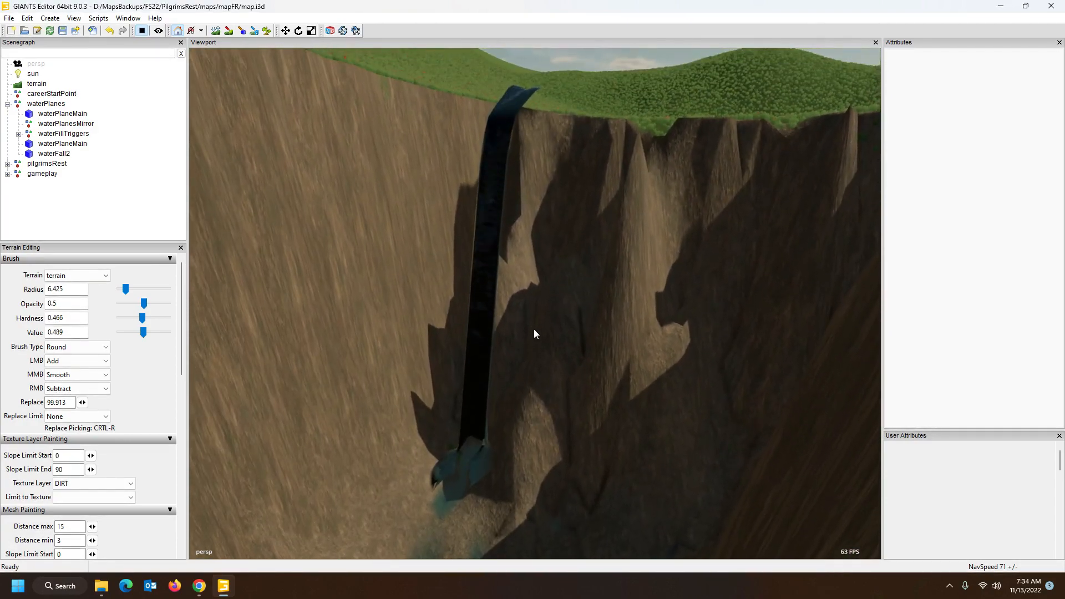
Open the material editor for waterFall2 and enlarge it to reach its lower settings.
{"action": "left_click", "coordinate": [55, 154]}
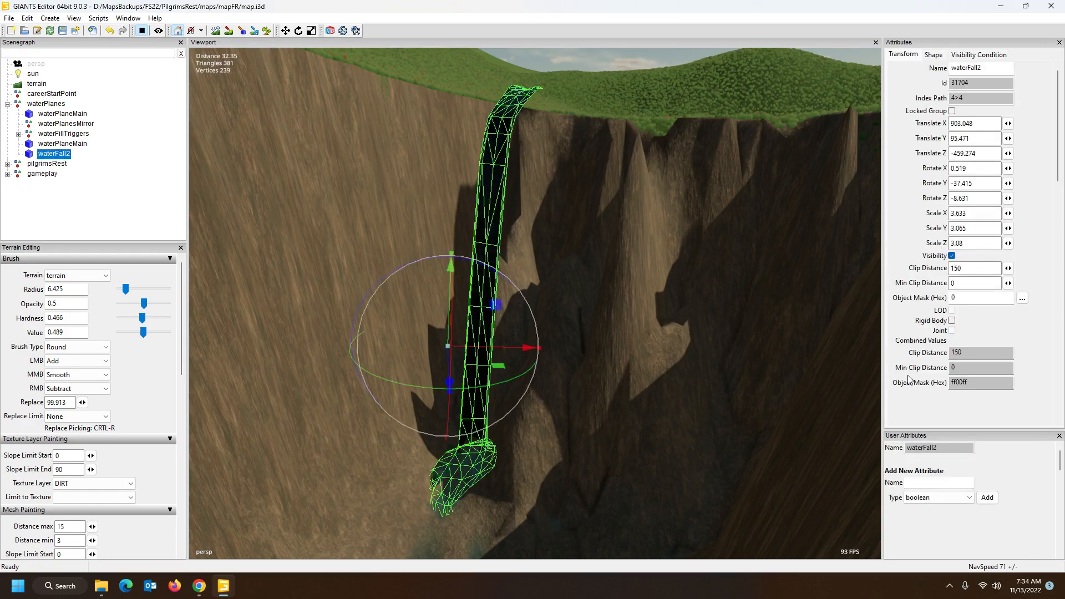
{"action": "left_click", "coordinate": [116, 18]}
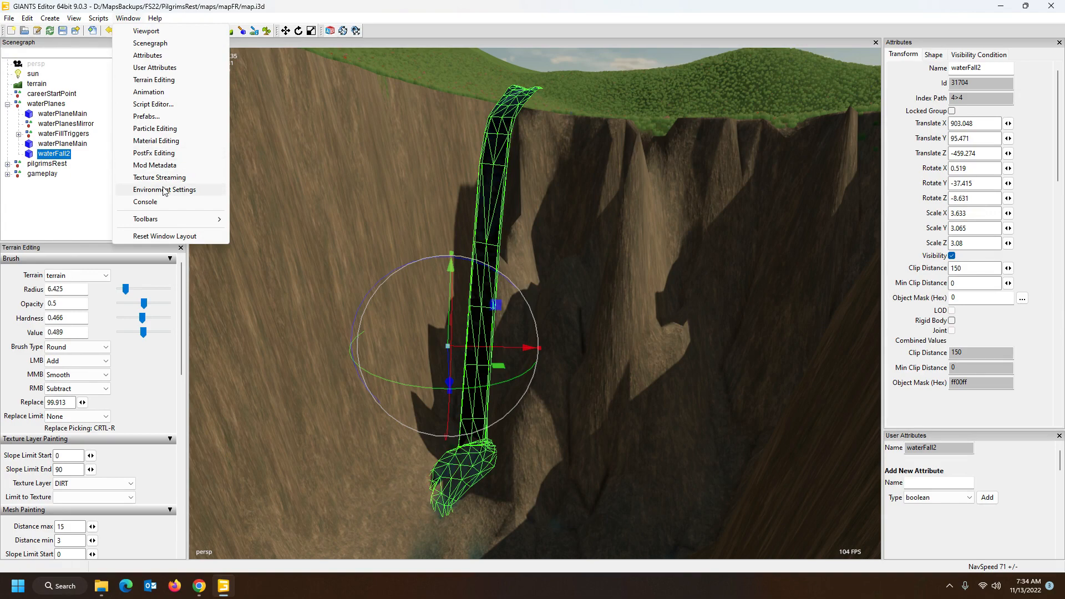
{"action": "left_click", "coordinate": [156, 141]}
{"action": "left_click_drag", "start_coordinate": [993, 484], "coordinate": [992, 394]}
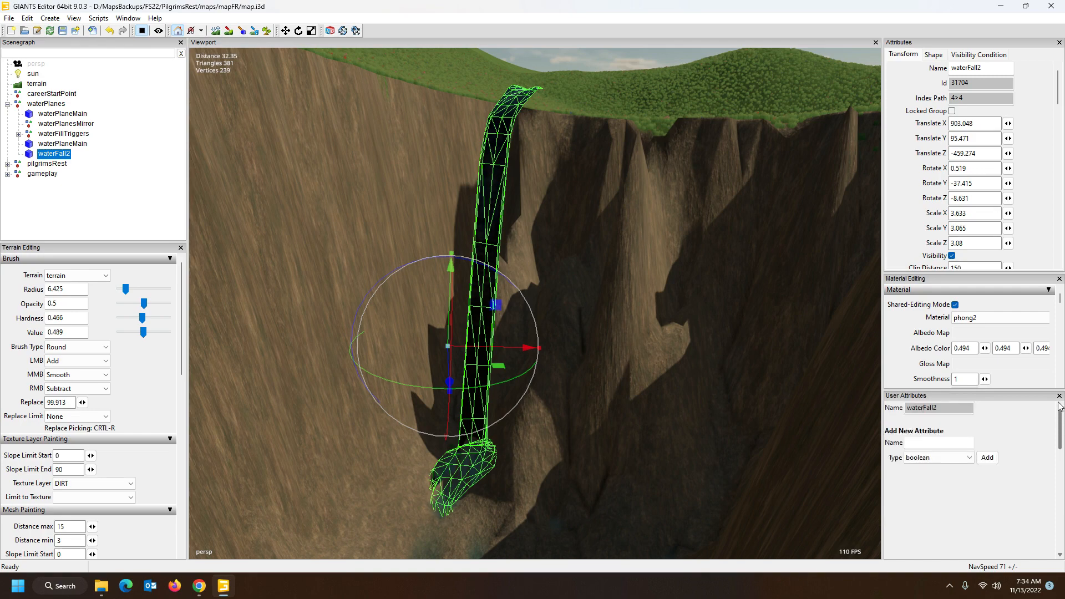
{"action": "left_click_drag", "start_coordinate": [1035, 392], "coordinate": [1032, 441]}
{"action": "scroll", "coordinate": [999, 397], "scroll_direction": "down", "scroll_amount": 3}
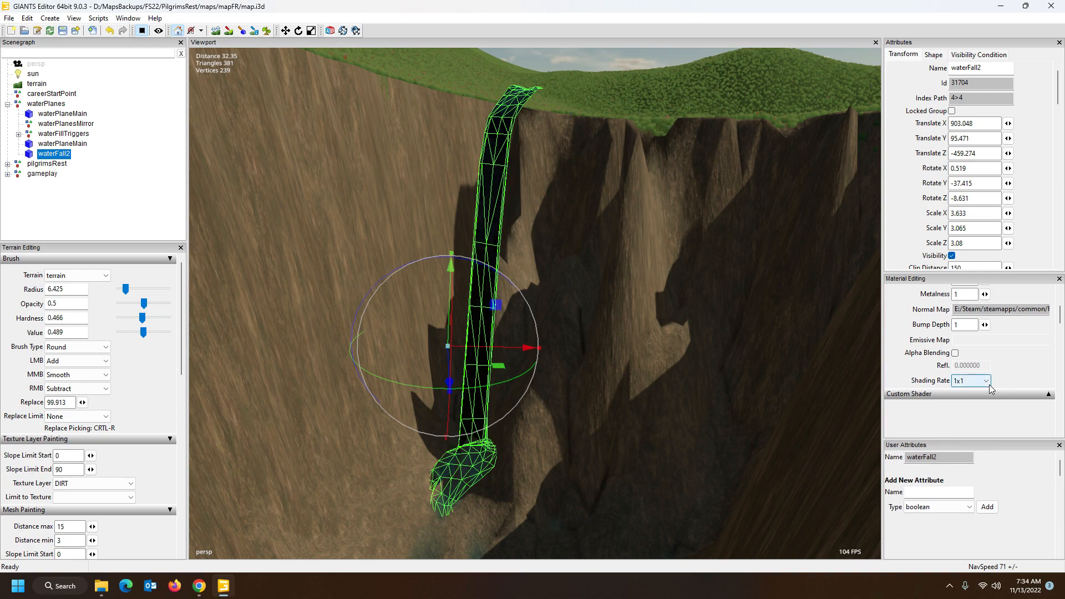
Expand the material's Custom Shader settings and make room for them by closing User Attributes and widening the editor.
{"action": "left_click", "coordinate": [1049, 394]}
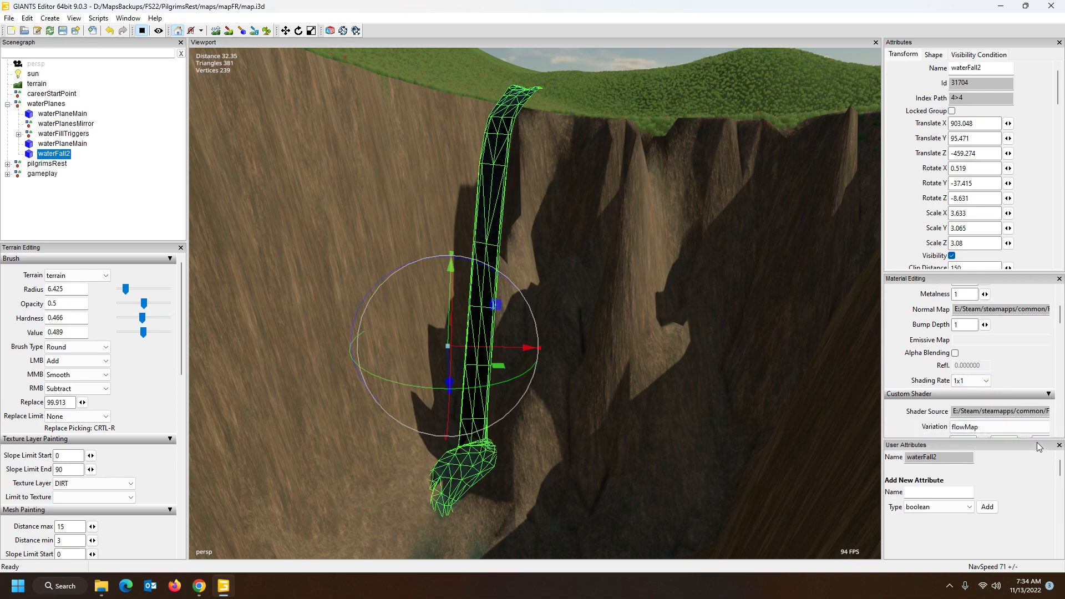
{"action": "left_click", "coordinate": [1059, 445]}
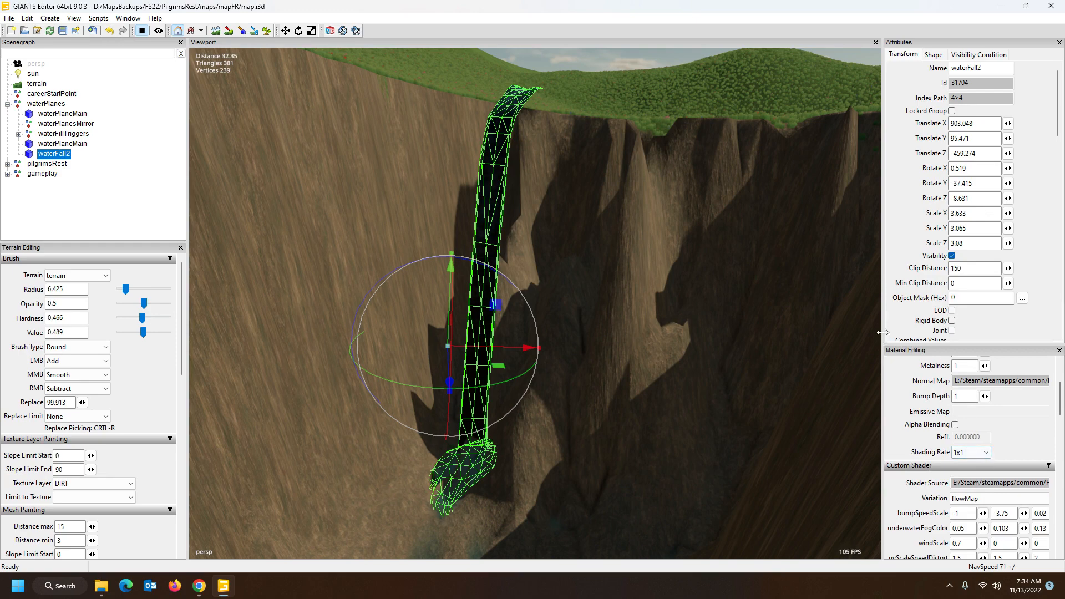
{"action": "left_click_drag", "start_coordinate": [886, 376], "coordinate": [857, 377]}
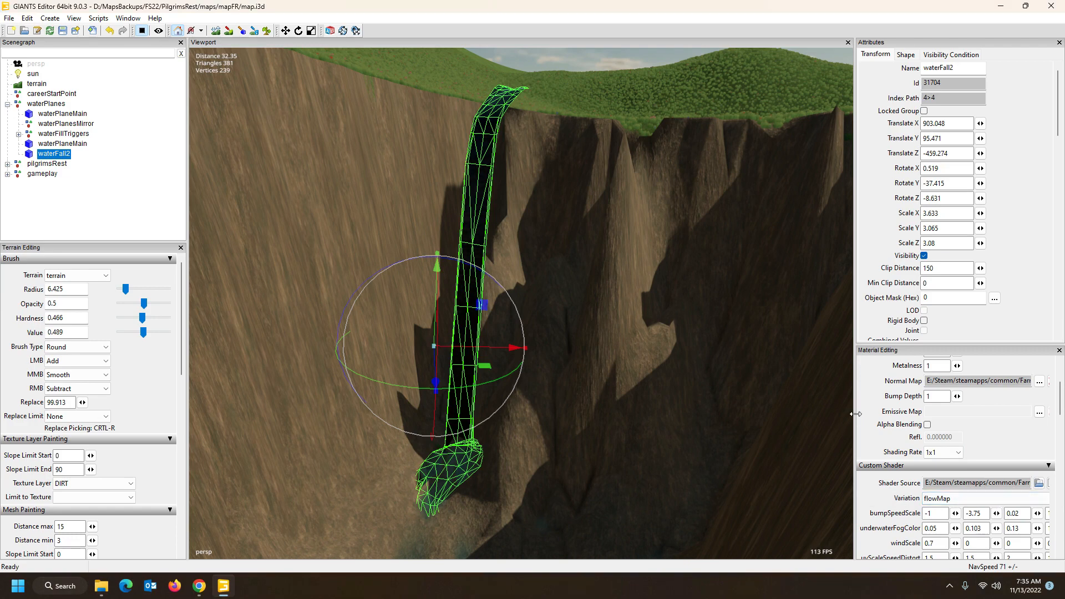
{"action": "left_click_drag", "start_coordinate": [856, 414], "coordinate": [798, 414]}
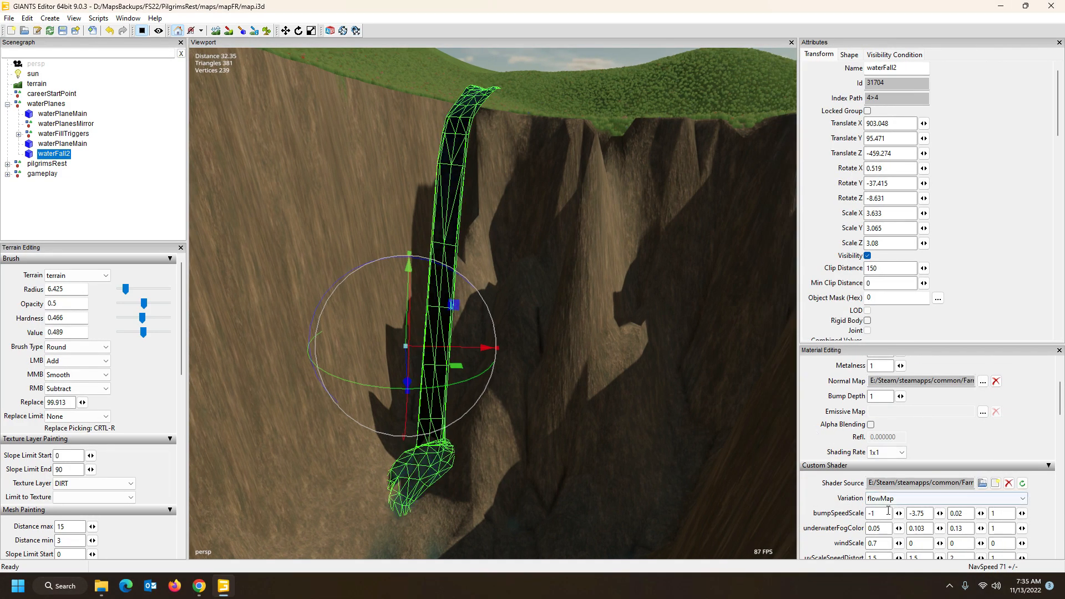
Check the shader variation options of waterFall2's material and deselect the object.
{"action": "left_click", "coordinate": [1024, 501]}
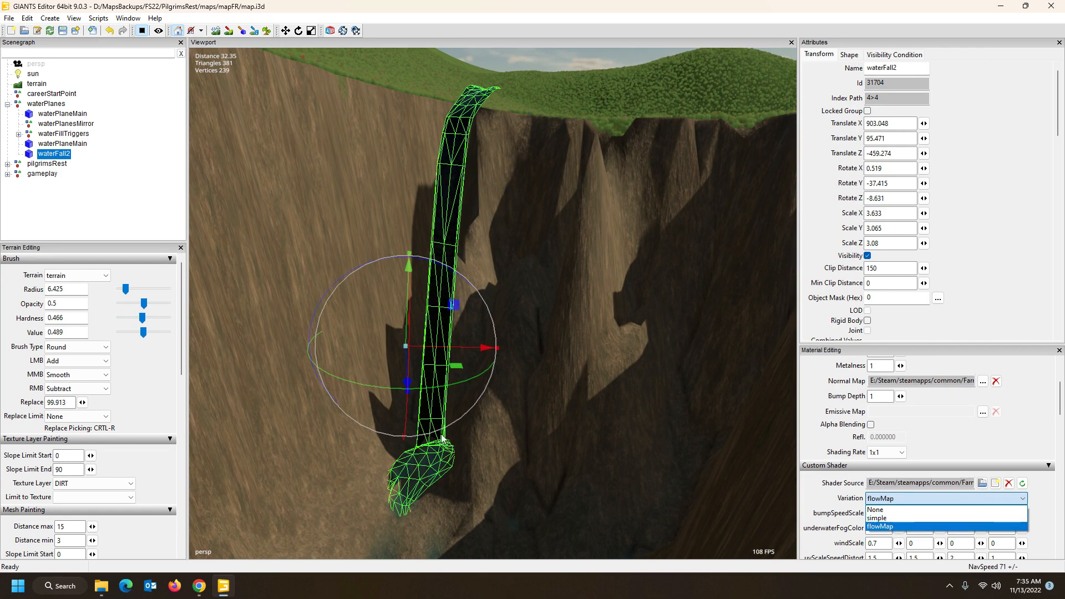
{"action": "left_click", "coordinate": [150, 168]}
{"action": "left_click", "coordinate": [224, 210]}
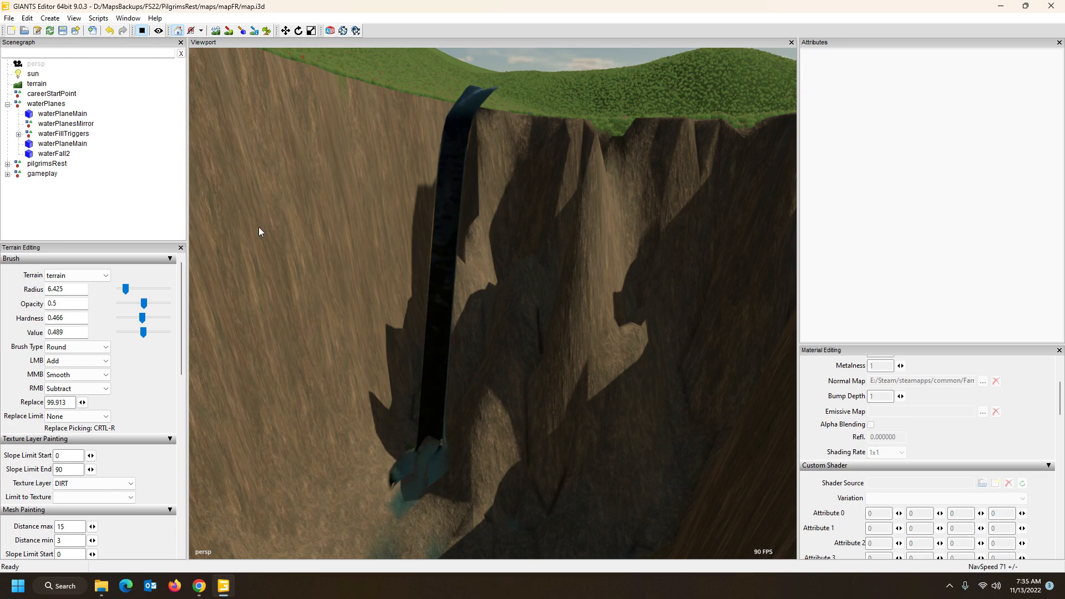
Set the sun's X rotation to -80 to light the waterfall and the canyon walls.
{"action": "left_click_drag", "start_coordinate": [492, 297], "coordinate": [534, 203], "text": "alt"}
{"action": "scroll", "coordinate": [455, 316], "scroll_direction": "up", "scroll_amount": 5}
{"action": "scroll", "coordinate": [577, 255], "scroll_direction": "down", "scroll_amount": 8}
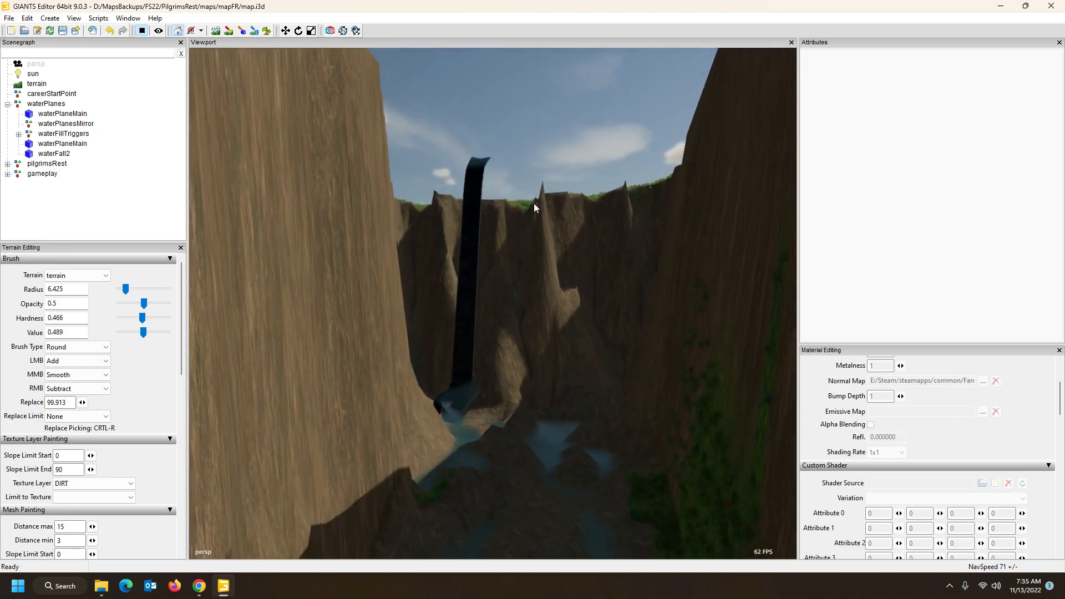
{"action": "left_click", "coordinate": [33, 75]}
{"action": "left_click", "coordinate": [871, 169]}
{"action": "type", "text": "80"}
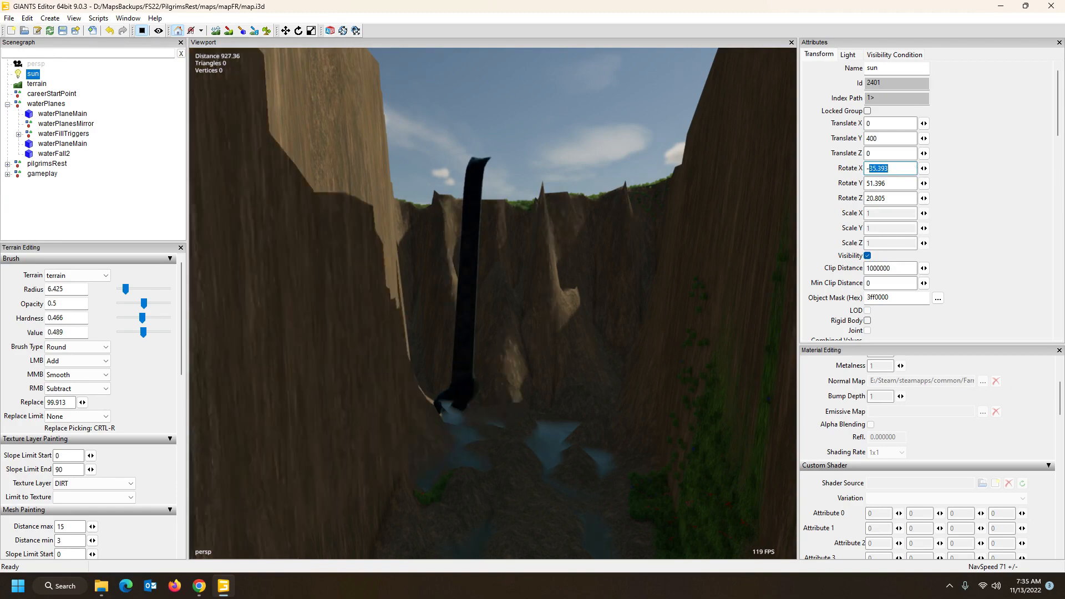
{"action": "scroll", "coordinate": [563, 302], "scroll_direction": "up", "scroll_amount": 5}
{"action": "left_click_drag", "start_coordinate": [554, 335], "coordinate": [540, 359], "text": "alt"}
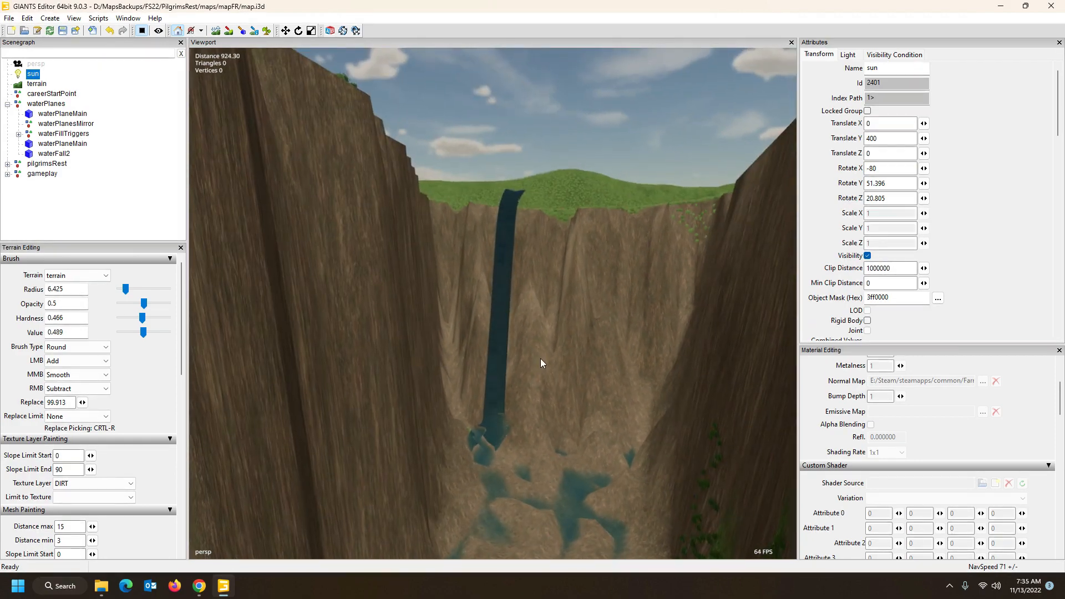
{"action": "left_click_drag", "start_coordinate": [540, 359], "coordinate": [495, 357], "text": "alt"}
{"action": "scroll", "coordinate": [495, 357], "scroll_direction": "down", "scroll_amount": 2}
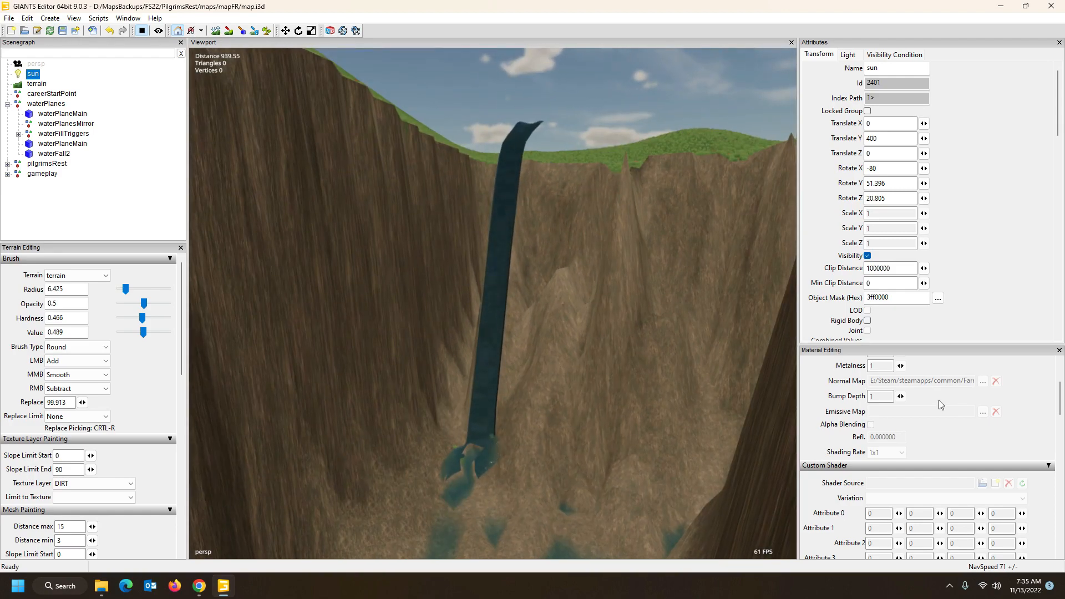
Set the albedo color of waterFall2's material to 0.3, 0.3, 0.3 and deselect the object.
{"action": "left_click_drag", "start_coordinate": [1060, 401], "coordinate": [1060, 387]}
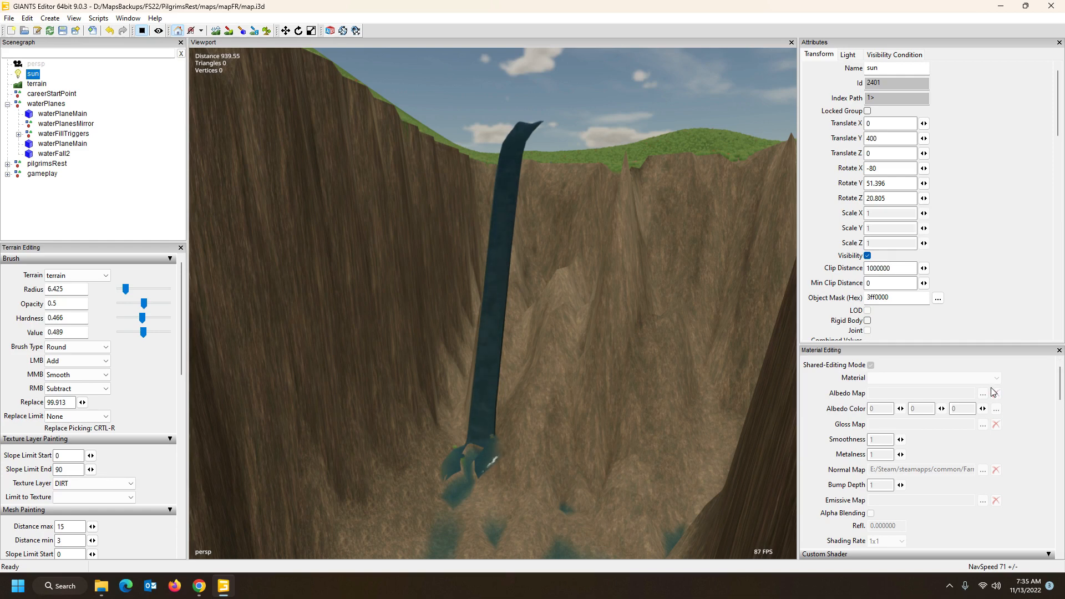
{"action": "left_click", "coordinate": [54, 154]}
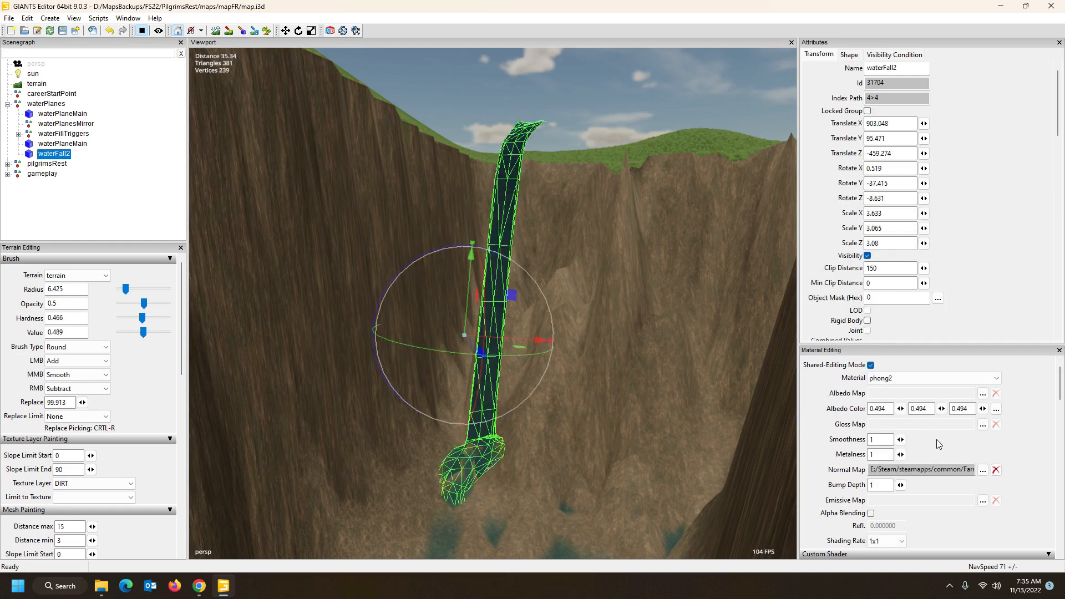
{"action": "scroll", "coordinate": [954, 442], "scroll_direction": "down", "scroll_amount": 1}
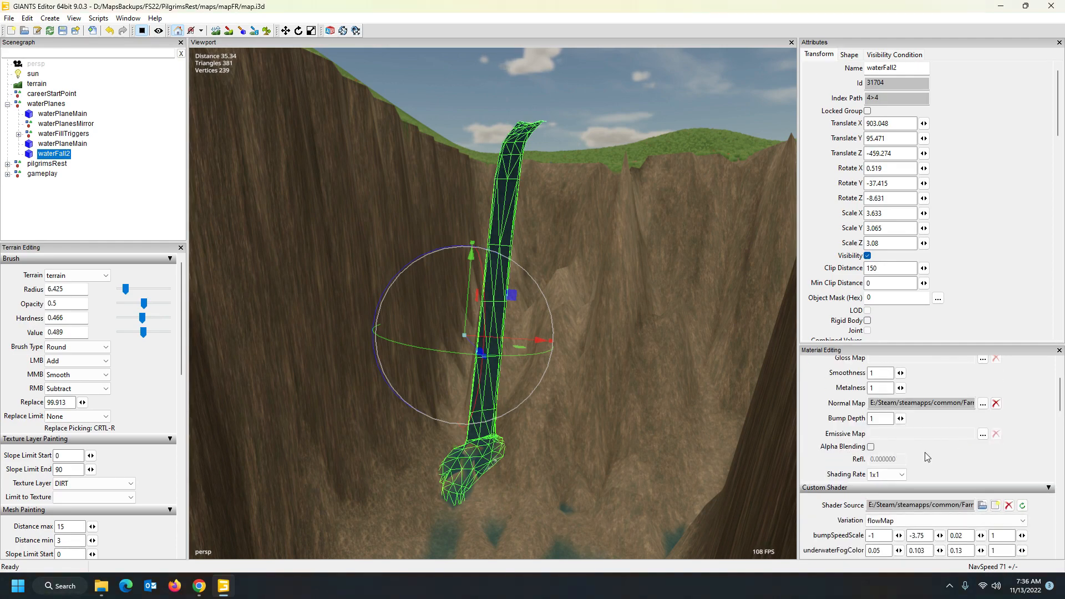
{"action": "scroll", "coordinate": [927, 457], "scroll_direction": "up", "scroll_amount": 1}
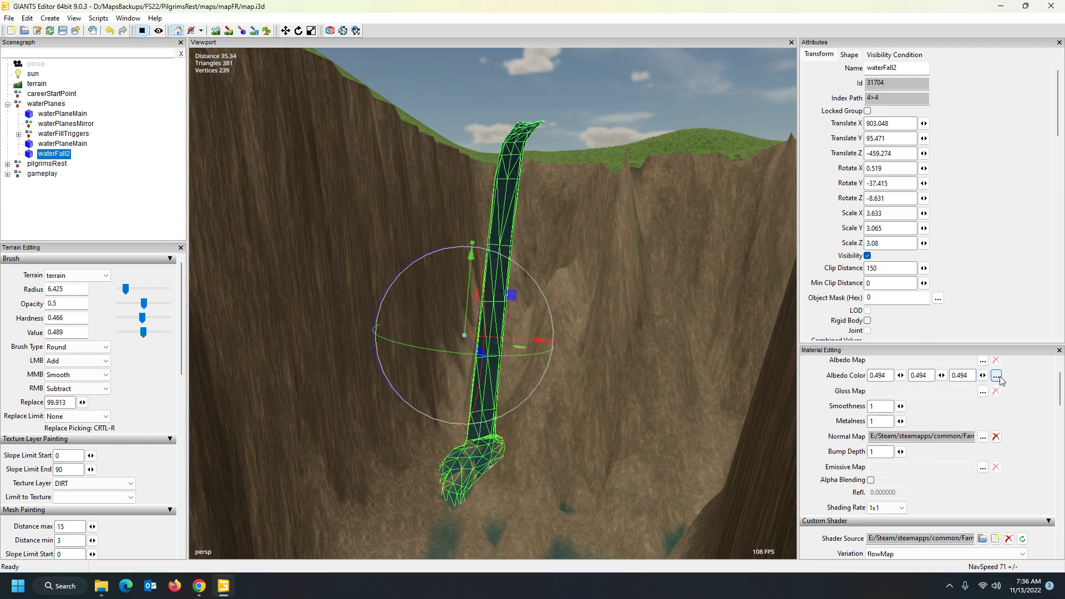
{"action": "left_click", "coordinate": [877, 375]}
{"action": "type", "text": "3"}
{"action": "double_click", "coordinate": [926, 376]}
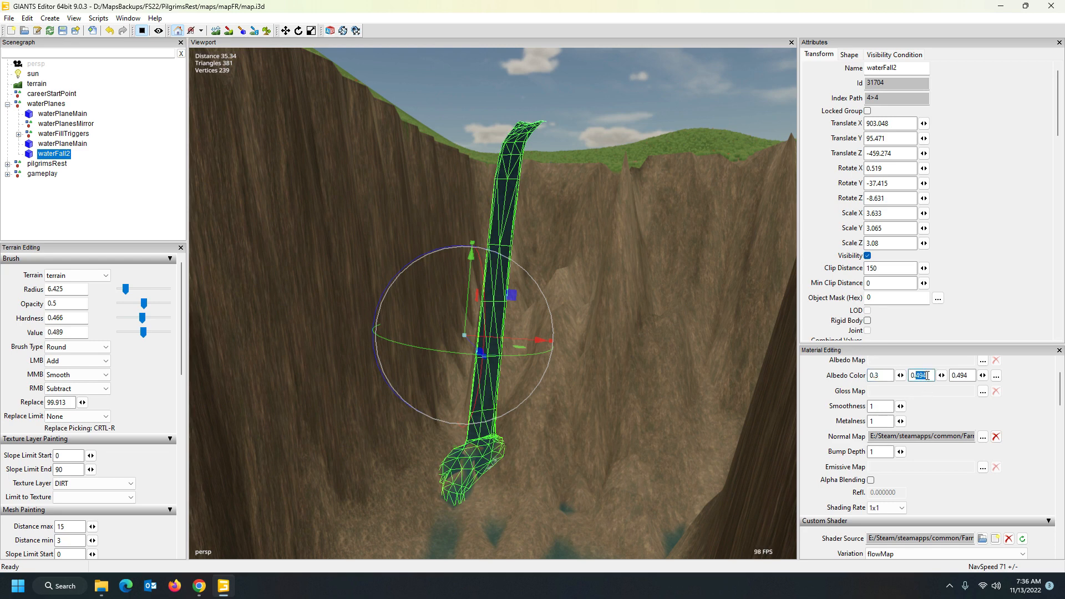
{"action": "type", "text": "3"}
{"action": "double_click", "coordinate": [960, 375]}
{"action": "type", "text": "3"}
{"action": "left_click", "coordinate": [885, 409]}
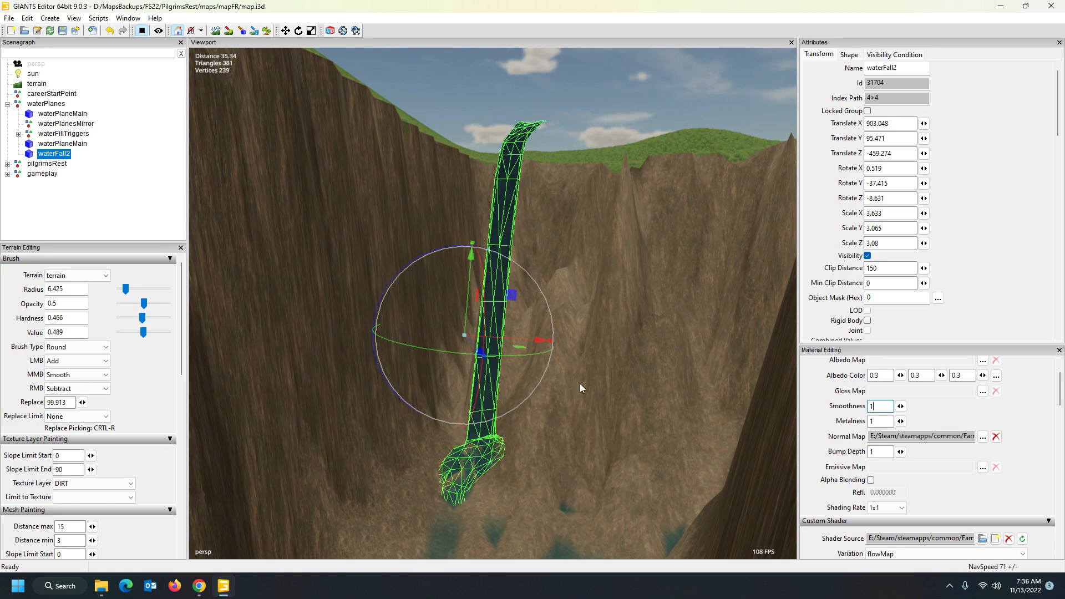
{"action": "left_click", "coordinate": [136, 162]}
Set the metalness and smoothness of waterFall2's material to 0.5 and deselect the object.
{"action": "left_click_drag", "start_coordinate": [535, 399], "coordinate": [563, 352], "text": "alt"}
{"action": "scroll", "coordinate": [549, 416], "scroll_direction": "up", "scroll_amount": 3}
{"action": "scroll", "coordinate": [563, 351], "scroll_direction": "down", "scroll_amount": 2}
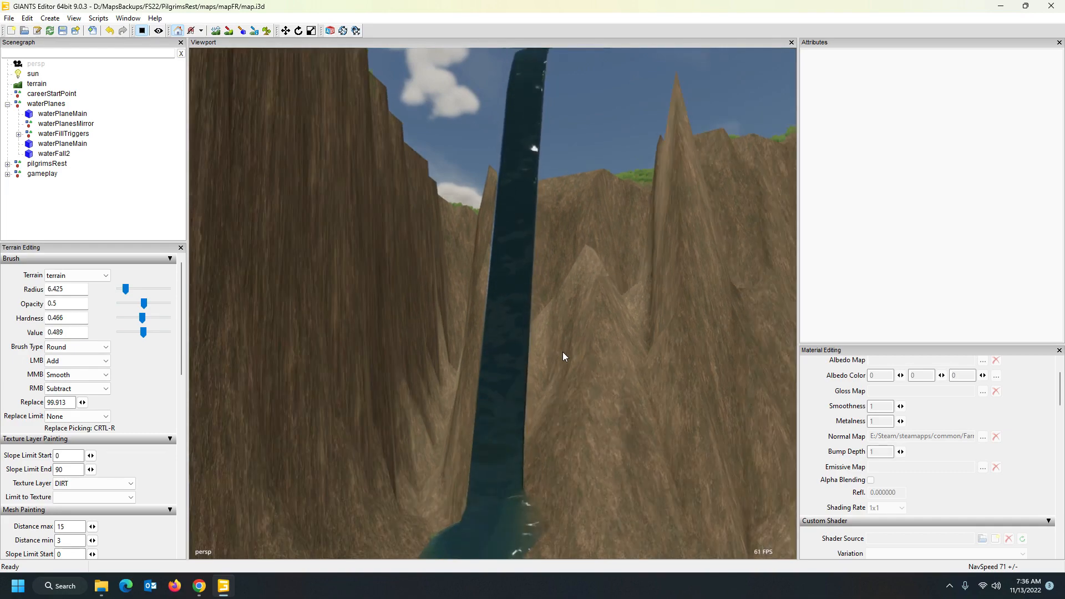
{"action": "scroll", "coordinate": [946, 425], "scroll_direction": "up", "scroll_amount": 2}
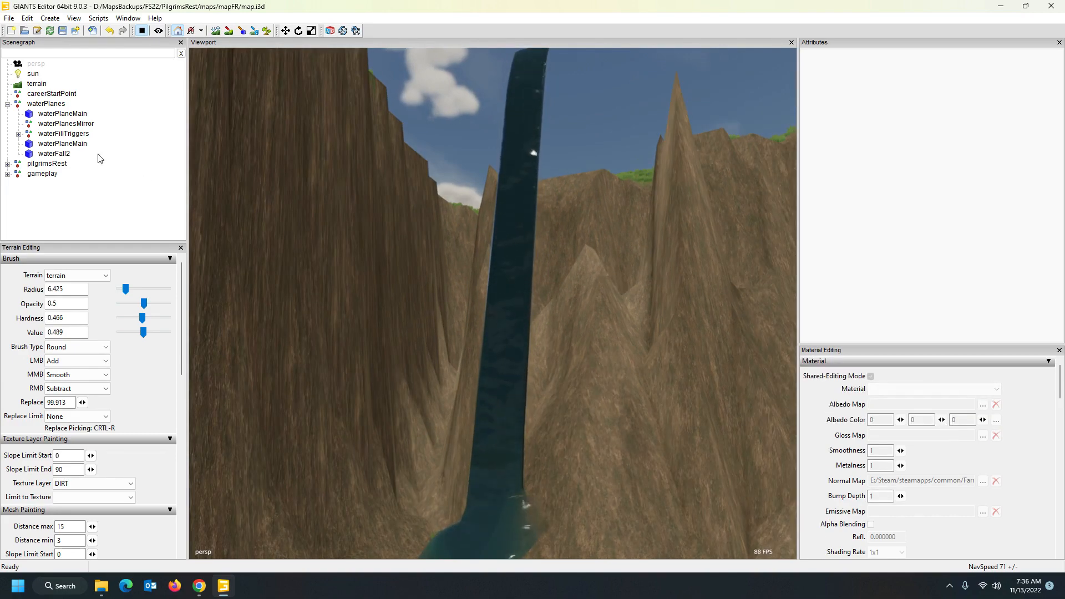
{"action": "left_click", "coordinate": [58, 156]}
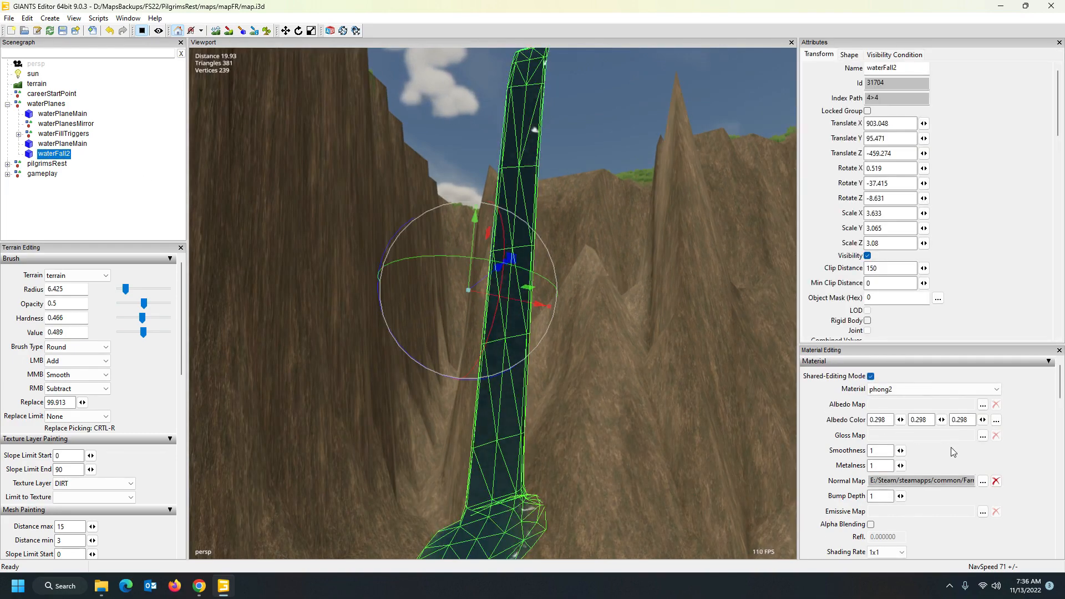
{"action": "scroll", "coordinate": [941, 439], "scroll_direction": "down", "scroll_amount": 1}
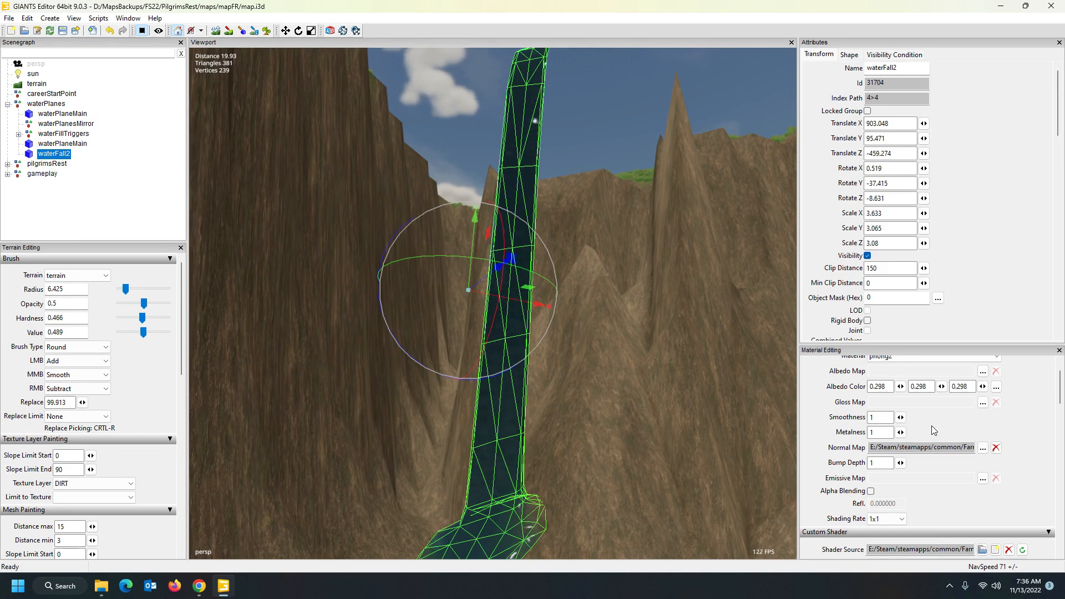
{"action": "left_click_drag", "start_coordinate": [877, 435], "coordinate": [863, 434]}
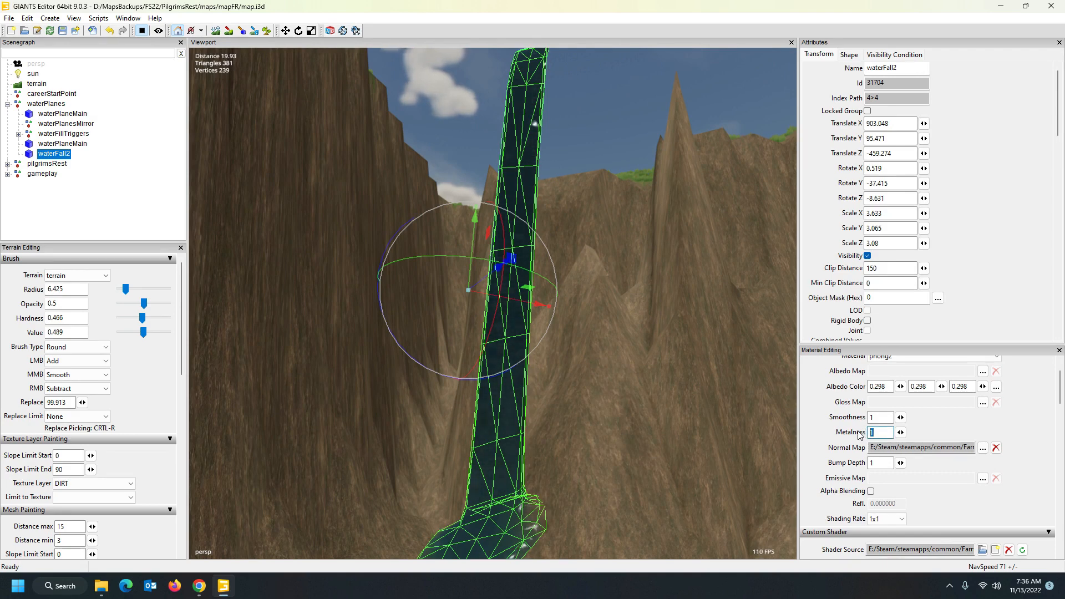
{"action": "type", "text": ".5"}
{"action": "left_click_drag", "start_coordinate": [877, 420], "coordinate": [857, 420]}
{"action": "type", "text": "."}
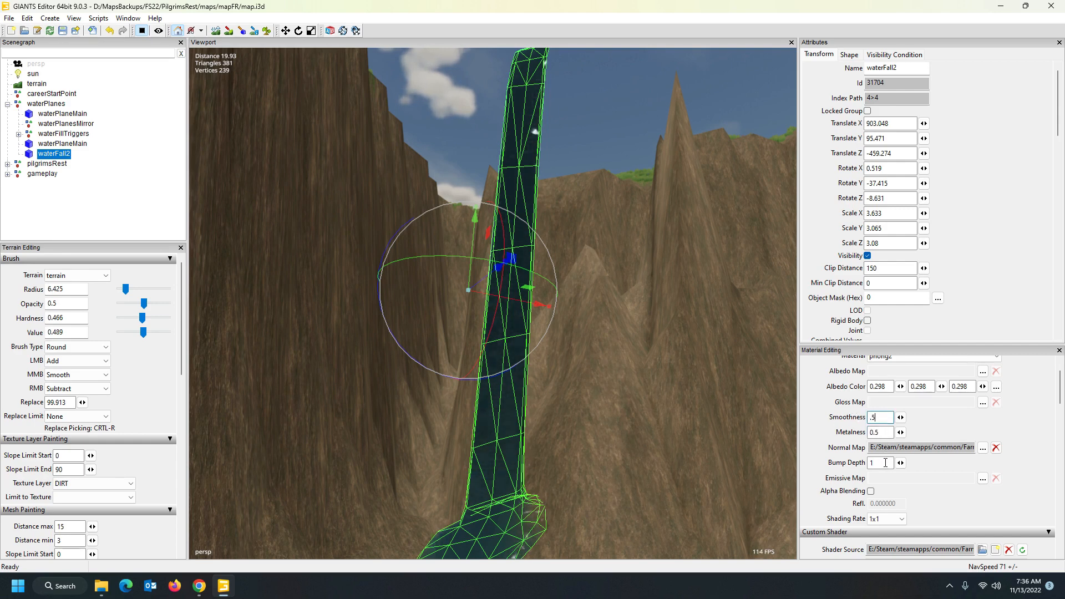
{"action": "left_click", "coordinate": [886, 463]}
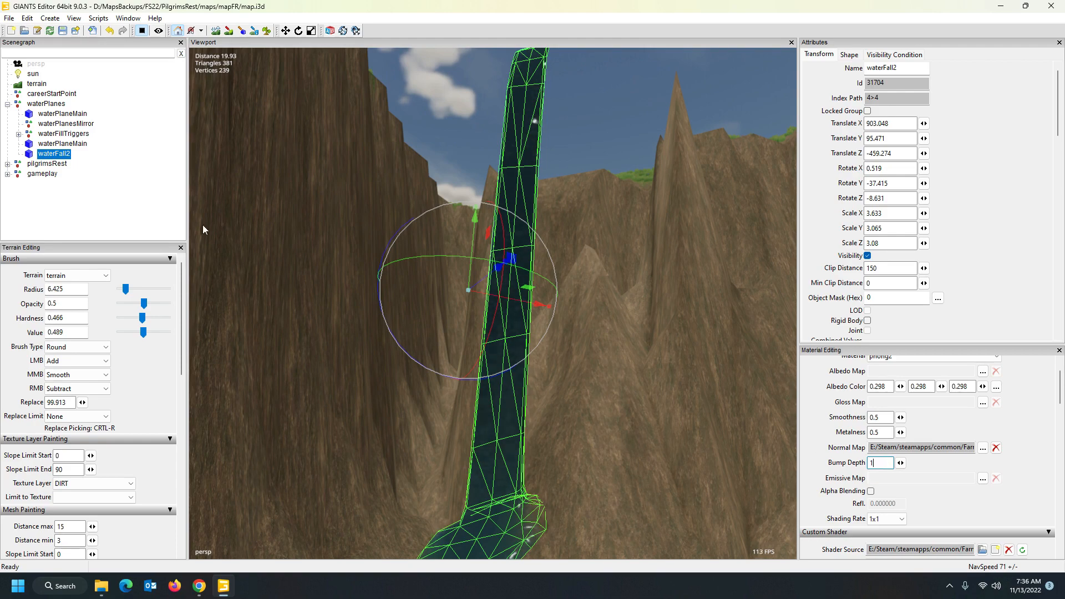
{"action": "left_click", "coordinate": [330, 286]}
Move waterFall2 out onto the open grass beside the canyon and stretch its X scale to about 7.2.
{"action": "left_click_drag", "start_coordinate": [572, 316], "coordinate": [611, 418], "text": "alt"}
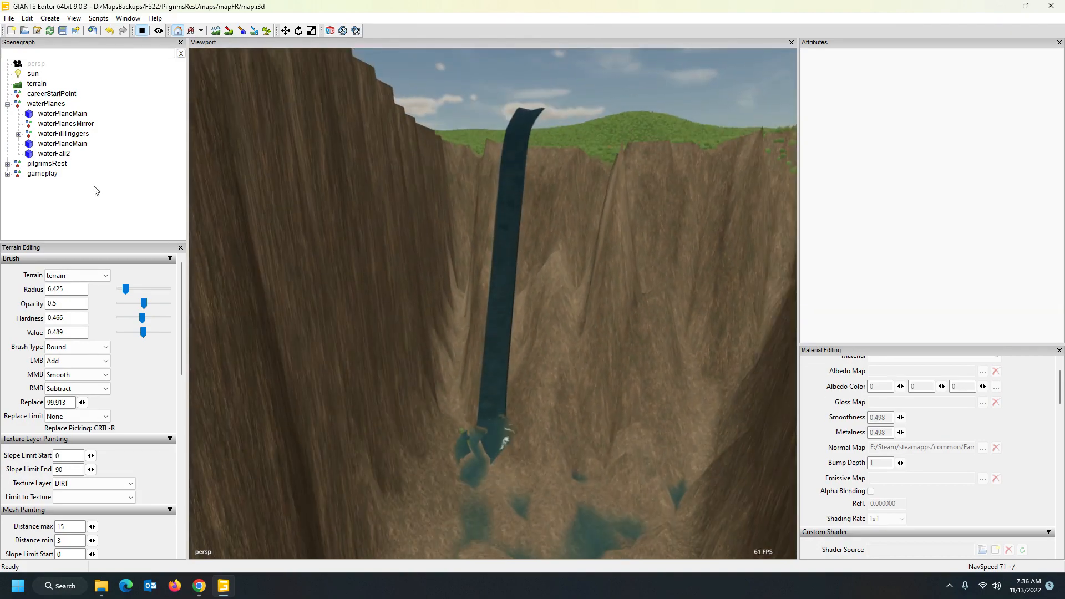
{"action": "left_click", "coordinate": [509, 230]}
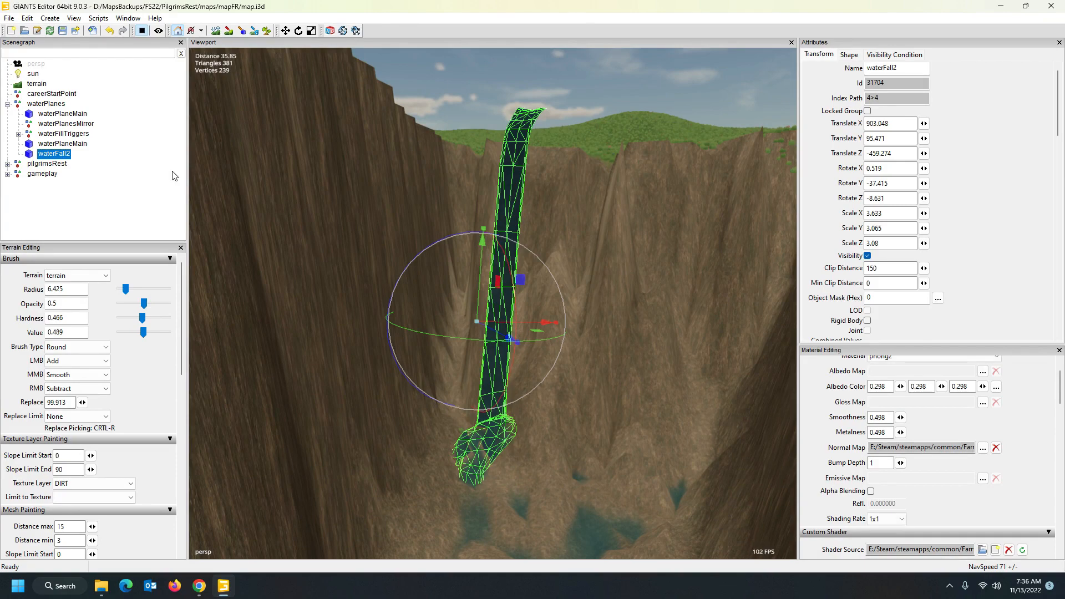
{"action": "left_click_drag", "start_coordinate": [323, 279], "coordinate": [278, 290], "text": "alt"}
{"action": "scroll", "coordinate": [328, 315], "scroll_direction": "down", "scroll_amount": 5}
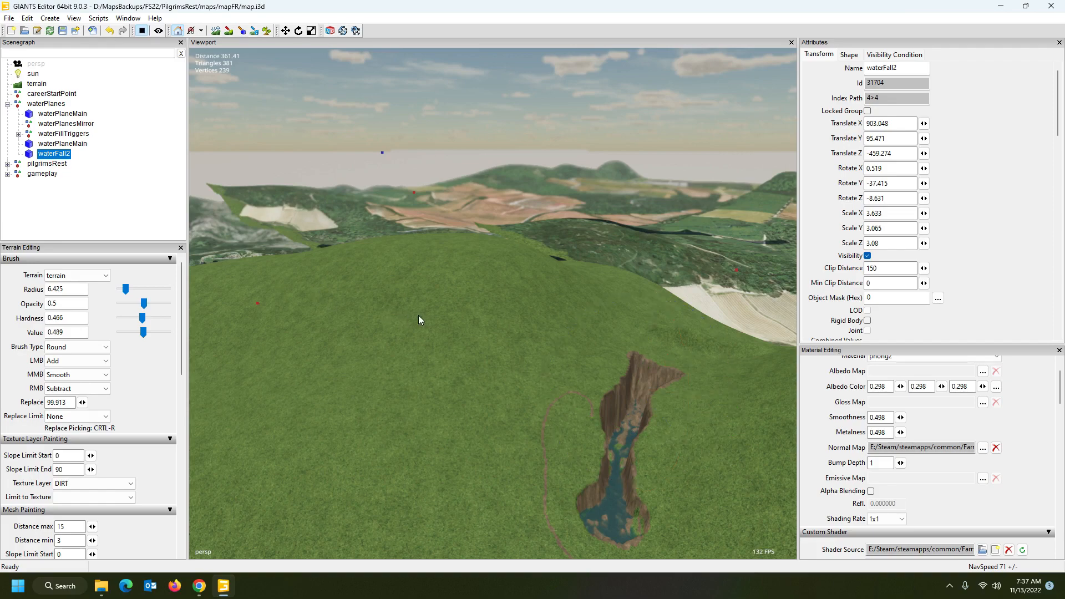
{"action": "key", "text": "ctrl+b"}
{"action": "left_click_drag", "start_coordinate": [528, 408], "coordinate": [500, 438], "text": "alt"}
{"action": "scroll", "coordinate": [569, 421], "scroll_direction": "up", "scroll_amount": 5}
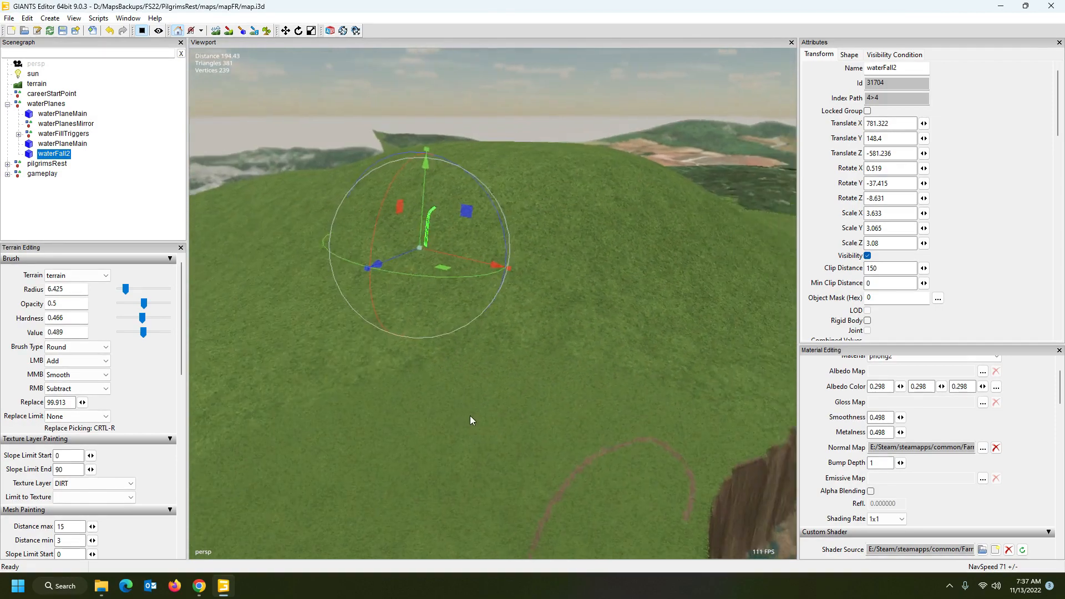
{"action": "scroll", "coordinate": [437, 381], "scroll_direction": "up", "scroll_amount": 6}
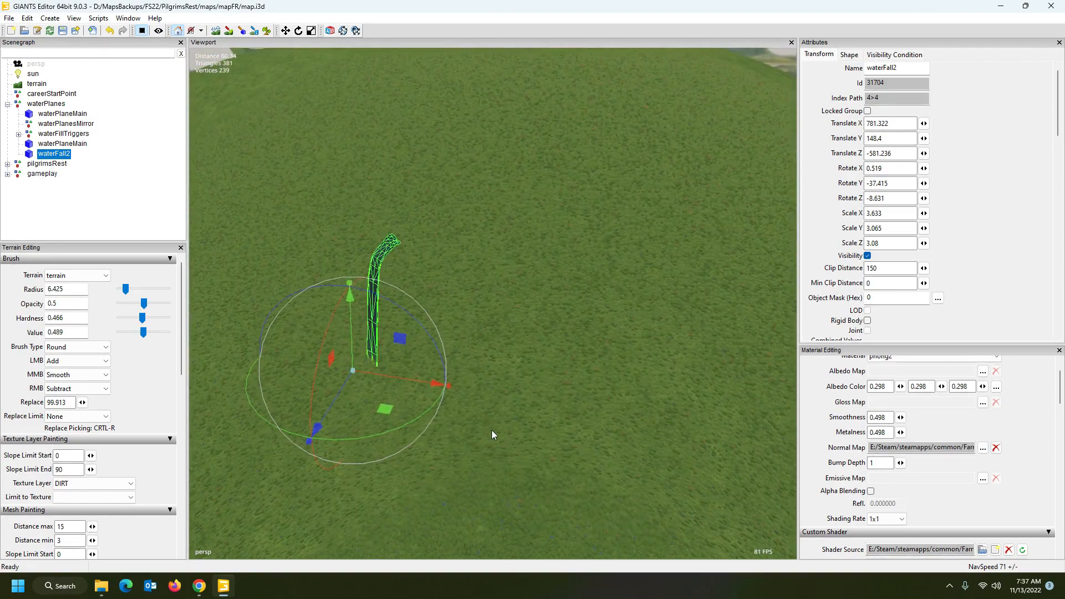
{"action": "left_click_drag", "start_coordinate": [451, 385], "coordinate": [537, 425]}
Place waterFall2 back in the canyon by its end wall and stretch its Z scale to about 11.2.
{"action": "scroll", "coordinate": [523, 424], "scroll_direction": "down", "scroll_amount": 6}
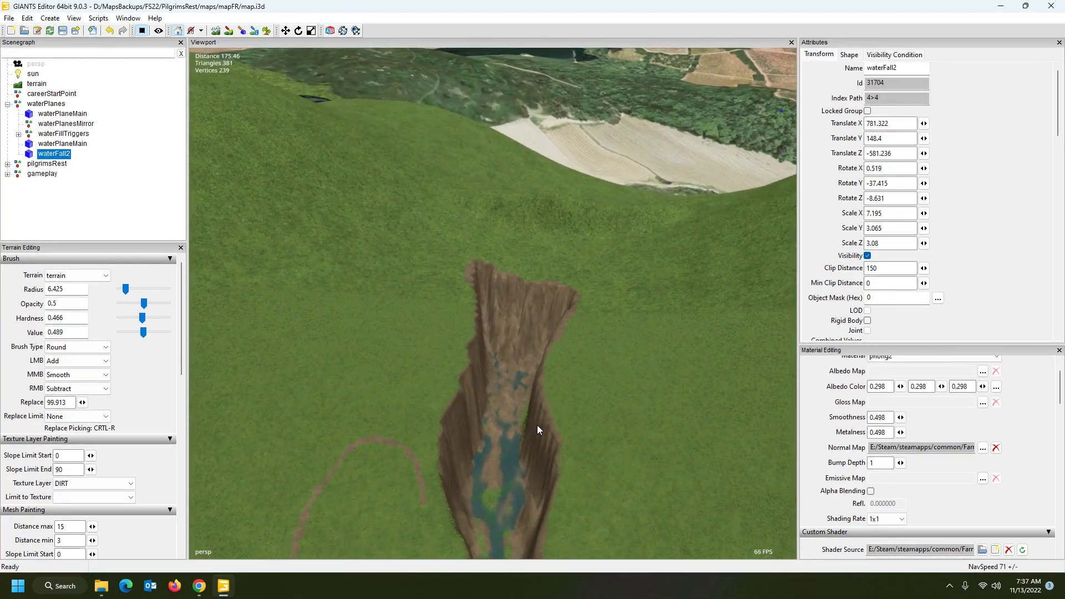
{"action": "key", "text": "ctrl+b"}
{"action": "mouse_move", "coordinate": [514, 381]}
{"action": "left_mouse_down", "text": "alt"}
{"action": "mouse_move", "coordinate": [513, 397]}
{"action": "mouse_move", "coordinate": [517, 370]}
{"action": "left_mouse_up", "text": "alt"}
{"action": "left_click_drag", "start_coordinate": [504, 330], "coordinate": [504, 257]}
{"action": "left_click_drag", "start_coordinate": [523, 331], "coordinate": [575, 324], "text": "alt"}
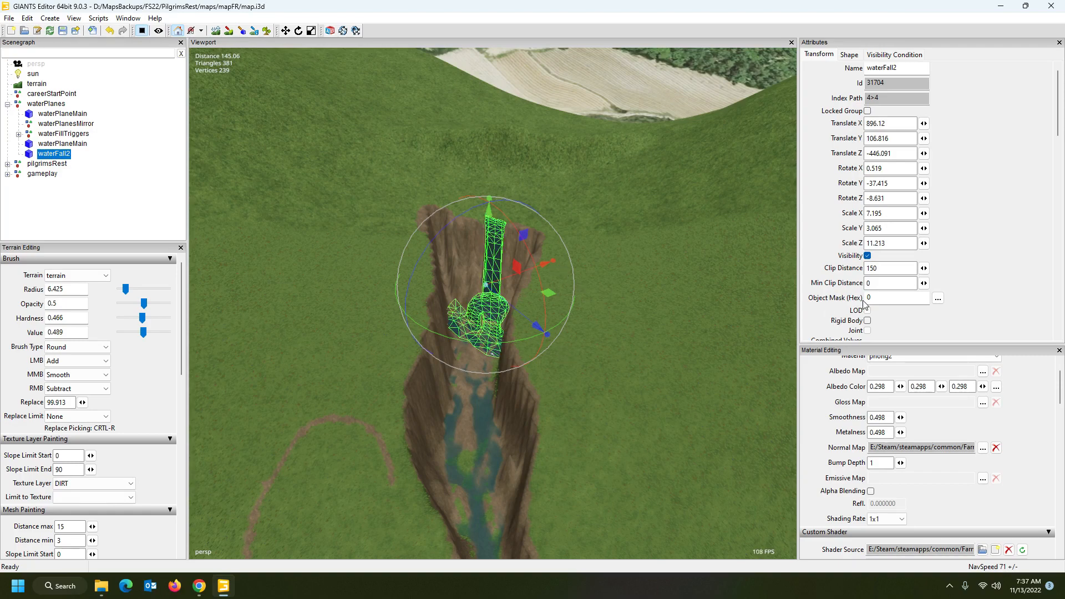
Close the material editor and set waterFall2's X and Z scale to 8.
{"action": "left_click", "coordinate": [1059, 350]}
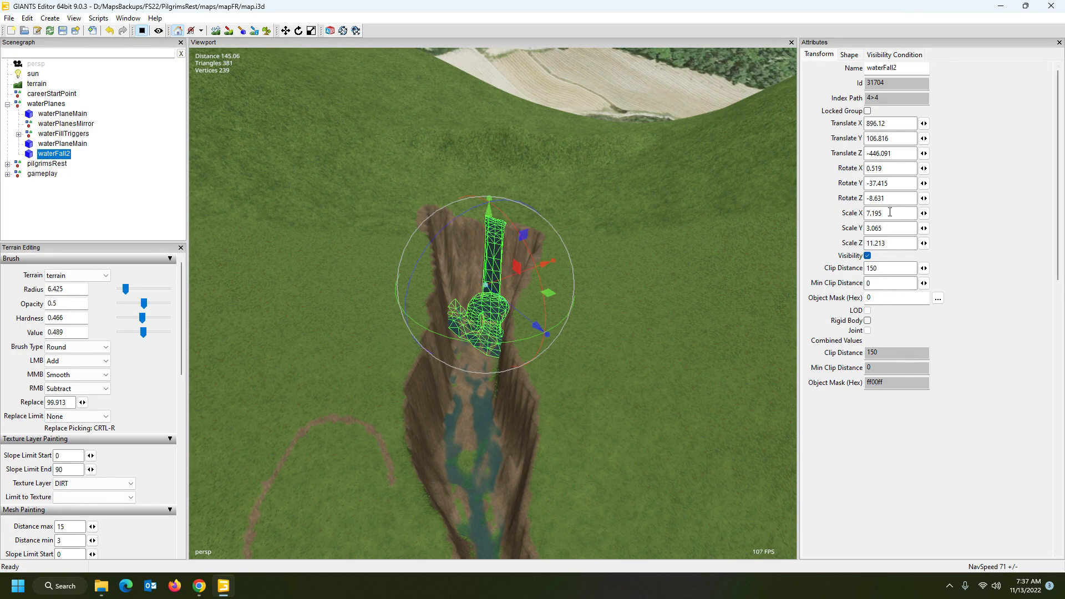
{"action": "left_click_drag", "start_coordinate": [892, 213], "coordinate": [856, 218]}
{"action": "type", "text": "8"}
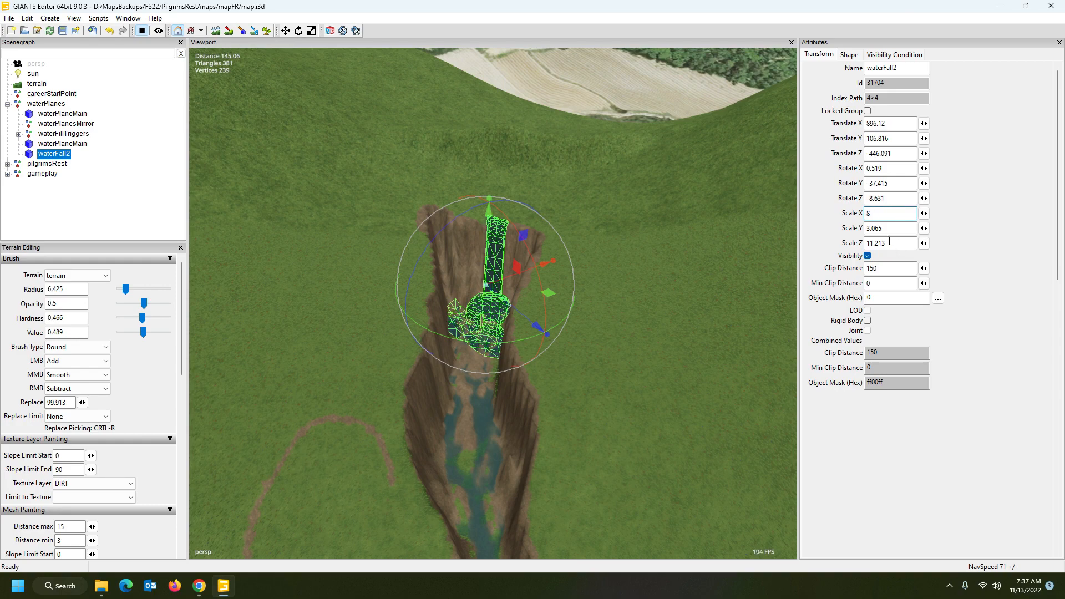
{"action": "left_click_drag", "start_coordinate": [898, 245], "coordinate": [866, 246]}
{"action": "type", "text": "8"}
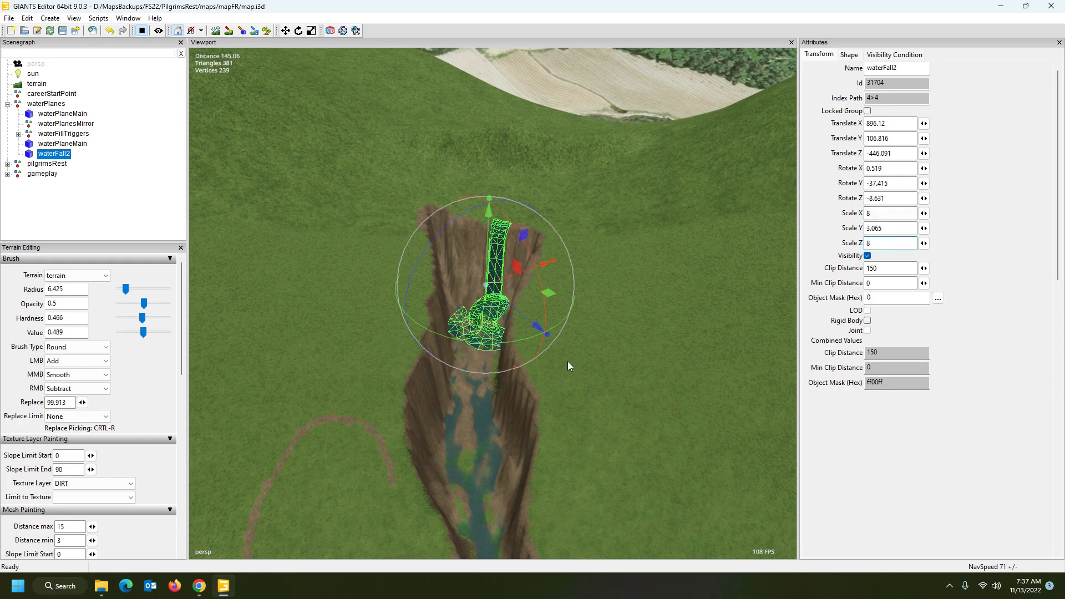
Lower waterFall2 to a Y position of about 98.3 and shift it closer to the canyon's end wall.
{"action": "scroll", "coordinate": [567, 361], "scroll_direction": "up", "scroll_amount": 6}
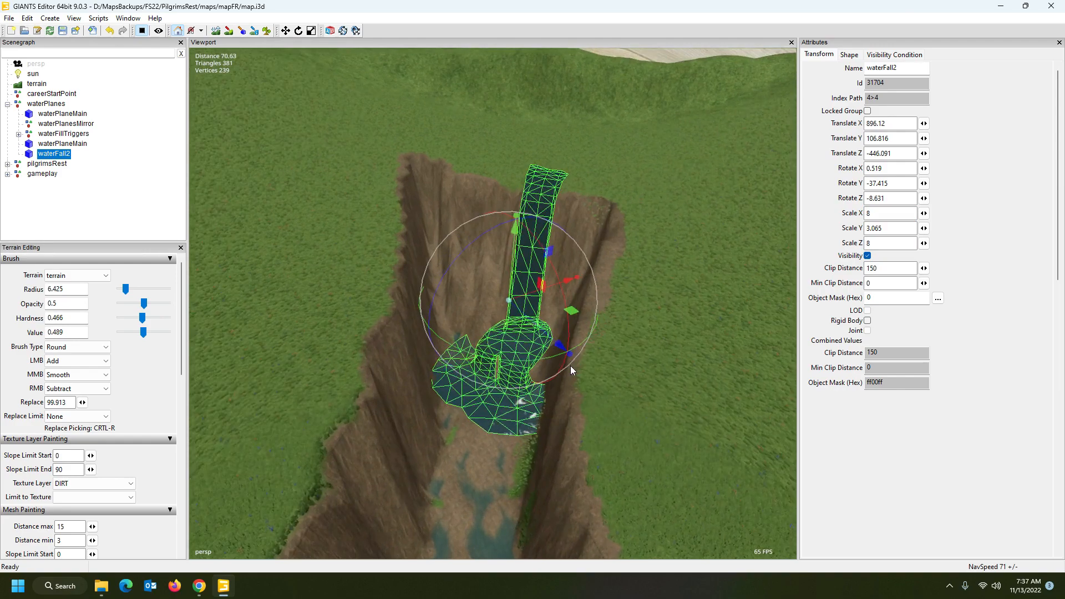
{"action": "scroll", "coordinate": [570, 365], "scroll_direction": "up", "scroll_amount": 1}
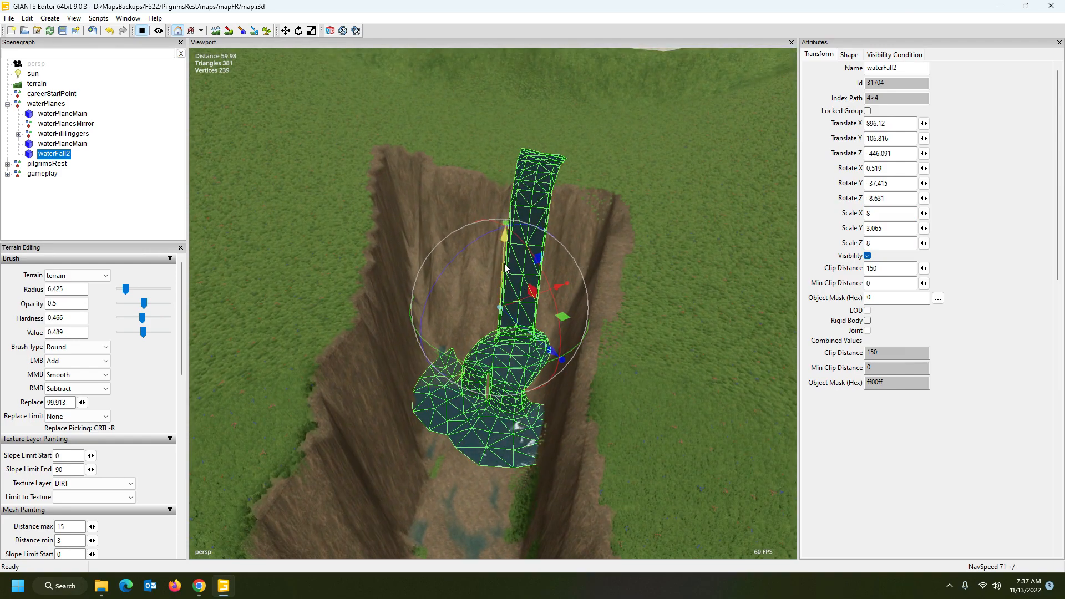
{"action": "left_click_drag", "start_coordinate": [505, 268], "coordinate": [492, 322]}
{"action": "left_click_drag", "start_coordinate": [546, 361], "coordinate": [635, 382], "text": "alt"}
{"action": "scroll", "coordinate": [715, 340], "scroll_direction": "up", "scroll_amount": 3}
{"action": "scroll", "coordinate": [635, 382], "scroll_direction": "down", "scroll_amount": 5}
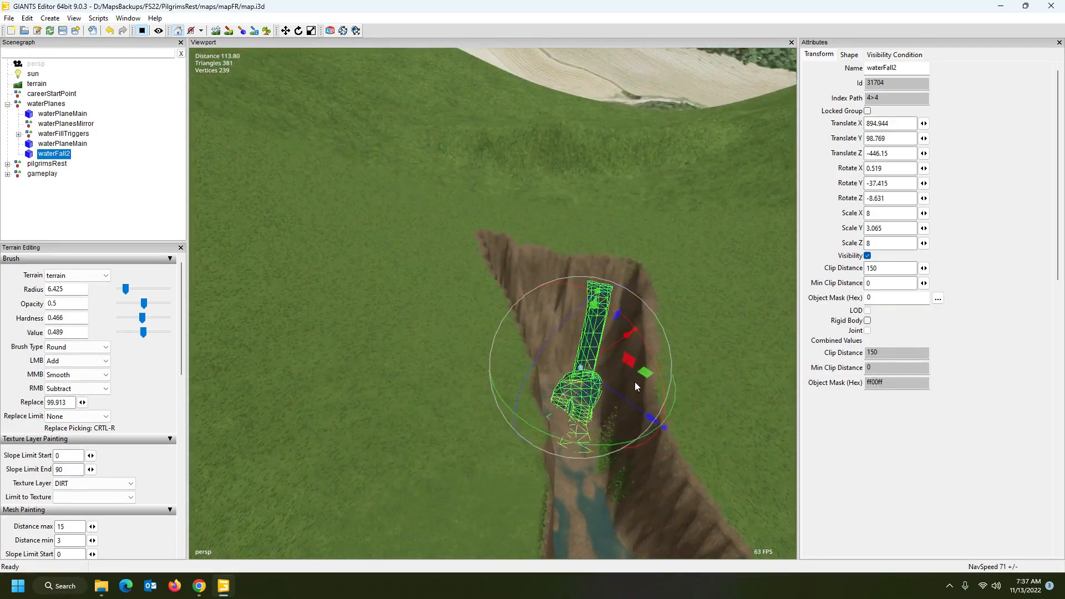
{"action": "key", "text": "Right"}
{"action": "left_click_drag", "start_coordinate": [514, 387], "coordinate": [498, 377]}
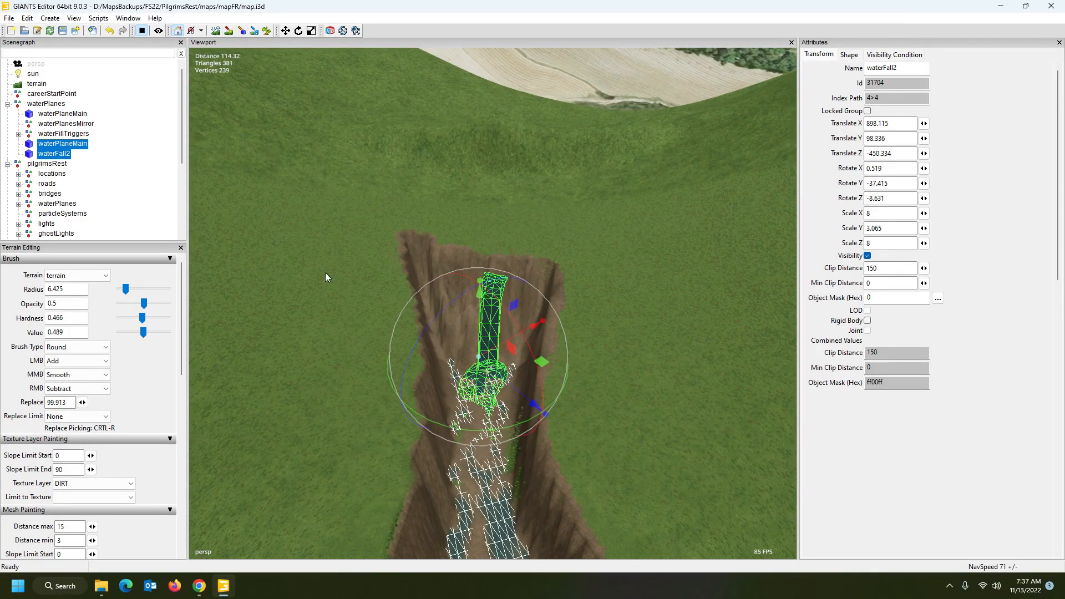
Check the enlarged waterfall from a distance, reselect waterFall2 and move it out of the canyon onto the grassy hill.
{"action": "left_click", "coordinate": [150, 192]}
{"action": "left_click_drag", "start_coordinate": [389, 311], "coordinate": [285, 271], "text": "alt"}
{"action": "scroll", "coordinate": [417, 342], "scroll_direction": "up", "scroll_amount": 4}
{"action": "scroll", "coordinate": [378, 312], "scroll_direction": "up", "scroll_amount": 3}
{"action": "scroll", "coordinate": [371, 314], "scroll_direction": "down", "scroll_amount": 6}
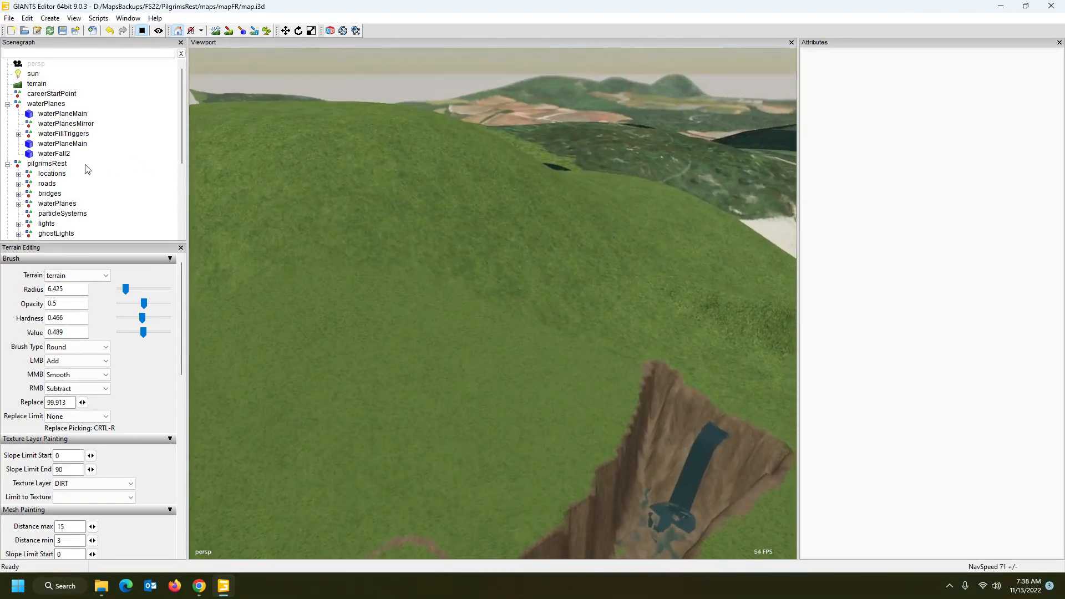
{"action": "left_click", "coordinate": [54, 154]}
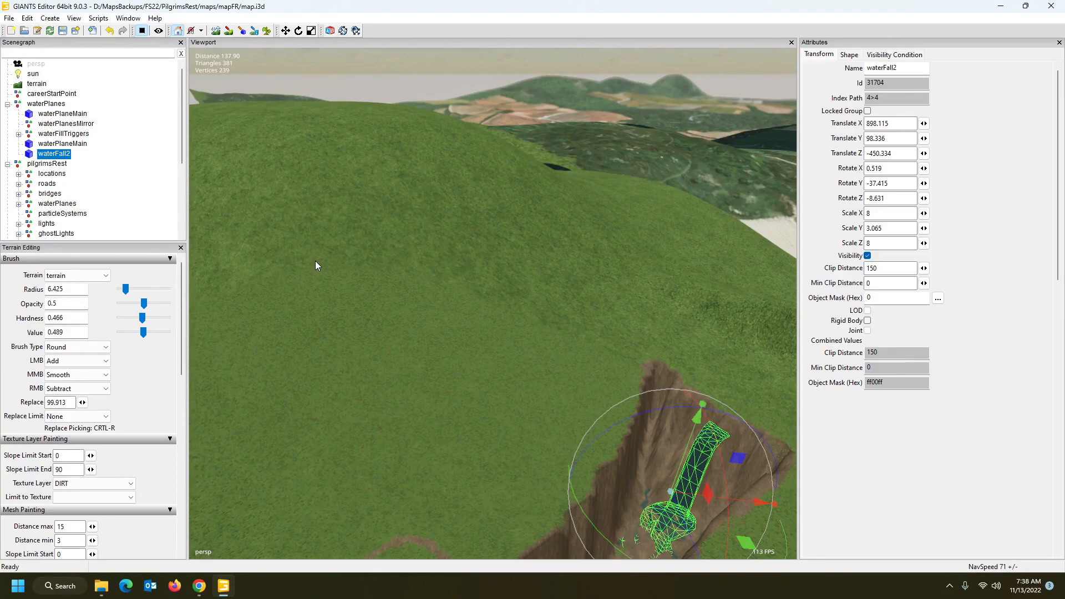
{"action": "key", "text": "ctrl+b"}
{"action": "left_click_drag", "start_coordinate": [370, 300], "coordinate": [472, 377], "text": "alt"}
{"action": "scroll", "coordinate": [472, 378], "scroll_direction": "up", "scroll_amount": 2}
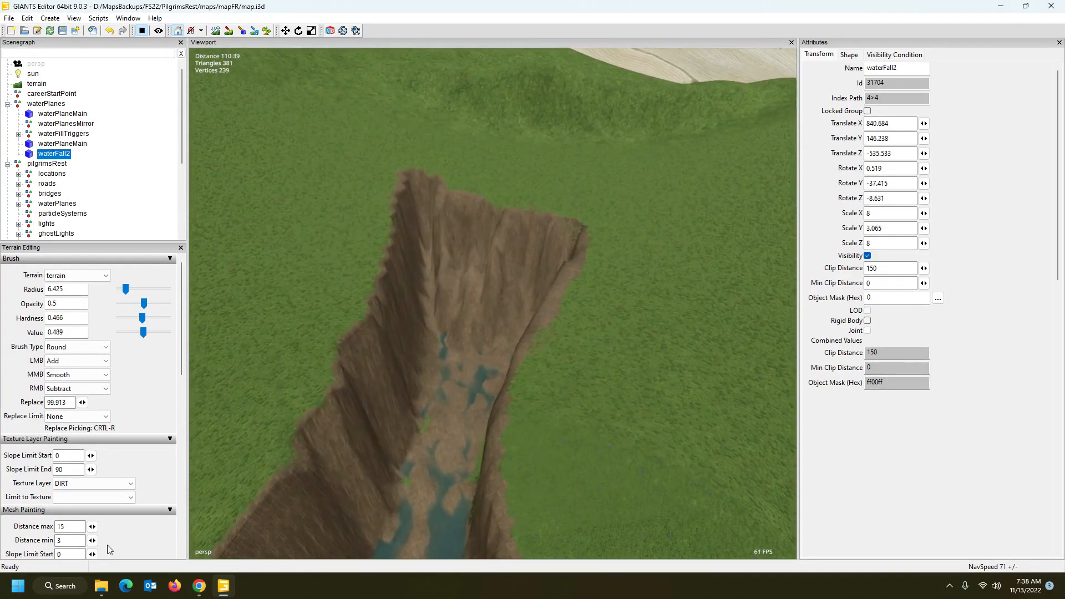
Switch to File Explorer, open the Backup (D:) drive in a new window and enter the FS19 folder inside MapsBackups.
{"action": "left_click", "coordinate": [101, 586]}
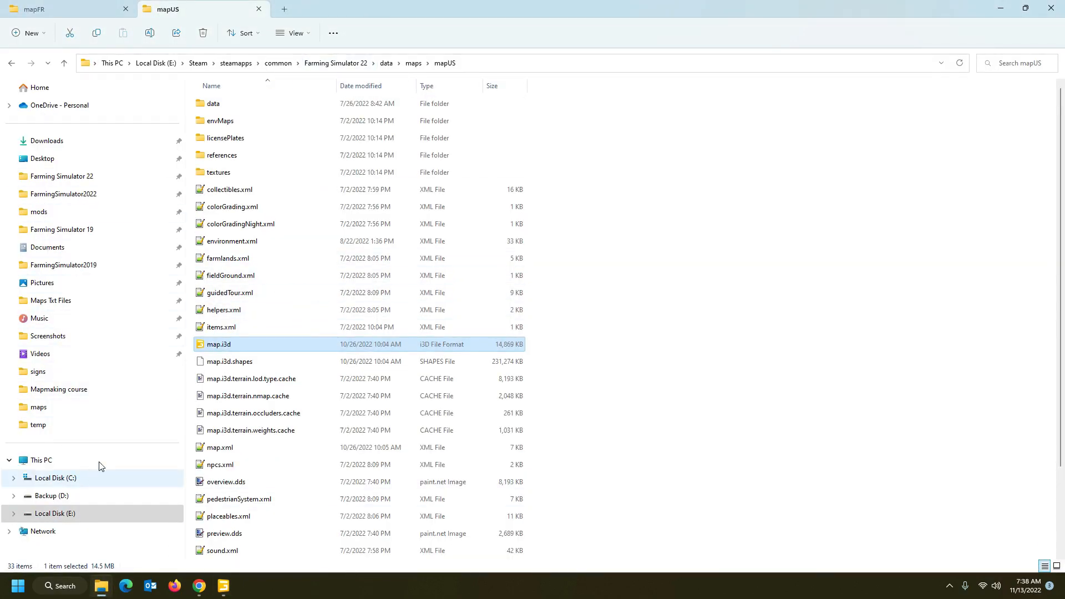
{"action": "right_click", "coordinate": [59, 514]}
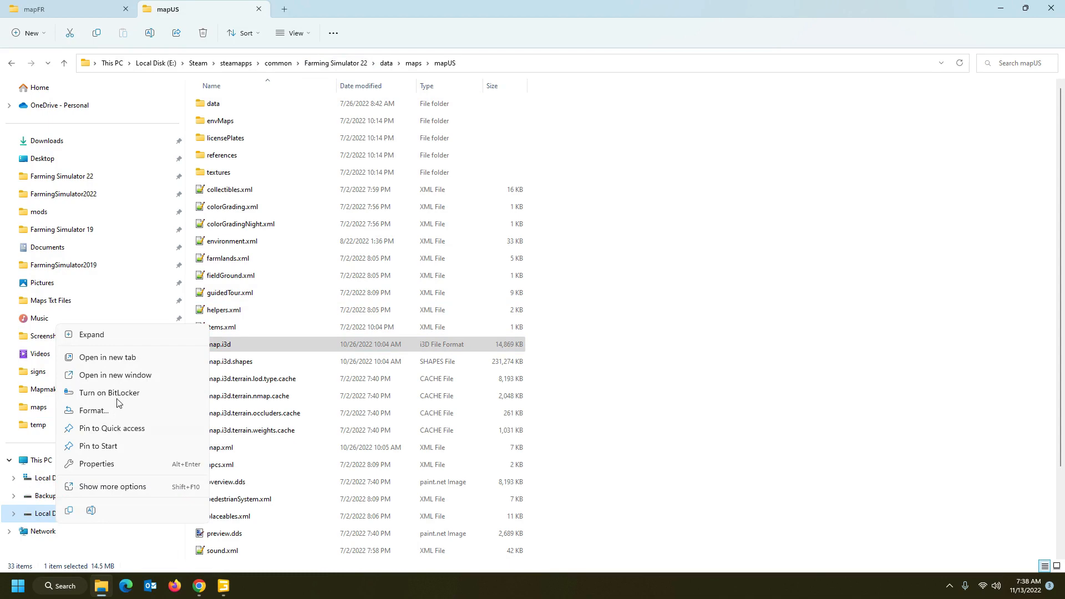
{"action": "left_click", "coordinate": [122, 374]}
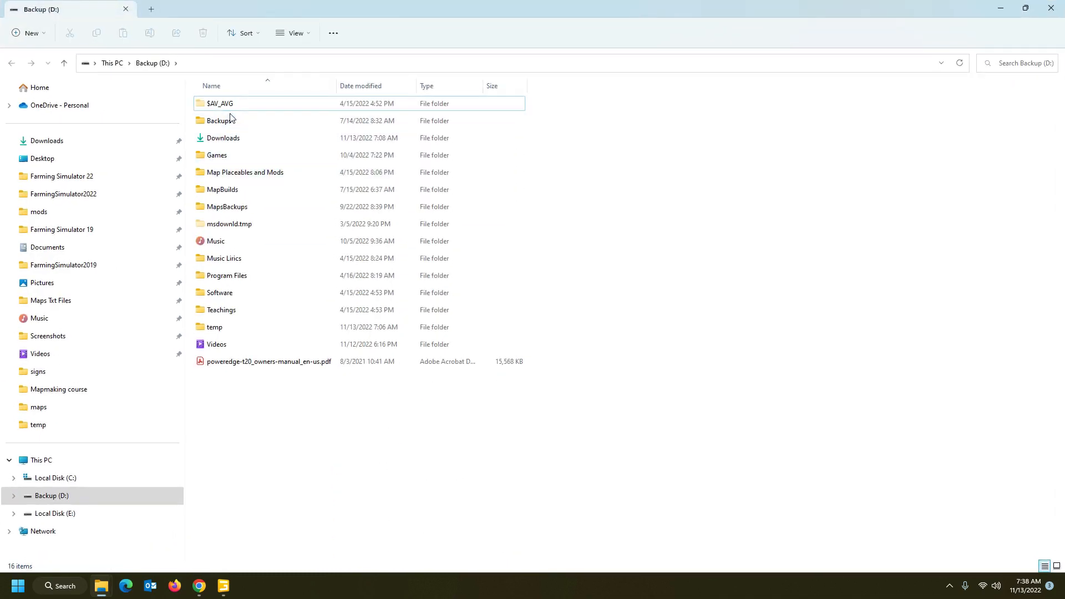
{"action": "double_click", "coordinate": [230, 207]}
{"action": "left_click", "coordinate": [218, 105]}
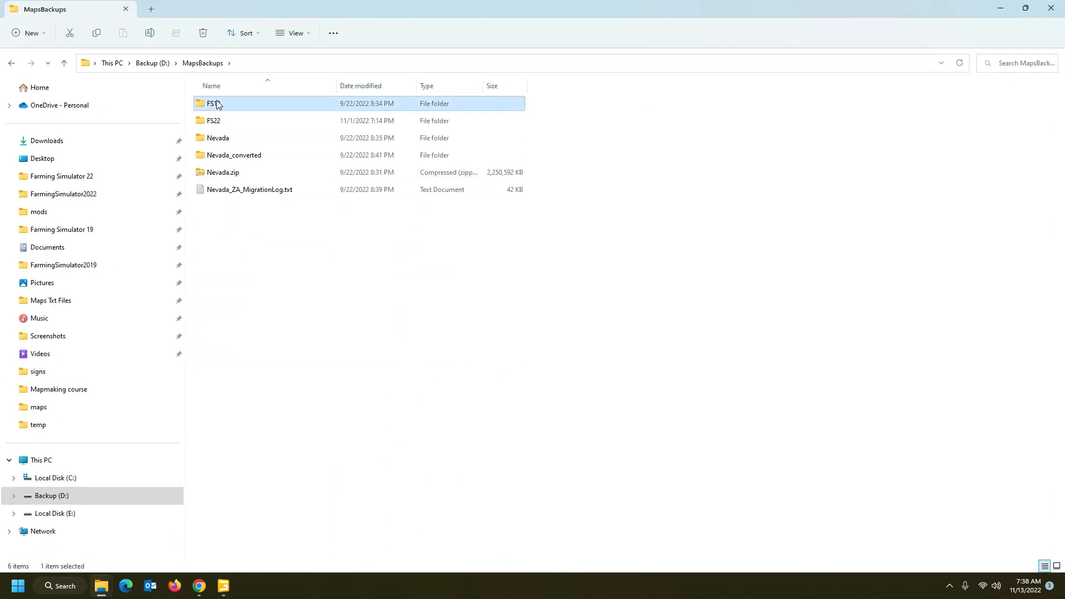
{"action": "double_click", "coordinate": [217, 104]}
Go to the maps folder of the converted FS19 map, PilgrimsRest_converted.
{"action": "double_click", "coordinate": [236, 259]}
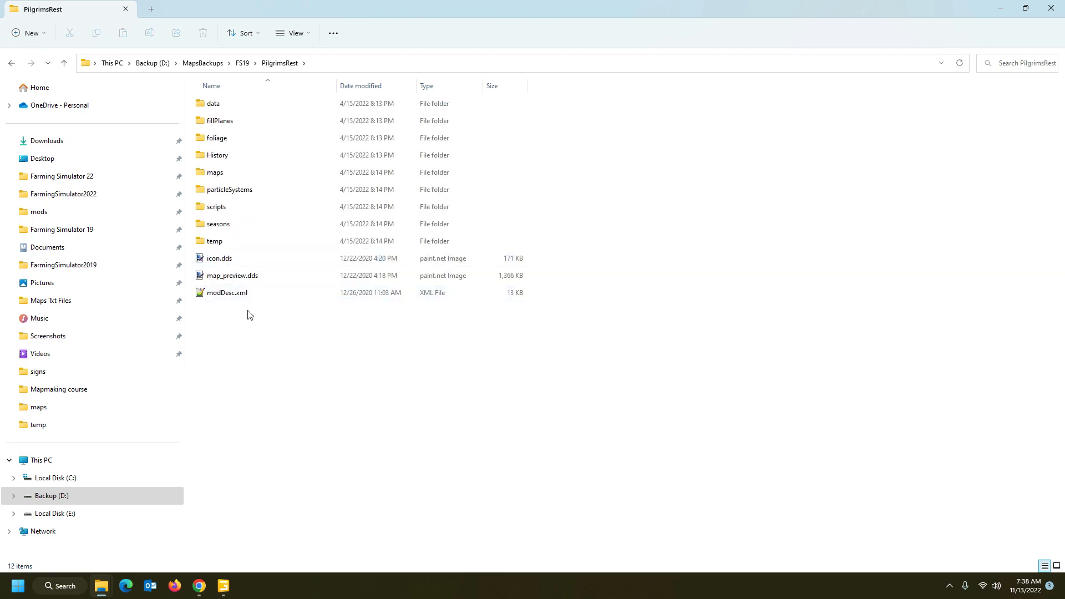
{"action": "left_click", "coordinate": [243, 62]}
{"action": "double_click", "coordinate": [237, 277]}
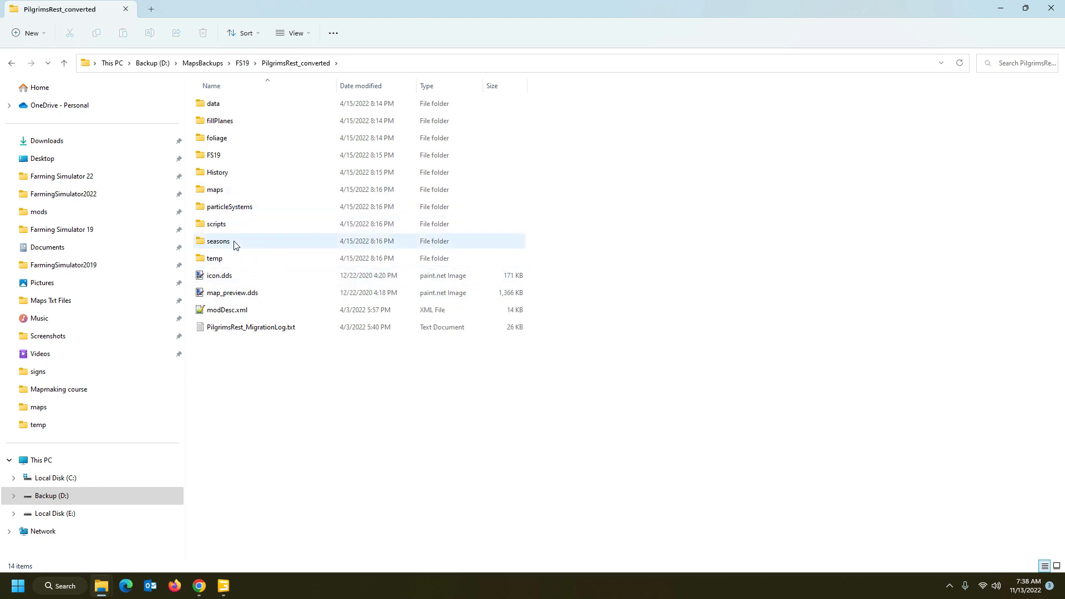
{"action": "double_click", "coordinate": [227, 196]}
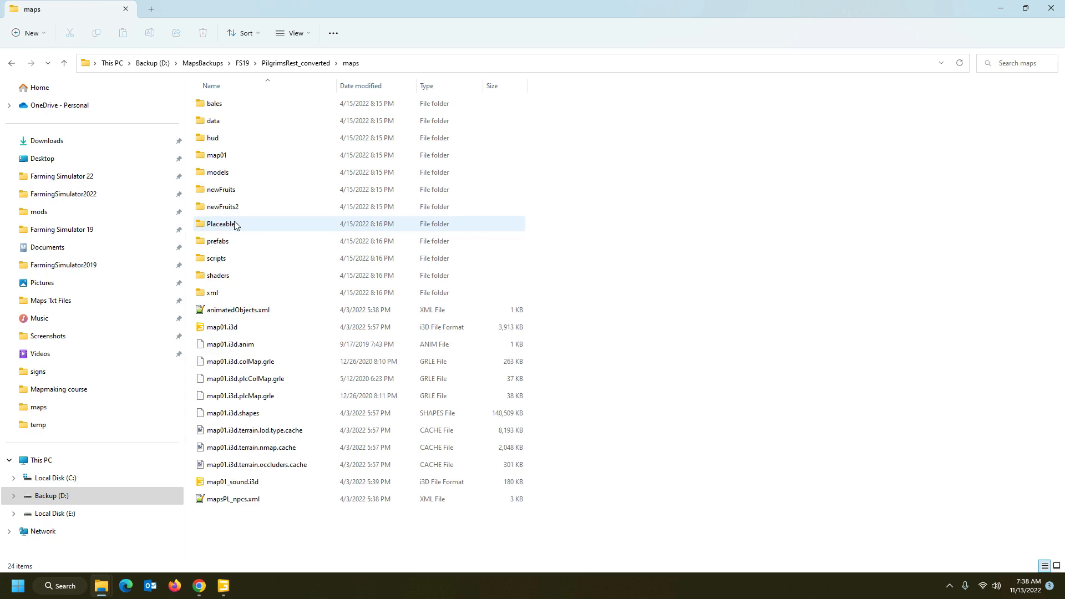
Open map01.i3d from the maps folder with GIANTS Editor version 9.0.3.
{"action": "double_click", "coordinate": [248, 328]}
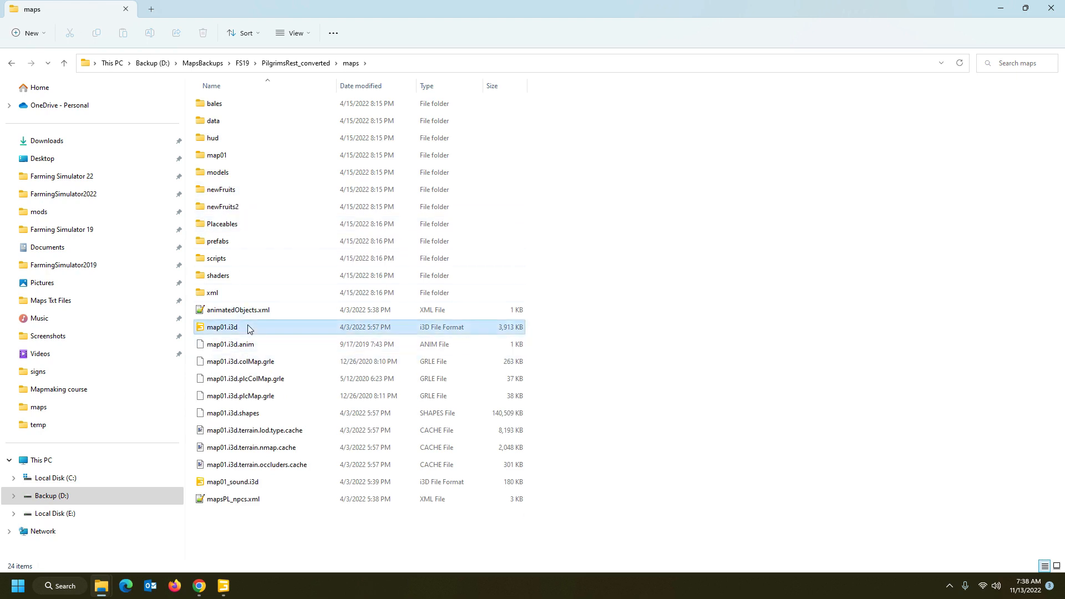
{"action": "left_click", "coordinate": [413, 275]}
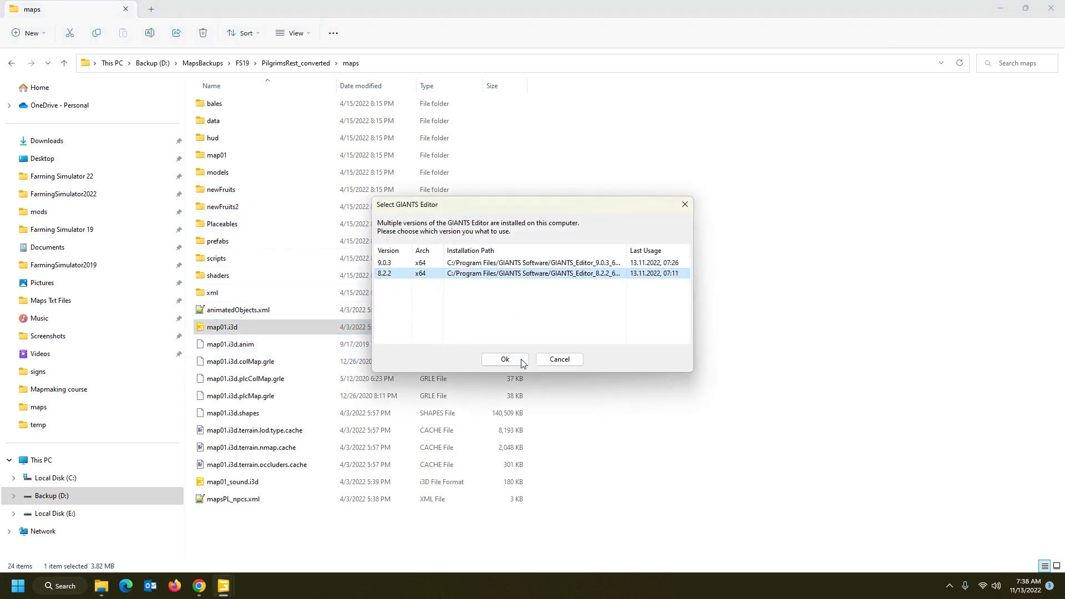
{"action": "left_click", "coordinate": [388, 263]}
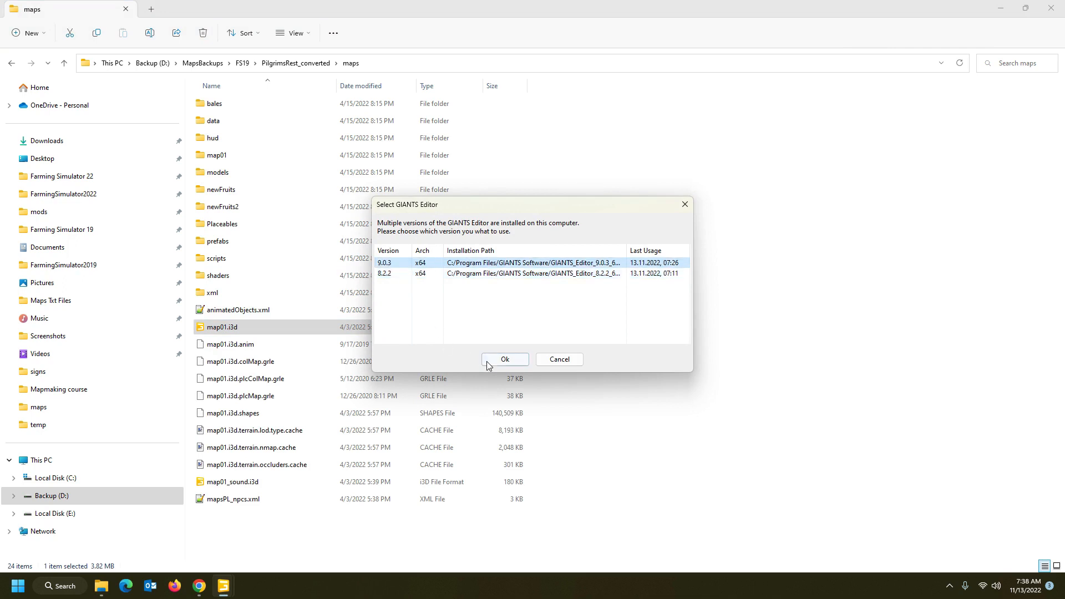
{"action": "left_click", "coordinate": [486, 364]}
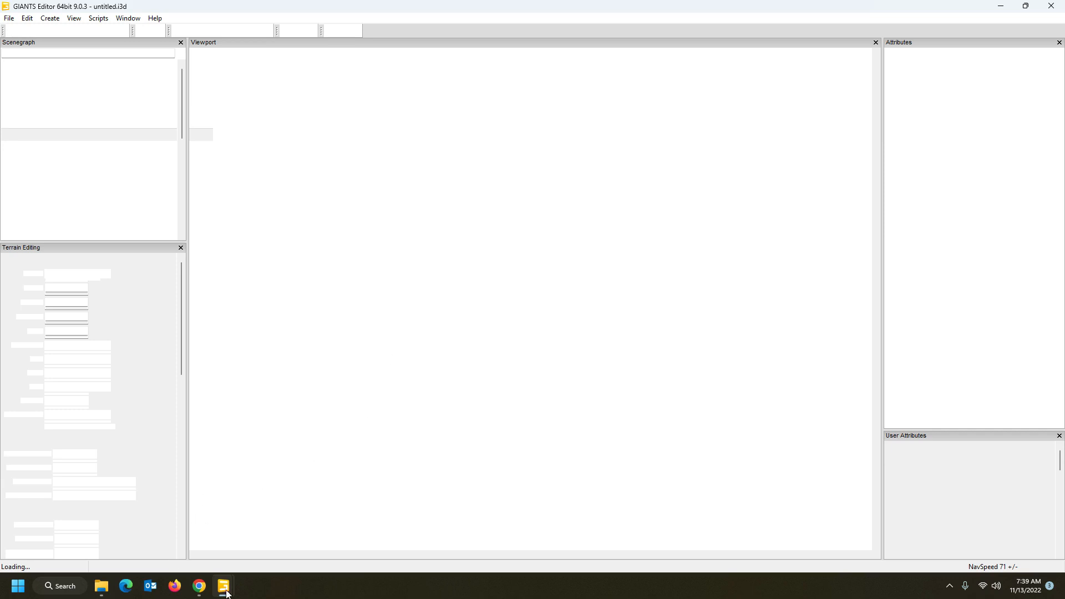
{"action": "mouse_move", "coordinate": [224, 589]}
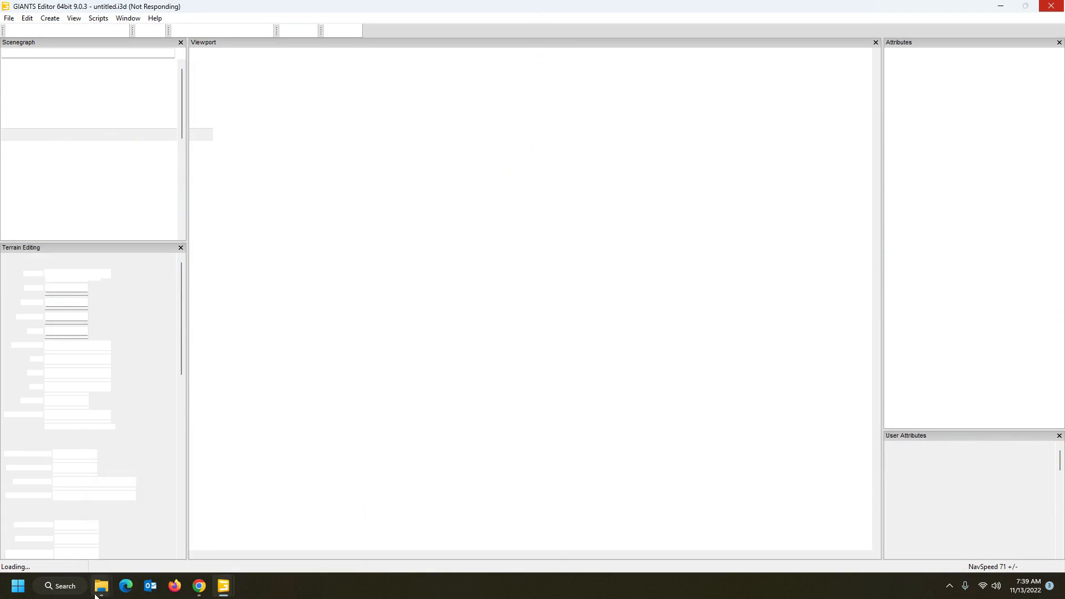
{"action": "mouse_move", "coordinate": [102, 586]}
{"action": "left_click", "coordinate": [65, 537]}
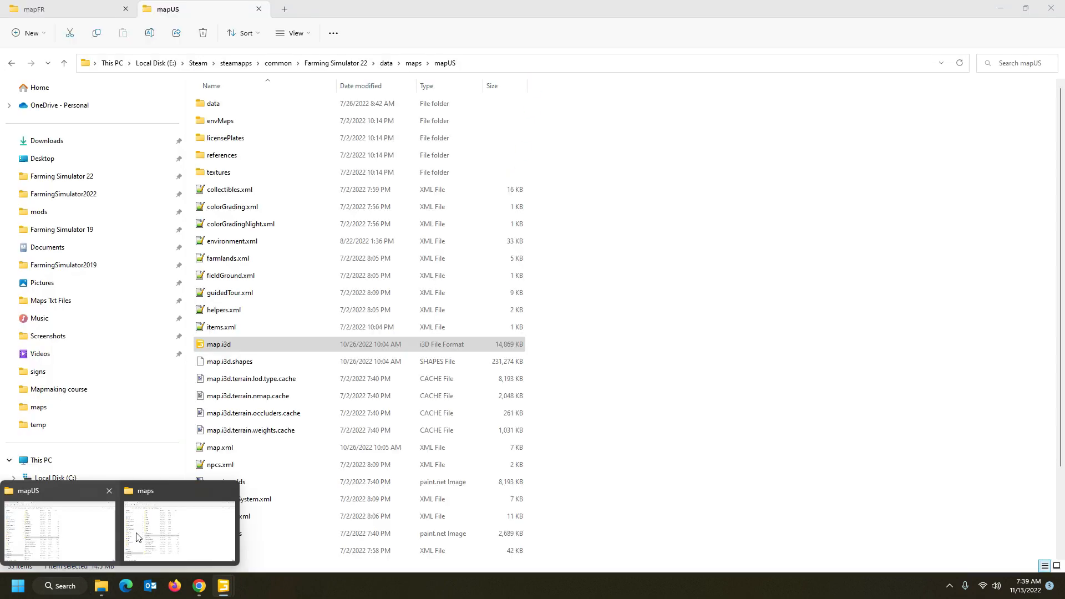
{"action": "mouse_move", "coordinate": [179, 534]}
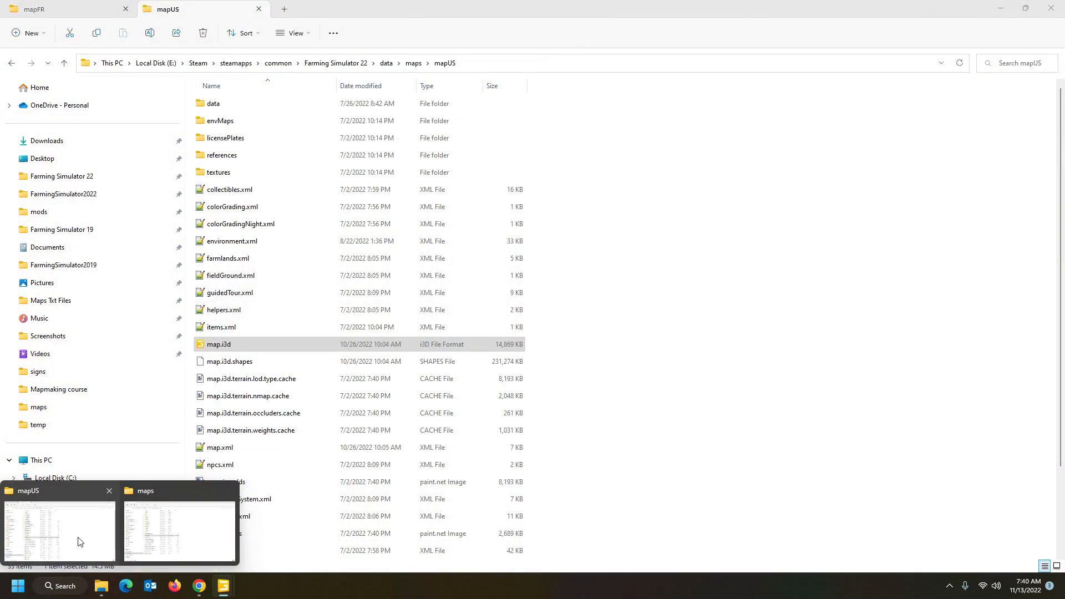
{"action": "left_click", "coordinate": [78, 542]}
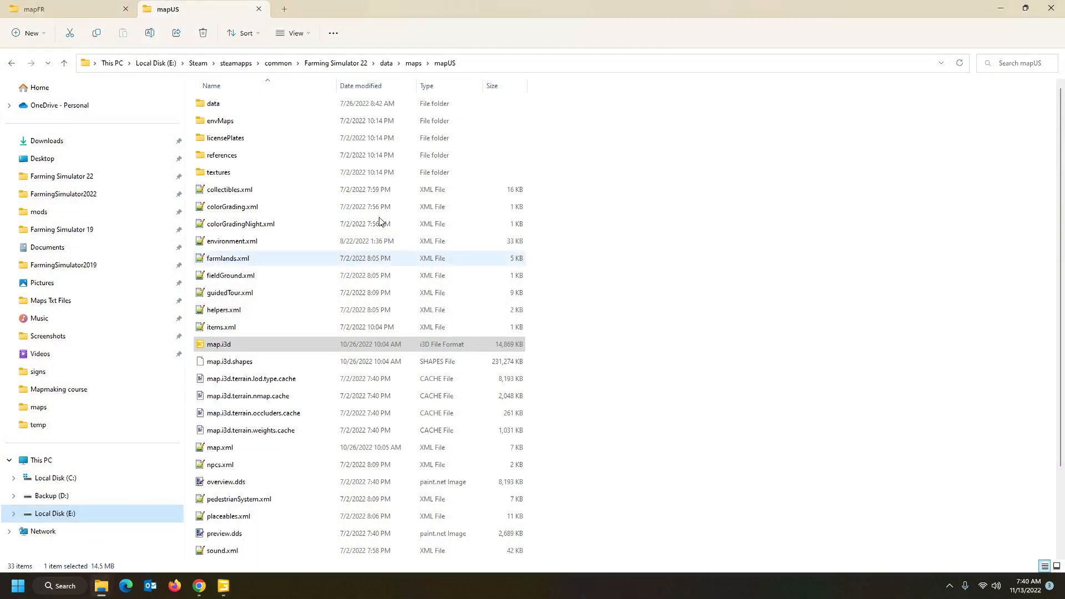
{"action": "scroll", "coordinate": [258, 291], "scroll_direction": "down", "scroll_amount": 2}
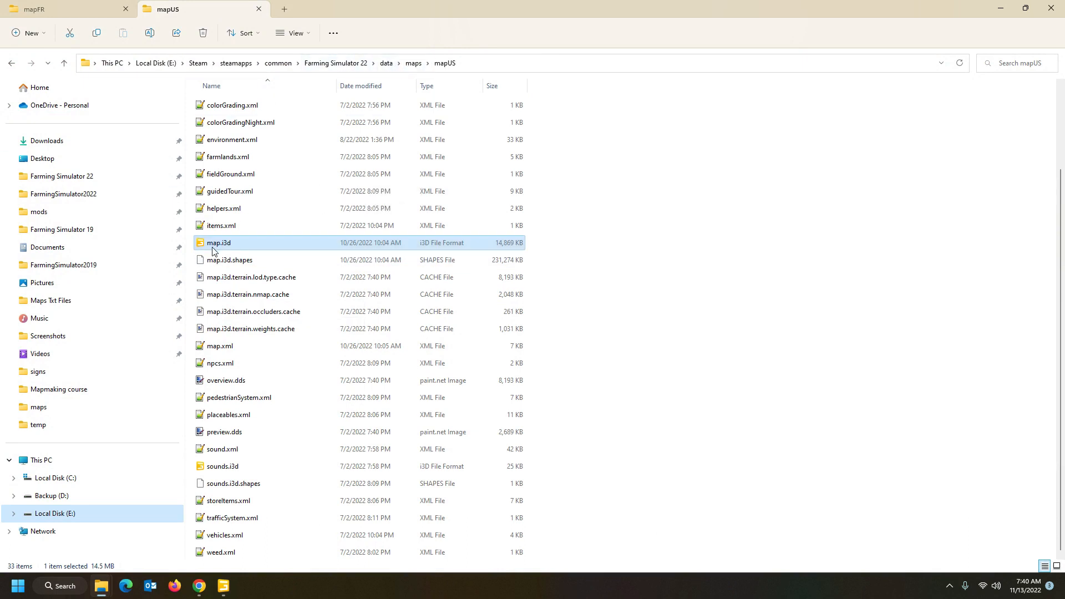
{"action": "mouse_move", "coordinate": [233, 596]}
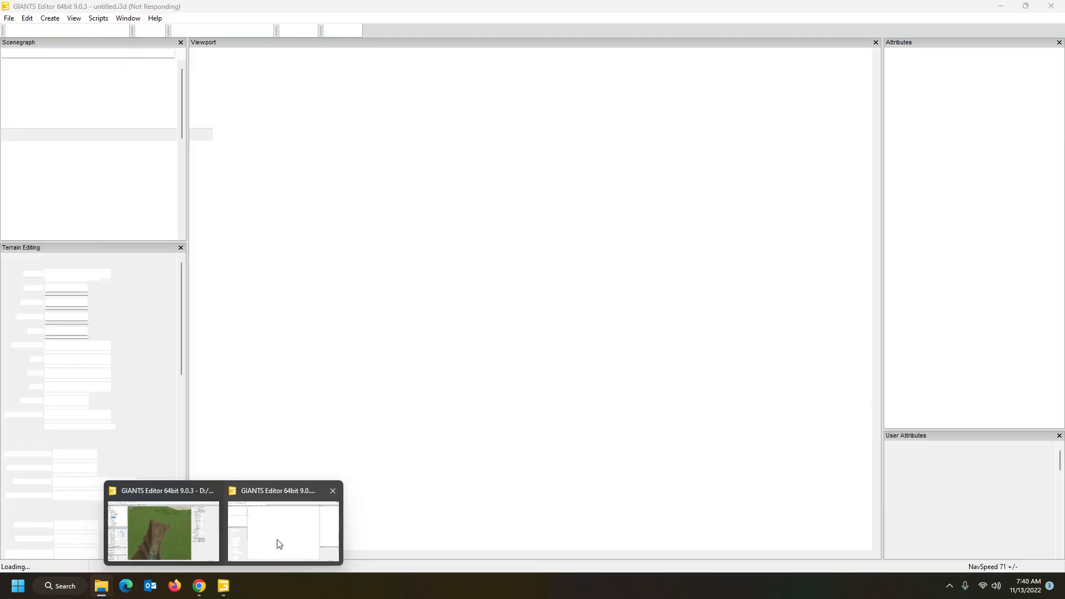
{"action": "mouse_move", "coordinate": [186, 540]}
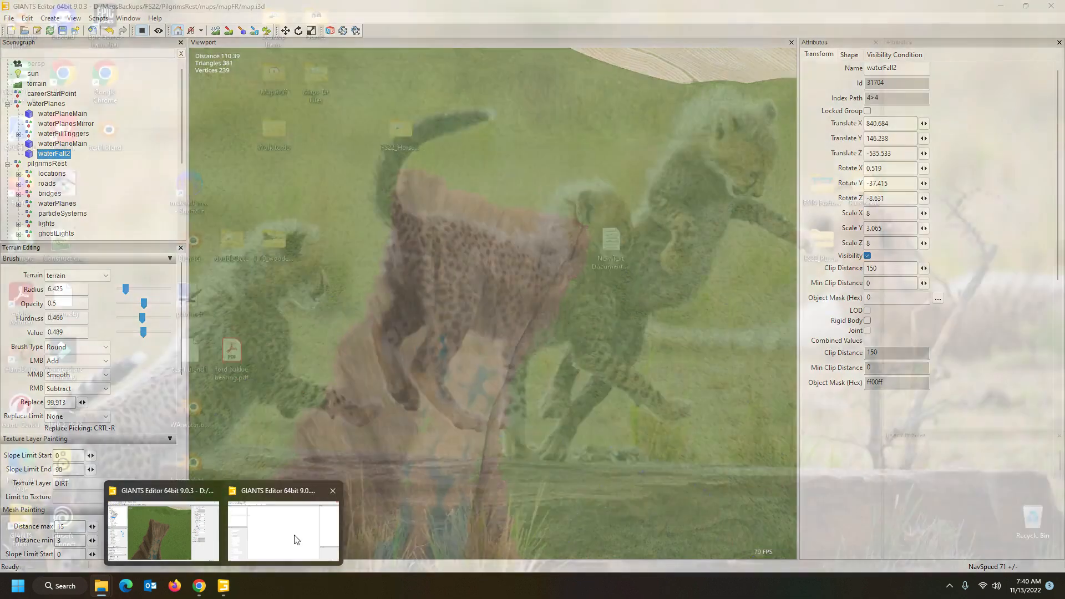
{"action": "left_click", "coordinate": [281, 533]}
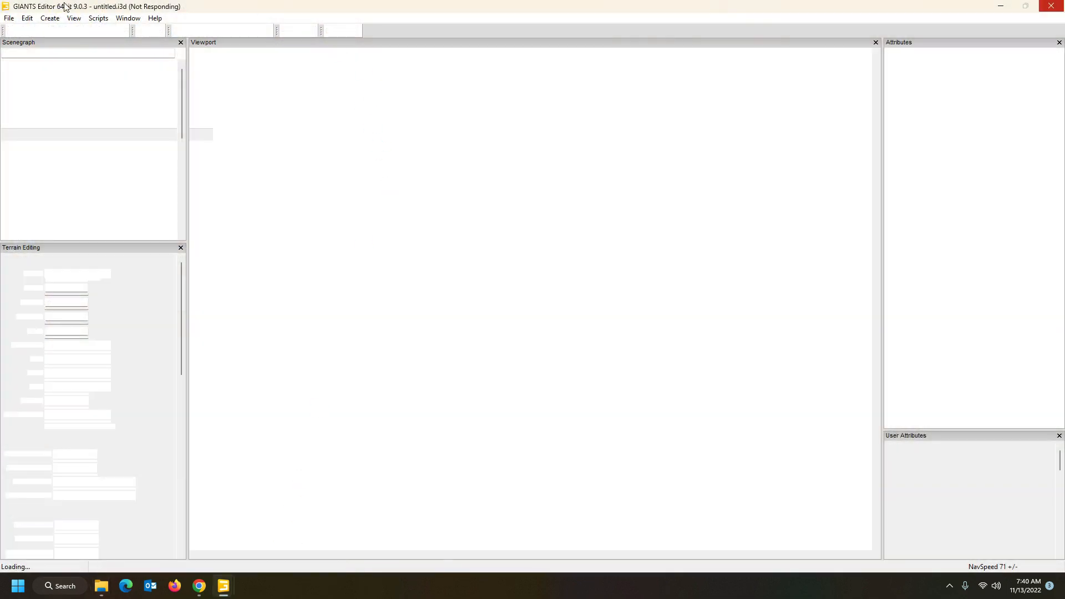
Save the FS22 PilgrimsRest map.i3d and close its editor window, leaving the window that is loading map01.i3d open.
{"action": "mouse_move", "coordinate": [227, 588]}
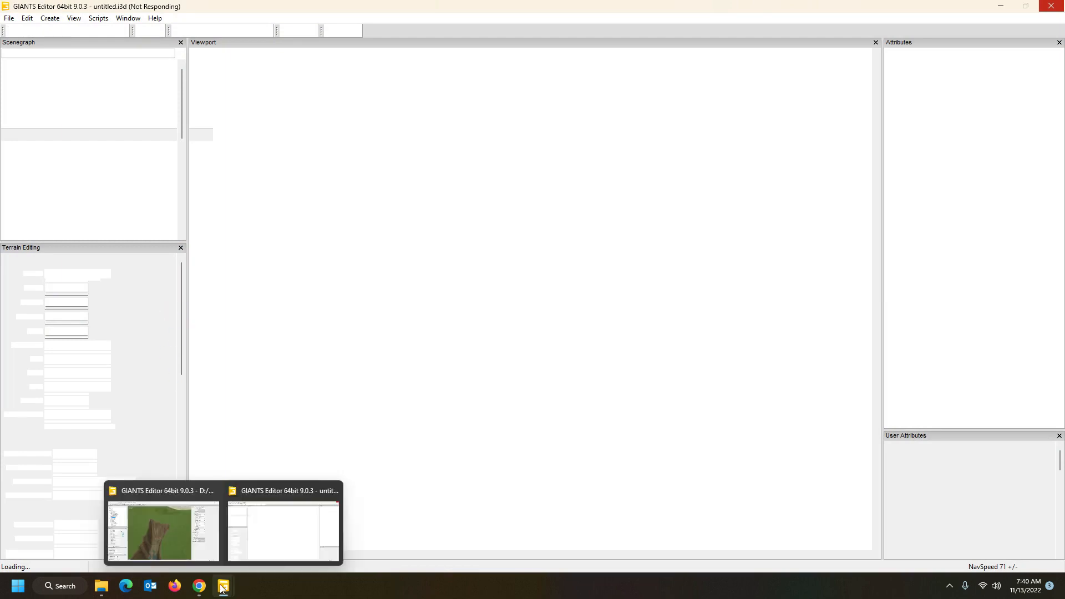
{"action": "left_click", "coordinate": [161, 527]}
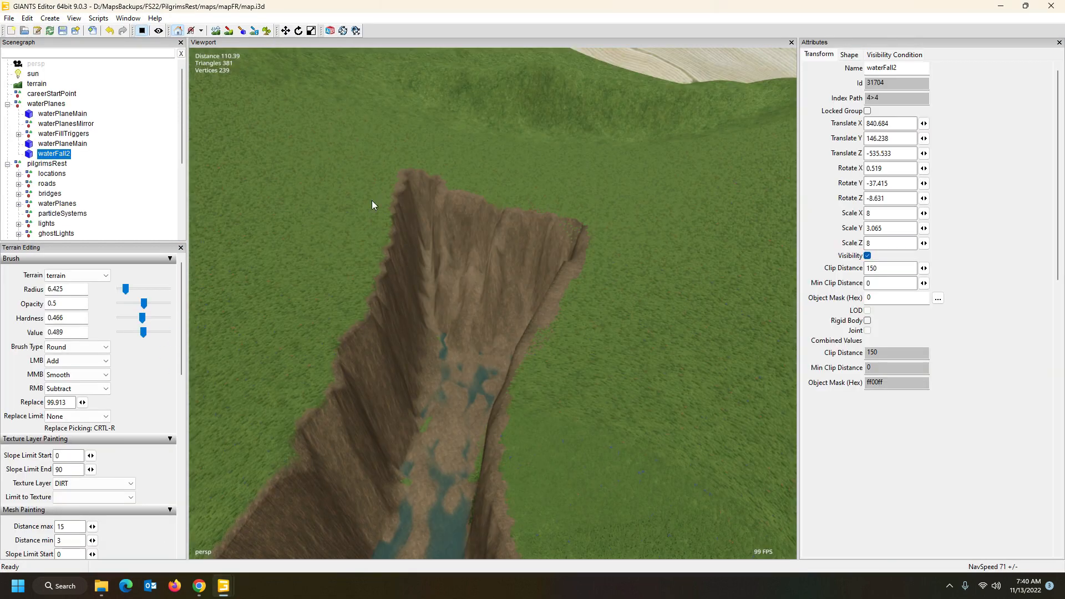
{"action": "left_click", "coordinate": [62, 32]}
{"action": "mouse_move", "coordinate": [223, 586]}
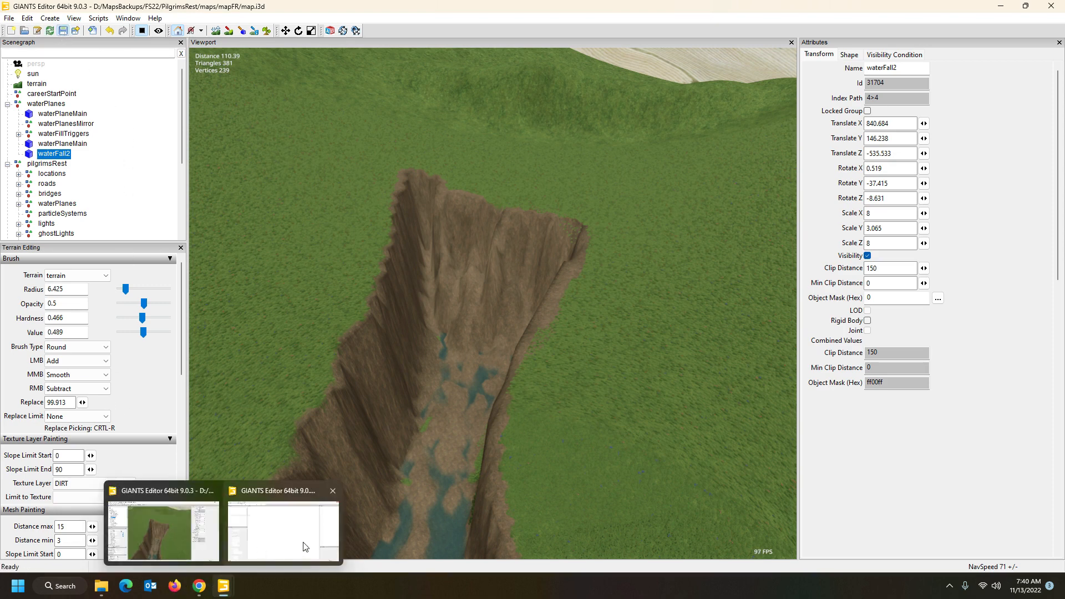
{"action": "left_click", "coordinate": [303, 546]}
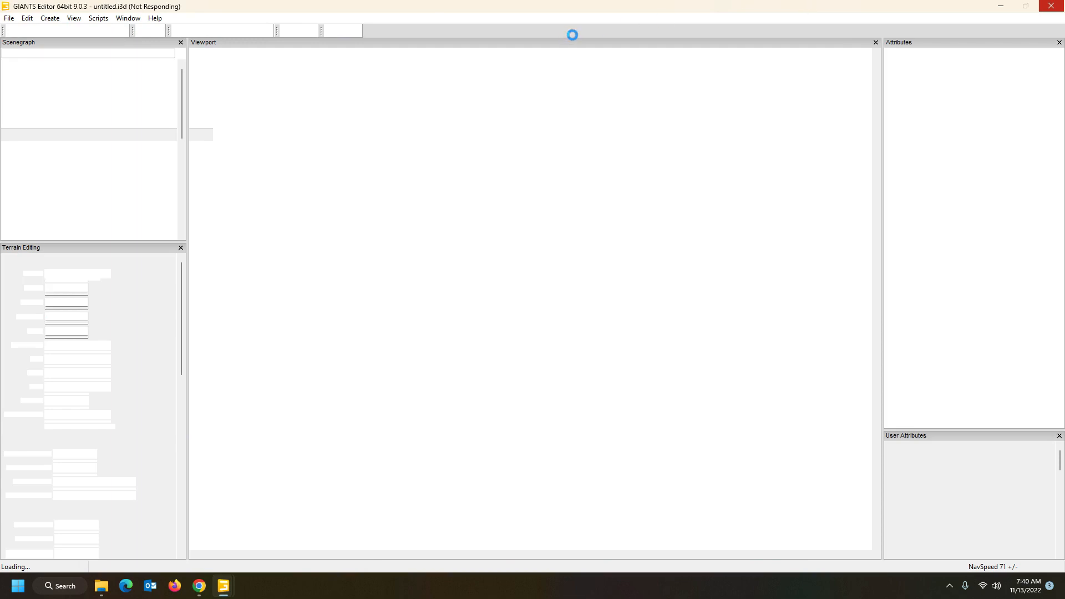
{"action": "mouse_move", "coordinate": [224, 586]}
{"action": "left_click", "coordinate": [186, 535]}
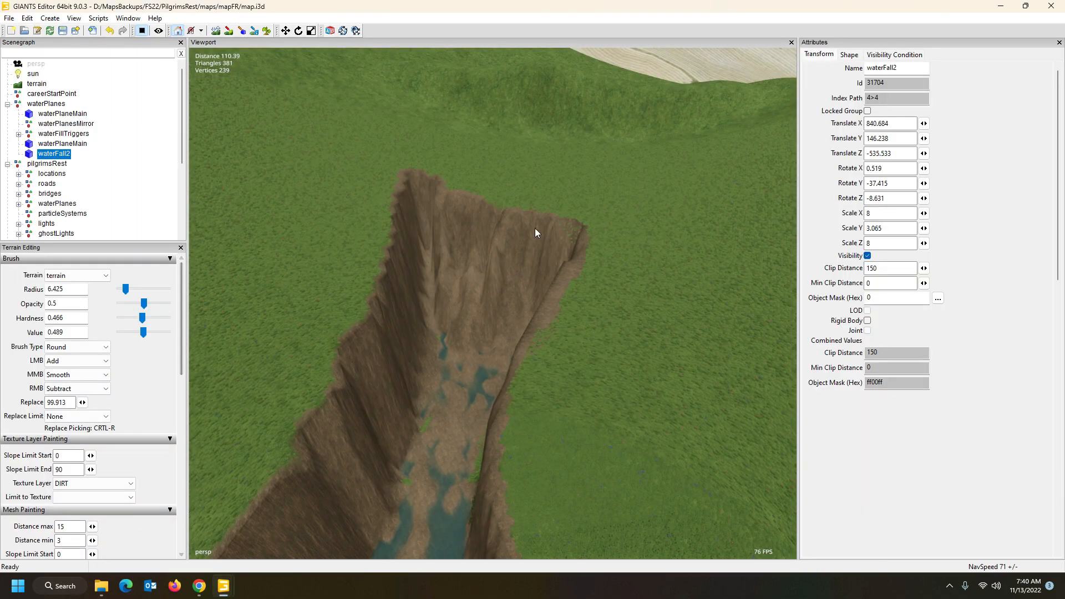
{"action": "left_click", "coordinate": [1053, 7]}
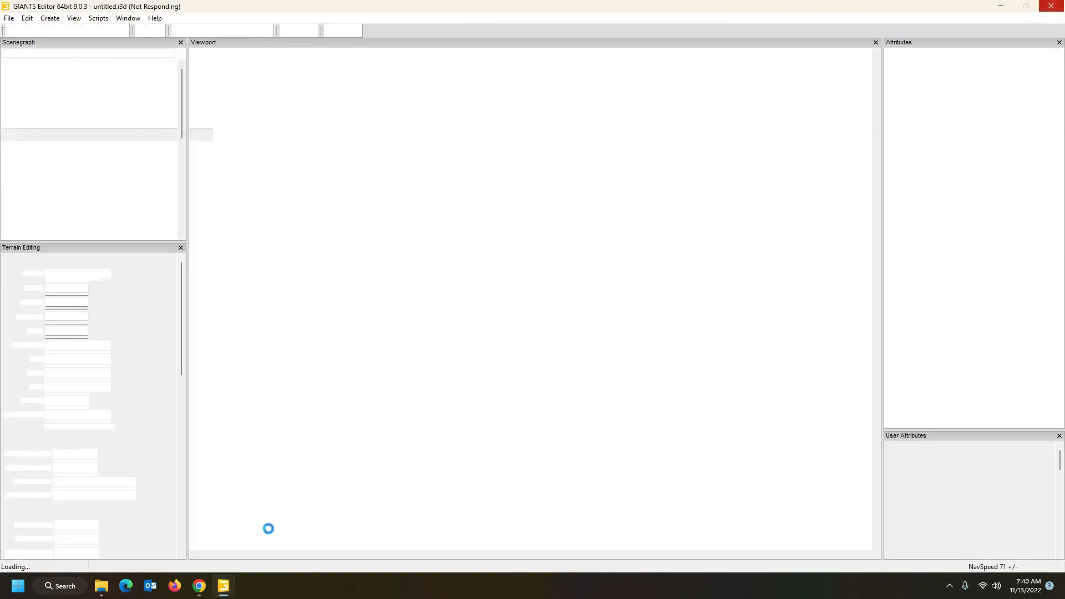
Navigate the converted FS19 map from the farm fields to the rock wall at the canyon's end below the lake.
{"action": "mouse_move", "coordinate": [226, 595]}
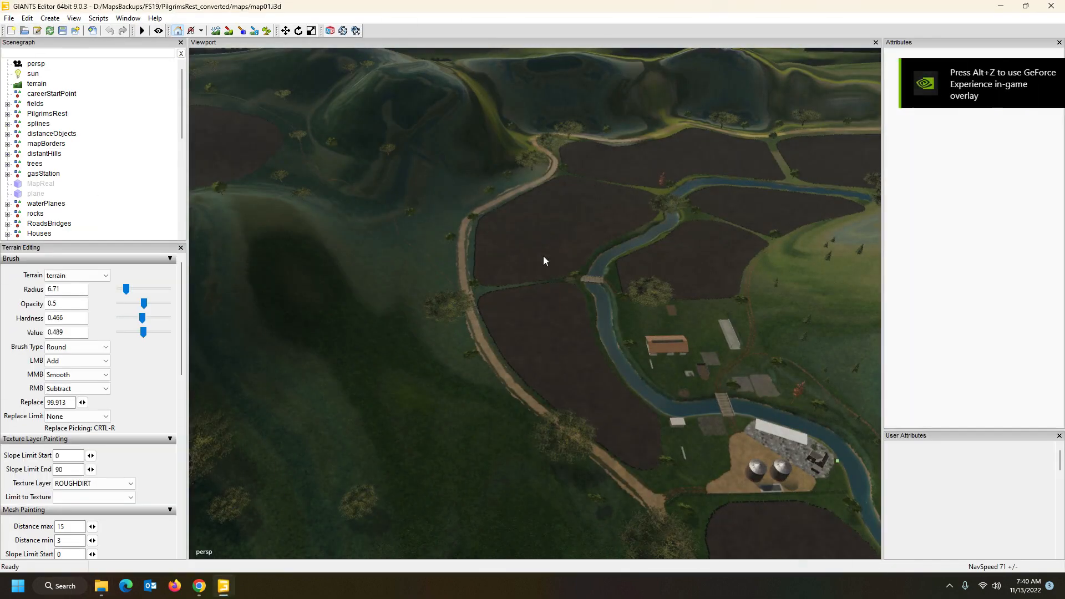
{"action": "left_click_drag", "start_coordinate": [472, 310], "coordinate": [604, 359], "text": "alt"}
{"action": "scroll", "coordinate": [720, 312], "scroll_direction": "up", "scroll_amount": 5}
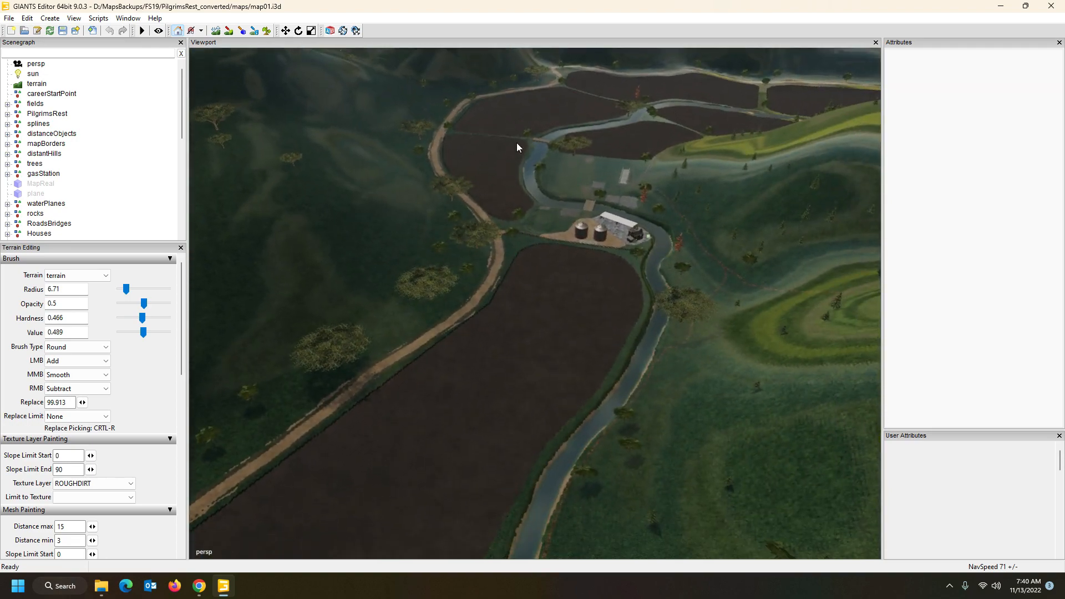
{"action": "left_click_drag", "start_coordinate": [407, 206], "coordinate": [478, 214], "text": "alt"}
{"action": "left_click_drag", "start_coordinate": [645, 309], "coordinate": [511, 287], "text": "alt"}
{"action": "scroll", "coordinate": [444, 233], "scroll_direction": "up", "scroll_amount": 10}
{"action": "scroll", "coordinate": [574, 295], "scroll_direction": "up", "scroll_amount": 10}
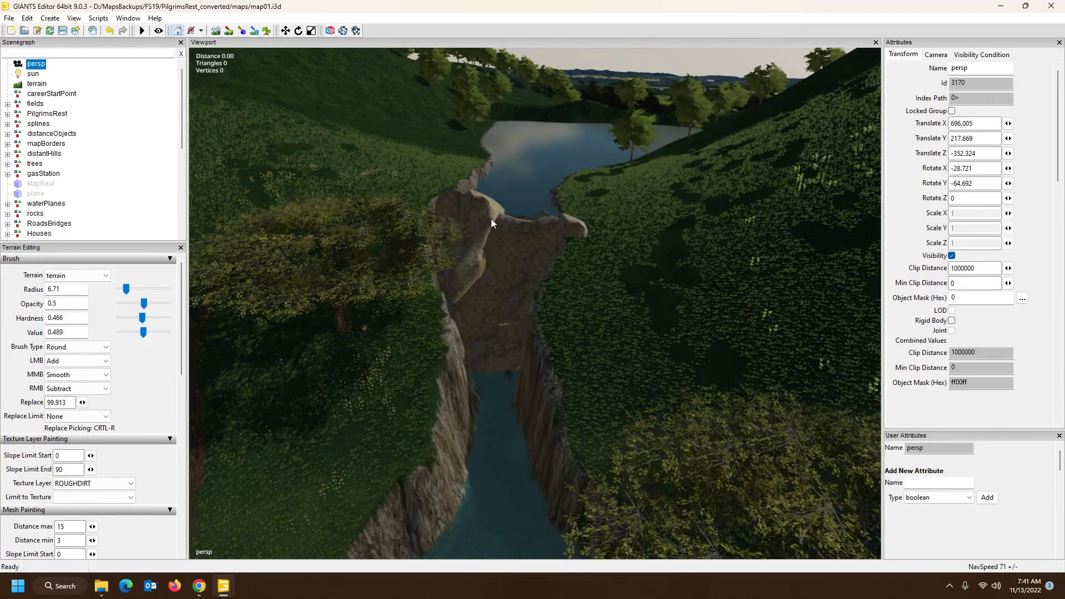
Area-select the objects at the canyon's rock wall and locate their rock03 entries in the scene hierarchy.
{"action": "left_click_drag", "start_coordinate": [523, 289], "coordinate": [524, 289]}
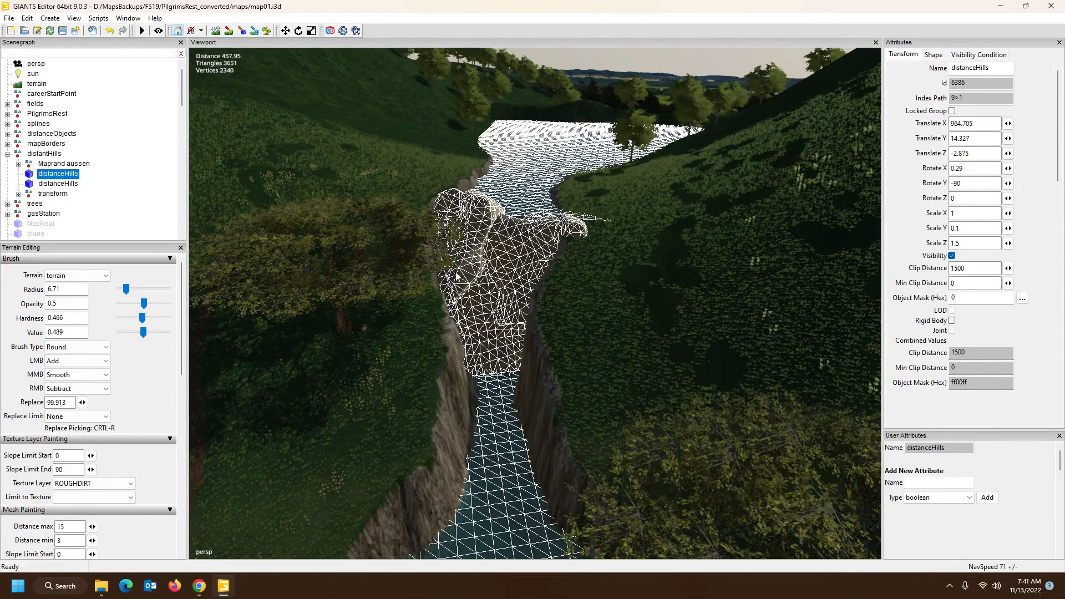
{"action": "scroll", "coordinate": [94, 202], "scroll_direction": "down", "scroll_amount": 4}
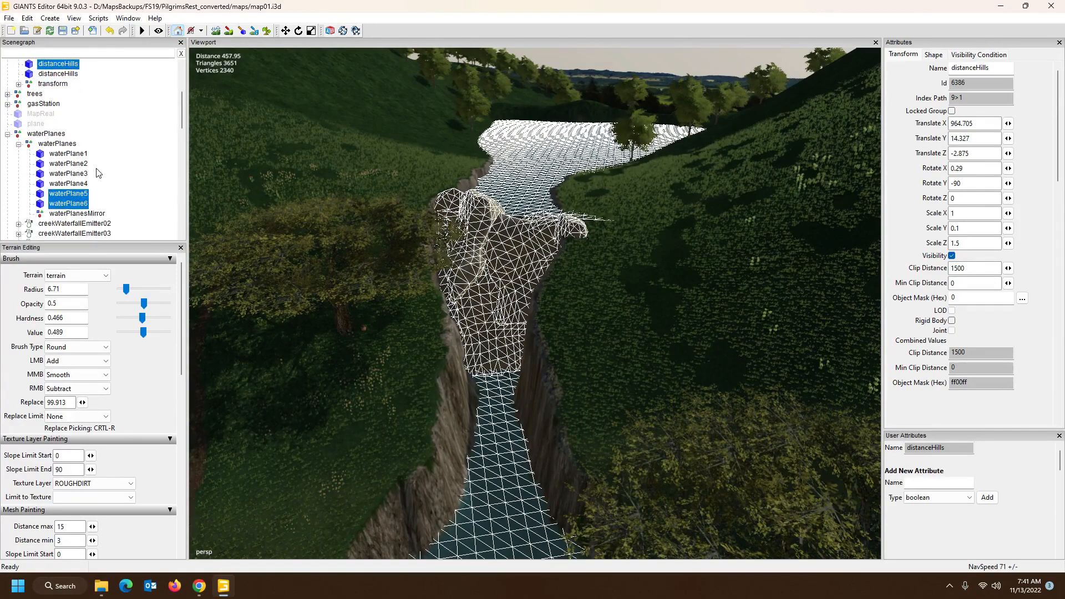
{"action": "scroll", "coordinate": [94, 202], "scroll_direction": "down", "scroll_amount": 10}
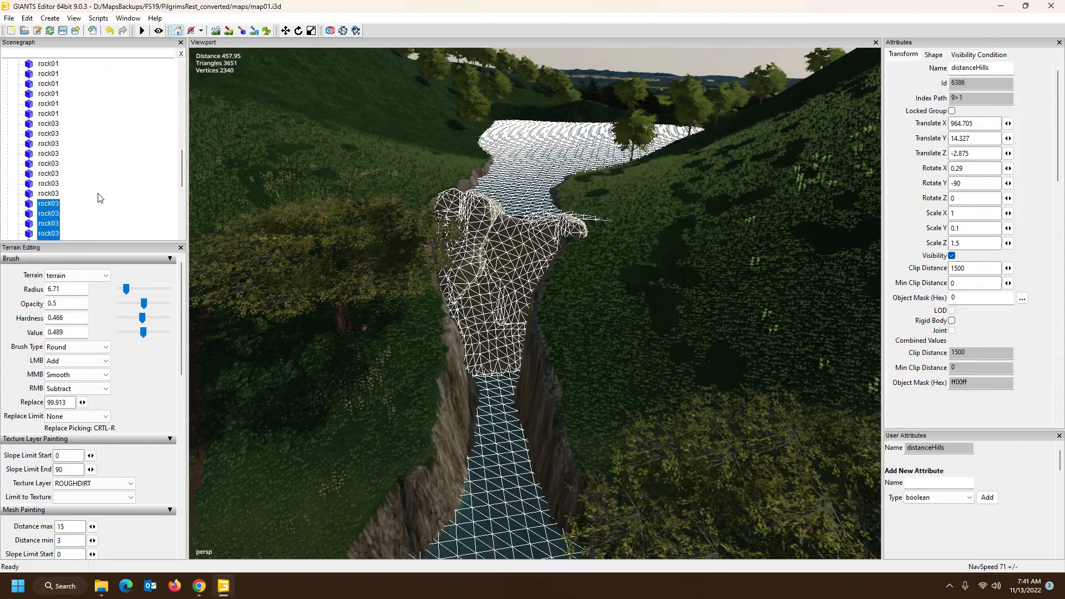
Check the last rock03 entries one by one against the canyon wall and select the five that form it.
{"action": "left_click", "coordinate": [48, 144]}
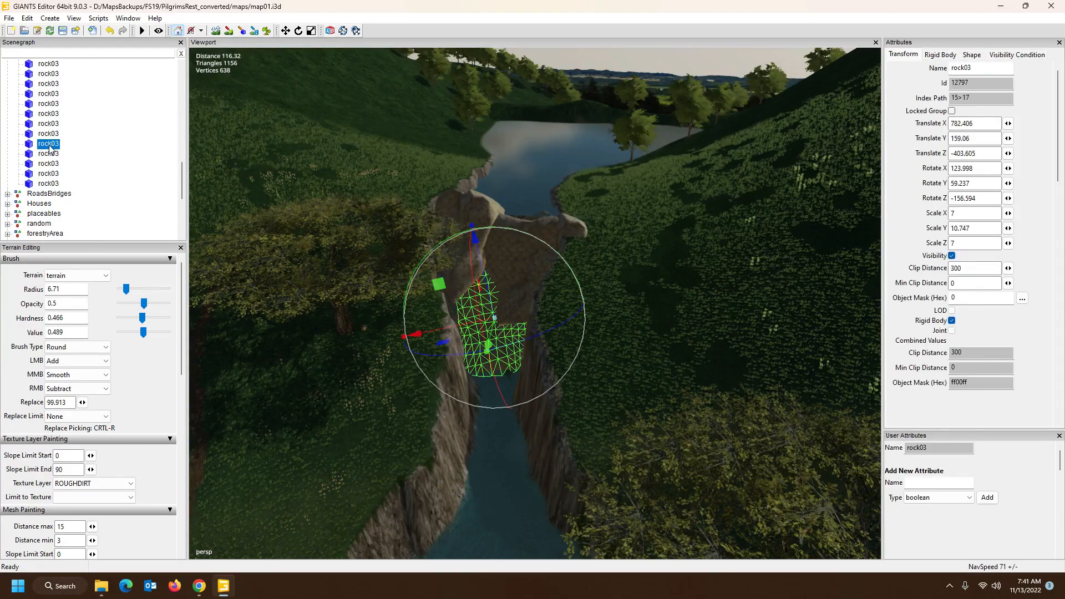
{"action": "left_click", "coordinate": [50, 154]}
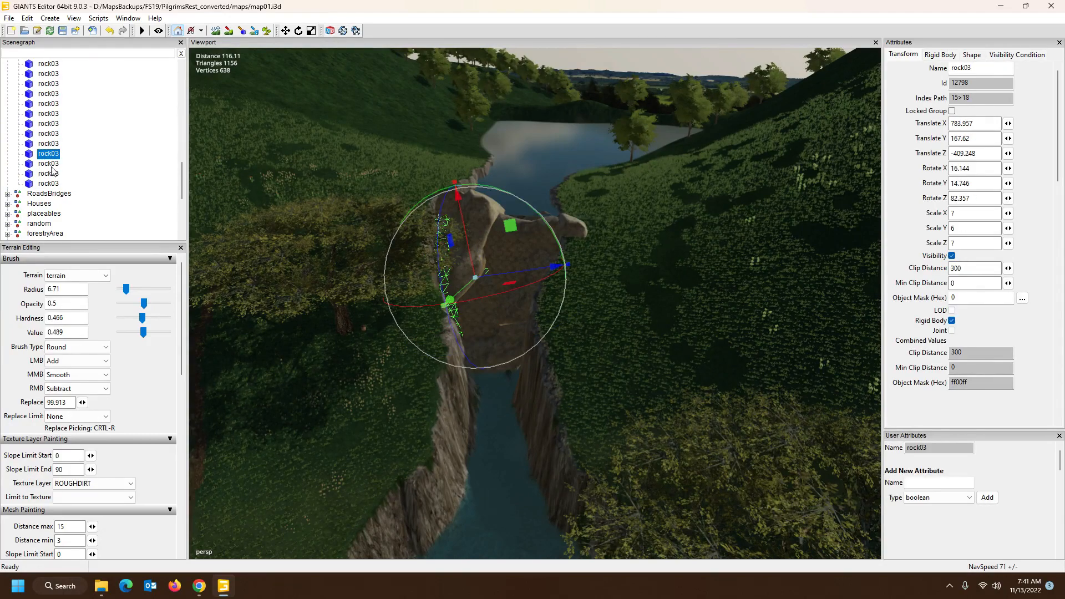
{"action": "left_click", "coordinate": [51, 166]}
{"action": "left_click", "coordinate": [51, 175]}
{"action": "left_click", "coordinate": [50, 185]}
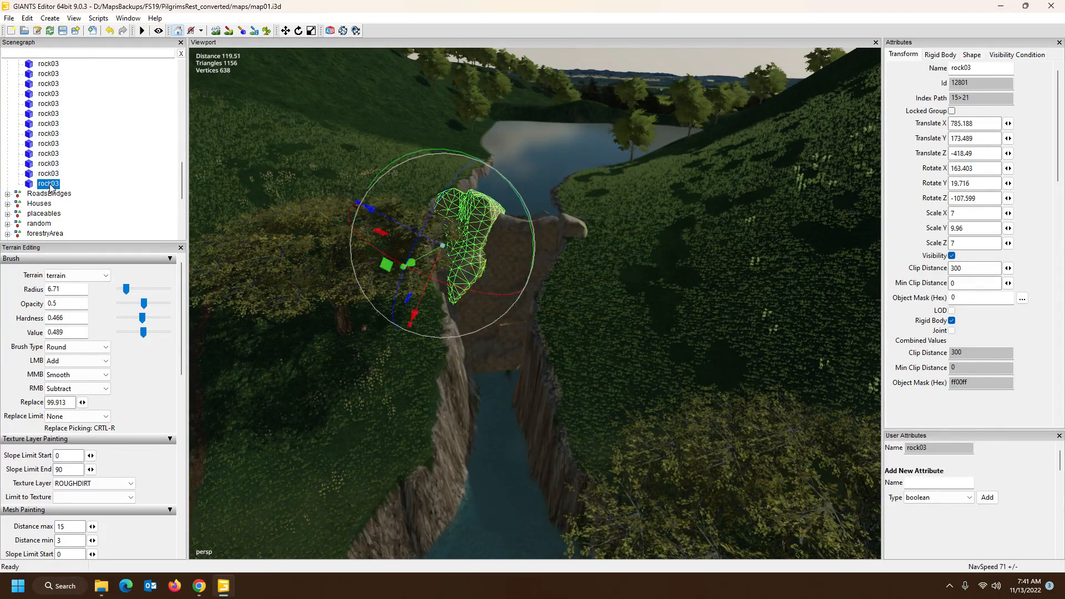
{"action": "left_click", "coordinate": [47, 144]}
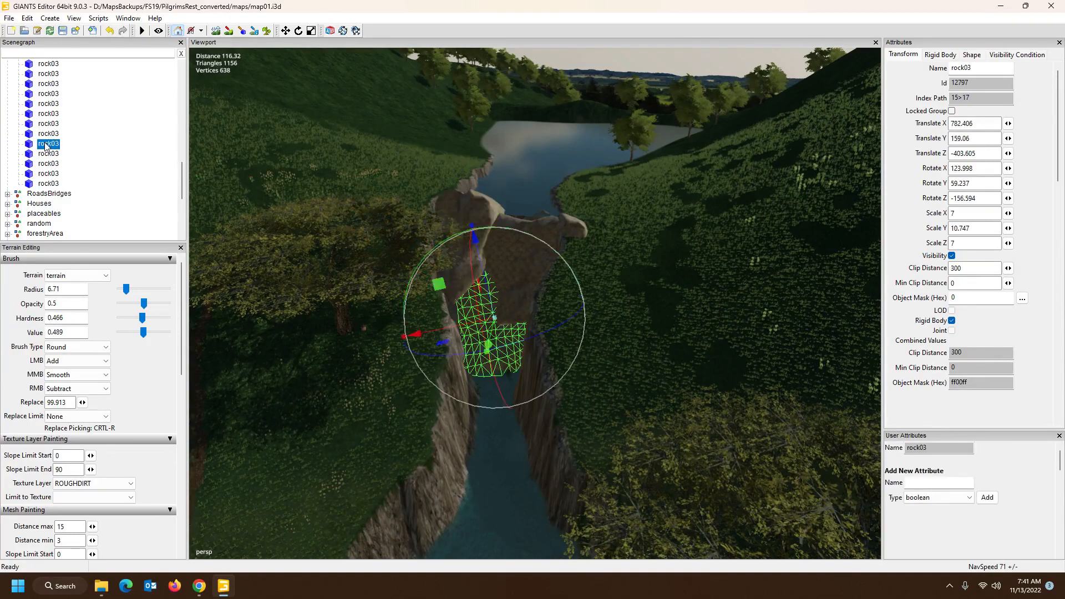
{"action": "left_click", "coordinate": [47, 135]}
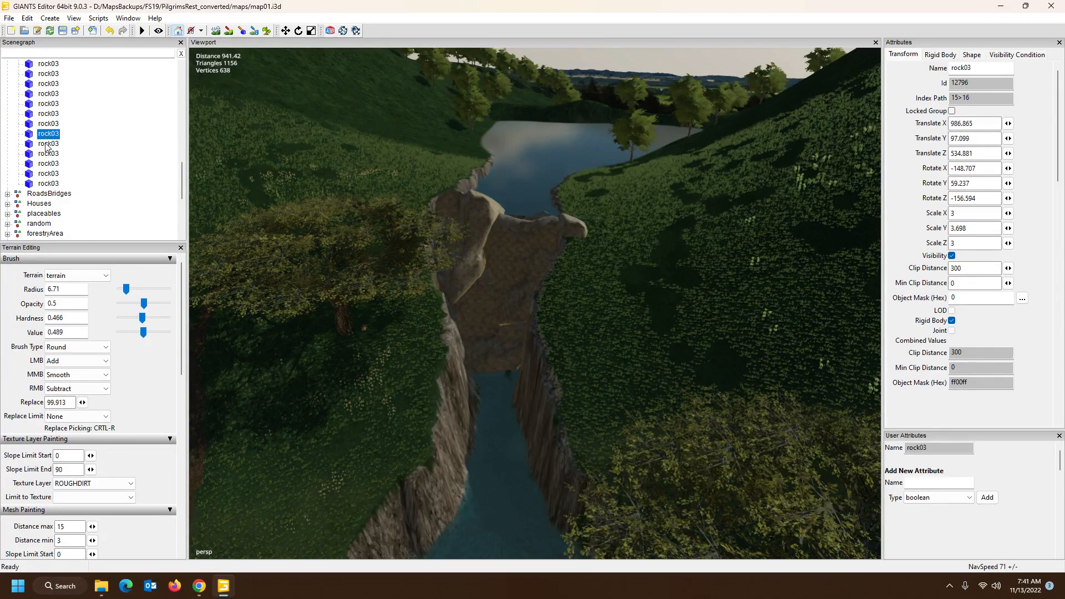
{"action": "left_click", "coordinate": [48, 144]}
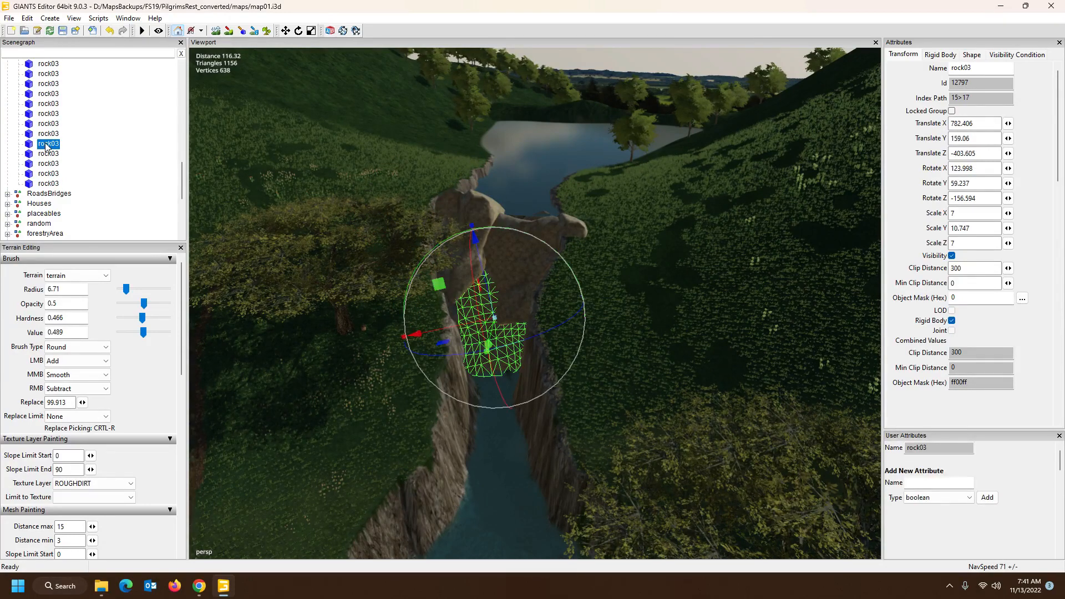
{"action": "left_click", "coordinate": [47, 185], "text": "shift"}
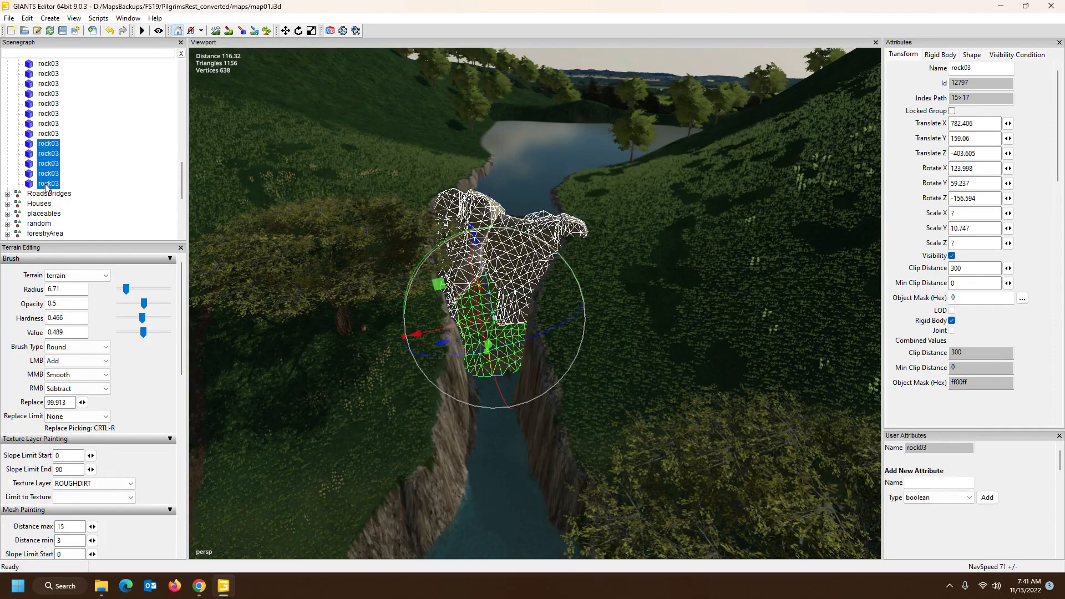
Select the whole rocks group in the scene hierarchy instead of the individual rock03 pieces.
{"action": "left_click", "coordinate": [9, 18]}
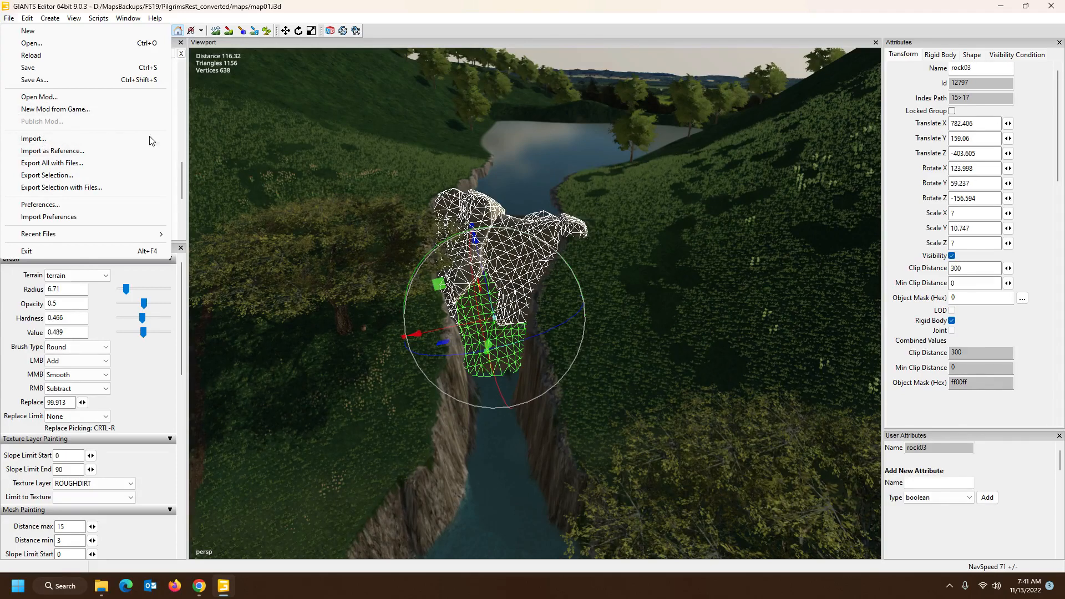
{"action": "left_click", "coordinate": [183, 178]}
{"action": "scroll", "coordinate": [66, 166], "scroll_direction": "up", "scroll_amount": 8}
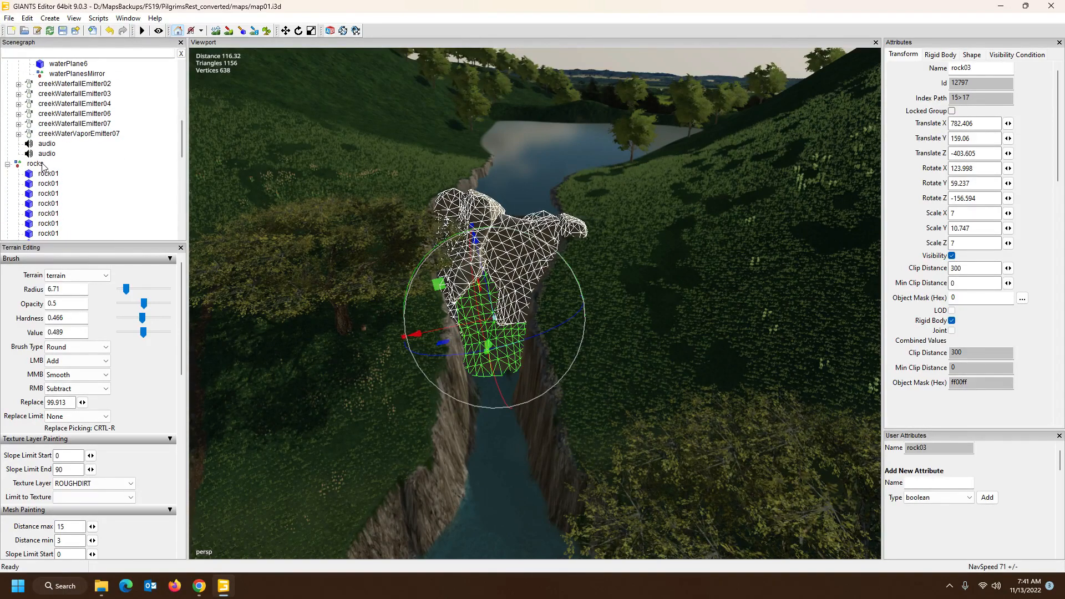
{"action": "left_click", "coordinate": [35, 163]}
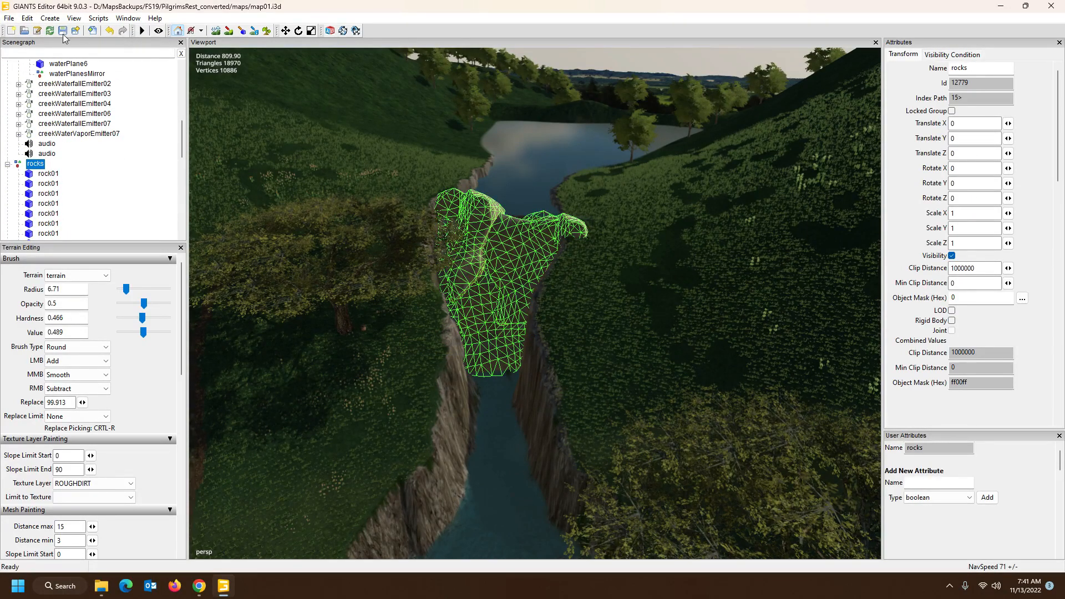
{"action": "left_click_drag", "start_coordinate": [333, 215], "coordinate": [777, 222], "text": "alt"}
Start exporting the rocks group with its files and create a folder named rocks in the FS22 PilgrimsRest maps/mapFR/imported folder.
{"action": "left_click", "coordinate": [16, 19]}
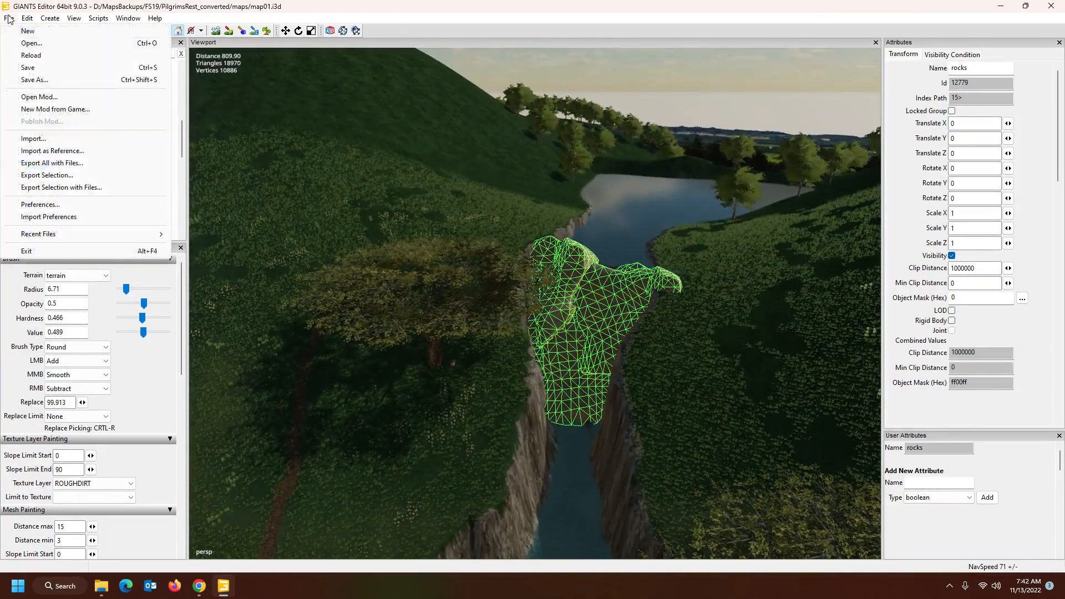
{"action": "left_click", "coordinate": [58, 185]}
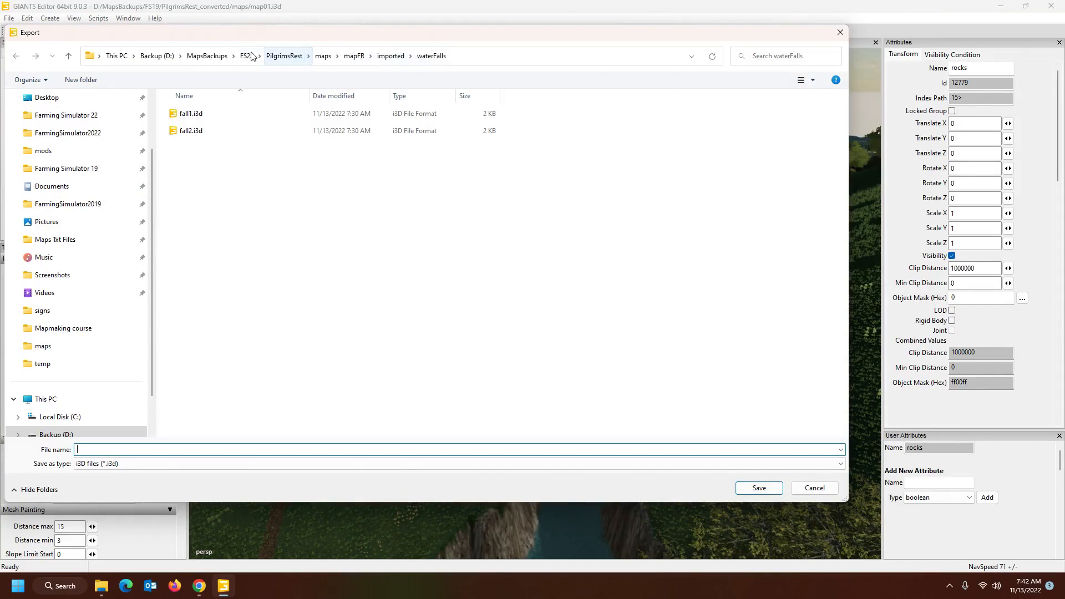
{"action": "left_click", "coordinate": [391, 57]}
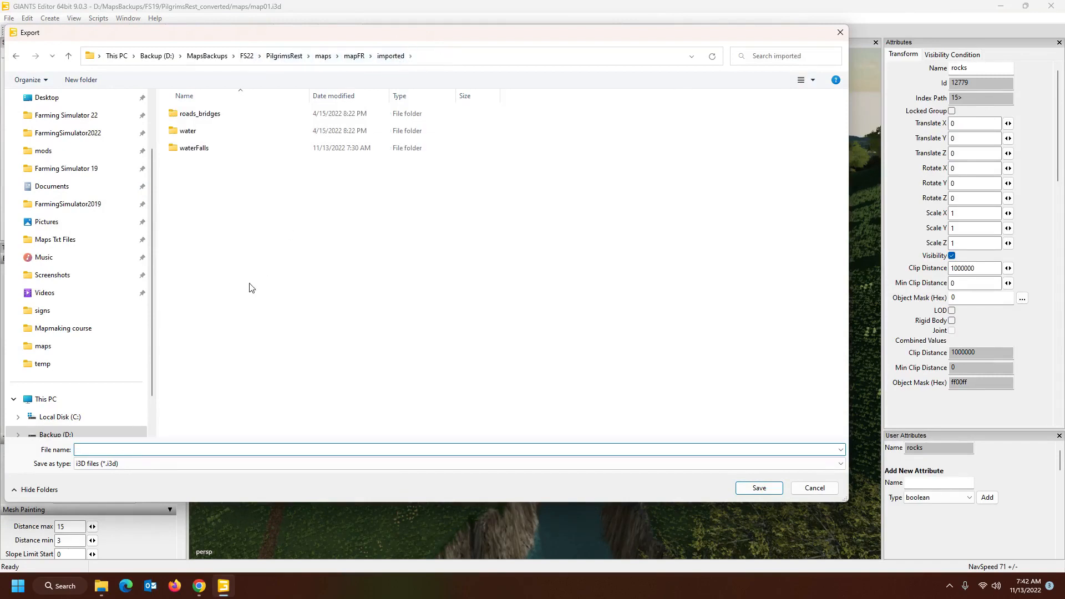
{"action": "right_click", "coordinate": [224, 256]}
{"action": "mouse_move", "coordinate": [333, 351]}
{"action": "left_click", "coordinate": [371, 355]}
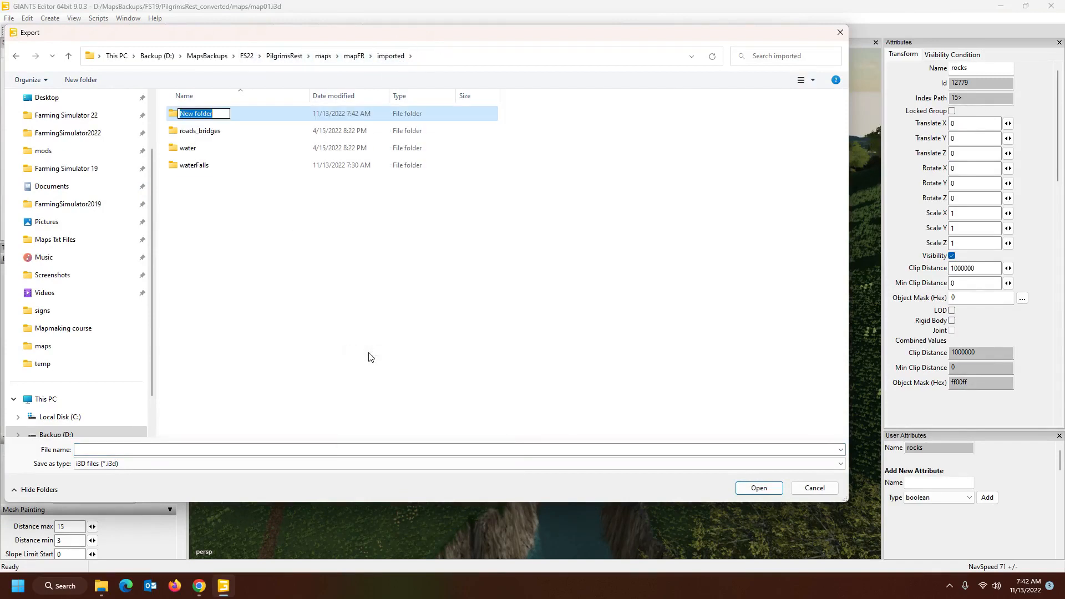
{"action": "type", "text": "r"}
{"action": "key", "text": "Return"}
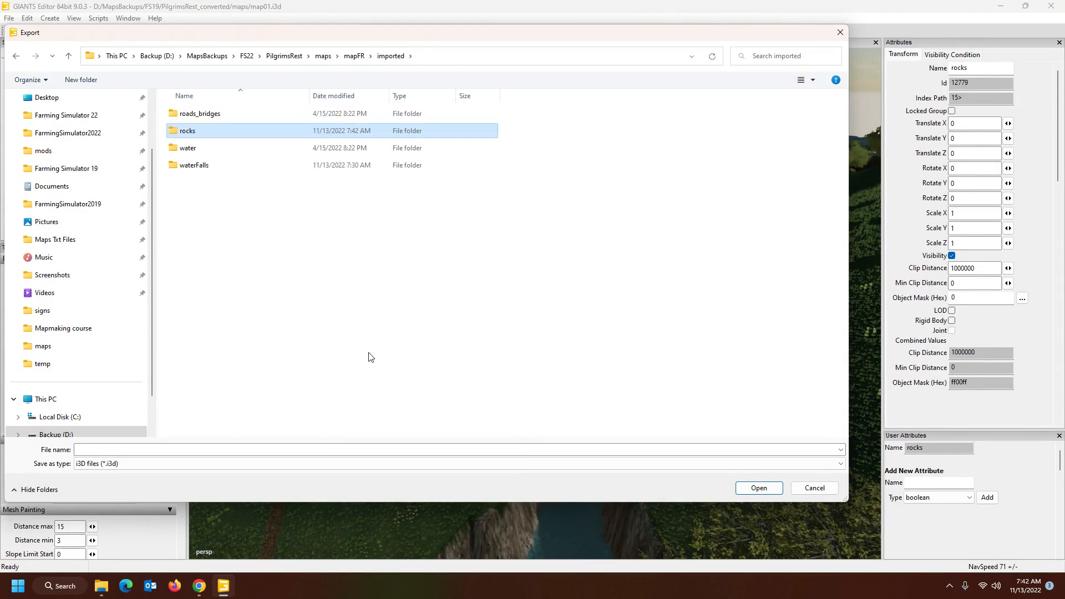
Export the group as rocks into the new rocks folder, without the parent directory structure and keeping game relative paths.
{"action": "double_click", "coordinate": [208, 133]}
{"action": "left_click", "coordinate": [185, 448]}
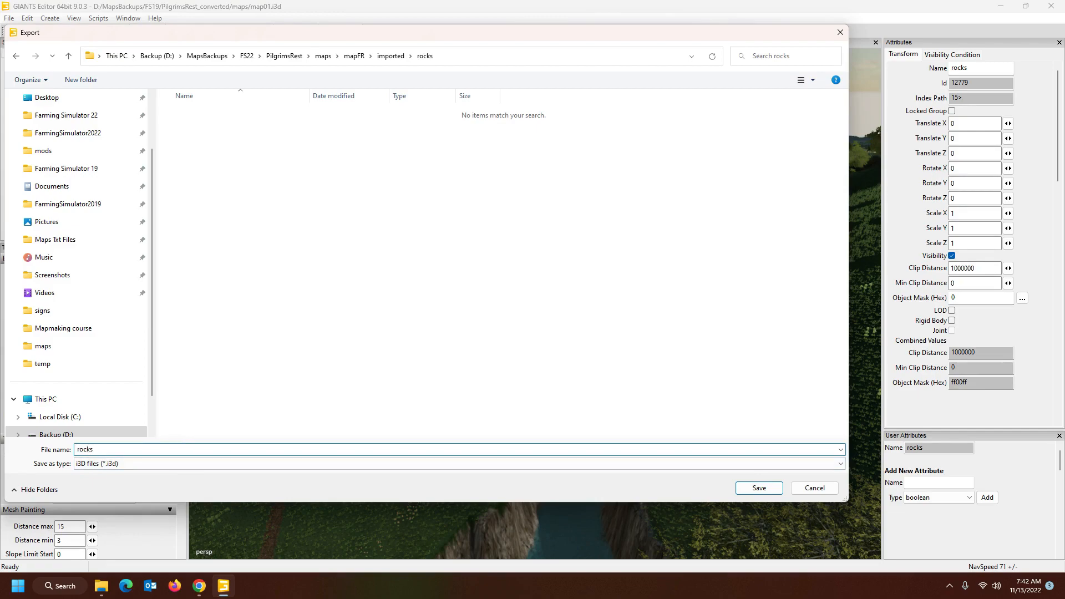
{"action": "left_click", "coordinate": [738, 490]}
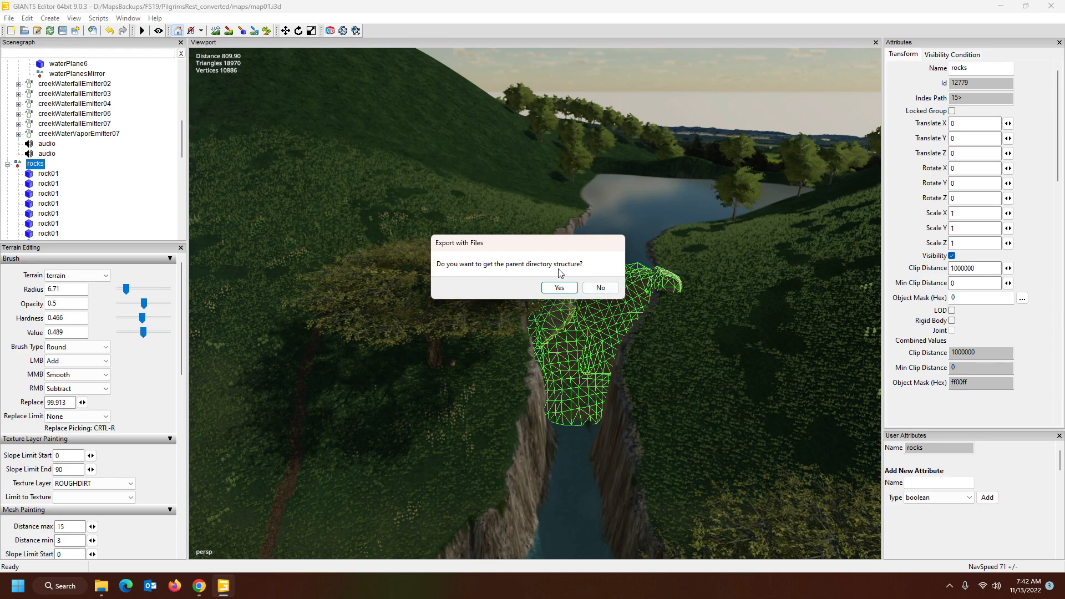
{"action": "left_click", "coordinate": [600, 287]}
{"action": "left_click", "coordinate": [558, 288]}
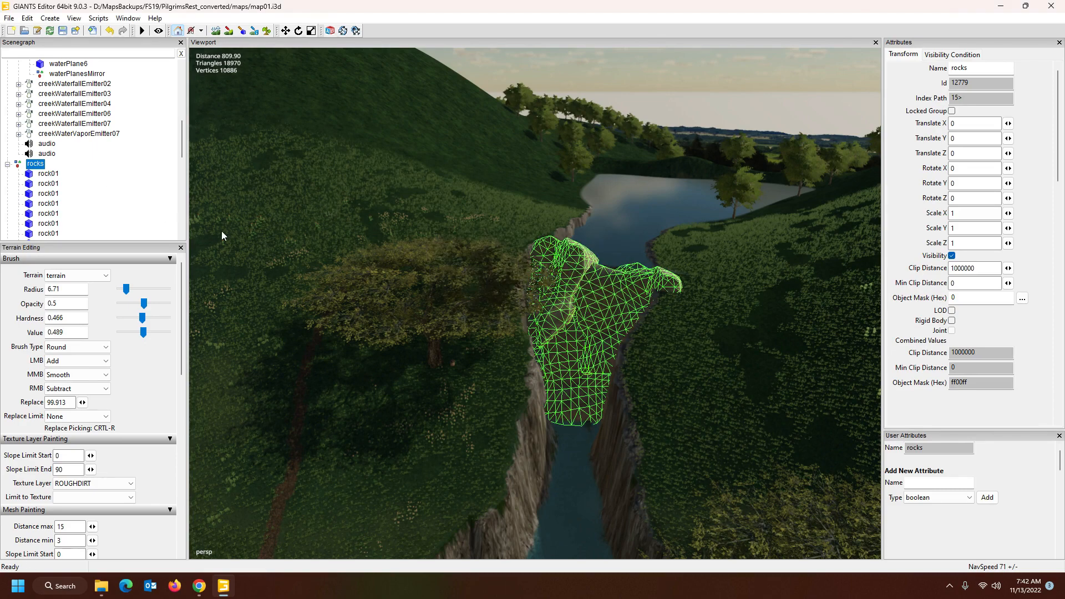
Check the creek emitters under waterPlanes and select creekWaterfallEmitter07 together with creekWaterVaporEmitter07.
{"action": "scroll", "coordinate": [80, 165], "scroll_direction": "up", "scroll_amount": 1}
{"action": "scroll", "coordinate": [78, 164], "scroll_direction": "up", "scroll_amount": 2}
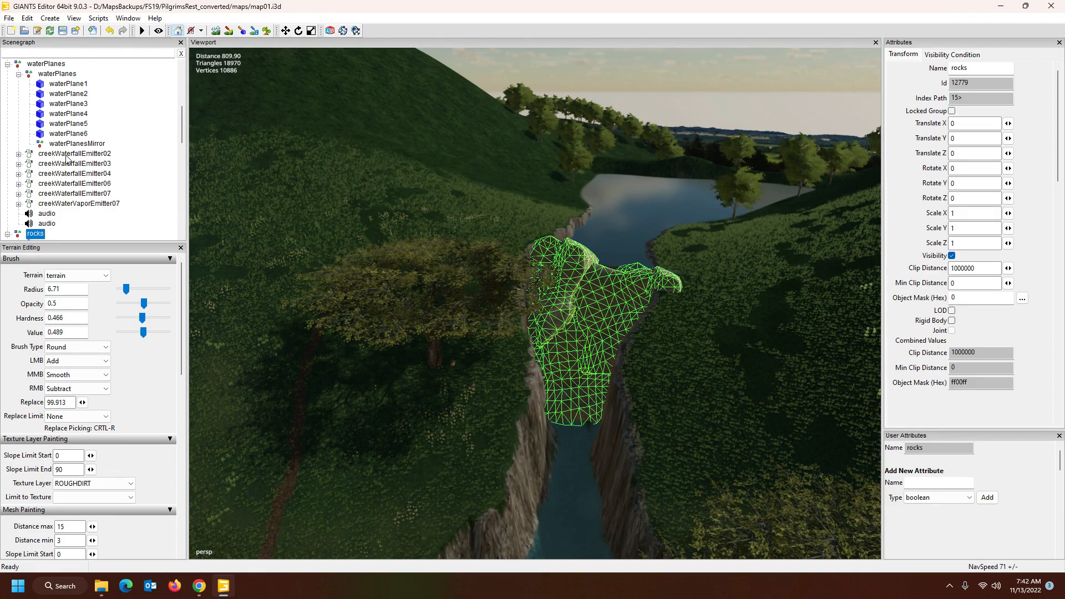
{"action": "left_click", "coordinate": [66, 159]}
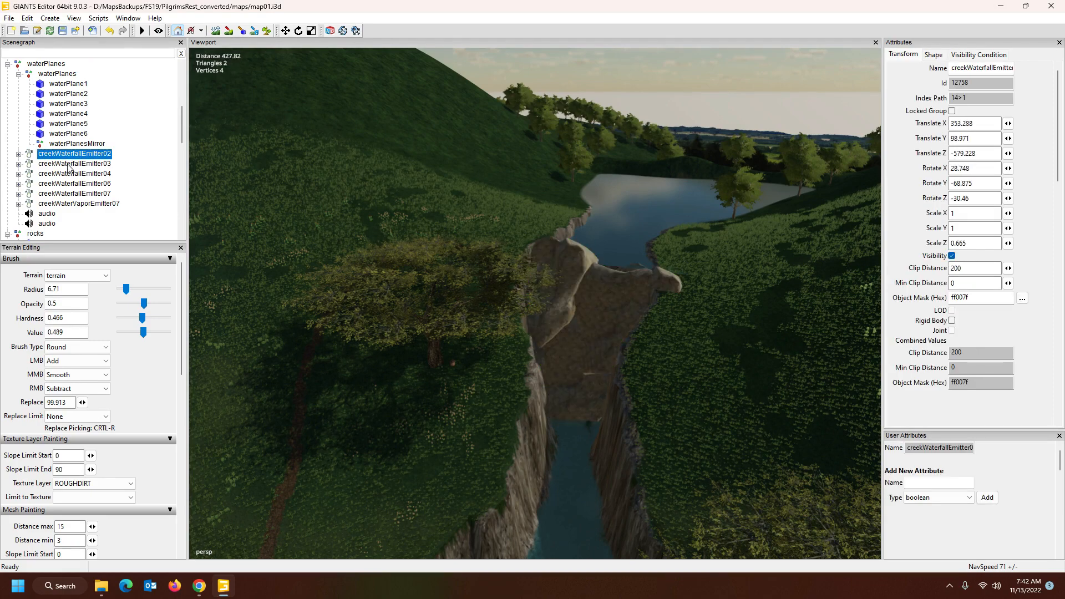
{"action": "left_click", "coordinate": [68, 163]}
{"action": "left_click", "coordinate": [73, 174]}
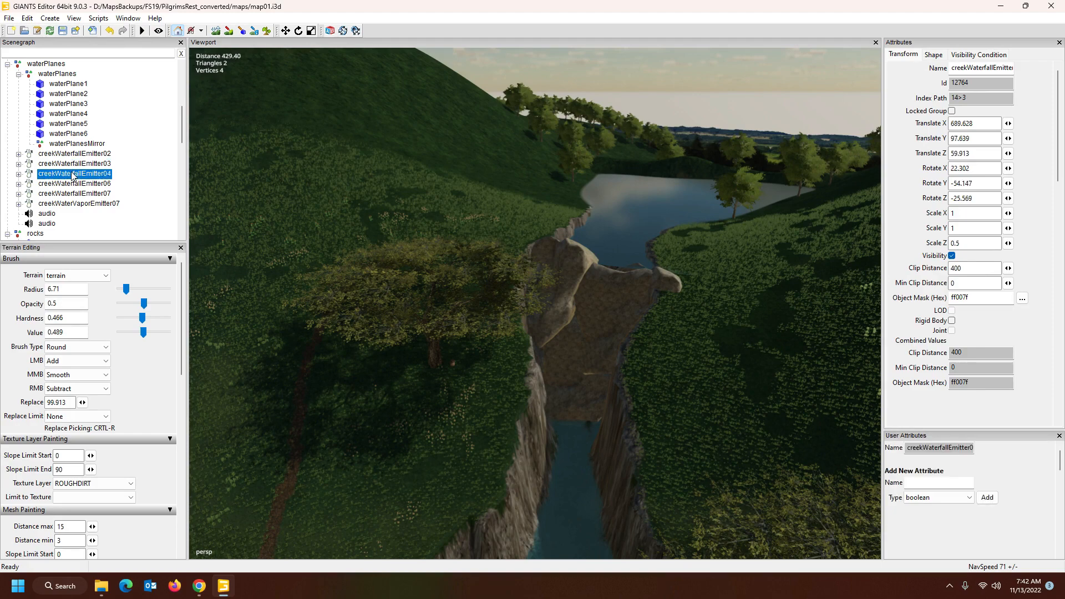
{"action": "left_click", "coordinate": [72, 184]}
{"action": "left_click", "coordinate": [76, 194]}
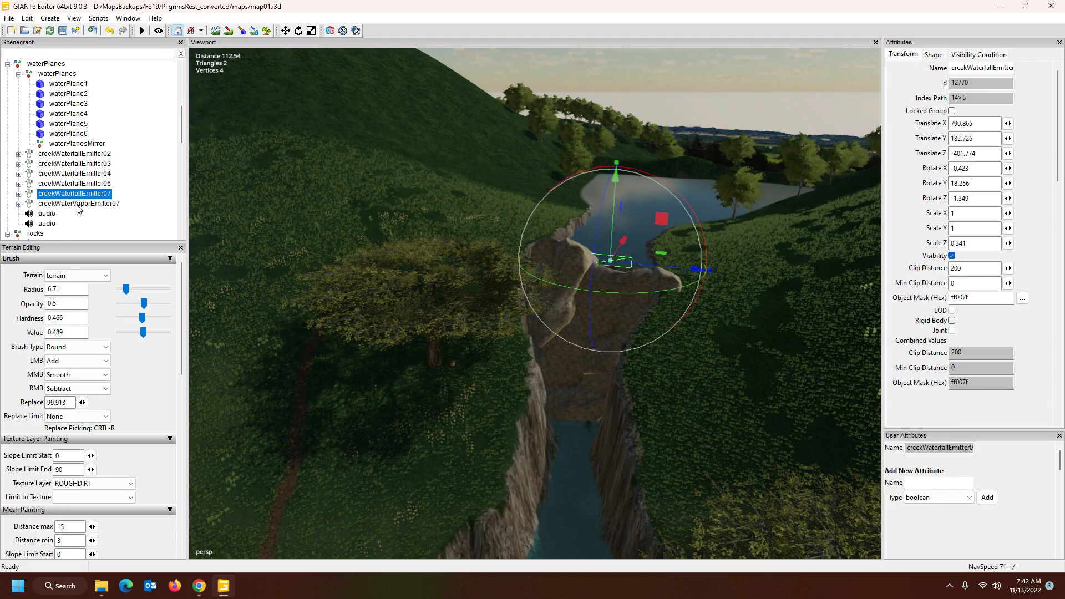
{"action": "left_click", "coordinate": [78, 205]}
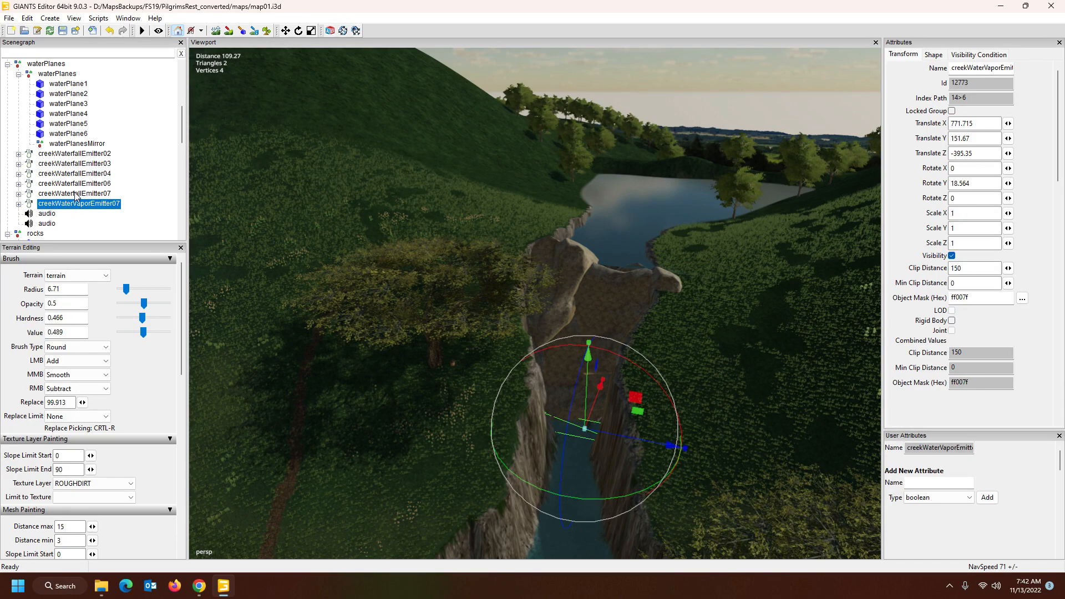
{"action": "left_click", "coordinate": [75, 194]}
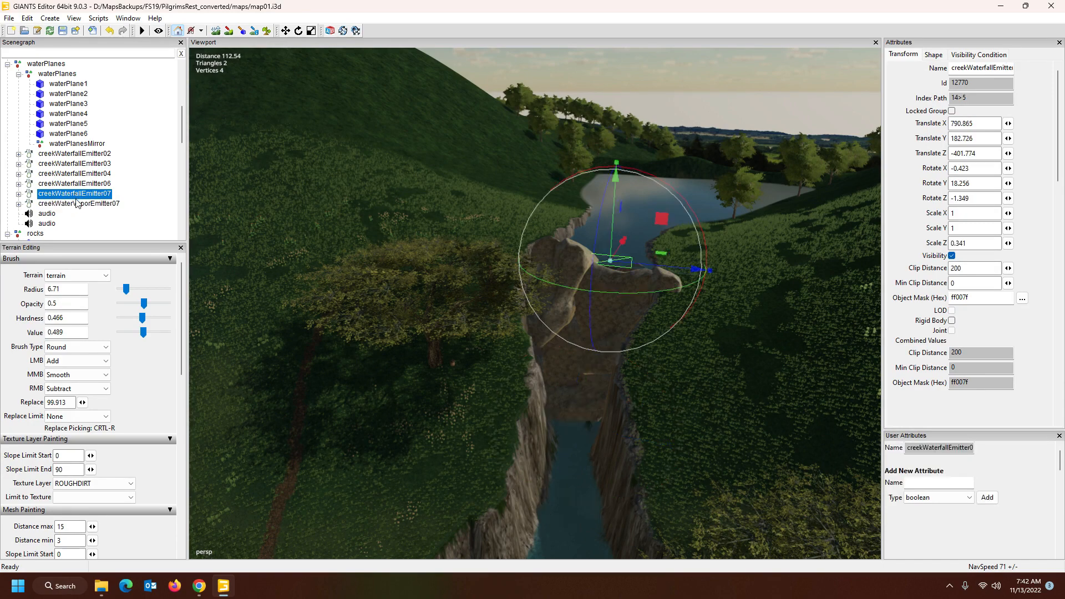
{"action": "left_click", "coordinate": [77, 205], "text": "ctrl"}
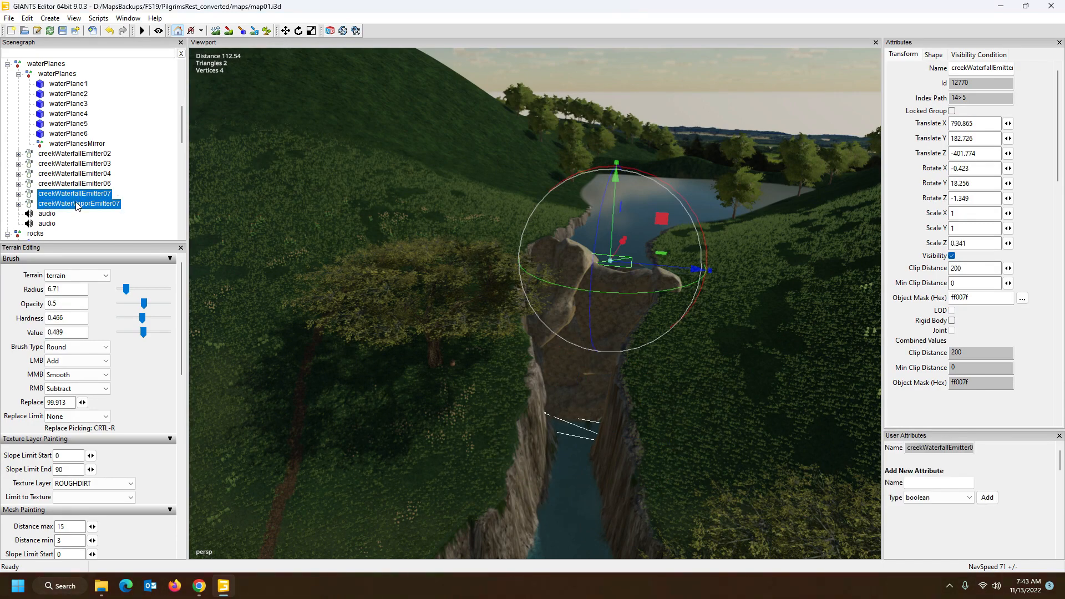
Start exporting the two emitters with their files and create a folder named waterfall inside imported/water.
{"action": "left_click", "coordinate": [9, 17]}
{"action": "left_click", "coordinate": [34, 188]}
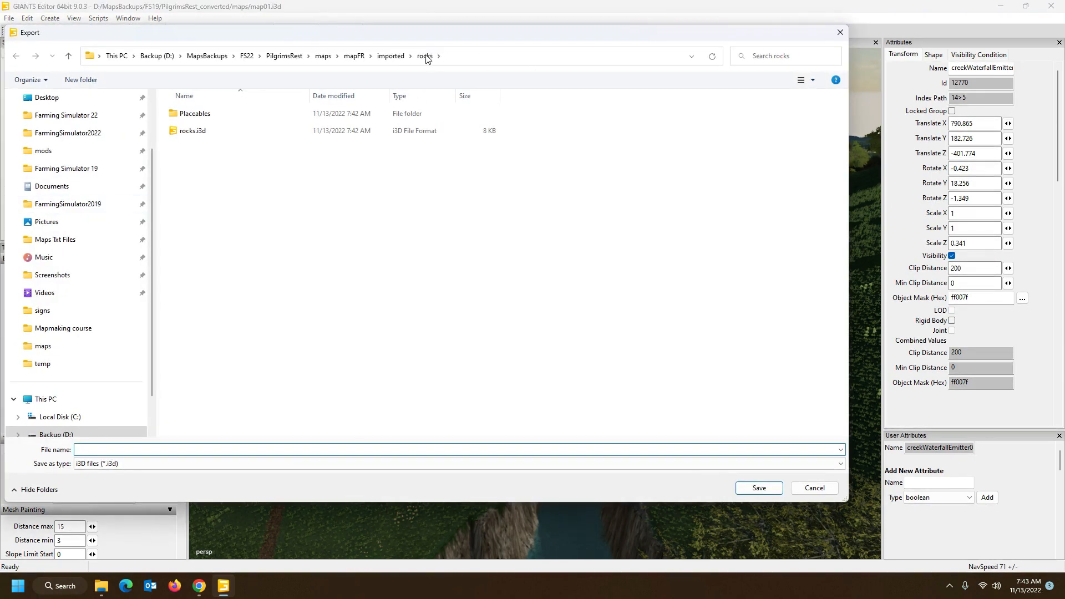
{"action": "left_click", "coordinate": [391, 56]}
{"action": "left_click", "coordinate": [196, 149]}
{"action": "double_click", "coordinate": [197, 150]}
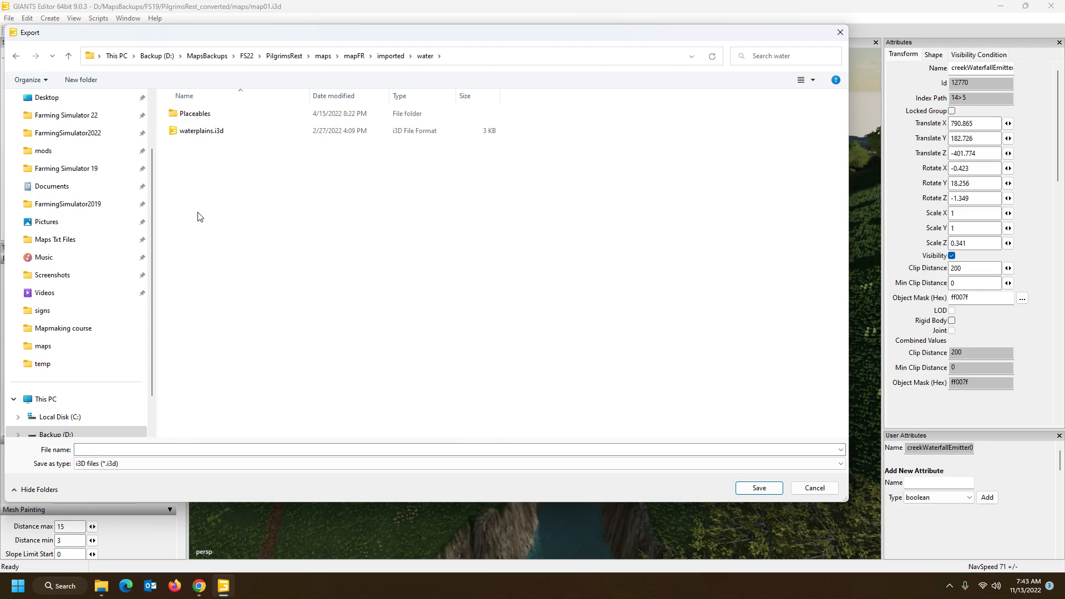
{"action": "right_click", "coordinate": [198, 216]}
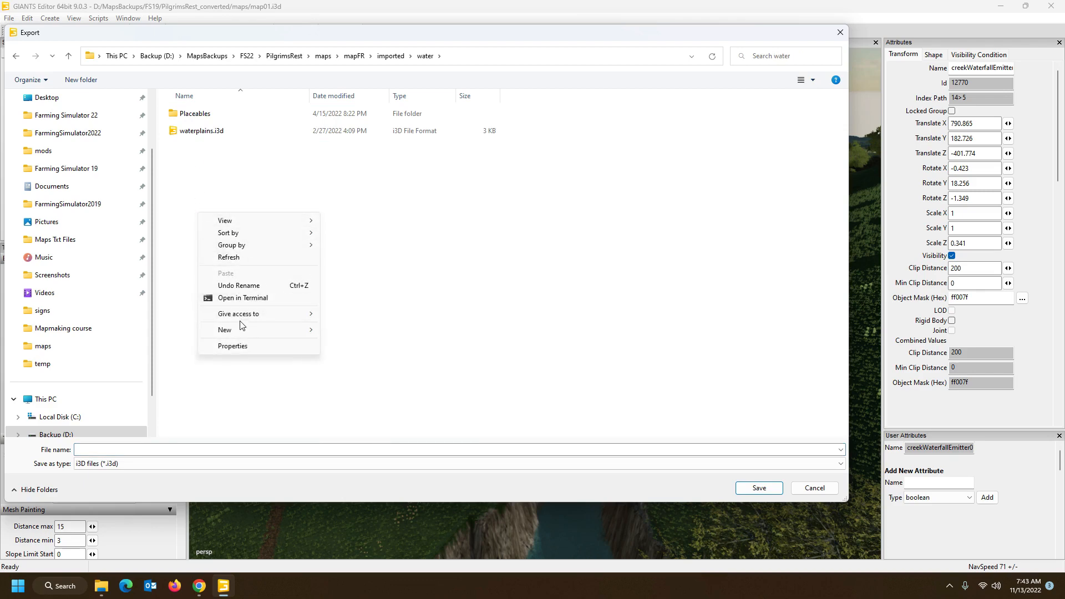
{"action": "mouse_move", "coordinate": [240, 330]}
{"action": "left_click", "coordinate": [350, 331]}
{"action": "type", "text": "waterfall"}
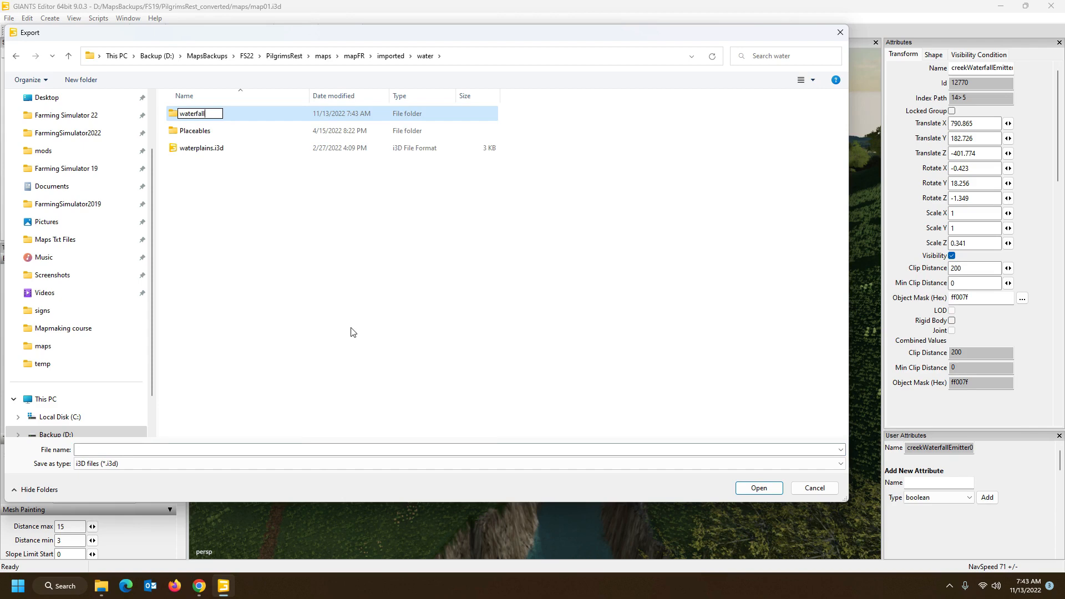
{"action": "key", "text": "Return"}
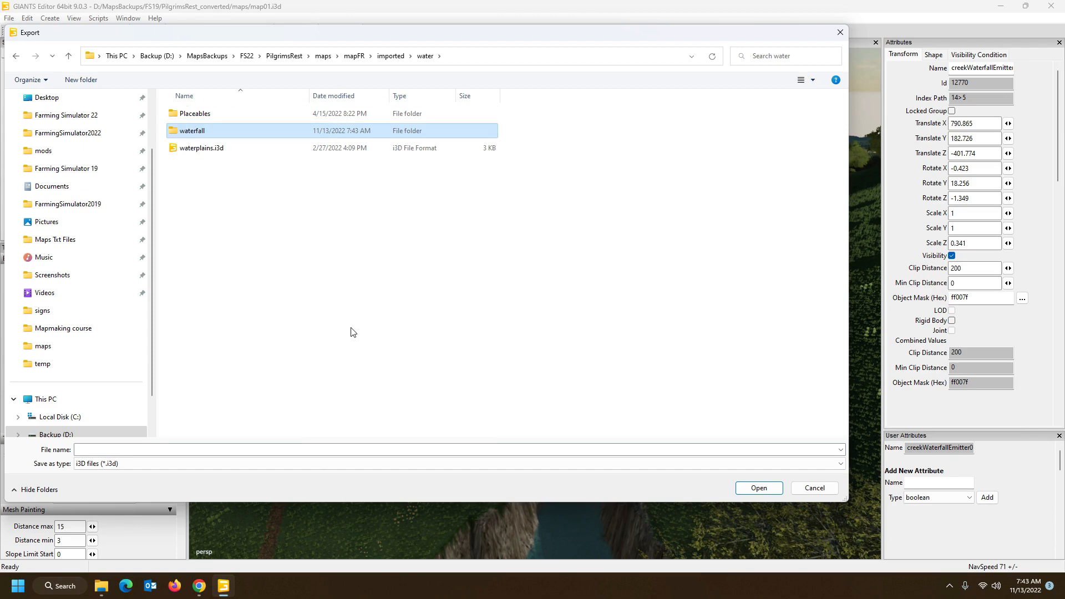
Export the emitters as waterfall into the new waterfall folder, without the parent directory structure and keeping game relative paths.
{"action": "double_click", "coordinate": [208, 137]}
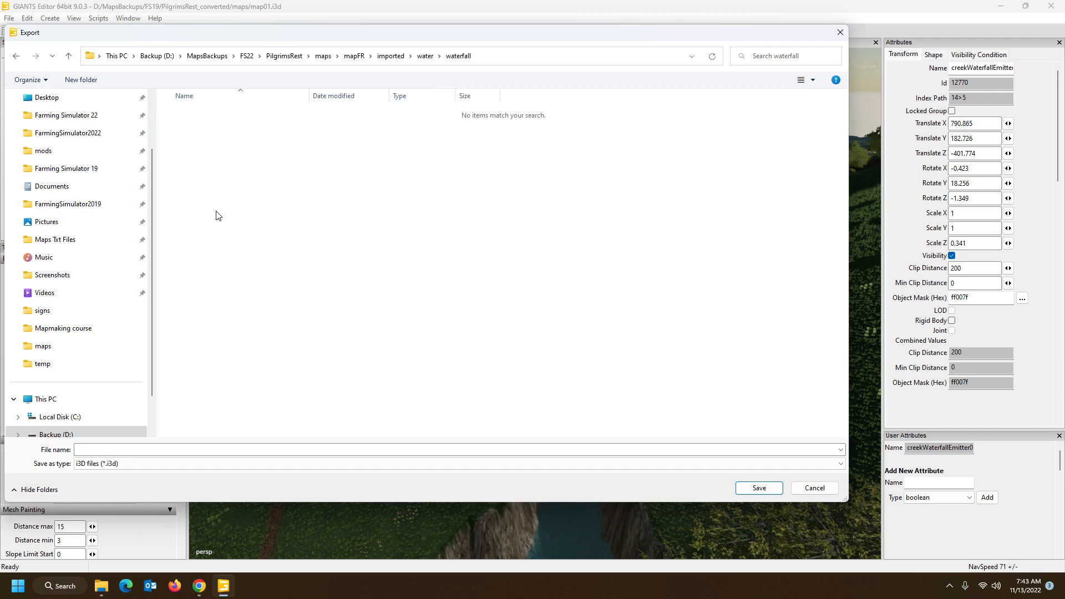
{"action": "left_click", "coordinate": [227, 450]}
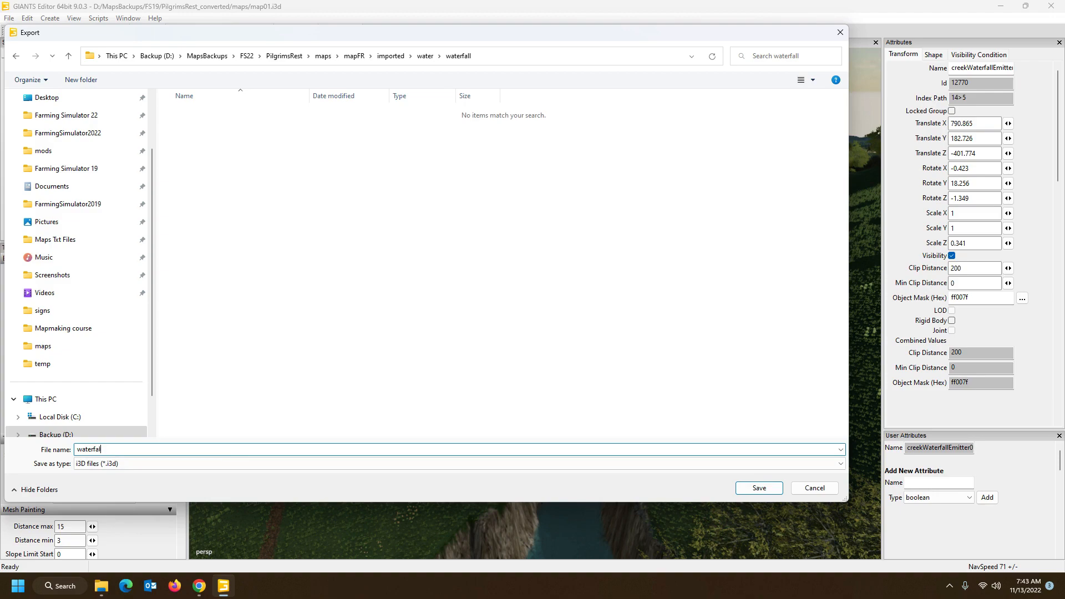
{"action": "left_click", "coordinate": [736, 486]}
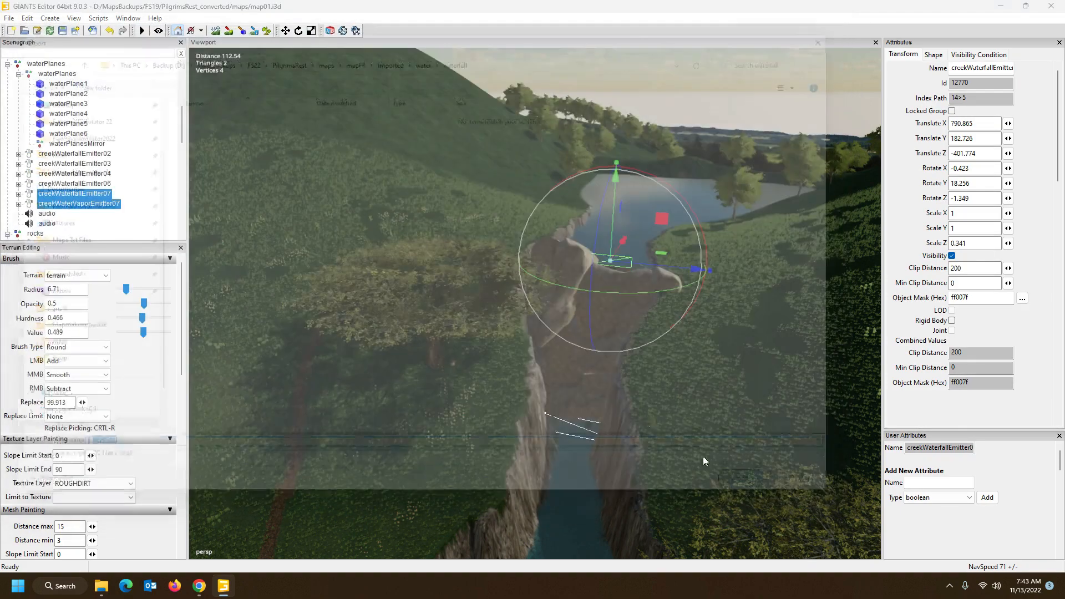
{"action": "left_click", "coordinate": [600, 288]}
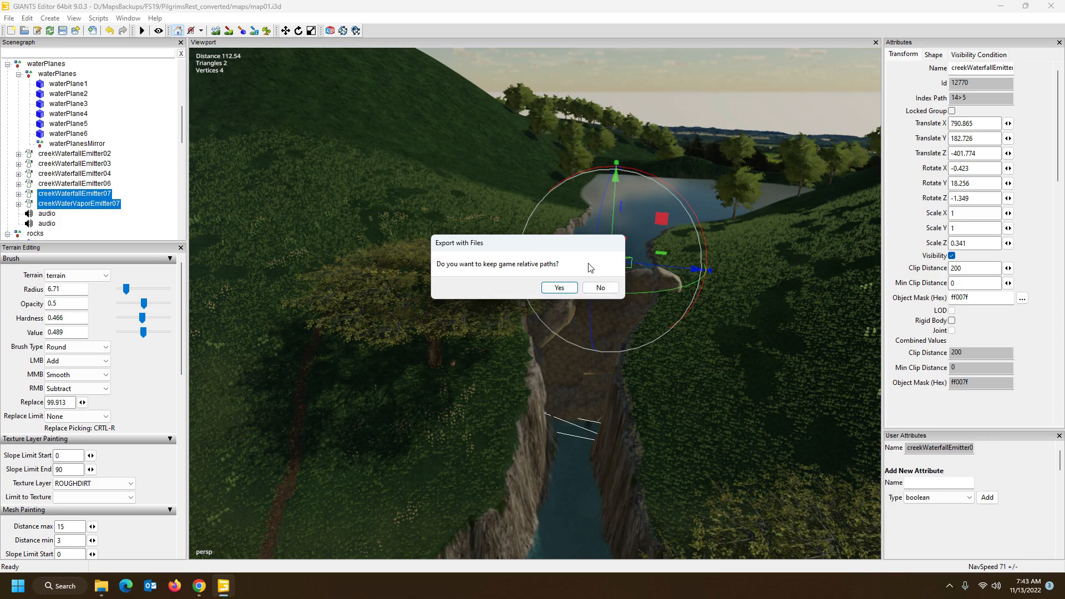
{"action": "left_click", "coordinate": [558, 288]}
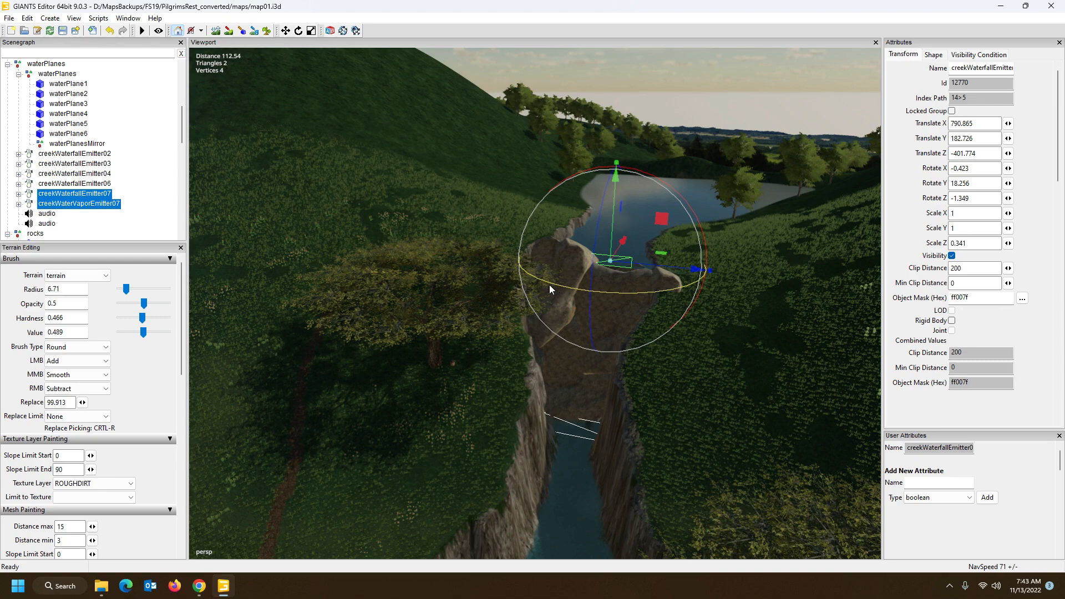
Close the converted FS19 map and minimize the mapUS folder window.
{"action": "left_click", "coordinate": [1052, 6]}
{"action": "left_click", "coordinate": [587, 287]}
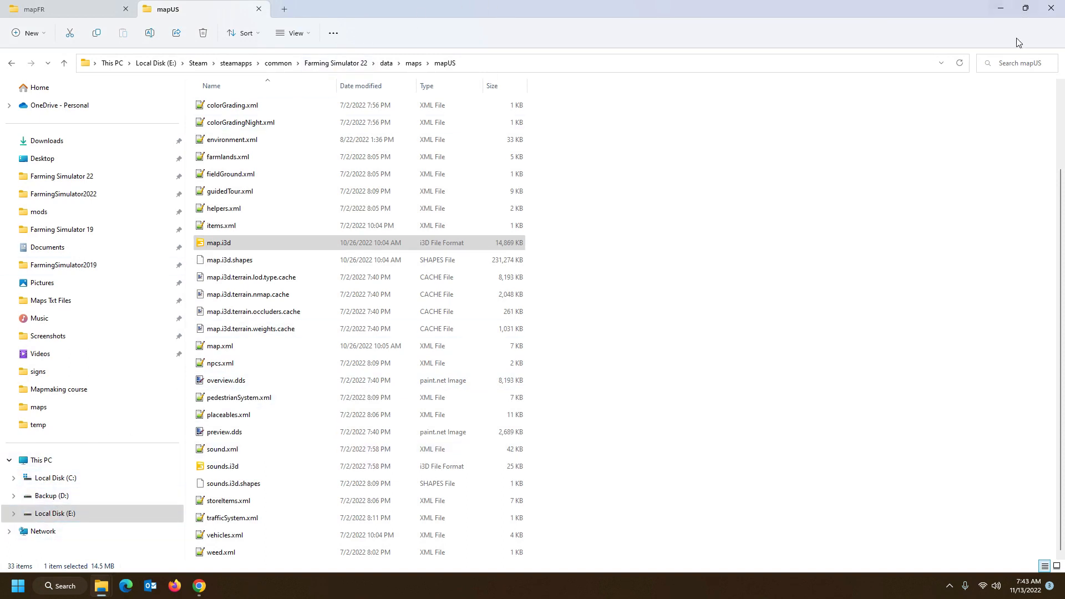
{"action": "left_click", "coordinate": [1001, 9]}
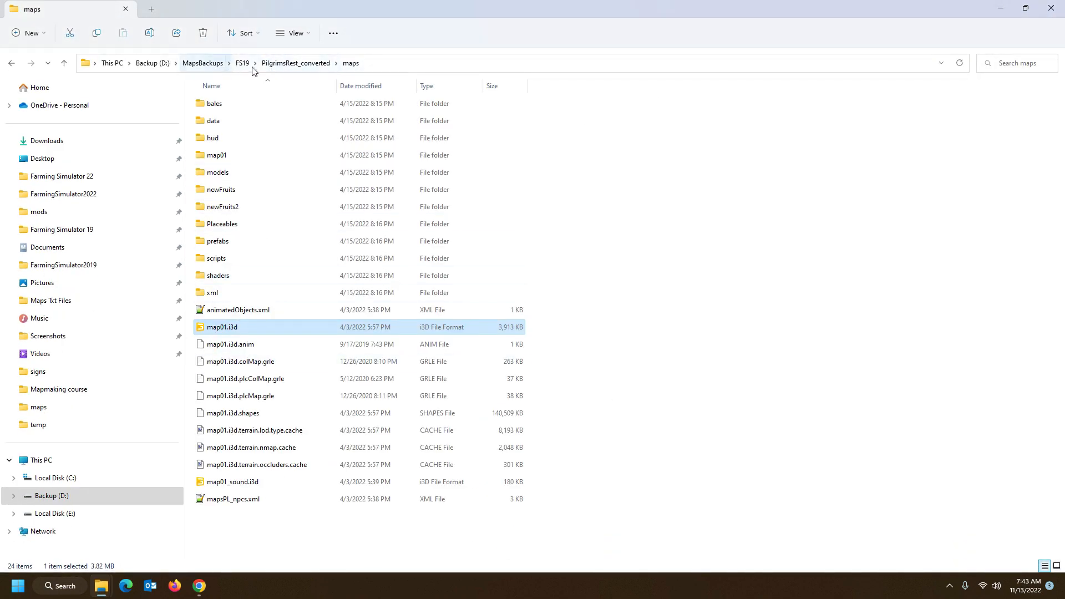
Open map.i3d from MapsBackups/FS22/PilgrimsRest/maps/mapFR in GIANTS Editor.
{"action": "left_click", "coordinate": [202, 63]}
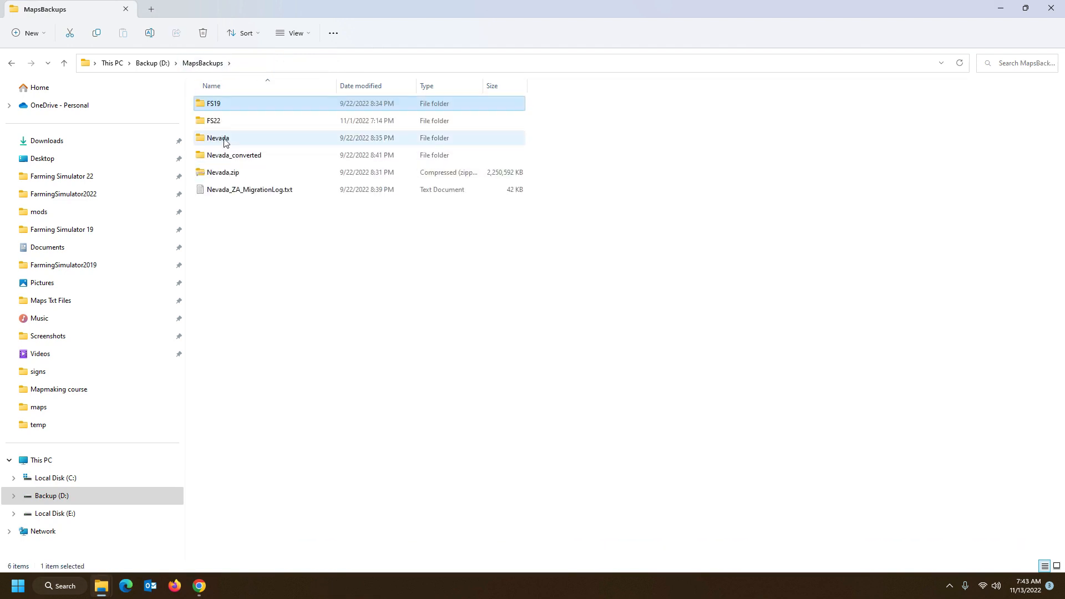
{"action": "double_click", "coordinate": [212, 122]}
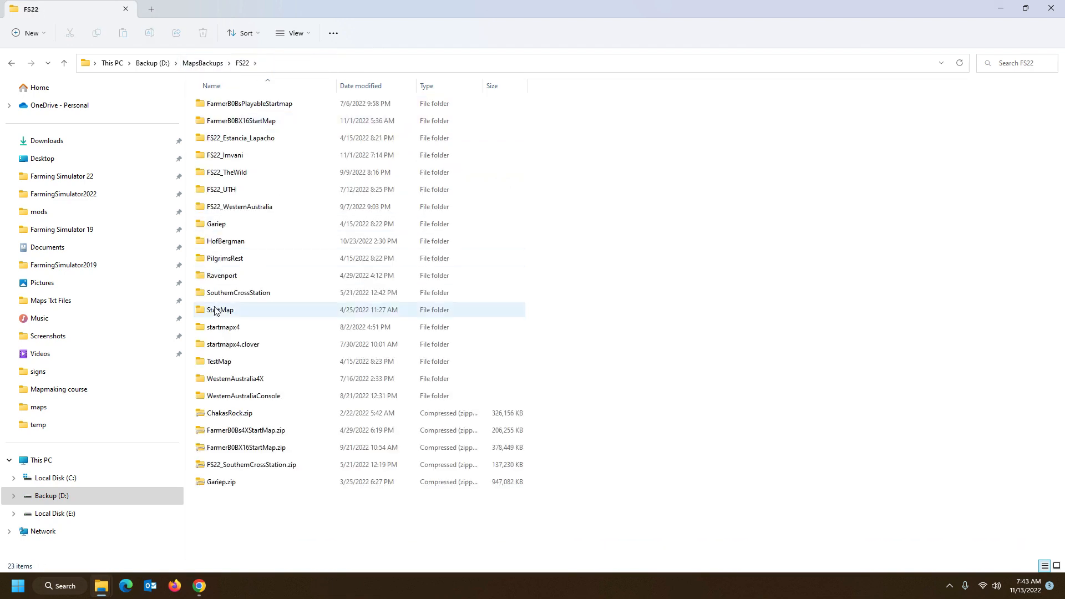
{"action": "double_click", "coordinate": [226, 258]}
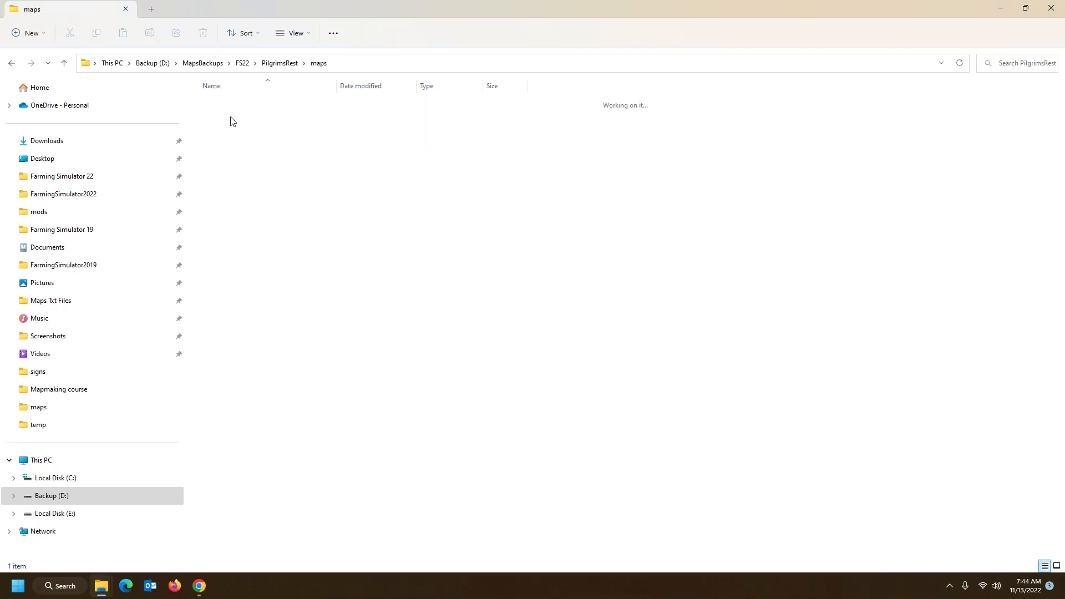
{"action": "double_click", "coordinate": [217, 107]}
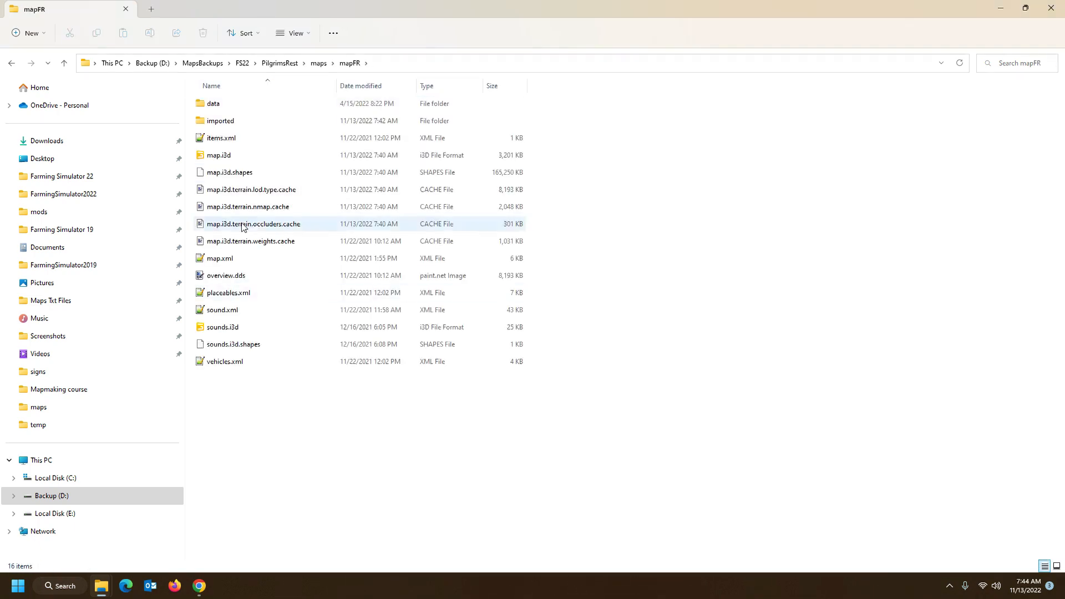
{"action": "double_click", "coordinate": [244, 157]}
{"action": "left_click", "coordinate": [504, 363]}
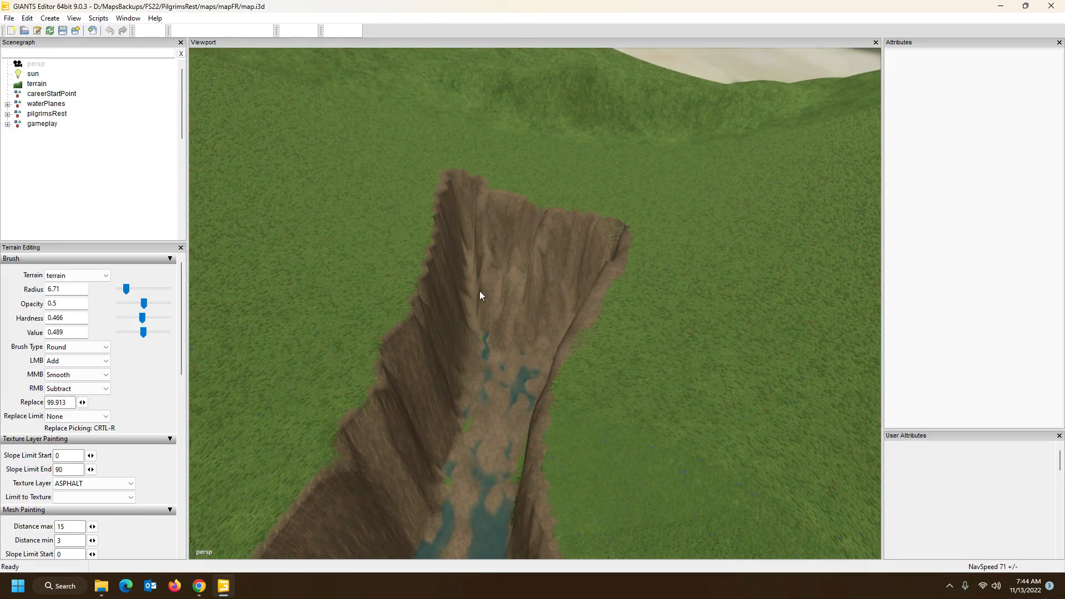
Import rocks.i3d from the imported/rocks folder into the PilgrimsRest map.
{"action": "left_click_drag", "start_coordinate": [503, 278], "coordinate": [600, 300], "text": "alt"}
{"action": "scroll", "coordinate": [511, 259], "scroll_direction": "up", "scroll_amount": 3}
{"action": "scroll", "coordinate": [260, 305], "scroll_direction": "down", "scroll_amount": 6}
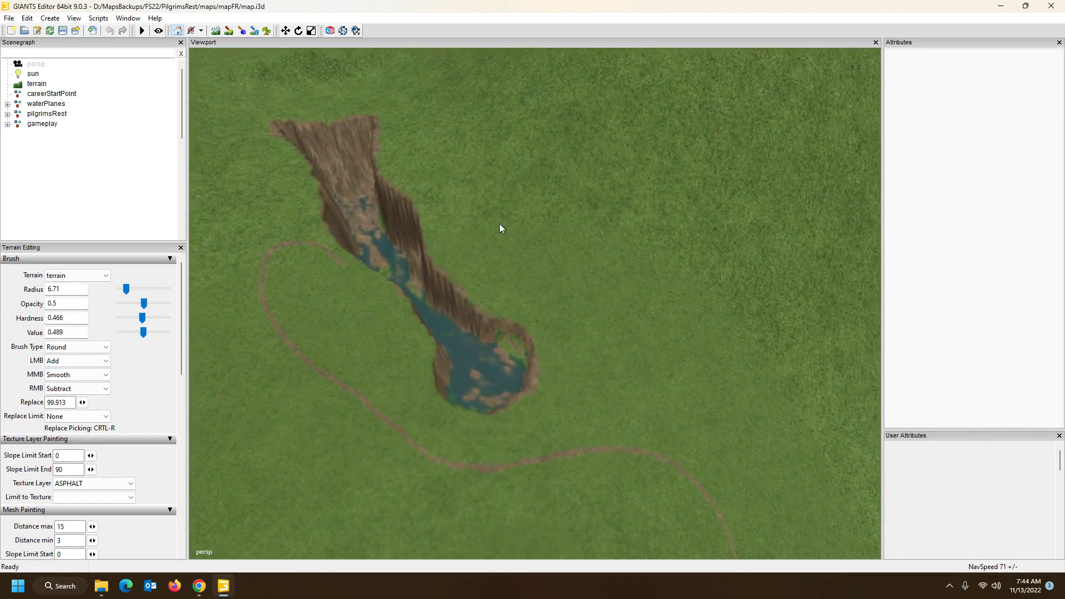
{"action": "left_click", "coordinate": [9, 18]}
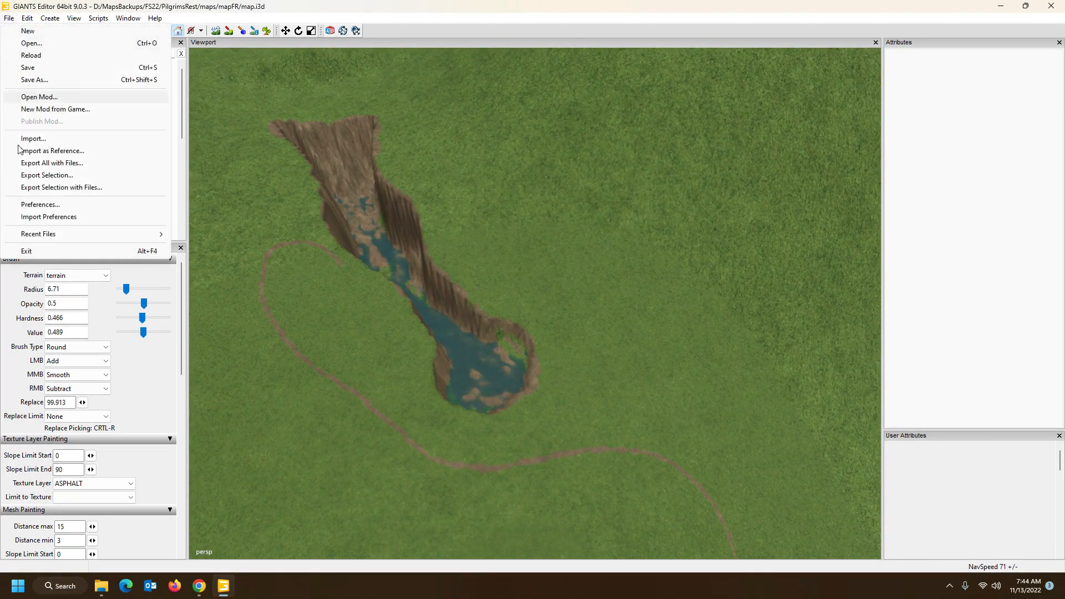
{"action": "left_click", "coordinate": [33, 141]}
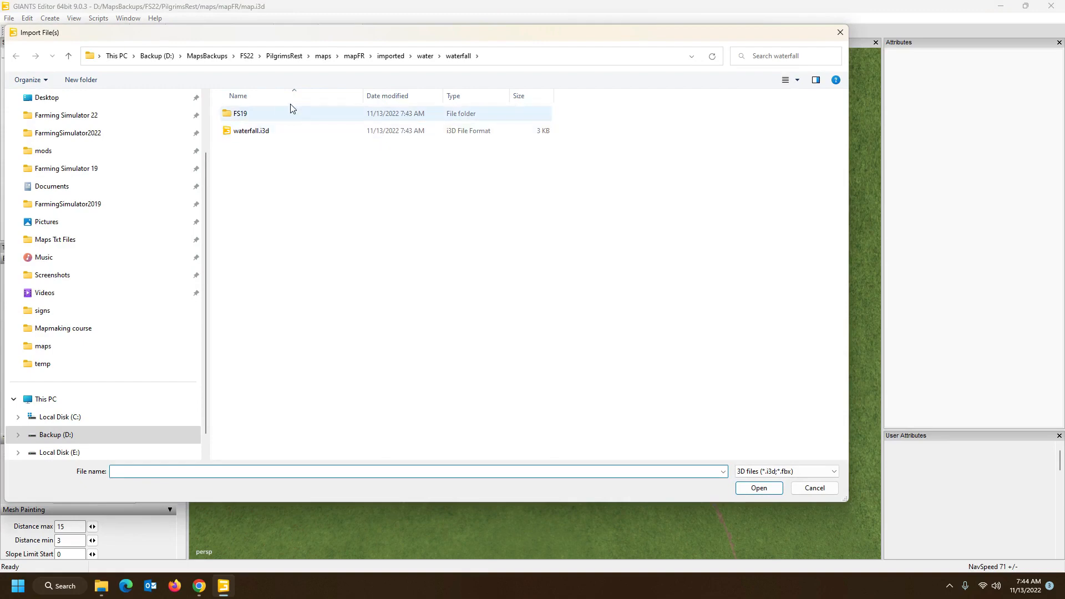
{"action": "left_click", "coordinate": [427, 57]}
{"action": "left_click", "coordinate": [391, 56]}
{"action": "double_click", "coordinate": [290, 133]}
{"action": "double_click", "coordinate": [264, 133]}
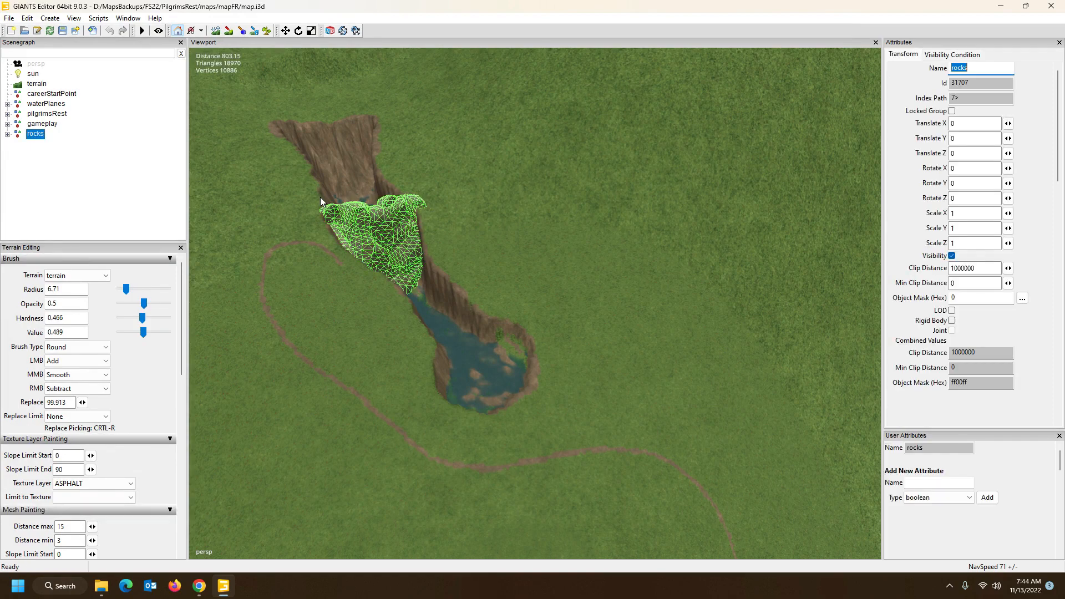
Read through the console log for messages about the map and rocks import, and close the console.
{"action": "key", "text": "f"}
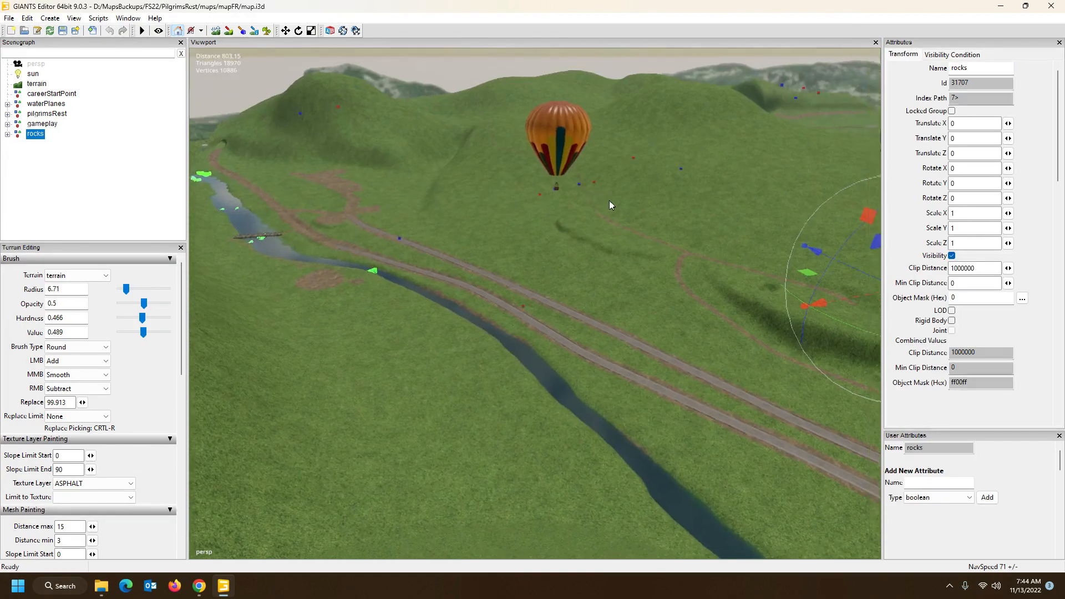
{"action": "left_click", "coordinate": [127, 18]}
{"action": "left_click", "coordinate": [145, 201]}
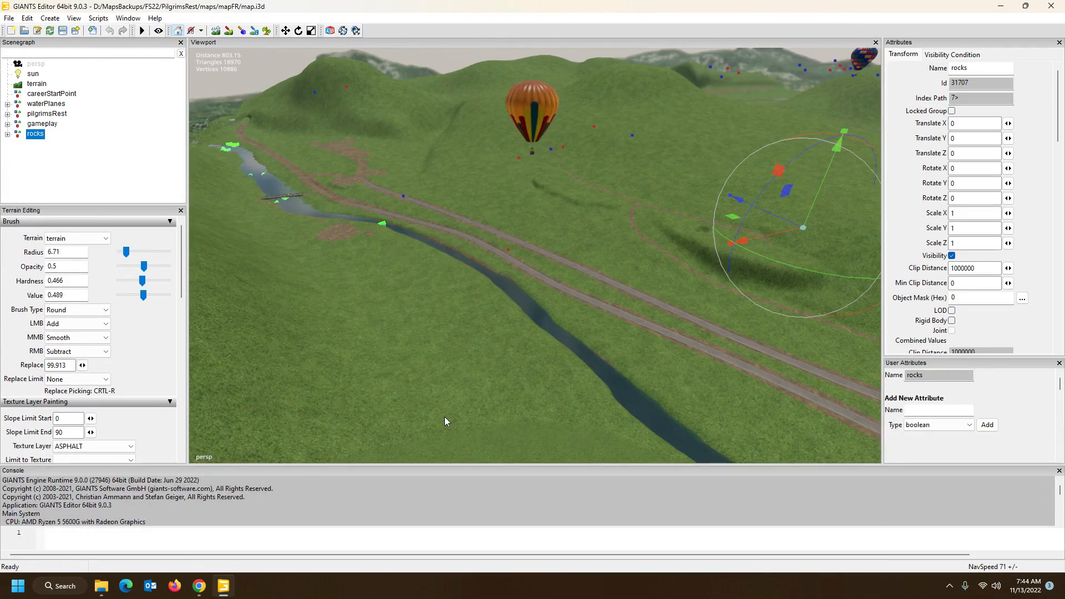
{"action": "left_click_drag", "start_coordinate": [487, 468], "coordinate": [431, 301]}
{"action": "scroll", "coordinate": [217, 407], "scroll_direction": "down", "scroll_amount": 10}
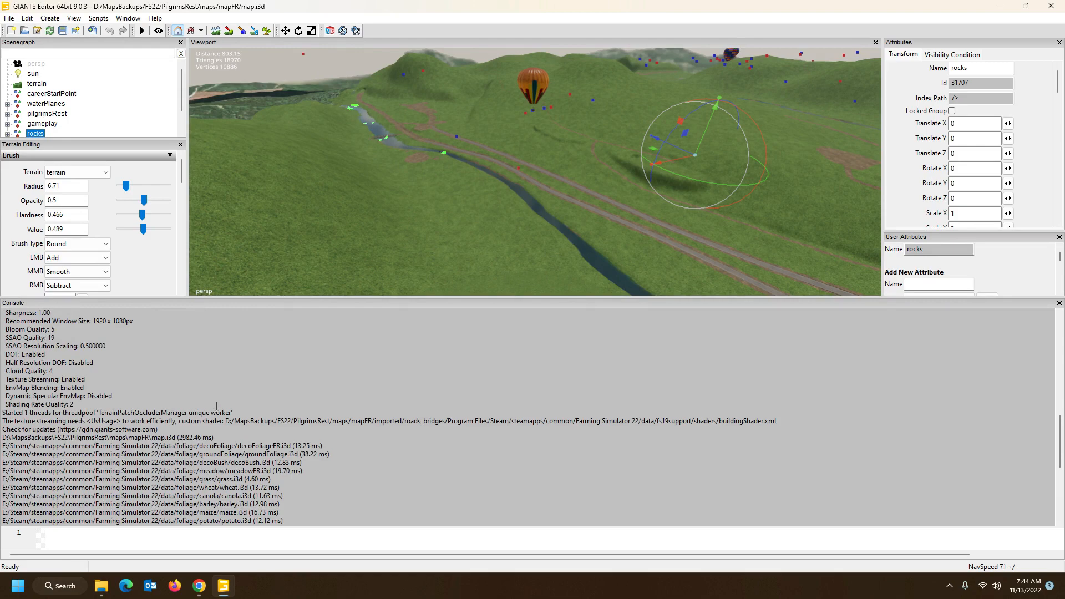
{"action": "scroll", "coordinate": [249, 417], "scroll_direction": "down", "scroll_amount": 8}
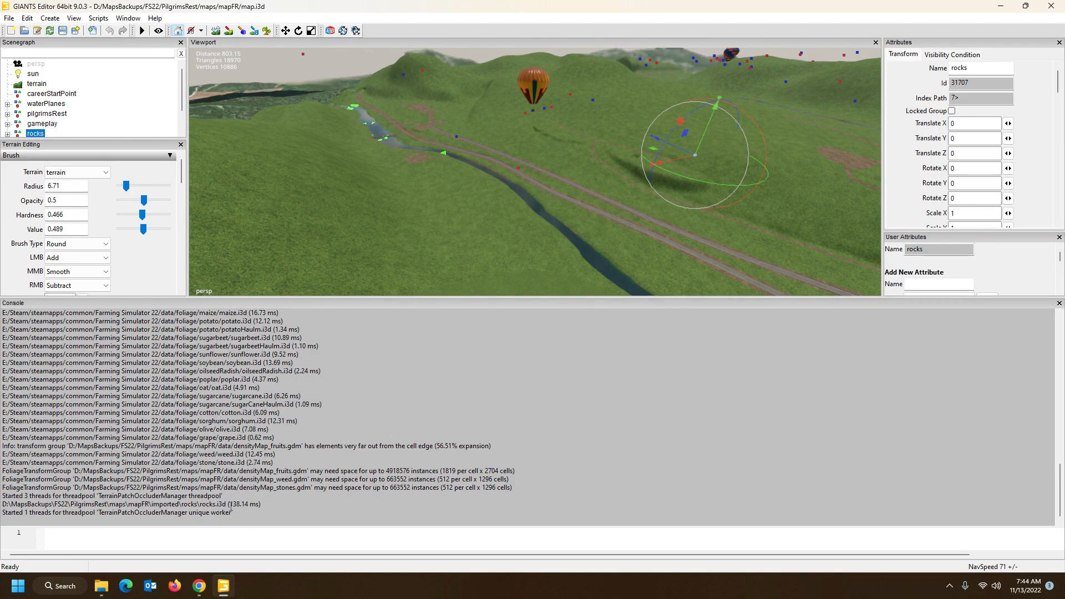
{"action": "left_click", "coordinate": [1060, 303]}
Examine how the imported rocks sit in the canyon, from the canyon head down to the pool.
{"action": "key", "text": "f"}
{"action": "left_click_drag", "start_coordinate": [202, 312], "coordinate": [227, 333], "text": "alt"}
{"action": "scroll", "coordinate": [488, 333], "scroll_direction": "up", "scroll_amount": 2}
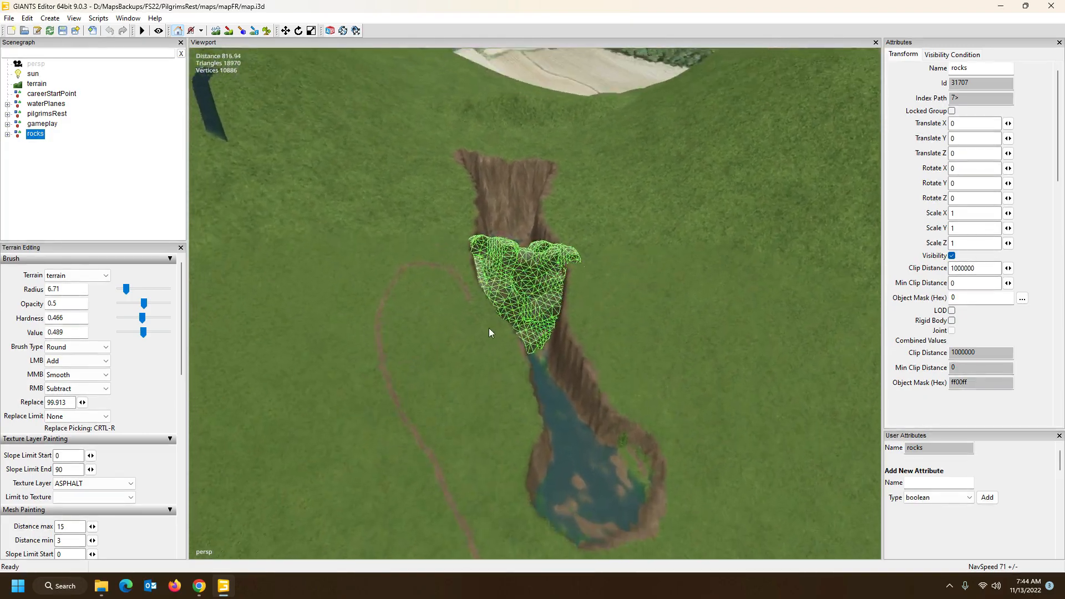
{"action": "scroll", "coordinate": [489, 331], "scroll_direction": "up", "scroll_amount": 6}
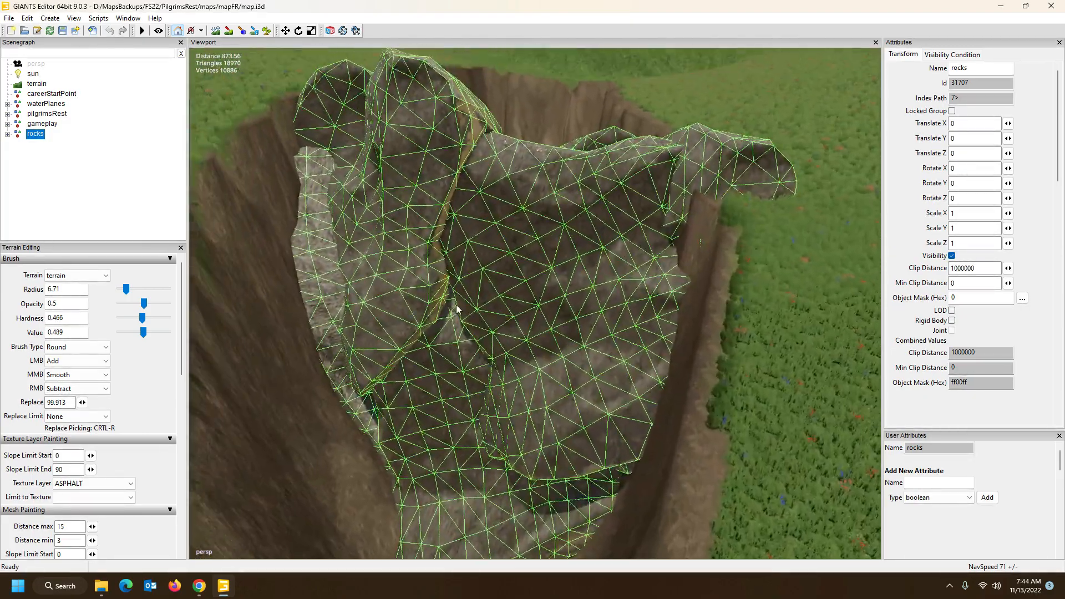
{"action": "scroll", "coordinate": [456, 305], "scroll_direction": "down", "scroll_amount": 3}
{"action": "left_click", "coordinate": [166, 191]}
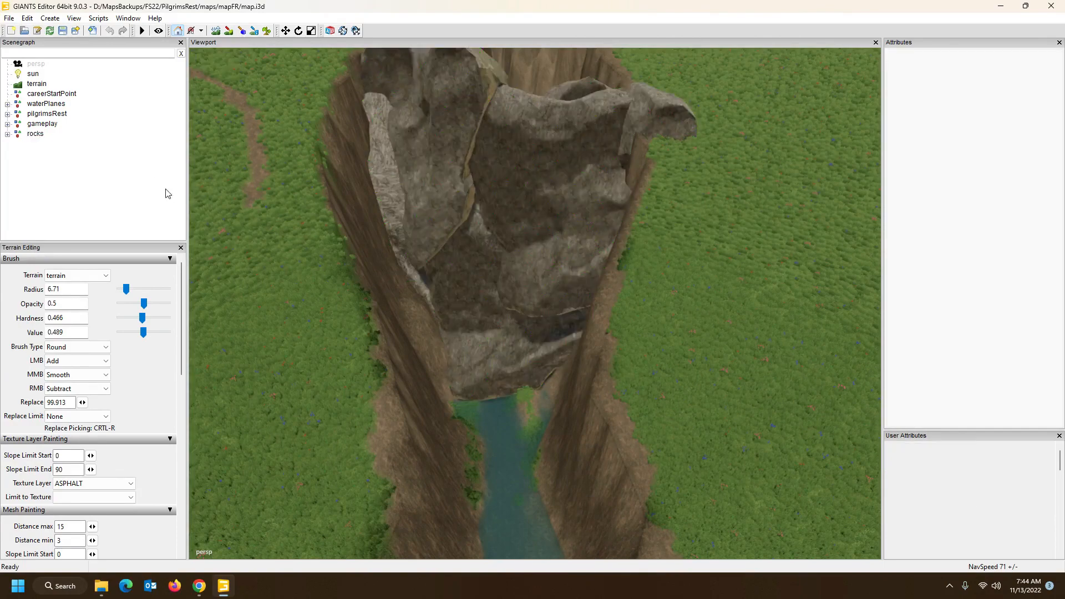
{"action": "scroll", "coordinate": [419, 299], "scroll_direction": "down", "scroll_amount": 6}
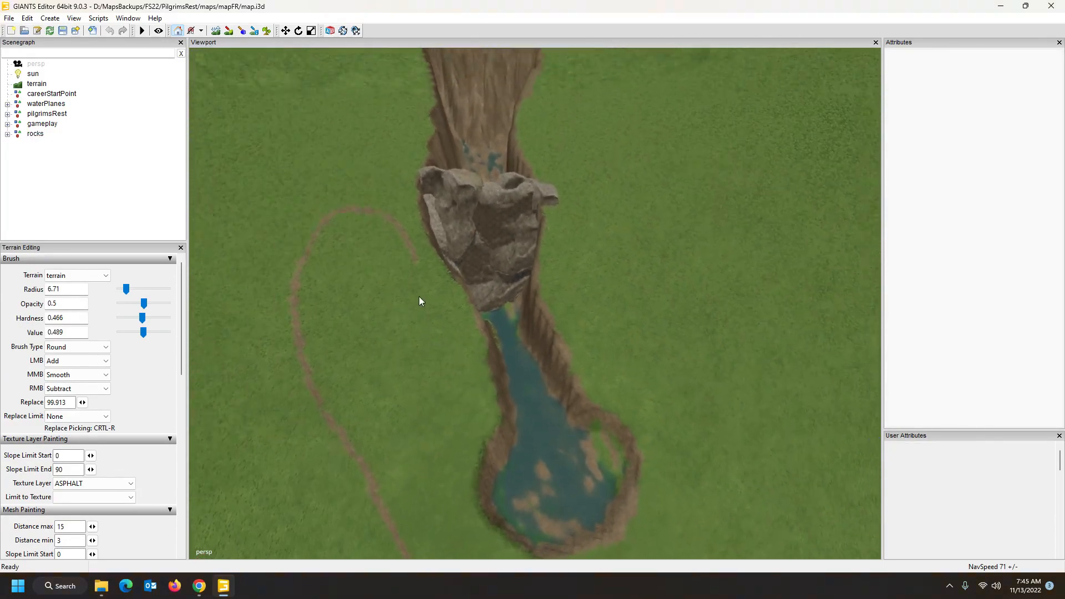
{"action": "middle_click_drag", "start_coordinate": [418, 301], "coordinate": [515, 374]}
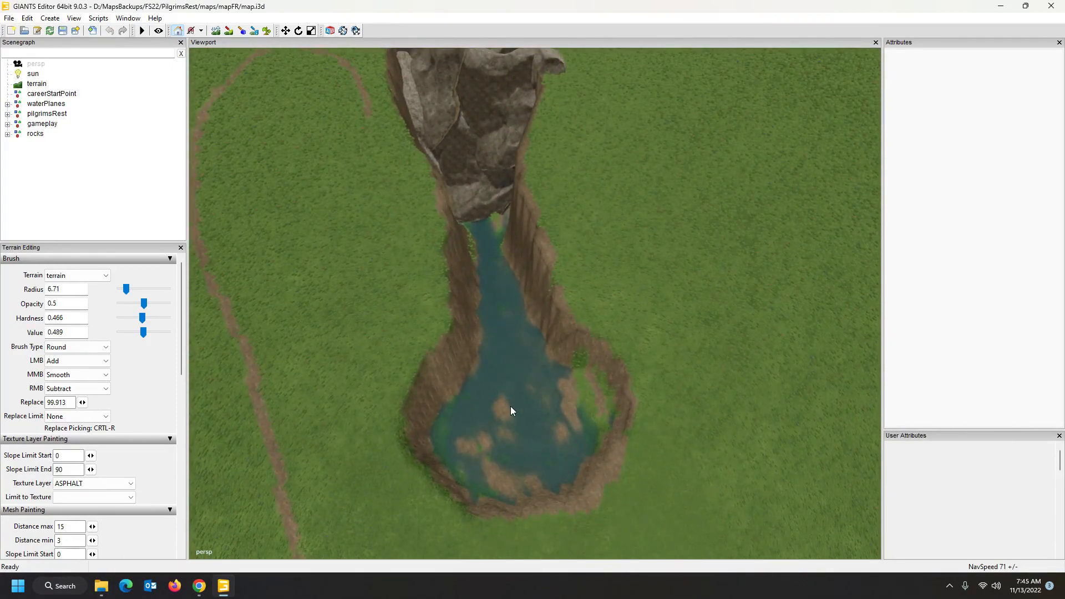
Duplicate the canyon's waterPlaneMain below the rocks and raise the copy to a Translate Y of about 106.9.
{"action": "left_click", "coordinate": [515, 335]}
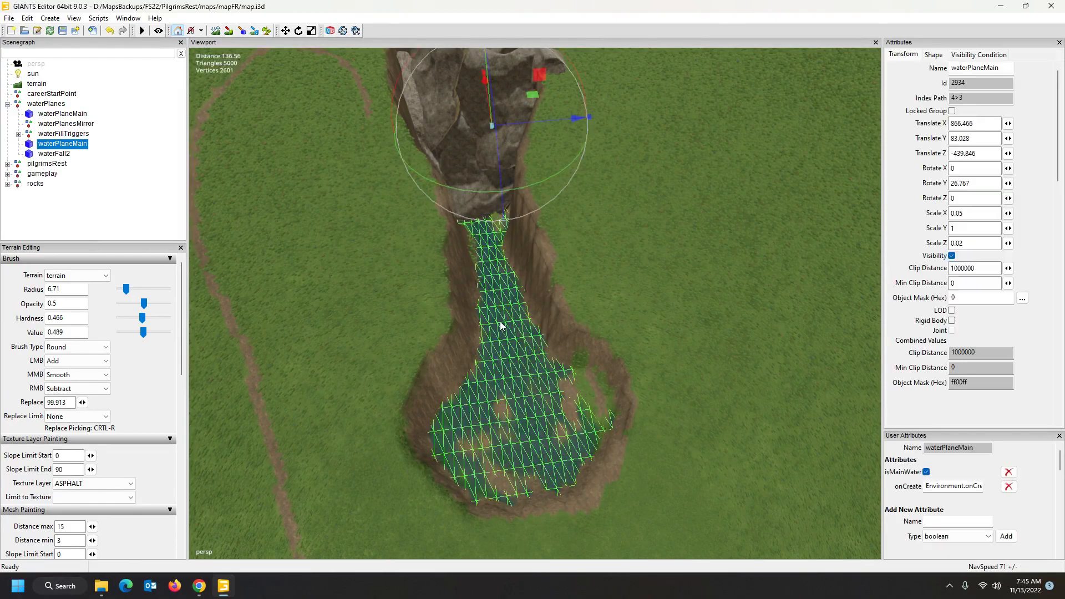
{"action": "middle_click_drag", "start_coordinate": [316, 241], "coordinate": [367, 201]}
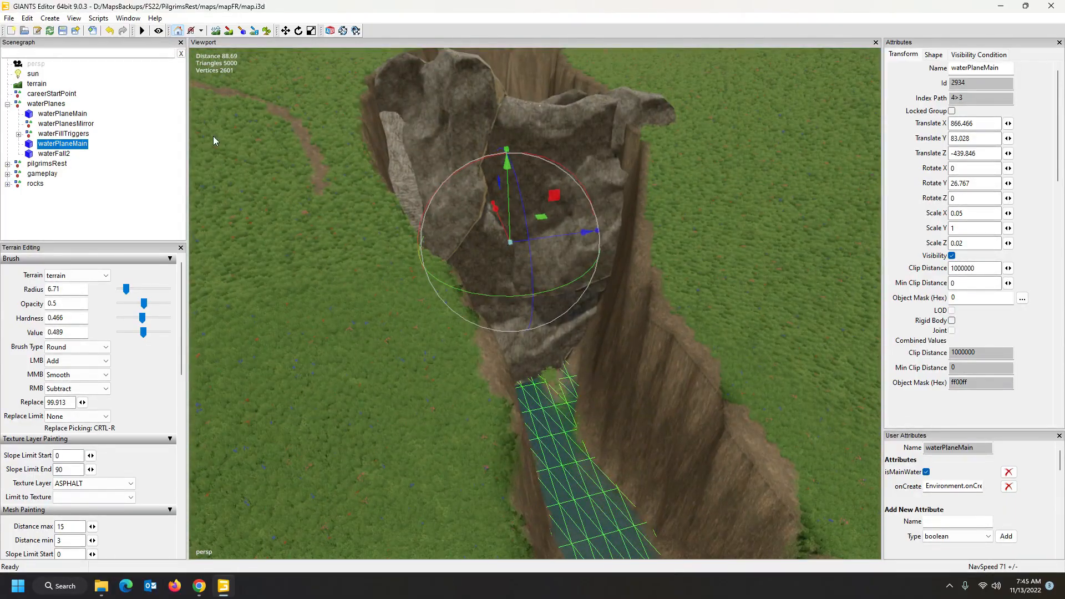
{"action": "middle_click_drag", "start_coordinate": [266, 195], "coordinate": [311, 209]}
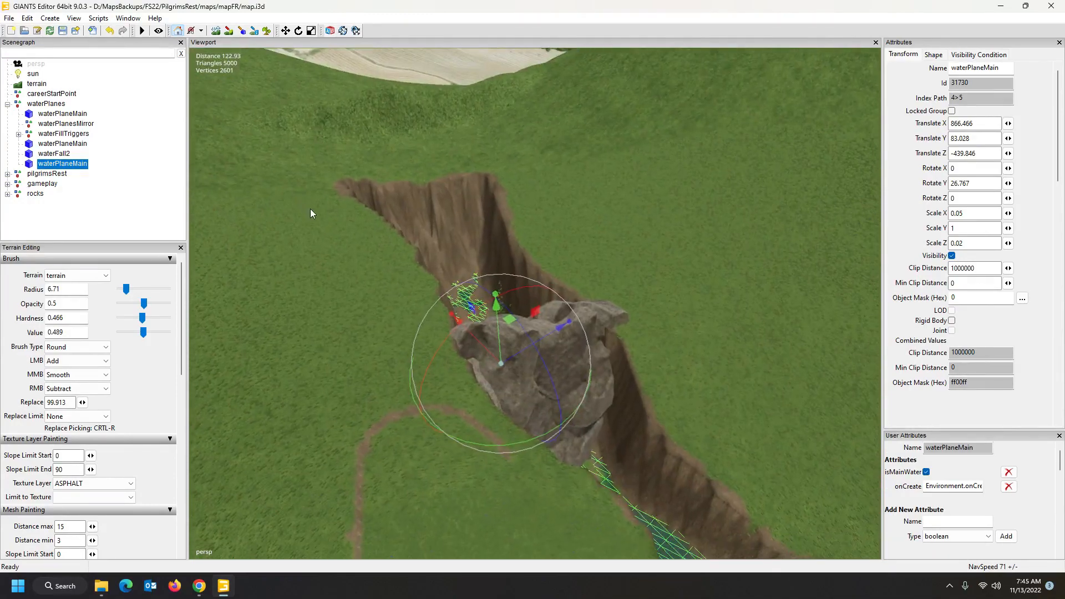
{"action": "left_click_drag", "start_coordinate": [496, 340], "coordinate": [496, 244]}
{"action": "middle_click_drag", "start_coordinate": [494, 245], "coordinate": [332, 250]}
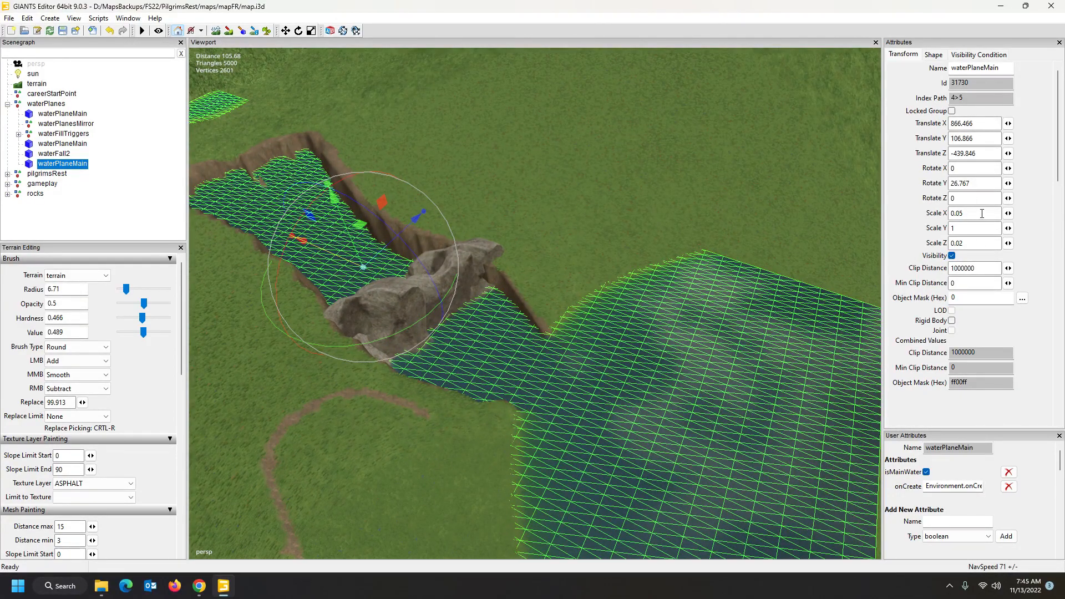
Set the copied water plane's Scale X to 0.02 and move it behind the rocks to about X 886.2, Y 111.8, Z -449.8.
{"action": "double_click", "coordinate": [968, 214]}
{"action": "type", "text": "0"}
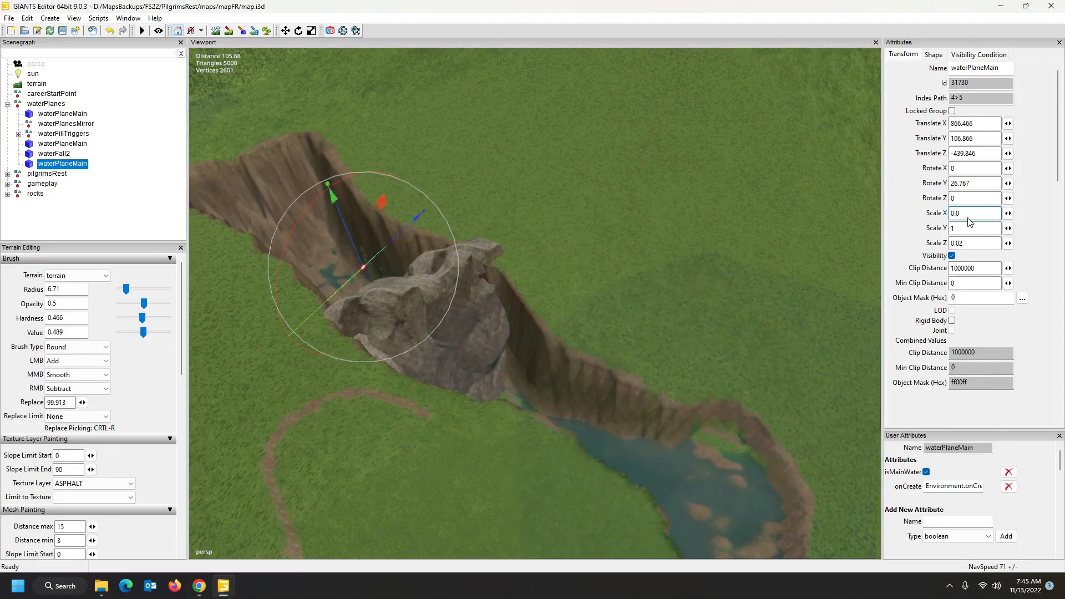
{"action": "type", "text": "2"}
{"action": "left_click_drag", "start_coordinate": [521, 370], "coordinate": [483, 383], "text": "alt"}
{"action": "scroll", "coordinate": [418, 361], "scroll_direction": "up", "scroll_amount": 3}
{"action": "left_click_drag", "start_coordinate": [500, 189], "coordinate": [211, 256]}
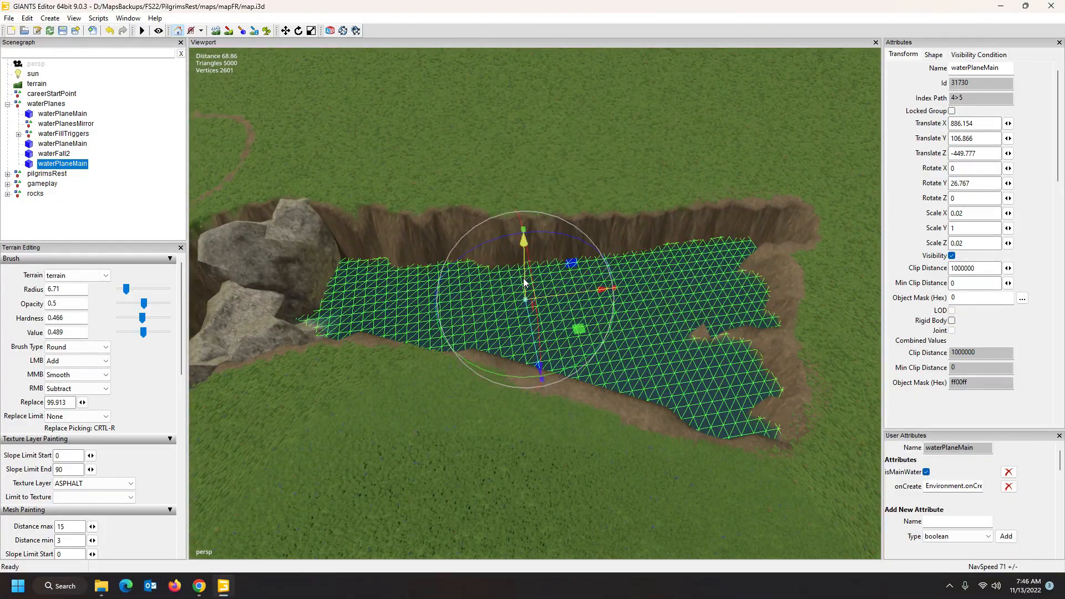
{"action": "left_click_drag", "start_coordinate": [524, 281], "coordinate": [516, 249]}
{"action": "left_click_drag", "start_coordinate": [516, 249], "coordinate": [526, 313], "text": "alt"}
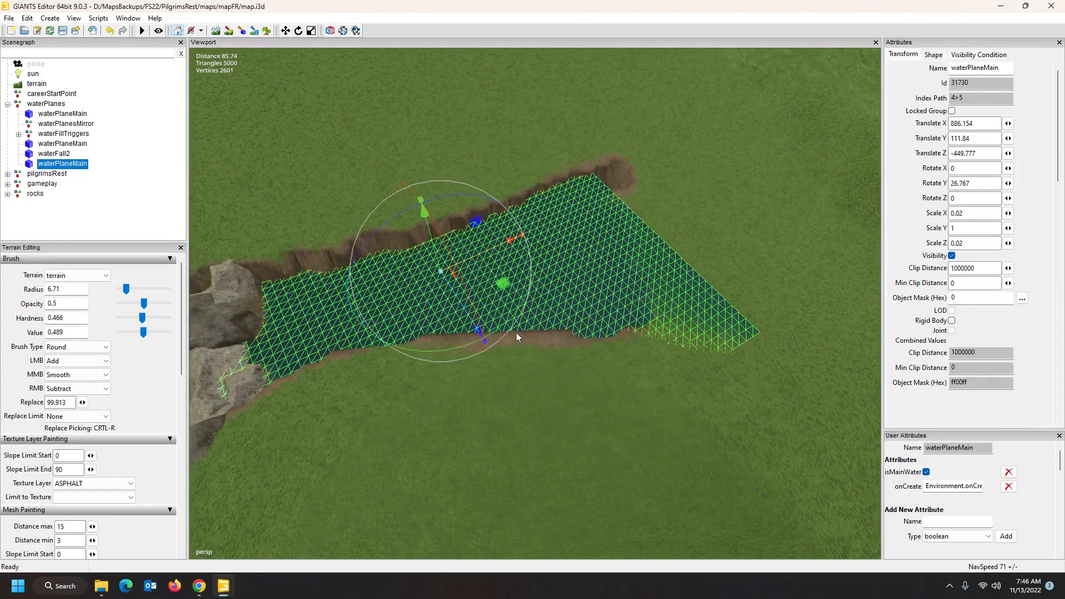
Rotate the upper water plane to about 16.4 degrees around Y and adjust its position to about X 886.7, Y 112.8, Z -450.
{"action": "left_click_drag", "start_coordinate": [443, 352], "coordinate": [317, 354]}
{"action": "scroll", "coordinate": [336, 346], "scroll_direction": "up", "scroll_amount": 3}
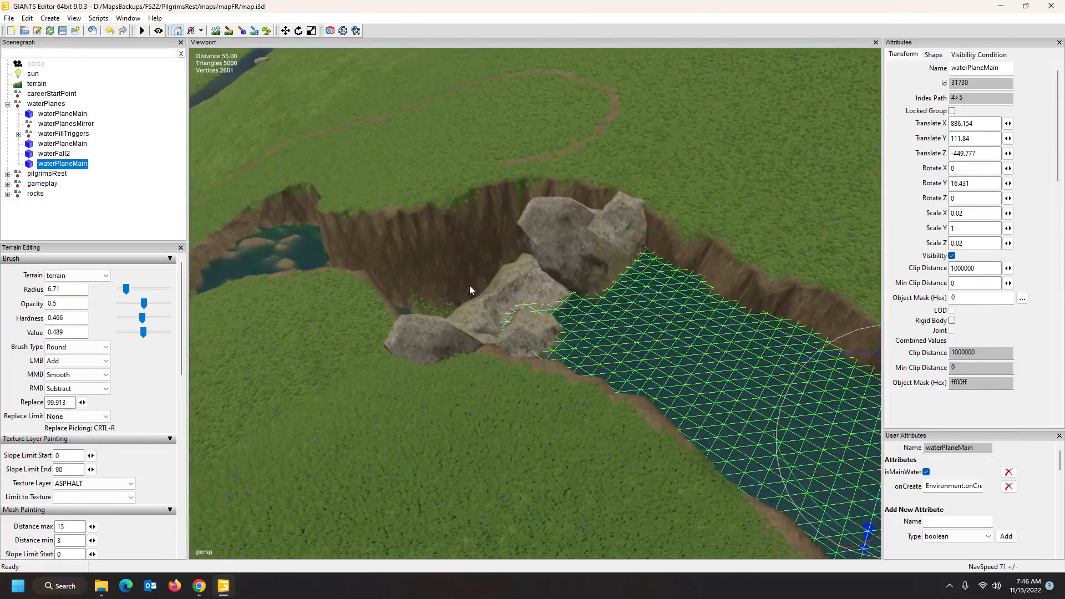
{"action": "left_click_drag", "start_coordinate": [531, 301], "coordinate": [625, 222], "text": "alt"}
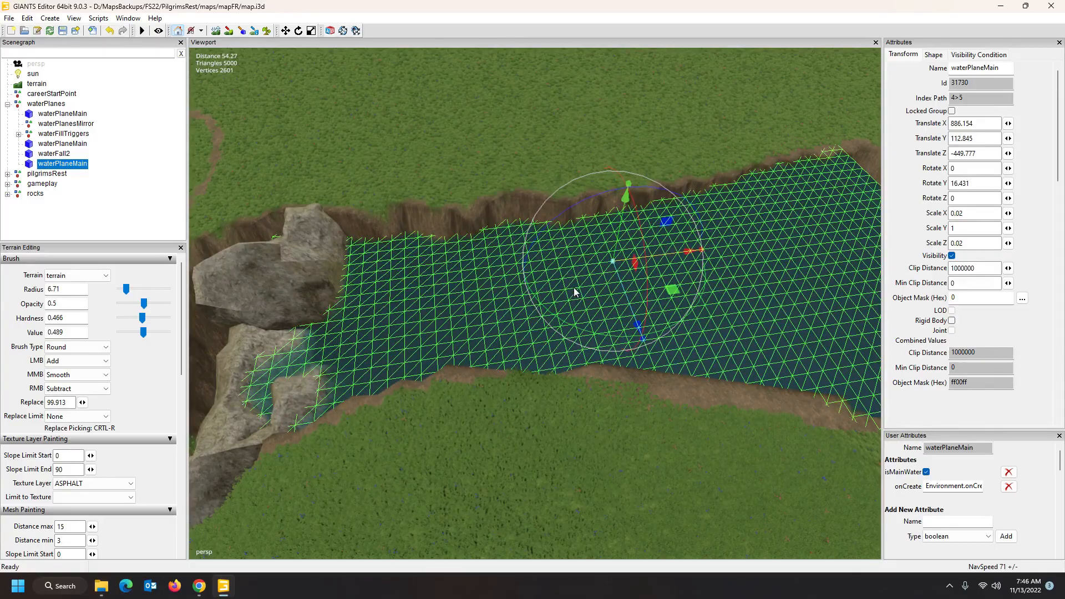
{"action": "left_click_drag", "start_coordinate": [663, 260], "coordinate": [676, 259]}
Set the upper water plane's Scale X to 0.025 and shift it along the canyon to about X 897.1, Z -453.
{"action": "left_click_drag", "start_coordinate": [614, 342], "coordinate": [588, 327], "text": "alt"}
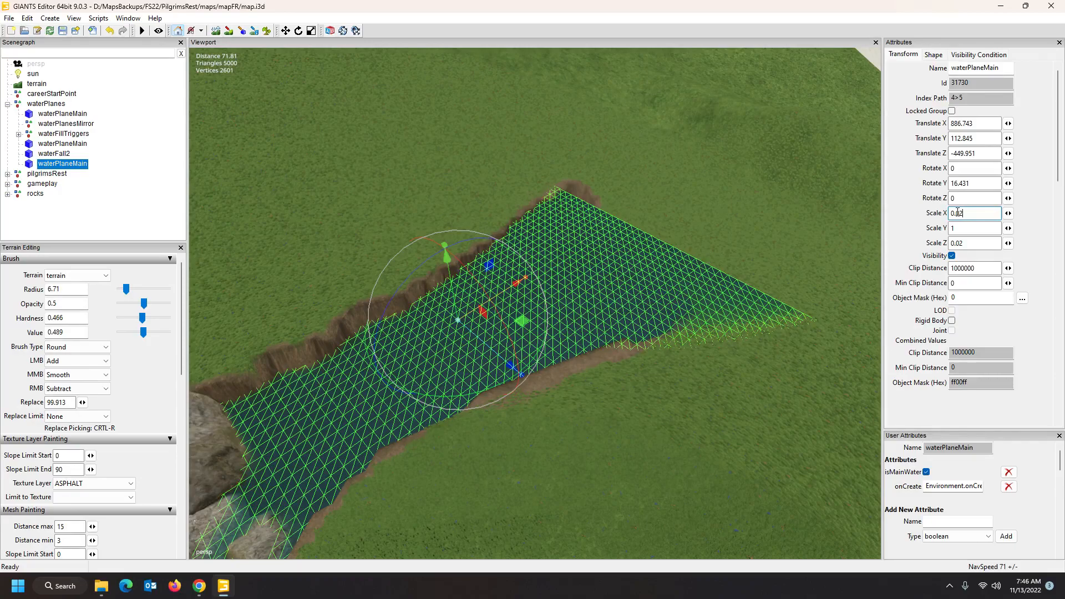
{"action": "type", "text": "5"}
{"action": "key", "text": "Return"}
{"action": "left_click_drag", "start_coordinate": [700, 341], "coordinate": [627, 362], "text": "alt"}
{"action": "left_click_drag", "start_coordinate": [676, 277], "coordinate": [737, 281]}
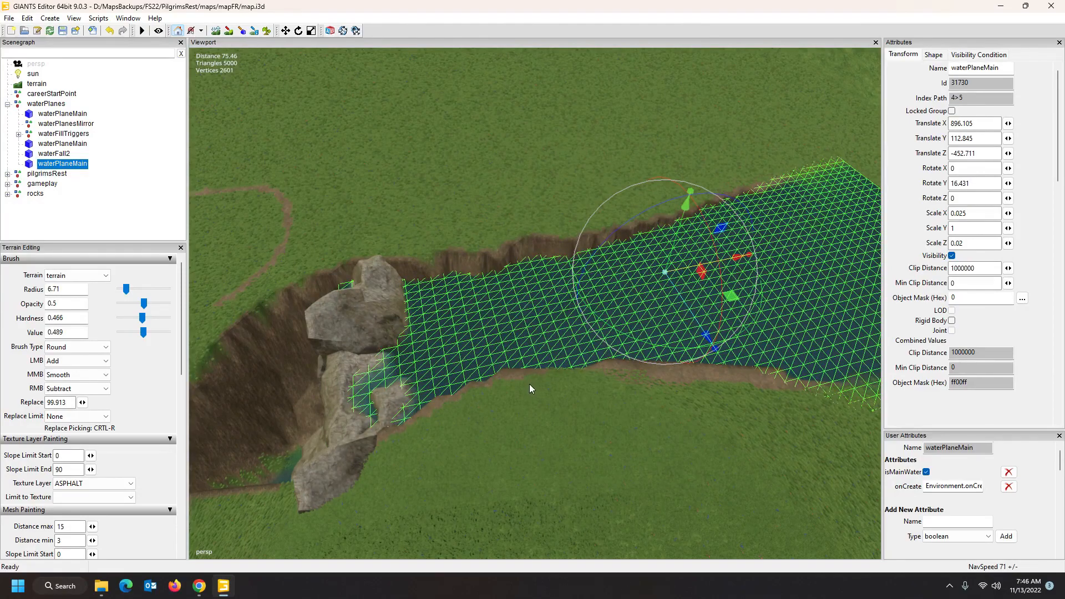
{"action": "left_click_drag", "start_coordinate": [738, 260], "coordinate": [745, 265]}
{"action": "left_click_drag", "start_coordinate": [575, 372], "coordinate": [580, 397], "text": "alt"}
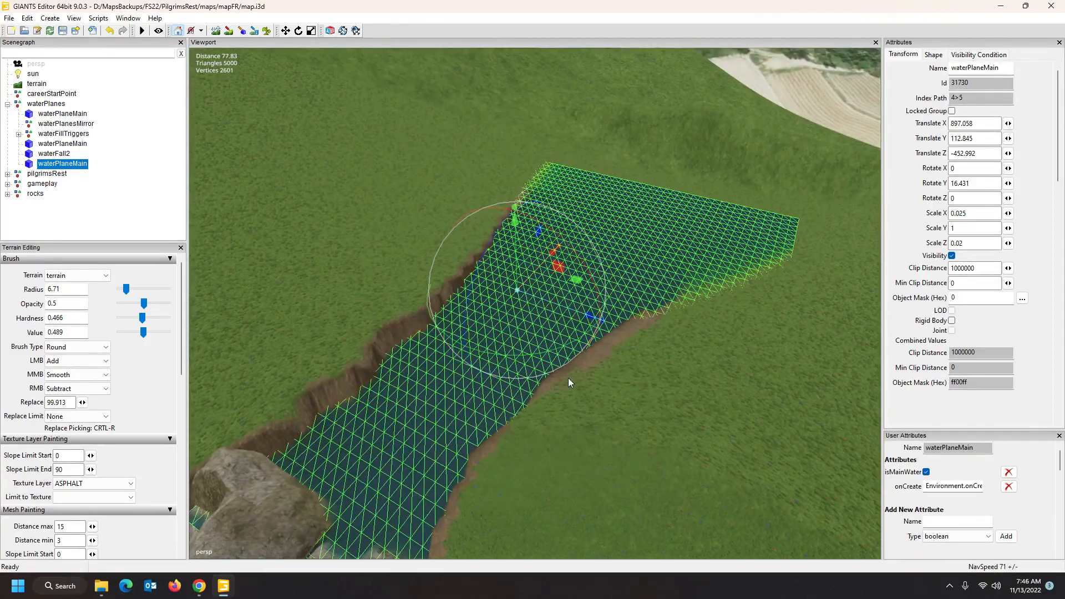
Shift the upper water plane sideways across the canyon to about X 899.6, Z -444.5.
{"action": "left_click", "coordinate": [554, 308]}
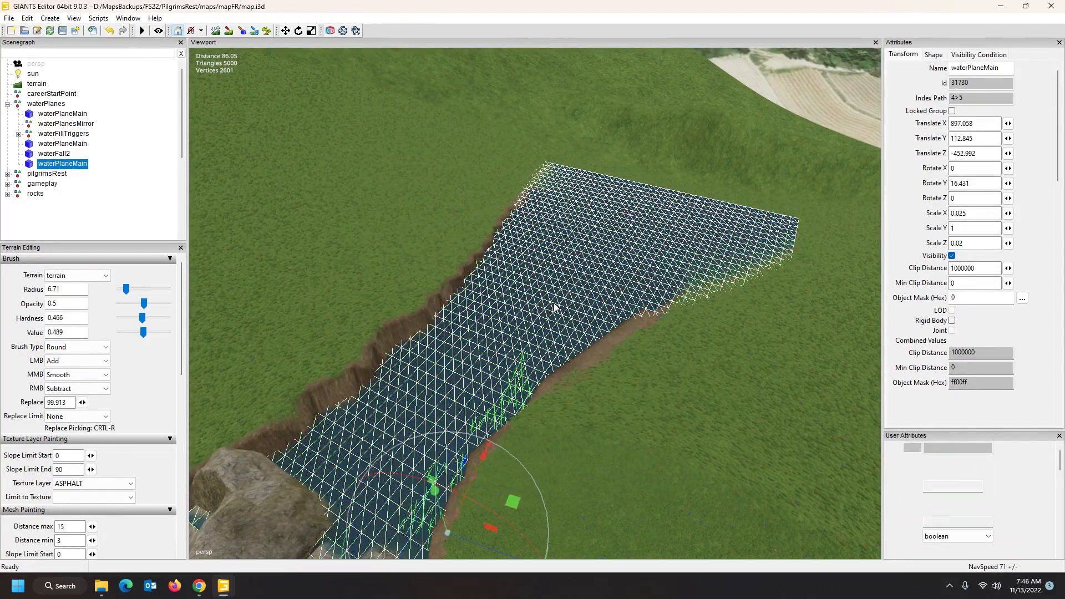
{"action": "left_click", "coordinate": [527, 304]}
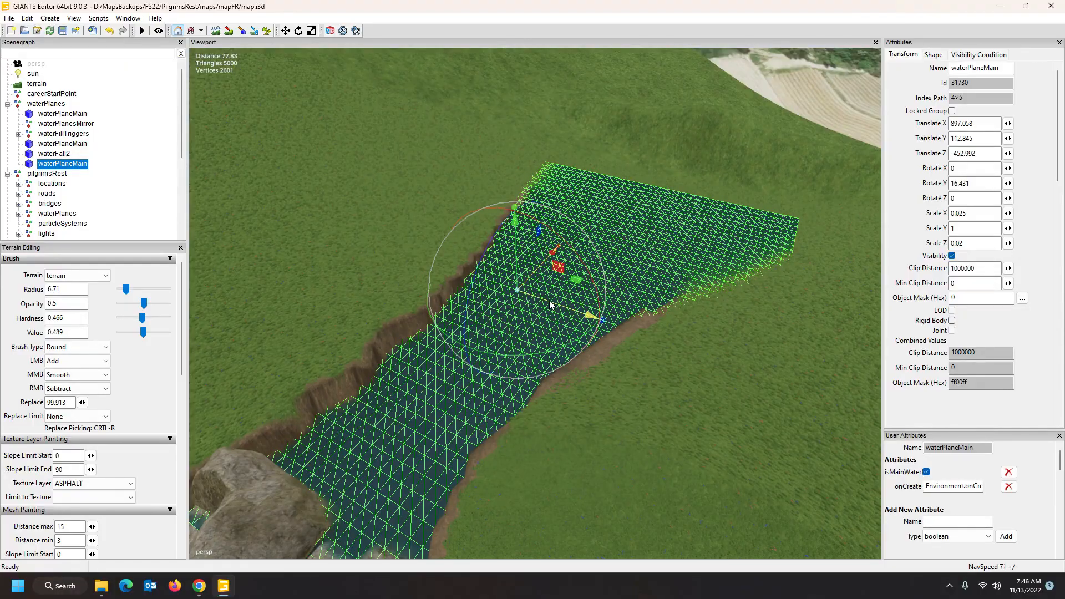
{"action": "left_click_drag", "start_coordinate": [550, 305], "coordinate": [594, 343]}
{"action": "scroll", "coordinate": [438, 340], "scroll_direction": "down", "scroll_amount": 10}
{"action": "scroll", "coordinate": [598, 339], "scroll_direction": "down", "scroll_amount": 5}
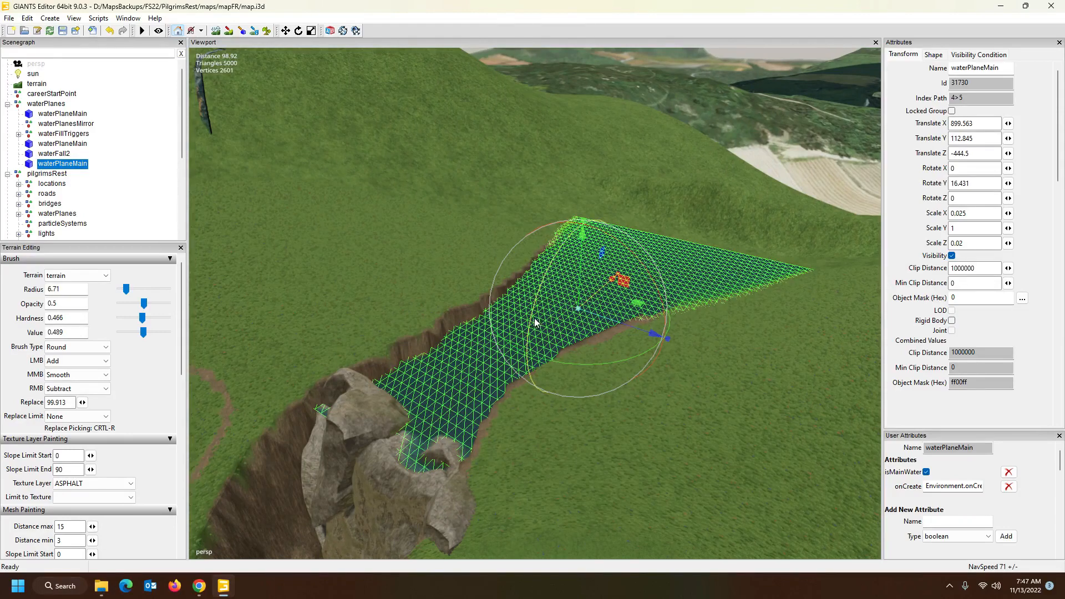
Tilt the upper water plane to about -3 degrees around Z and move it to about X 898.6, Y 111, Z -444.2.
{"action": "left_click_drag", "start_coordinate": [534, 318], "coordinate": [522, 323]}
{"action": "left_click_drag", "start_coordinate": [580, 272], "coordinate": [584, 280]}
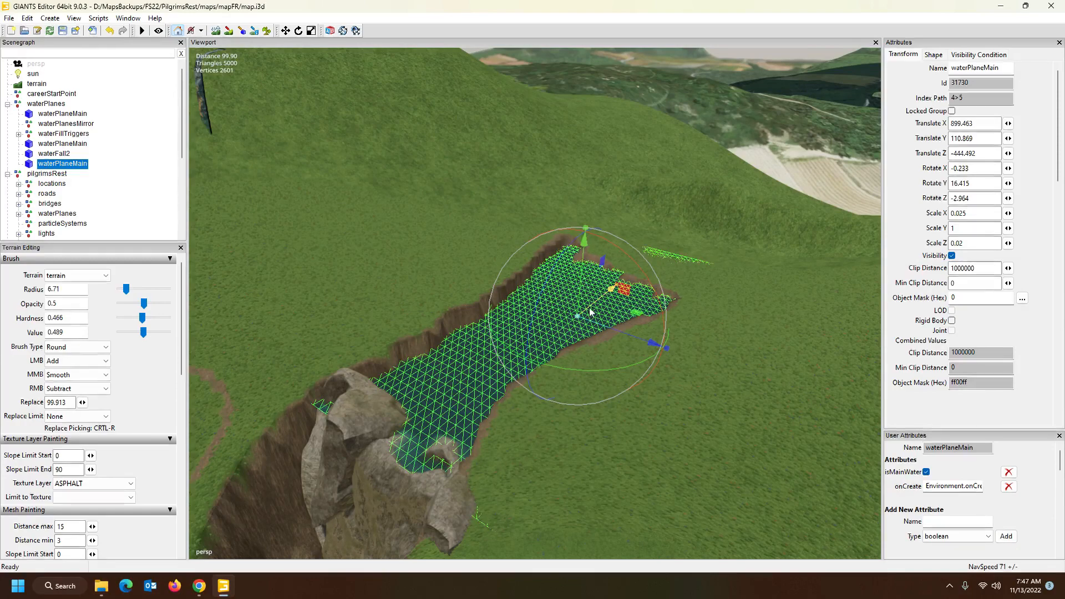
{"action": "left_click_drag", "start_coordinate": [593, 309], "coordinate": [590, 311]}
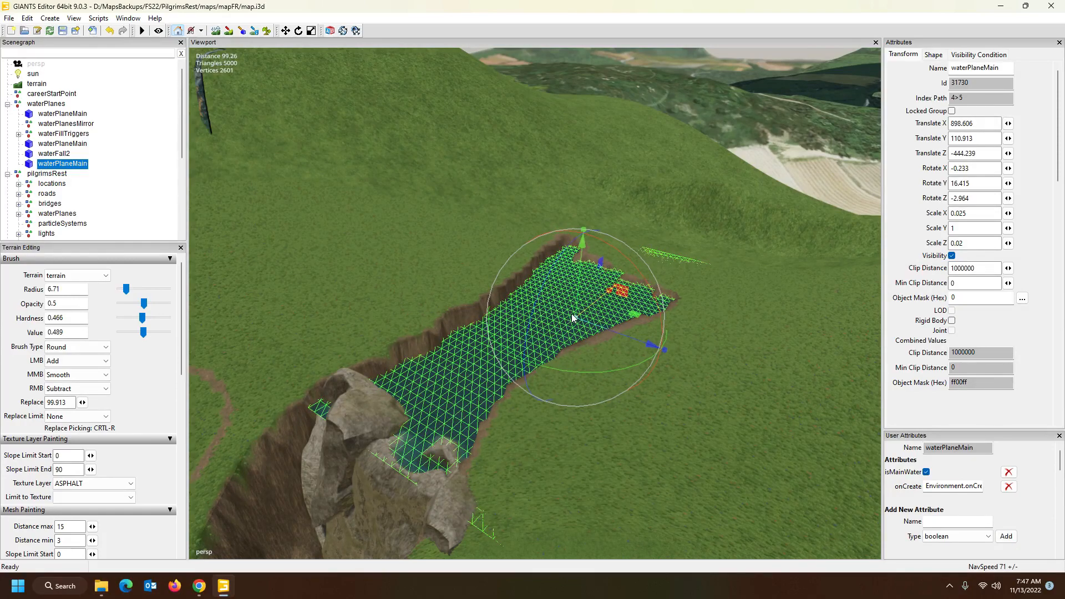
{"action": "left_click_drag", "start_coordinate": [578, 304], "coordinate": [578, 302]}
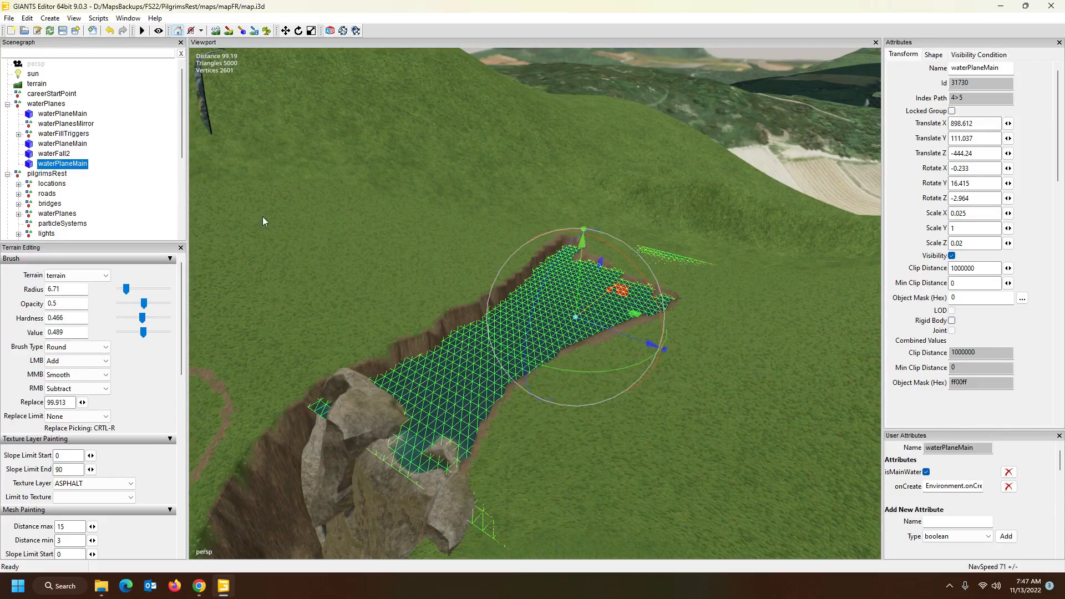
Shift the upper water plane slightly along the canyon to about X 899.2, Z -444.4.
{"action": "left_click", "coordinate": [151, 169]}
{"action": "left_click_drag", "start_coordinate": [316, 272], "coordinate": [392, 285], "text": "alt"}
{"action": "scroll", "coordinate": [287, 323], "scroll_direction": "up", "scroll_amount": 4}
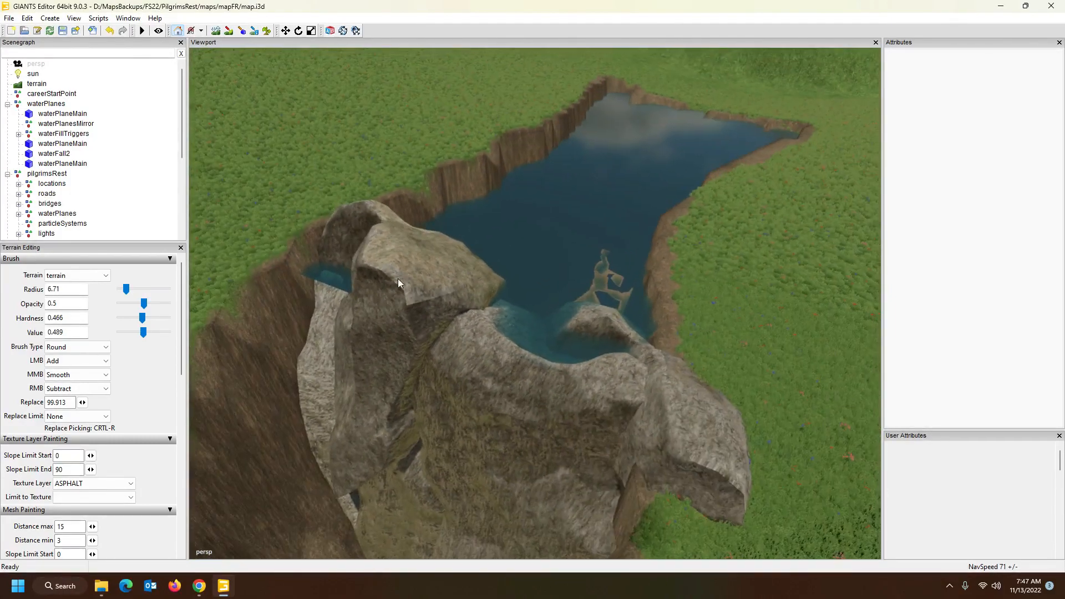
{"action": "left_click", "coordinate": [62, 164]}
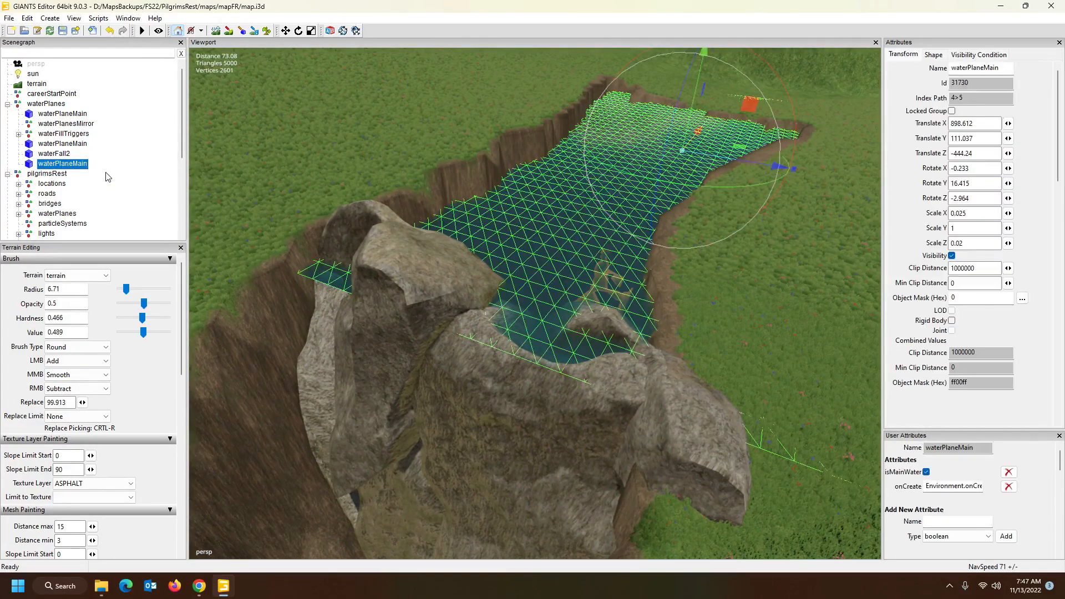
{"action": "left_click_drag", "start_coordinate": [691, 146], "coordinate": [451, 307]}
Rotate the large rock03 beside the upper pool to about -11 degrees around X and stretch its Scale Y to about 10.6.
{"action": "left_click", "coordinate": [452, 311]}
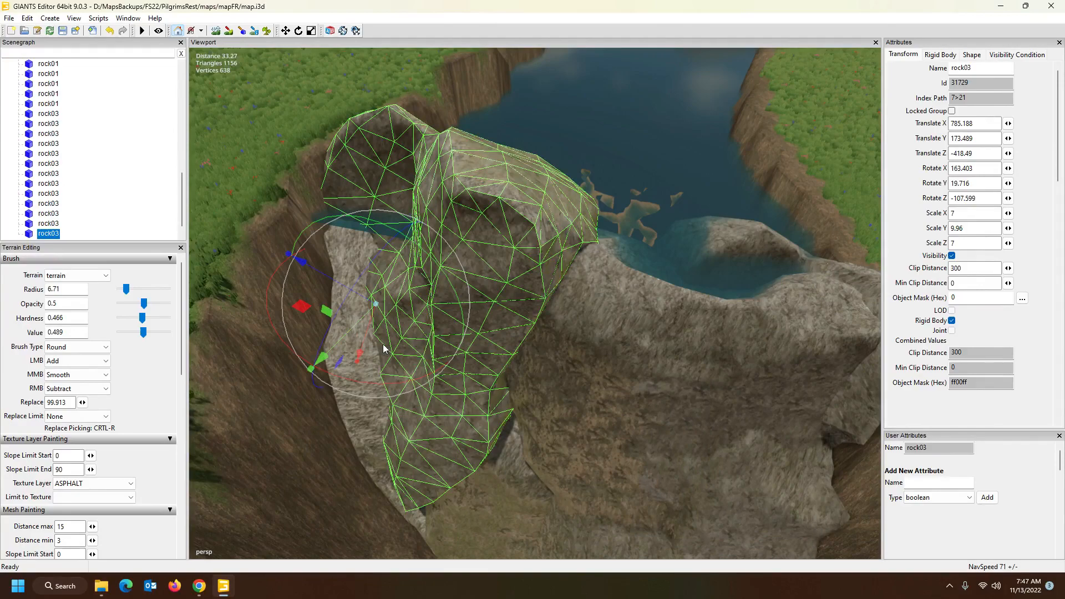
{"action": "mouse_move", "coordinate": [483, 366]}
{"action": "left_mouse_down", "text": "alt"}
{"action": "mouse_move", "coordinate": [449, 371]}
{"action": "mouse_move", "coordinate": [403, 340]}
{"action": "mouse_move", "coordinate": [414, 355]}
{"action": "mouse_move", "coordinate": [479, 353]}
{"action": "left_mouse_up", "text": "alt"}
{"action": "scroll", "coordinate": [401, 341], "scroll_direction": "down", "scroll_amount": 4}
{"action": "scroll", "coordinate": [401, 341], "scroll_direction": "up", "scroll_amount": 4}
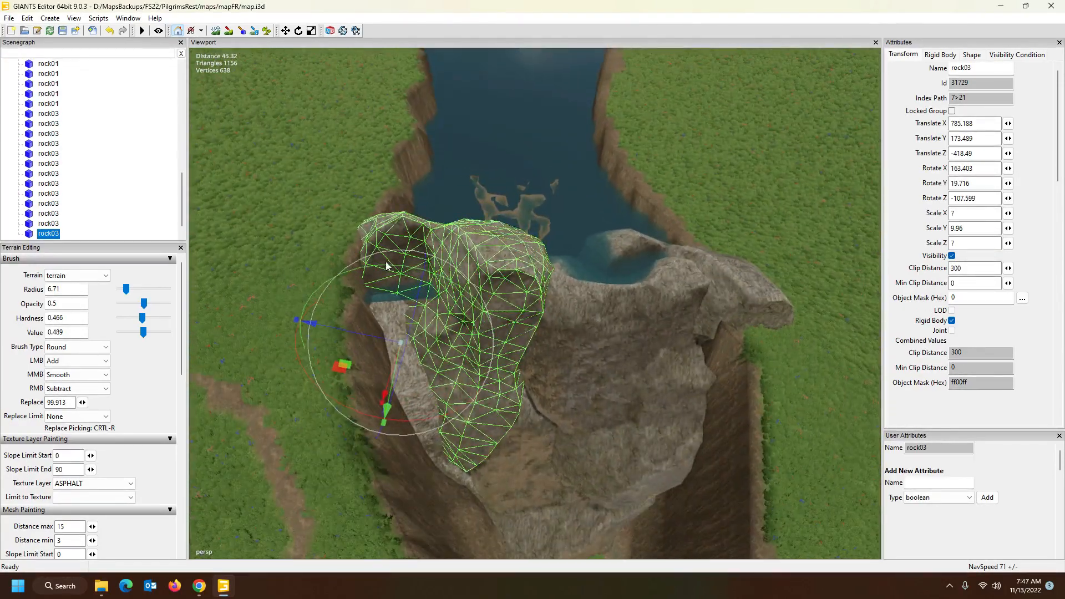
{"action": "left_click", "coordinate": [396, 325]}
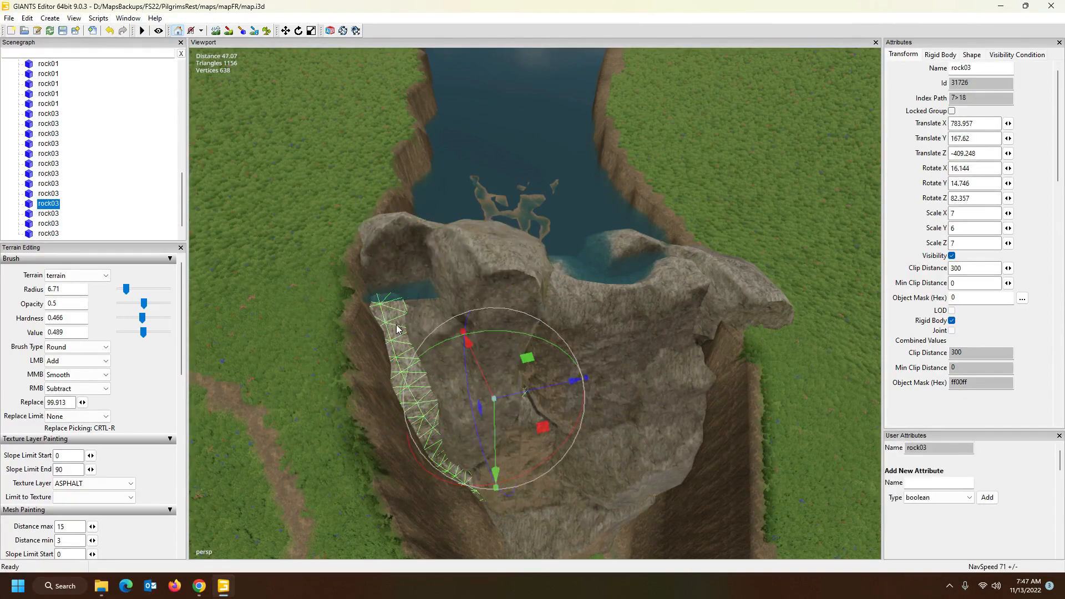
{"action": "left_click", "coordinate": [399, 254]}
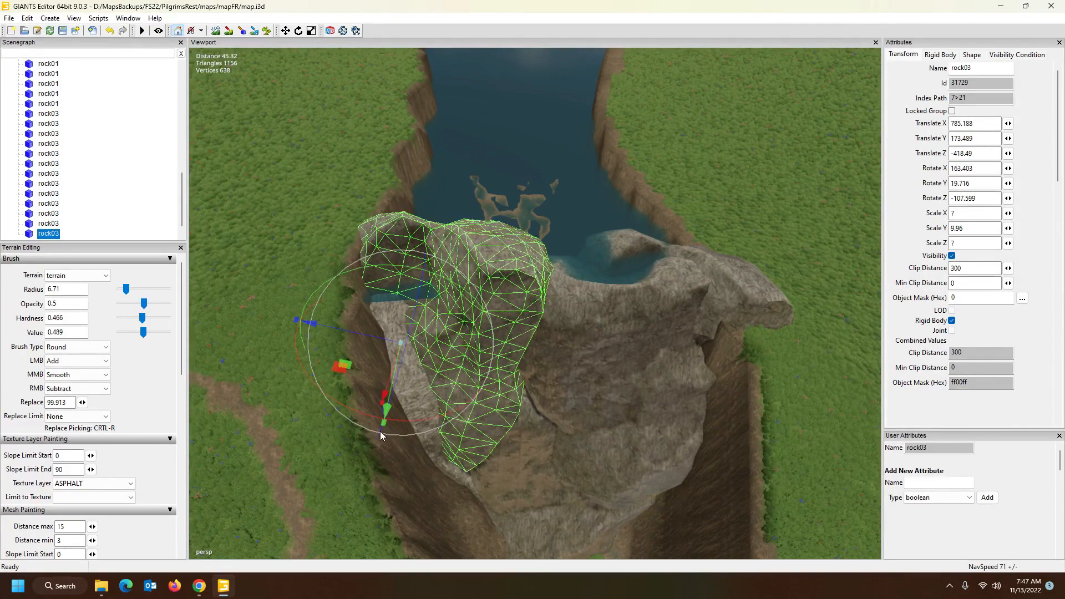
{"action": "left_click_drag", "start_coordinate": [384, 425], "coordinate": [382, 279]}
{"action": "middle_click_drag", "start_coordinate": [457, 373], "coordinate": [419, 317]}
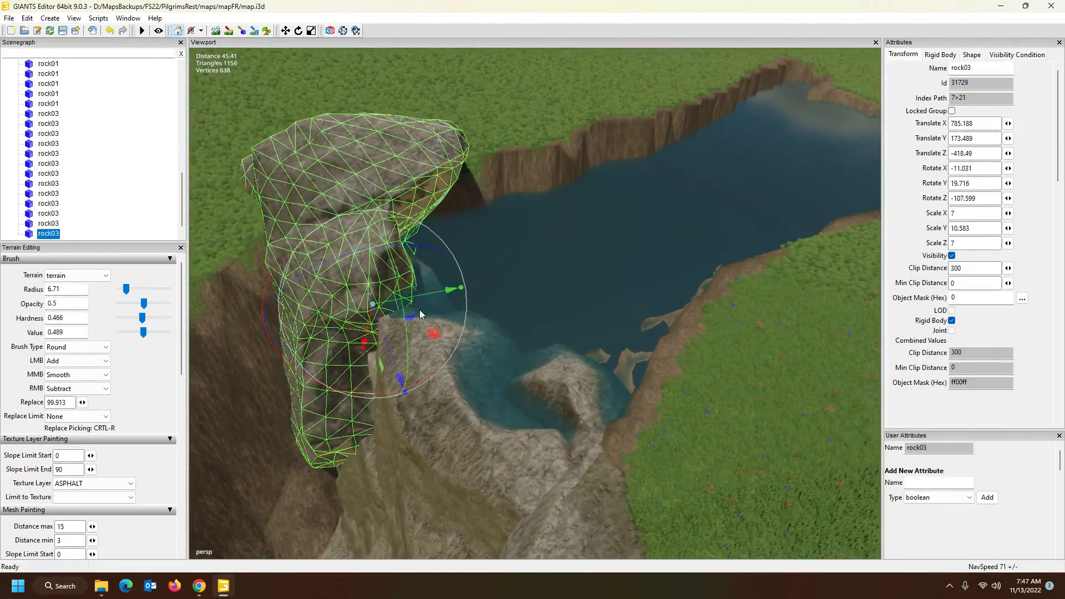
Move the rotated rock03 against the canyon wall to about X 787.4, Y 171.4, Z -414.9.
{"action": "mouse_move", "coordinate": [440, 294]}
{"action": "left_mouse_down"}
{"action": "mouse_move", "coordinate": [484, 287]}
{"action": "mouse_move", "coordinate": [458, 301]}
{"action": "left_mouse_up"}
{"action": "middle_click_drag", "start_coordinate": [458, 301], "coordinate": [564, 352]}
{"action": "scroll", "coordinate": [392, 338], "scroll_direction": "up", "scroll_amount": 3}
{"action": "scroll", "coordinate": [577, 356], "scroll_direction": "down", "scroll_amount": 4}
{"action": "left_click_drag", "start_coordinate": [524, 409], "coordinate": [566, 447]}
{"action": "left_click", "coordinate": [204, 230]}
{"action": "left_click_drag", "start_coordinate": [205, 230], "coordinate": [295, 237], "text": "alt"}
{"action": "scroll", "coordinate": [318, 282], "scroll_direction": "down", "scroll_amount": 8}
{"action": "scroll", "coordinate": [60, 236], "scroll_direction": "up", "scroll_amount": 5}
{"action": "scroll", "coordinate": [310, 206], "scroll_direction": "up", "scroll_amount": 4}
{"action": "scroll", "coordinate": [296, 238], "scroll_direction": "down", "scroll_amount": 6}
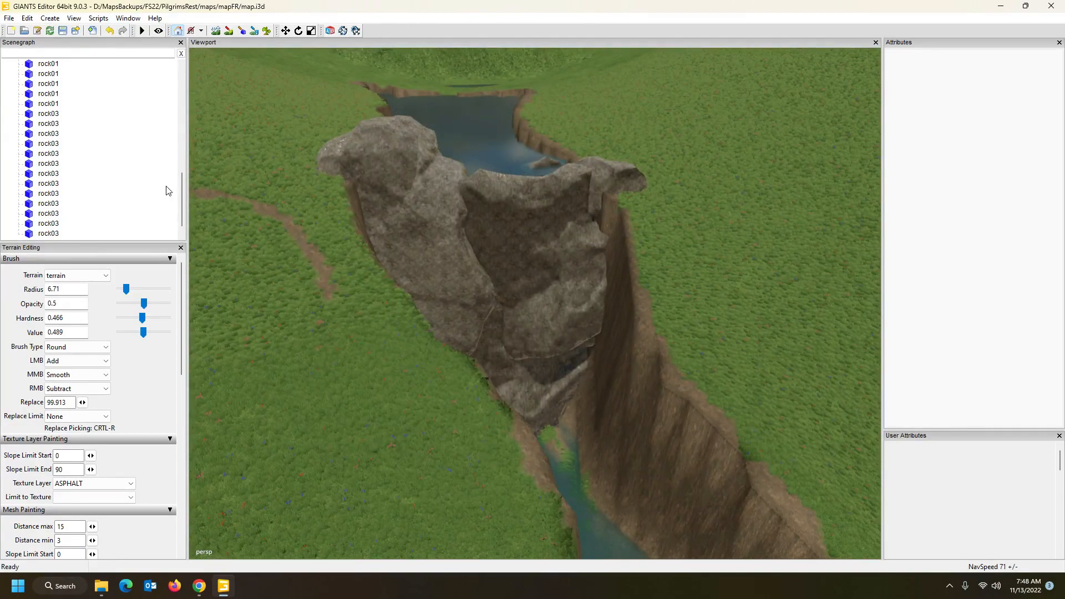
Collapse the scene groups and import waterfall.i3d from the imported water/waterfall folder.
{"action": "left_click", "coordinate": [145, 133]}
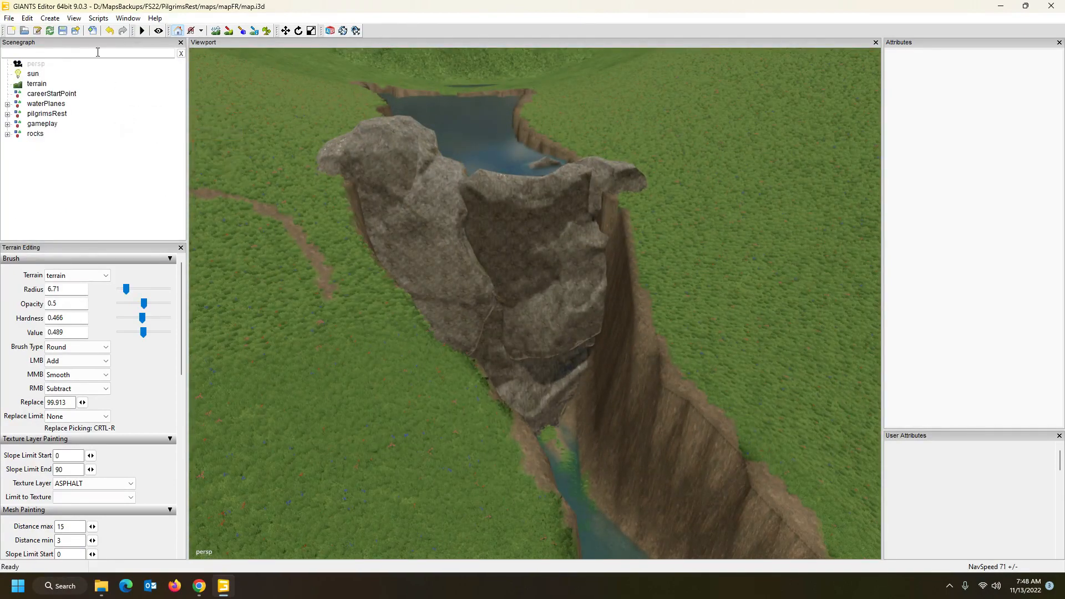
{"action": "left_click", "coordinate": [10, 18]}
{"action": "left_click", "coordinate": [33, 139]}
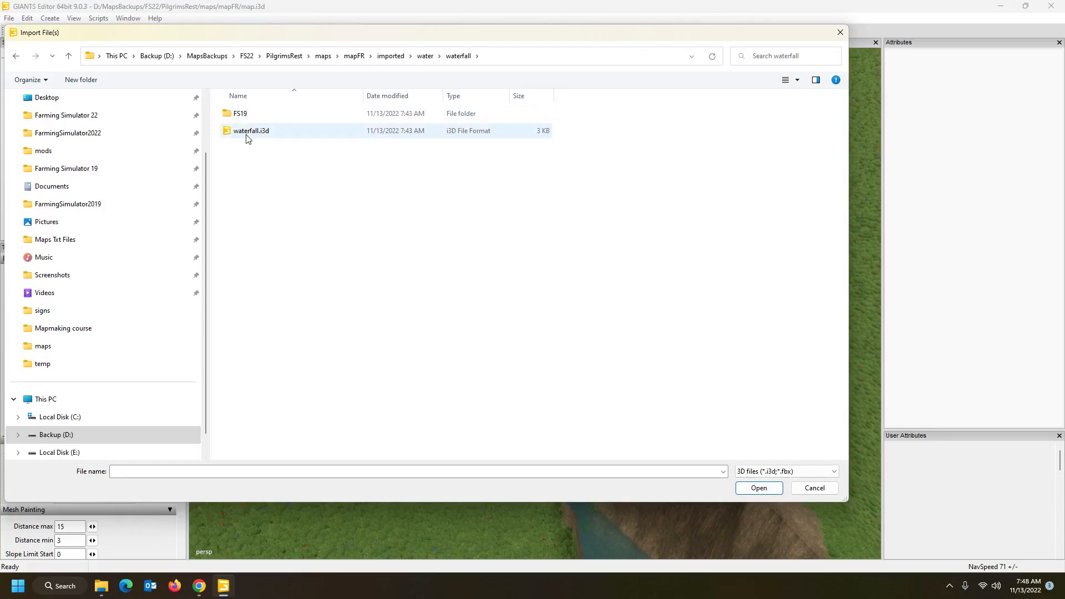
{"action": "double_click", "coordinate": [246, 136]}
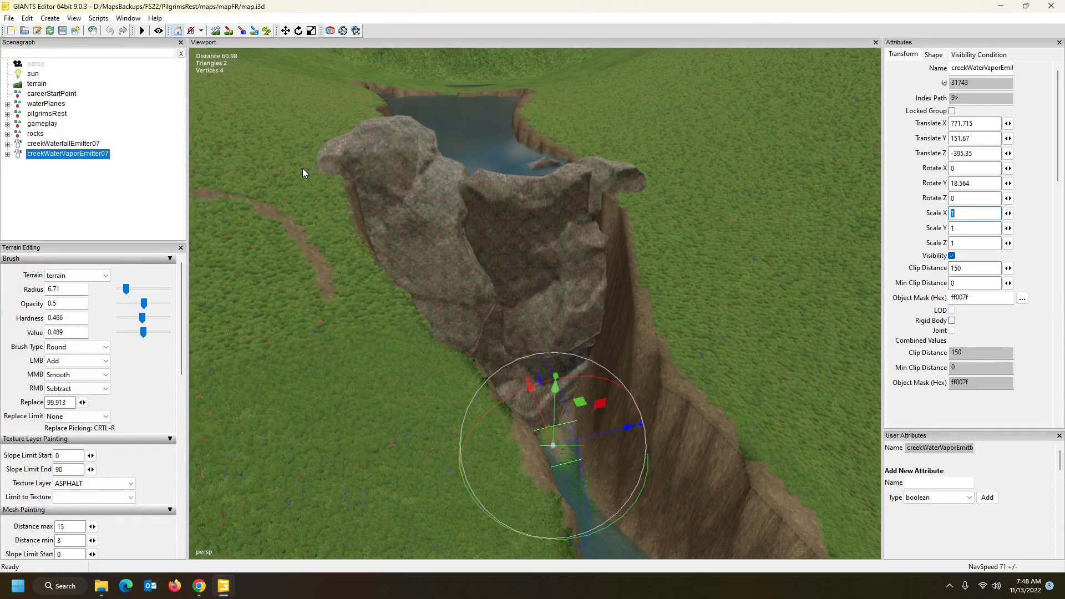
Play the scene with creekWaterfallEmitter07 selected and examine how the water falls over the rocks into the lower canyon.
{"action": "left_click_drag", "start_coordinate": [376, 261], "coordinate": [272, 186], "text": "alt"}
{"action": "left_click", "coordinate": [83, 144]}
{"action": "scroll", "coordinate": [246, 274], "scroll_direction": "down", "scroll_amount": 5}
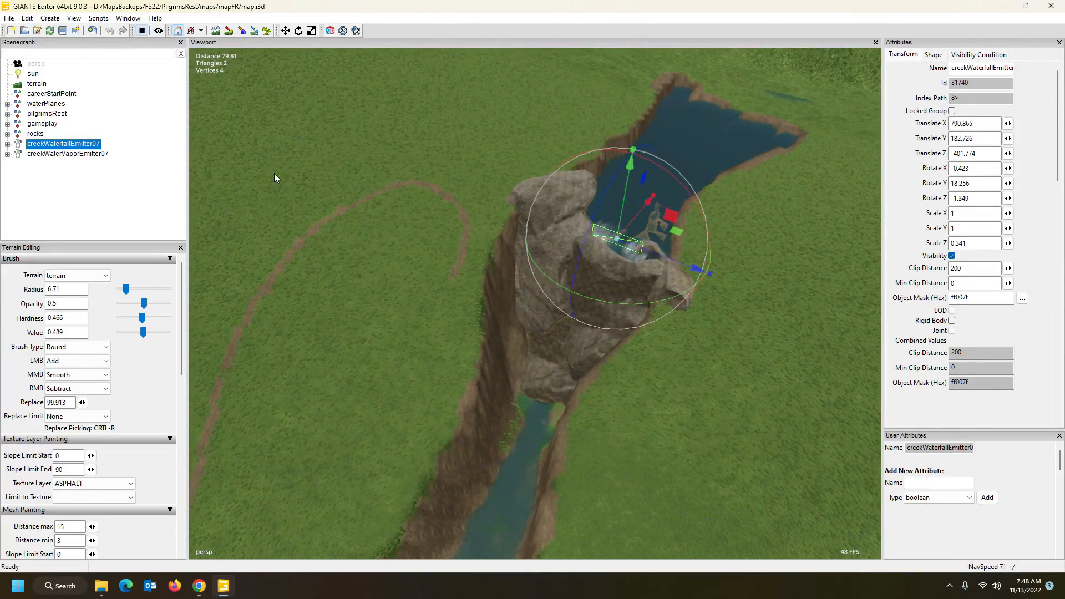
{"action": "left_click_drag", "start_coordinate": [384, 303], "coordinate": [467, 275], "text": "alt"}
{"action": "scroll", "coordinate": [491, 292], "scroll_direction": "up", "scroll_amount": 4}
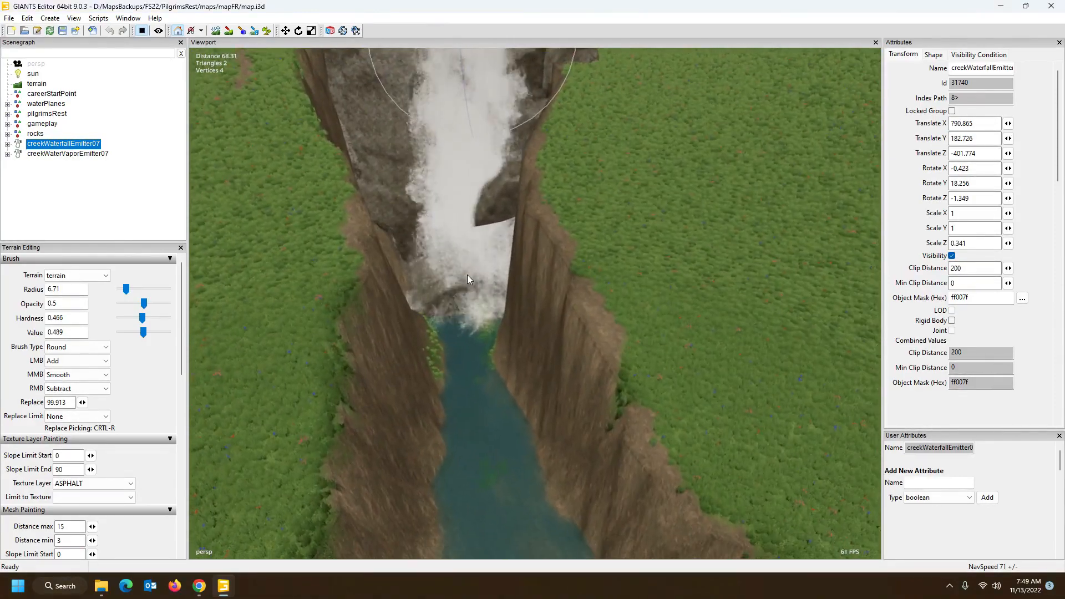
{"action": "middle_click_drag", "start_coordinate": [467, 275], "coordinate": [472, 279], "text": "alt"}
{"action": "left_click_drag", "start_coordinate": [472, 278], "coordinate": [531, 267], "text": "alt"}
{"action": "scroll", "coordinate": [479, 282], "scroll_direction": "up", "scroll_amount": 3}
{"action": "scroll", "coordinate": [531, 268], "scroll_direction": "down", "scroll_amount": 5}
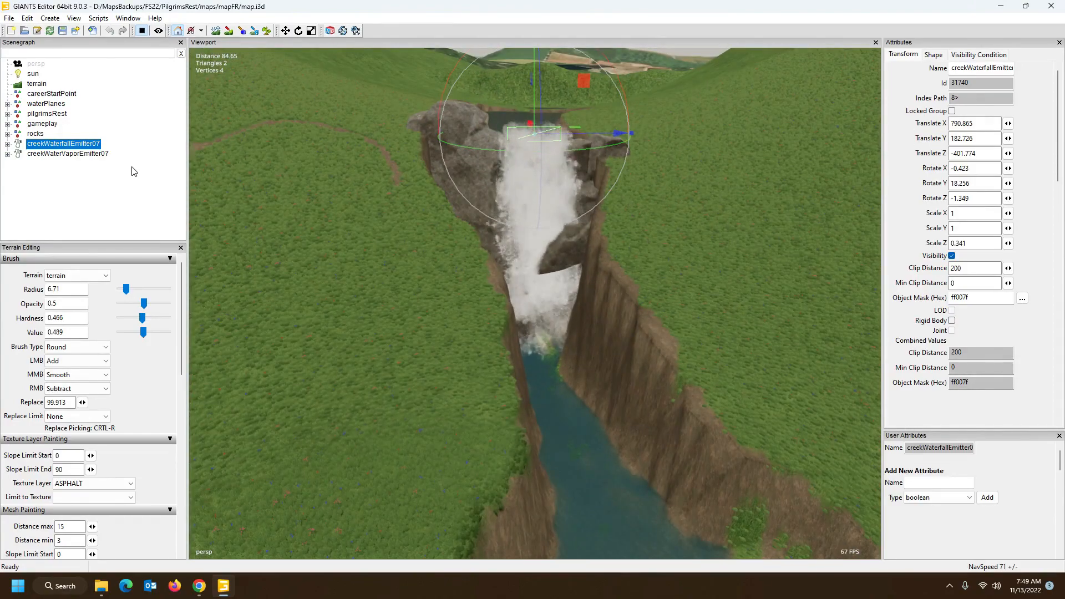
Deselect the emitter and examine the whole running waterfall between the two water levels from near and far.
{"action": "left_click", "coordinate": [129, 185]}
{"action": "left_click_drag", "start_coordinate": [359, 294], "coordinate": [338, 327], "text": "alt"}
{"action": "scroll", "coordinate": [359, 238], "scroll_direction": "up", "scroll_amount": 5}
{"action": "scroll", "coordinate": [332, 326], "scroll_direction": "down", "scroll_amount": 3}
{"action": "scroll", "coordinate": [259, 309], "scroll_direction": "down", "scroll_amount": 5}
{"action": "scroll", "coordinate": [258, 308], "scroll_direction": "up", "scroll_amount": 4}
{"action": "scroll", "coordinate": [258, 307], "scroll_direction": "down", "scroll_amount": 2}
{"action": "scroll", "coordinate": [241, 301], "scroll_direction": "up", "scroll_amount": 4}
{"action": "scroll", "coordinate": [241, 301], "scroll_direction": "down", "scroll_amount": 4}
{"action": "scroll", "coordinate": [260, 318], "scroll_direction": "up", "scroll_amount": 2}
{"action": "scroll", "coordinate": [285, 321], "scroll_direction": "down", "scroll_amount": 1}
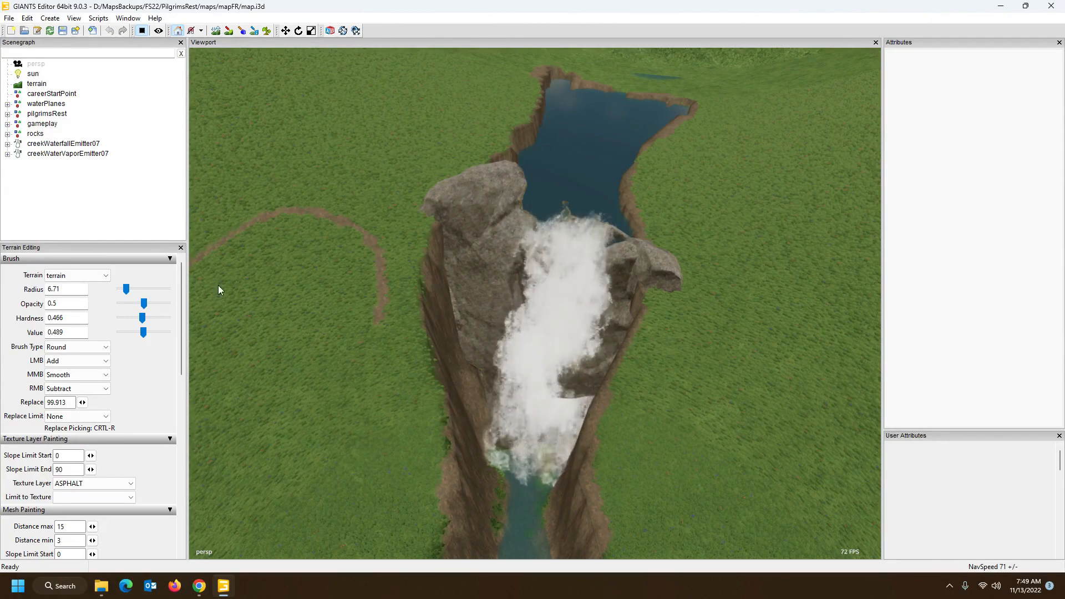
{"action": "scroll", "coordinate": [354, 336], "scroll_direction": "up", "scroll_amount": 2}
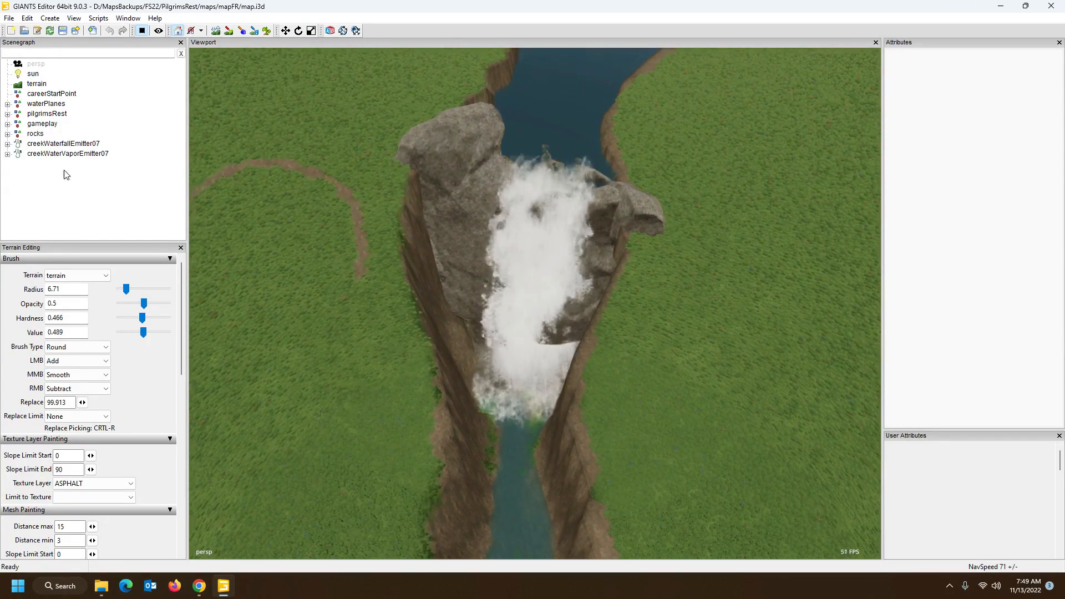
Try tilting creekWaterfallEmitter07 to about -18.4 degrees around Z so the water is thrown farther out.
{"action": "left_click", "coordinate": [69, 147]}
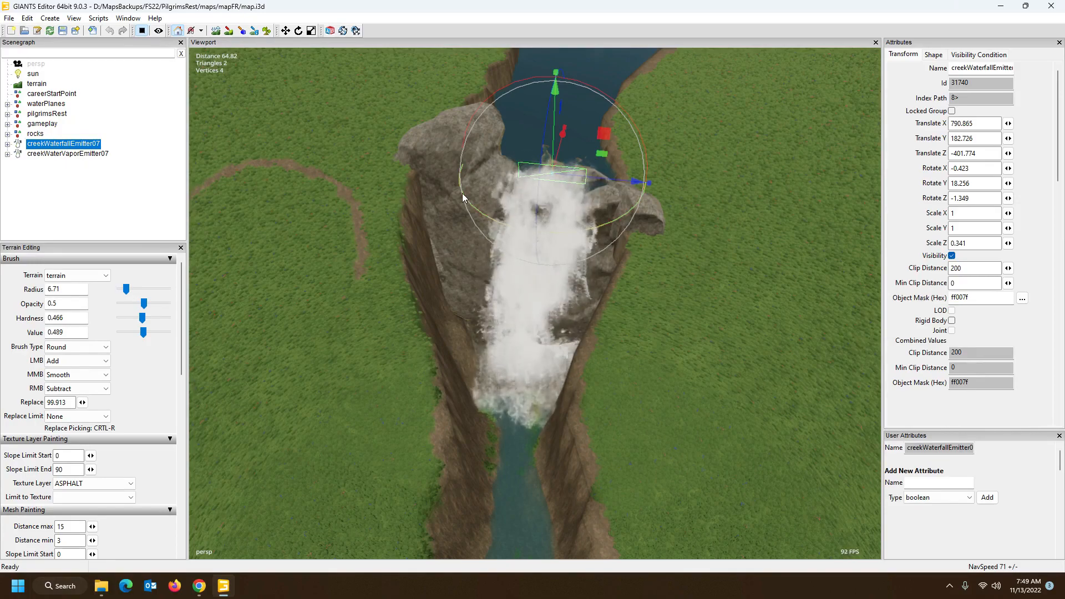
{"action": "left_click_drag", "start_coordinate": [556, 278], "coordinate": [414, 266], "text": "alt"}
{"action": "scroll", "coordinate": [586, 241], "scroll_direction": "up", "scroll_amount": 4}
{"action": "scroll", "coordinate": [586, 241], "scroll_direction": "down", "scroll_amount": 4}
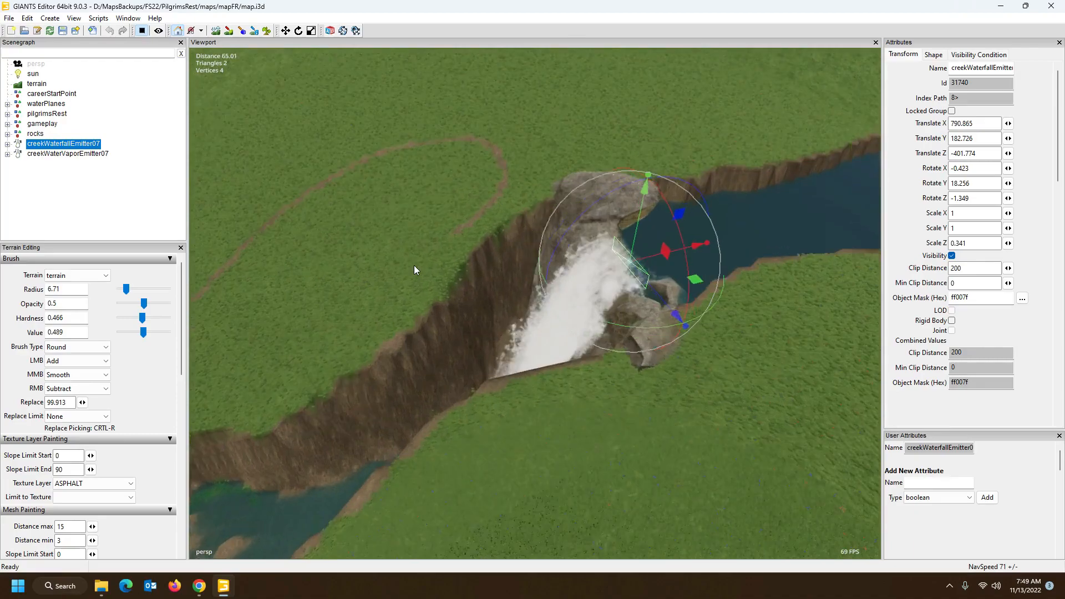
{"action": "scroll", "coordinate": [414, 265], "scroll_direction": "up", "scroll_amount": 6}
{"action": "scroll", "coordinate": [425, 270], "scroll_direction": "down", "scroll_amount": 3}
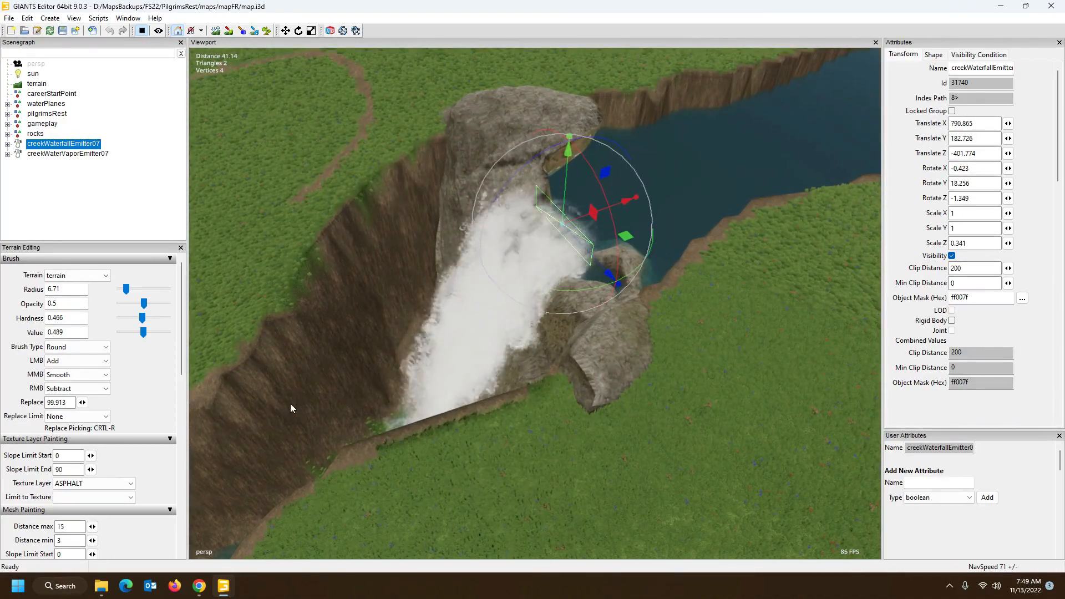
{"action": "left_click_drag", "start_coordinate": [524, 174], "coordinate": [544, 165]}
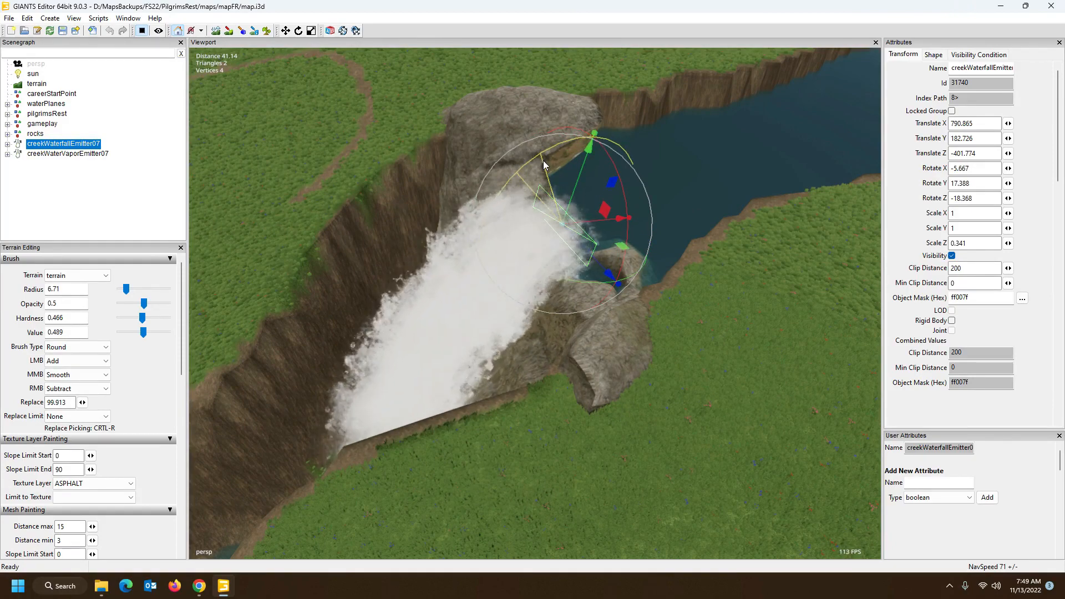
Examine the tilted waterfall against the surrounding rocks and the upper water plane.
{"action": "left_click", "coordinate": [544, 165]}
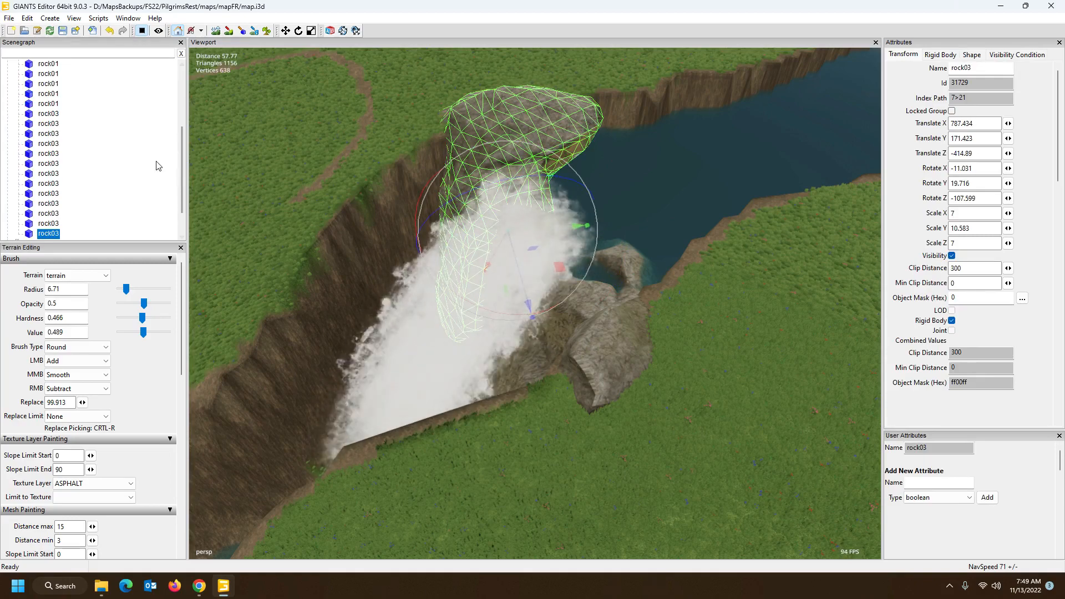
{"action": "left_click", "coordinate": [498, 282]}
{"action": "left_click", "coordinate": [587, 269]}
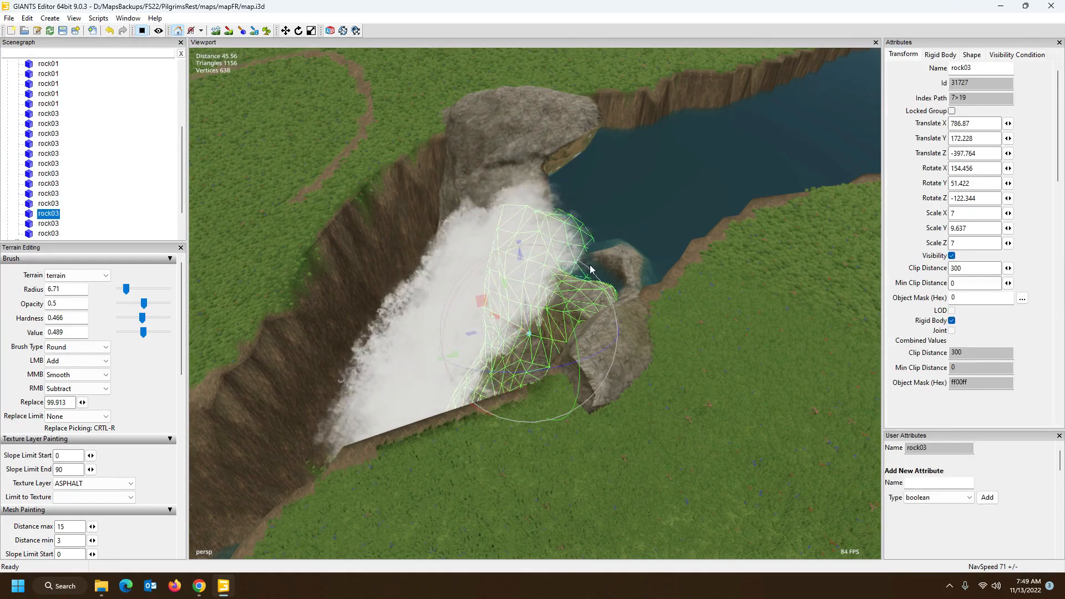
{"action": "left_click", "coordinate": [587, 233]}
{"action": "scroll", "coordinate": [83, 161], "scroll_direction": "up", "scroll_amount": 3}
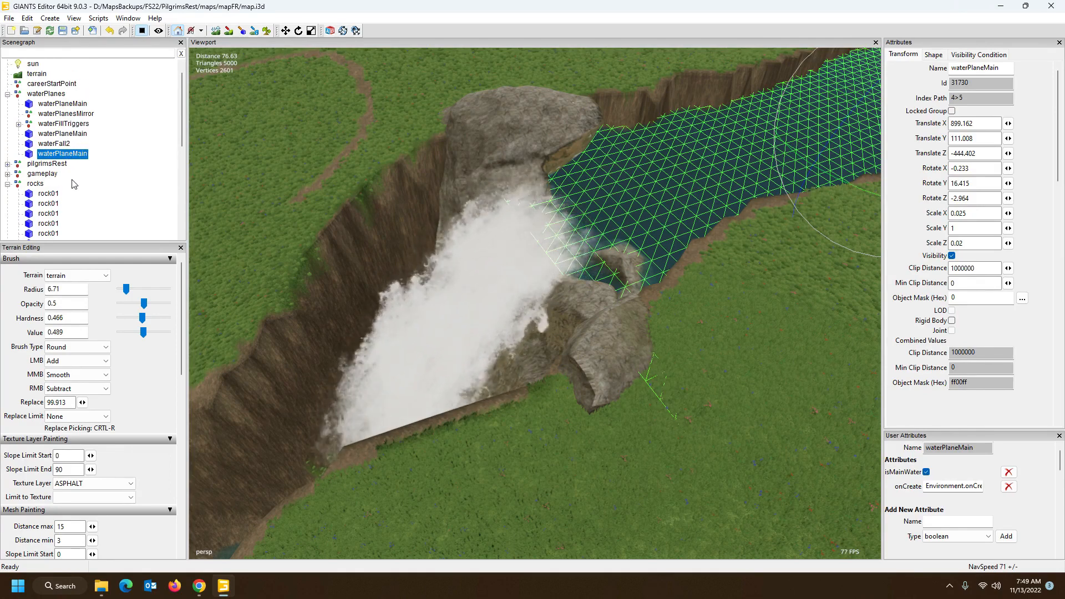
{"action": "left_click", "coordinate": [7, 183]}
{"action": "left_click", "coordinate": [50, 205]}
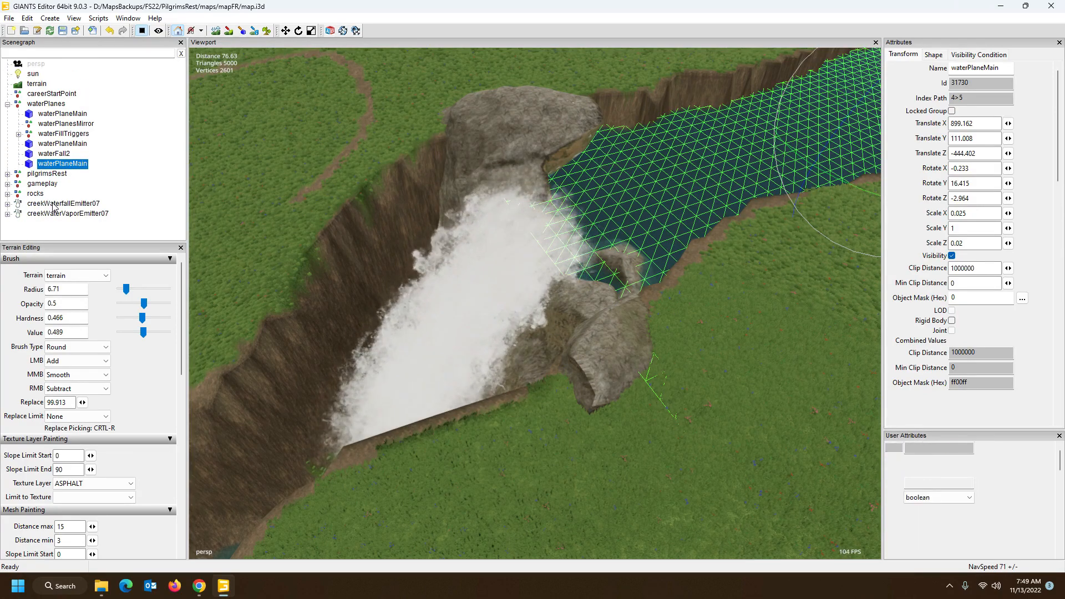
{"action": "left_click_drag", "start_coordinate": [360, 293], "coordinate": [456, 299], "text": "alt"}
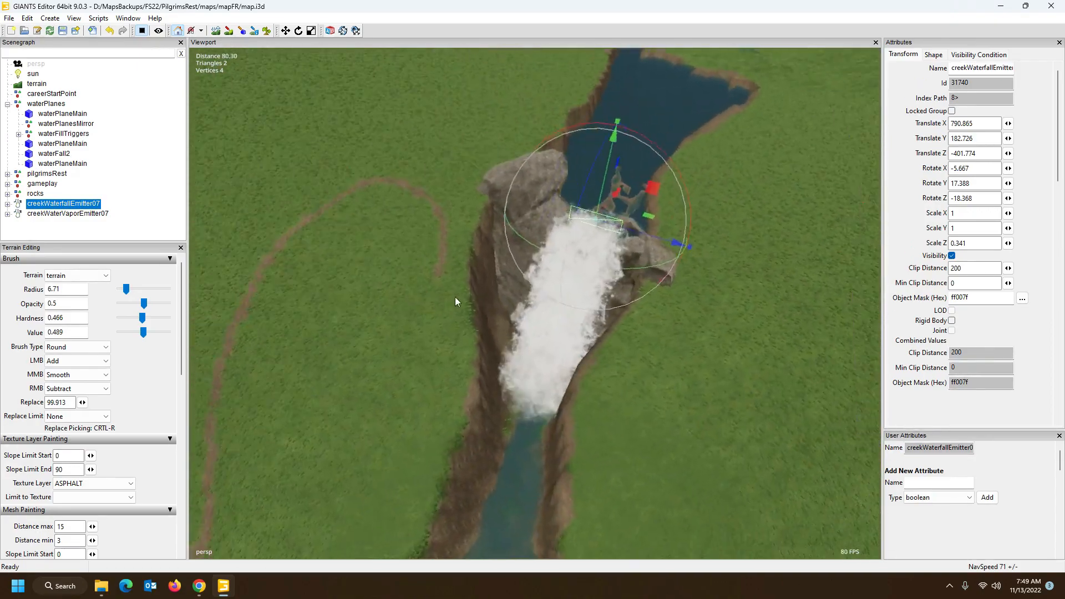
{"action": "left_click", "coordinate": [454, 289]}
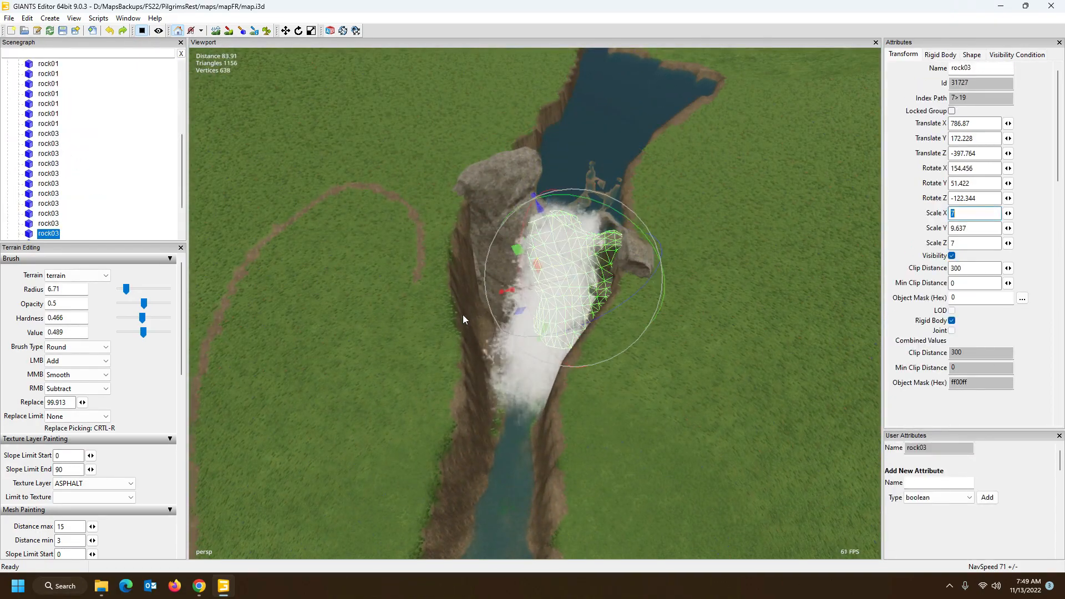
{"action": "left_click", "coordinate": [136, 211]}
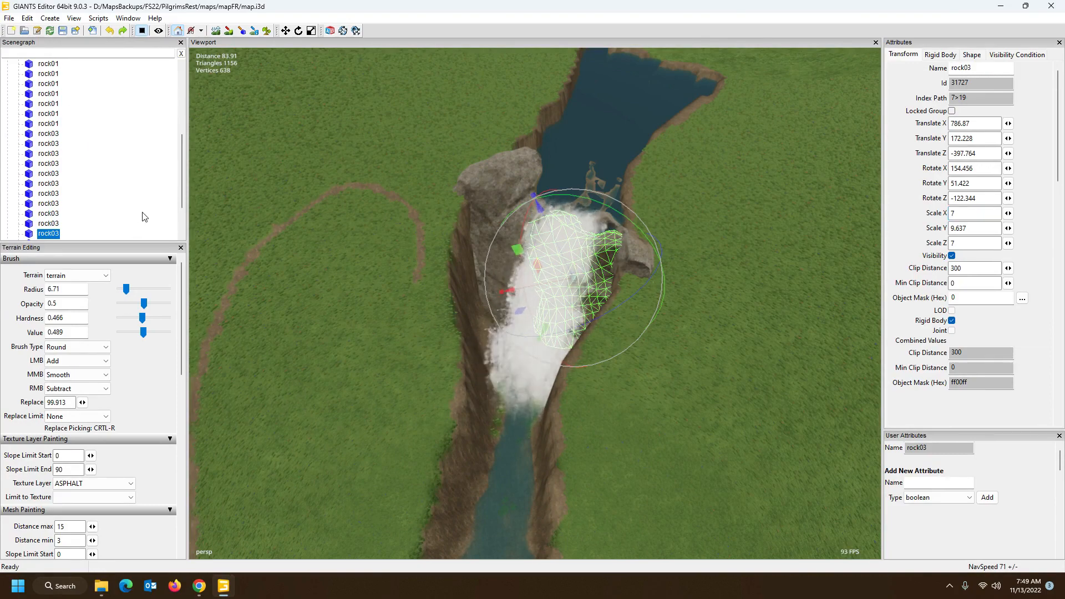
{"action": "left_click", "coordinate": [151, 221]}
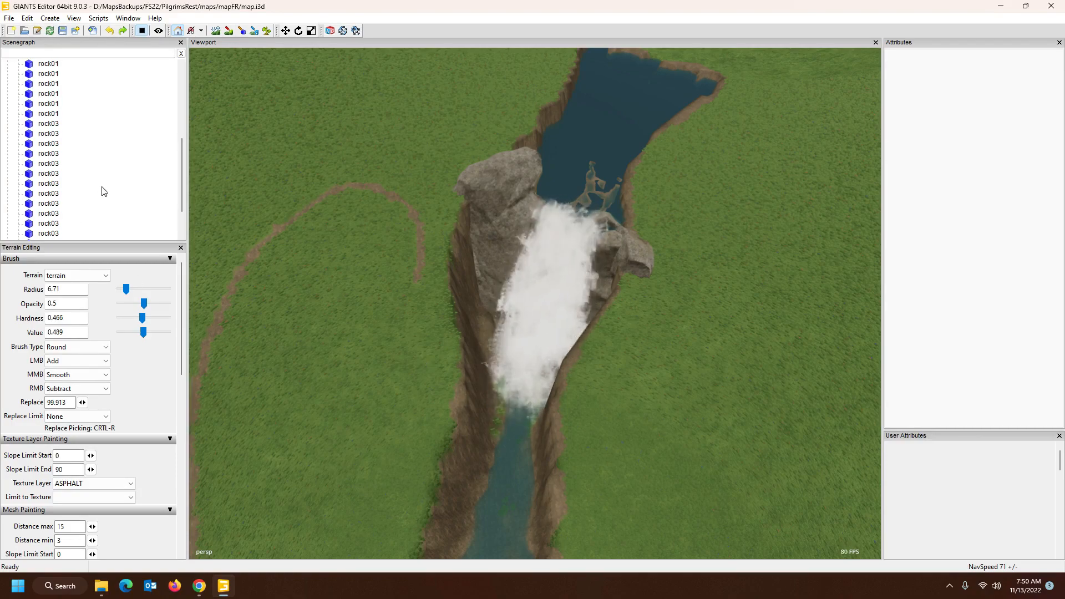
Reselect creekWaterfallEmitter07 and undo its last tilt.
{"action": "left_click", "coordinate": [76, 215]}
{"action": "scroll", "coordinate": [231, 277], "scroll_direction": "up", "scroll_amount": 4}
{"action": "left_click_drag", "start_coordinate": [231, 276], "coordinate": [178, 273], "text": "alt"}
{"action": "scroll", "coordinate": [177, 273], "scroll_direction": "down", "scroll_amount": 2}
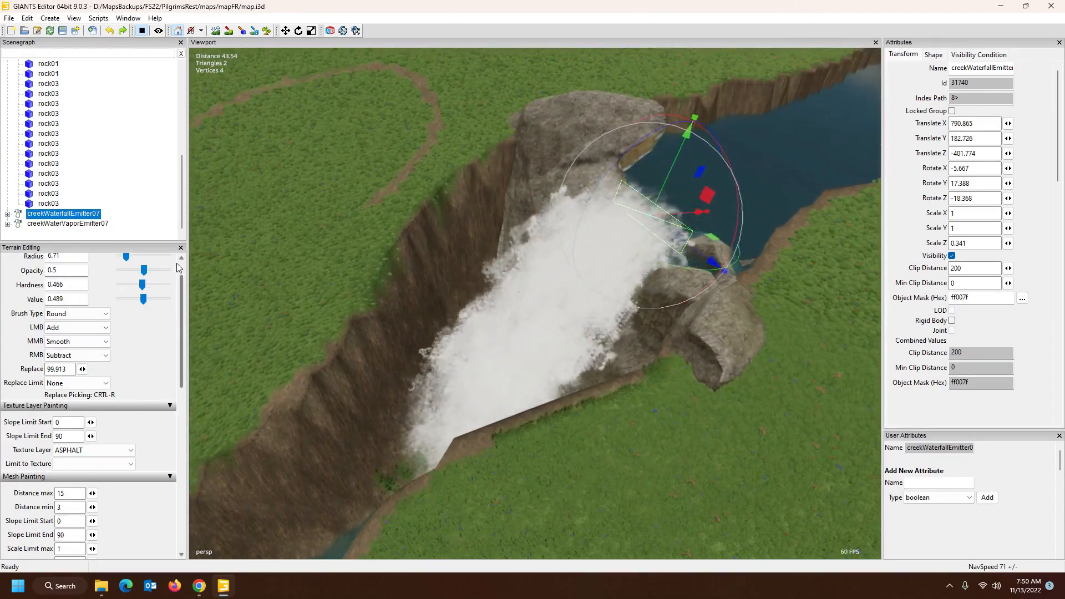
{"action": "key", "text": "ctrl+z"}
{"action": "left_click_drag", "start_coordinate": [248, 292], "coordinate": [491, 374], "text": "alt"}
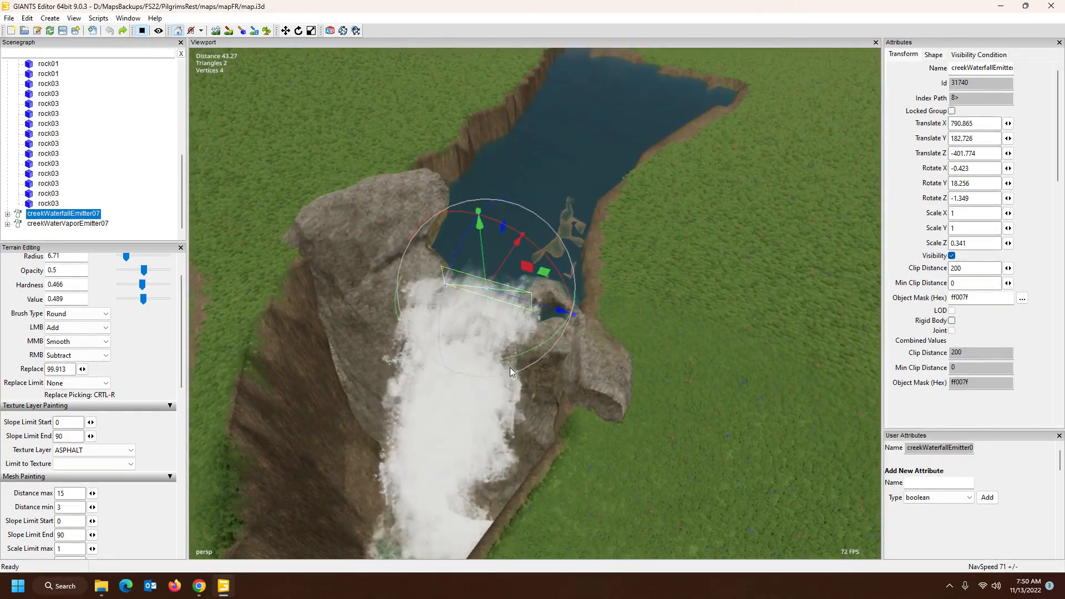
Try widening creekWaterfallEmitter07 across the rocks to a Z scale of 0.539, and undo the scaling.
{"action": "left_click_drag", "start_coordinate": [686, 353], "coordinate": [368, 291], "text": "alt"}
{"action": "scroll", "coordinate": [731, 288], "scroll_direction": "up", "scroll_amount": 3}
{"action": "scroll", "coordinate": [369, 271], "scroll_direction": "up", "scroll_amount": 4}
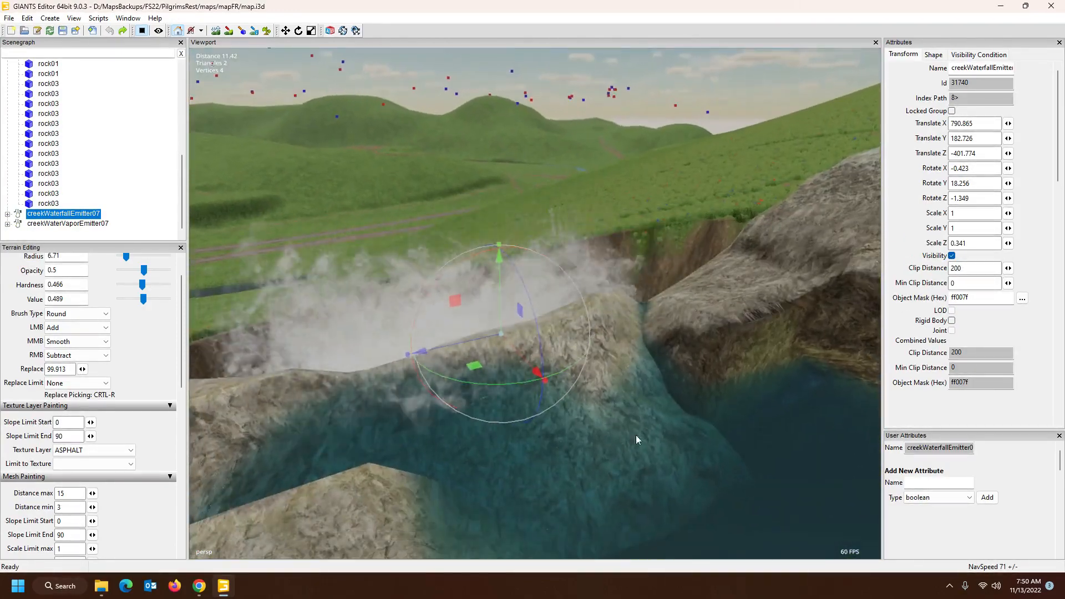
{"action": "left_click_drag", "start_coordinate": [494, 387], "coordinate": [499, 419], "text": "alt"}
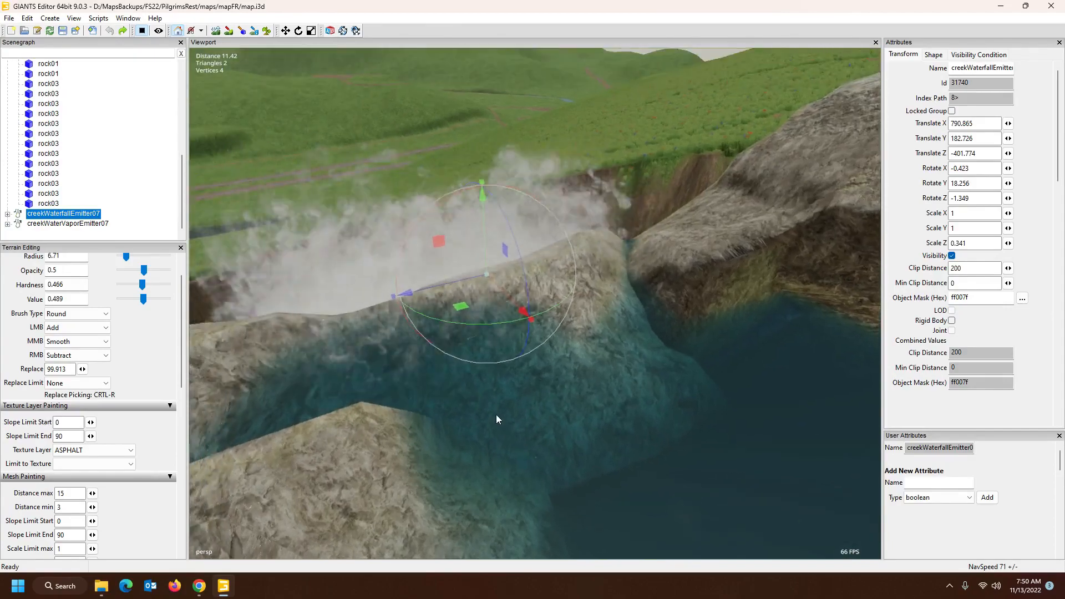
{"action": "scroll", "coordinate": [499, 418], "scroll_direction": "down", "scroll_amount": 4}
{"action": "left_click_drag", "start_coordinate": [487, 306], "coordinate": [515, 482], "text": "alt"}
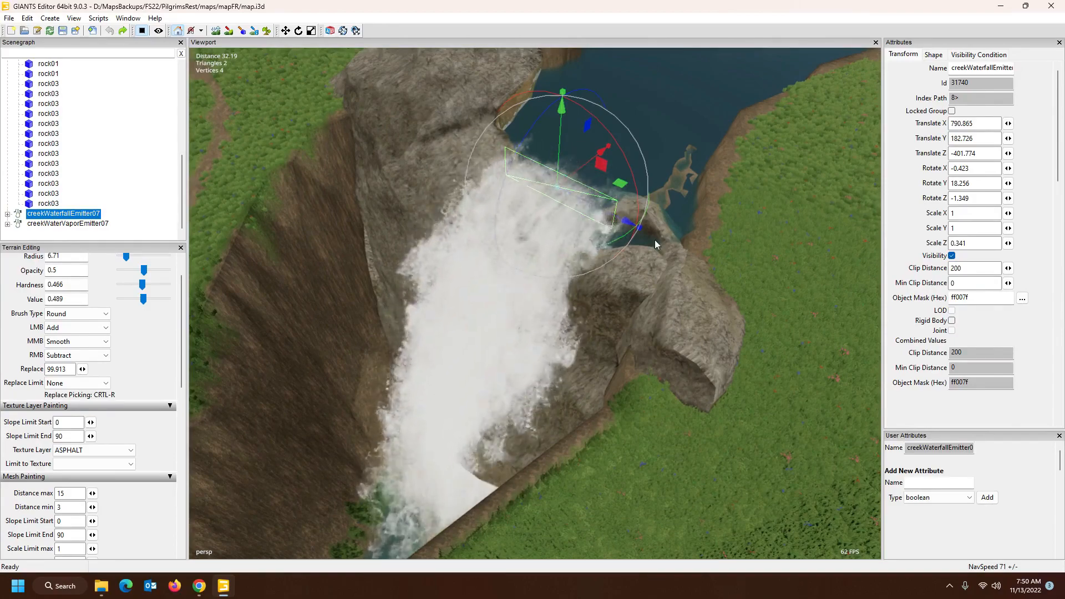
{"action": "left_click_drag", "start_coordinate": [640, 234], "coordinate": [646, 230]}
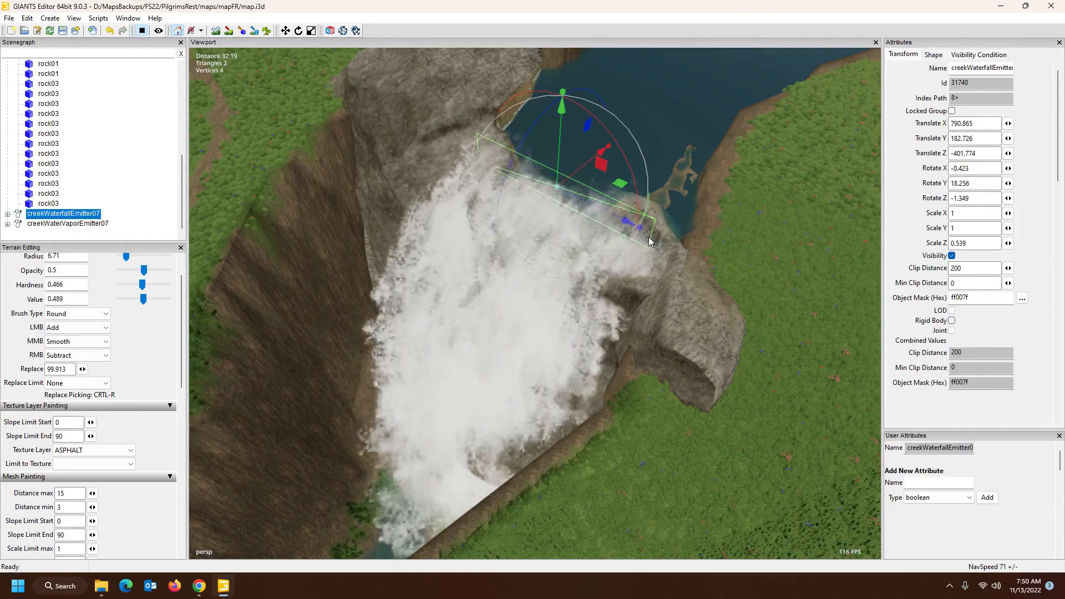
{"action": "key", "text": "ctrl+z"}
Try moving creekWaterVaporEmitter07 downstream into the open pool to inspect its spray, and undo the move.
{"action": "left_click_drag", "start_coordinate": [629, 323], "coordinate": [572, 336], "text": "alt"}
{"action": "left_click", "coordinate": [93, 225]}
{"action": "left_click_drag", "start_coordinate": [502, 307], "coordinate": [611, 261], "text": "alt"}
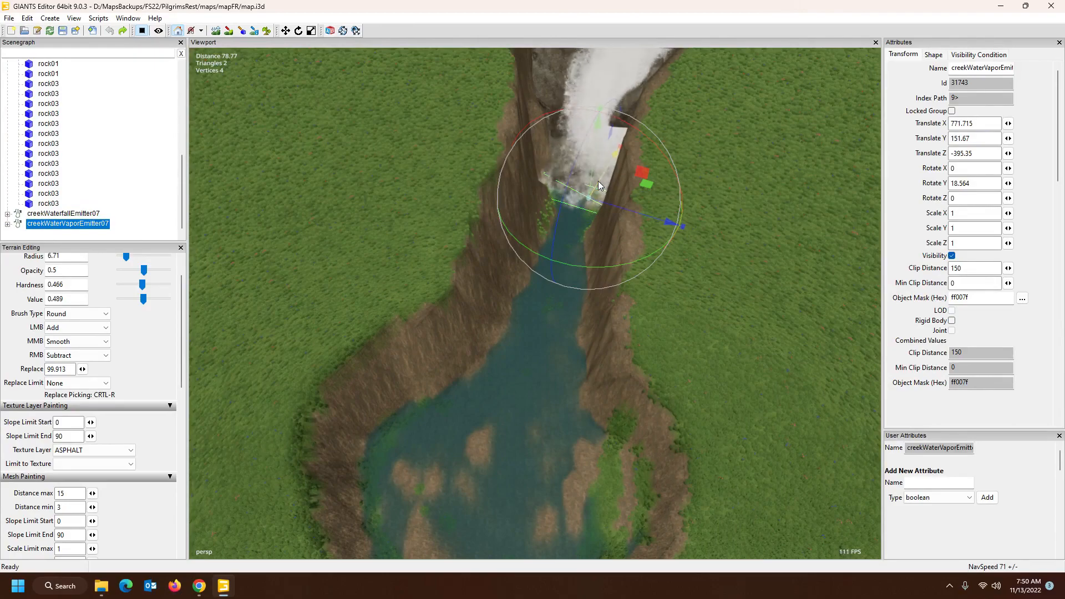
{"action": "left_click_drag", "start_coordinate": [525, 452], "coordinate": [587, 410]}
{"action": "scroll", "coordinate": [494, 502], "scroll_direction": "up", "scroll_amount": 4}
{"action": "scroll", "coordinate": [496, 499], "scroll_direction": "up", "scroll_amount": 6}
{"action": "scroll", "coordinate": [588, 410], "scroll_direction": "down", "scroll_amount": 2}
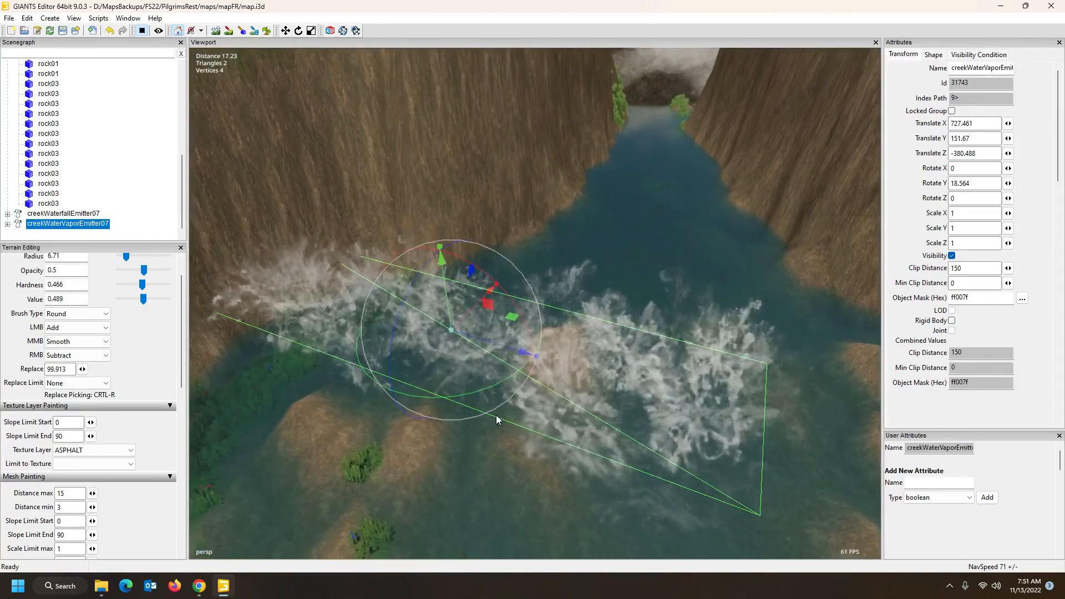
{"action": "left_click_drag", "start_coordinate": [496, 415], "coordinate": [512, 378], "text": "alt"}
{"action": "scroll", "coordinate": [507, 389], "scroll_direction": "down", "scroll_amount": 5}
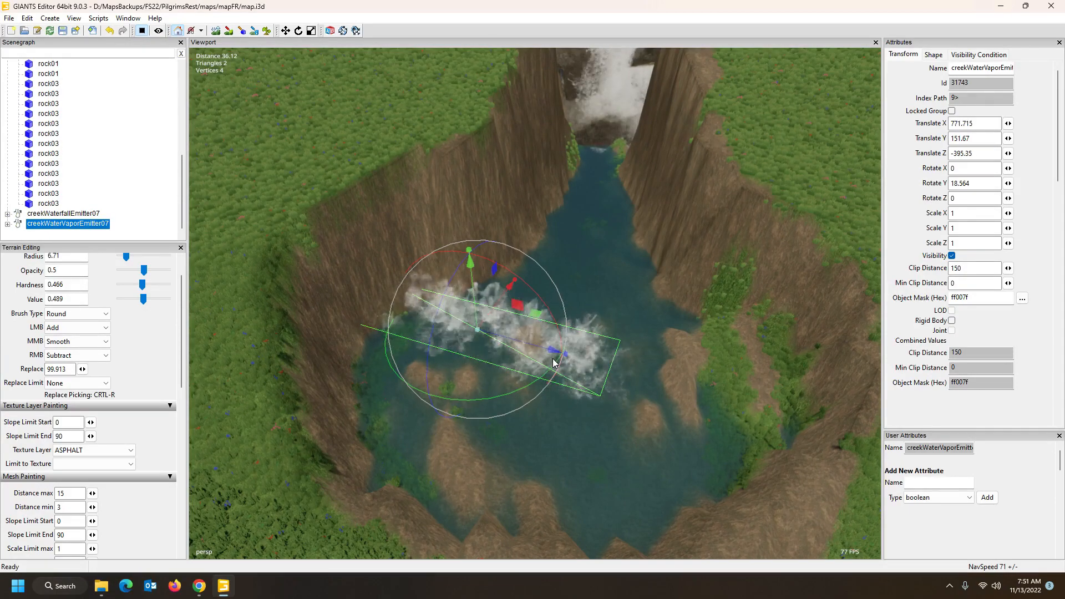
{"action": "key", "text": "ctrl+z"}
{"action": "mouse_move", "coordinate": [564, 348]}
{"action": "left_mouse_down", "text": "alt"}
{"action": "mouse_move", "coordinate": [590, 372]}
{"action": "mouse_move", "coordinate": [591, 299]}
{"action": "mouse_move", "coordinate": [578, 349]}
{"action": "left_mouse_up", "text": "alt"}
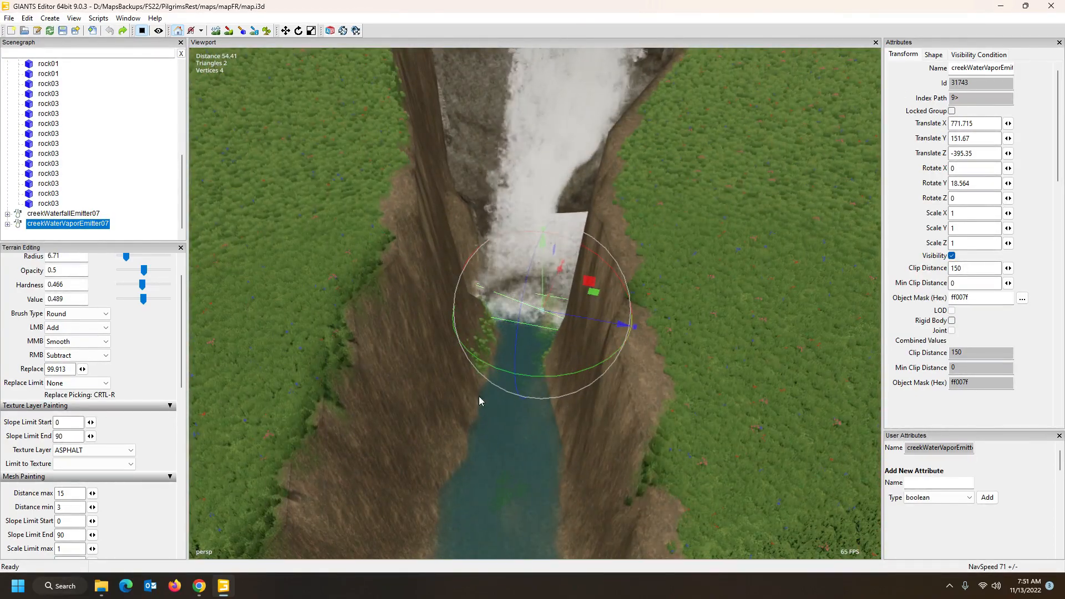
Open the console, enlarge it to read the load log down to the waterfall.i3d import, and close it.
{"action": "left_click_drag", "start_coordinate": [464, 483], "coordinate": [475, 460], "text": "alt"}
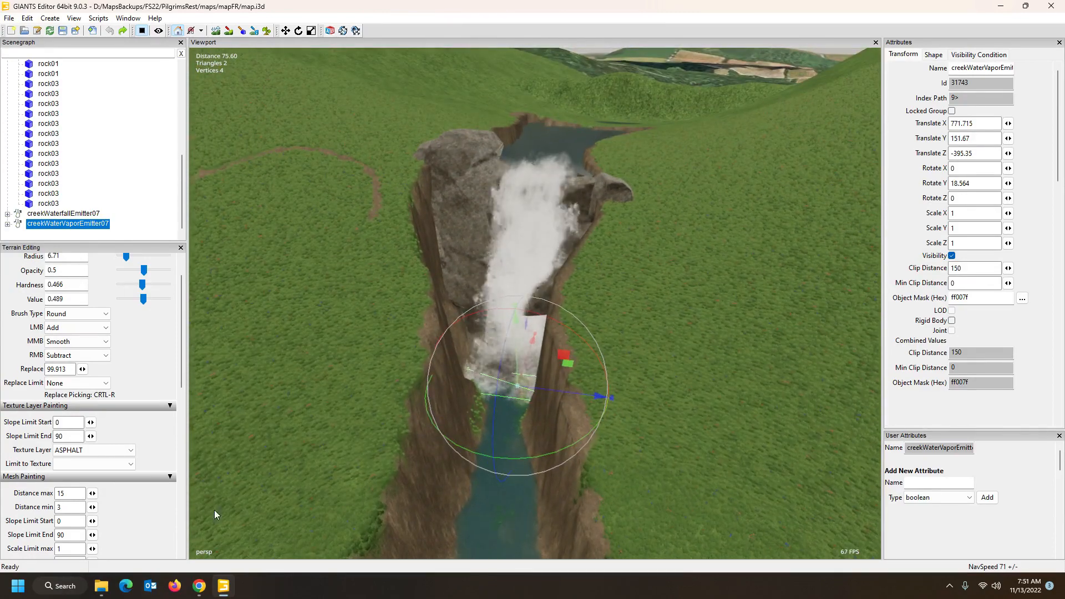
{"action": "left_click", "coordinate": [128, 19]}
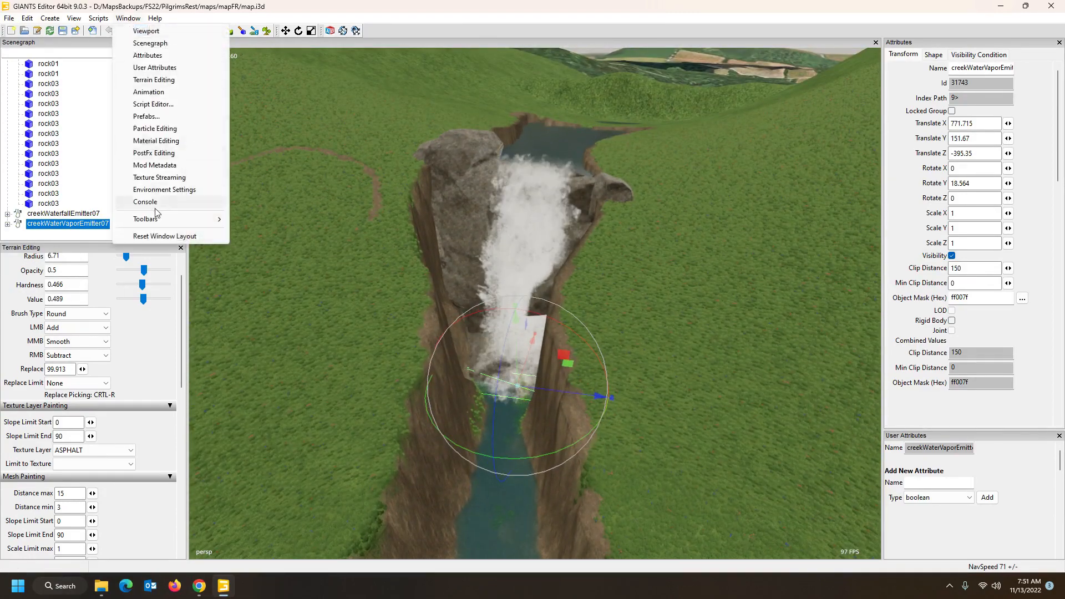
{"action": "left_click", "coordinate": [164, 204]}
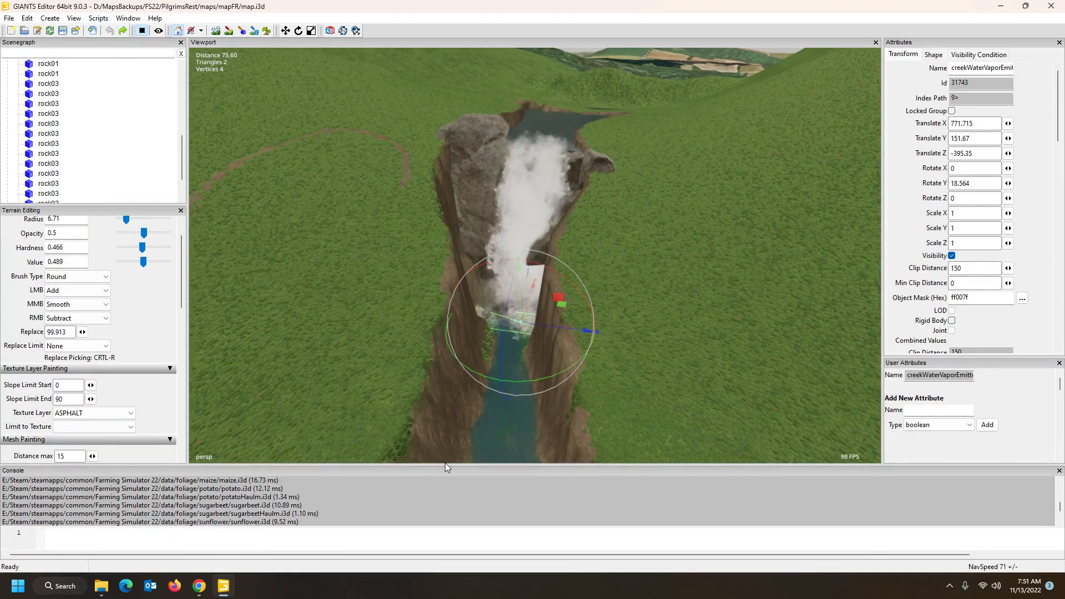
{"action": "left_click_drag", "start_coordinate": [441, 315], "coordinate": [422, 275]}
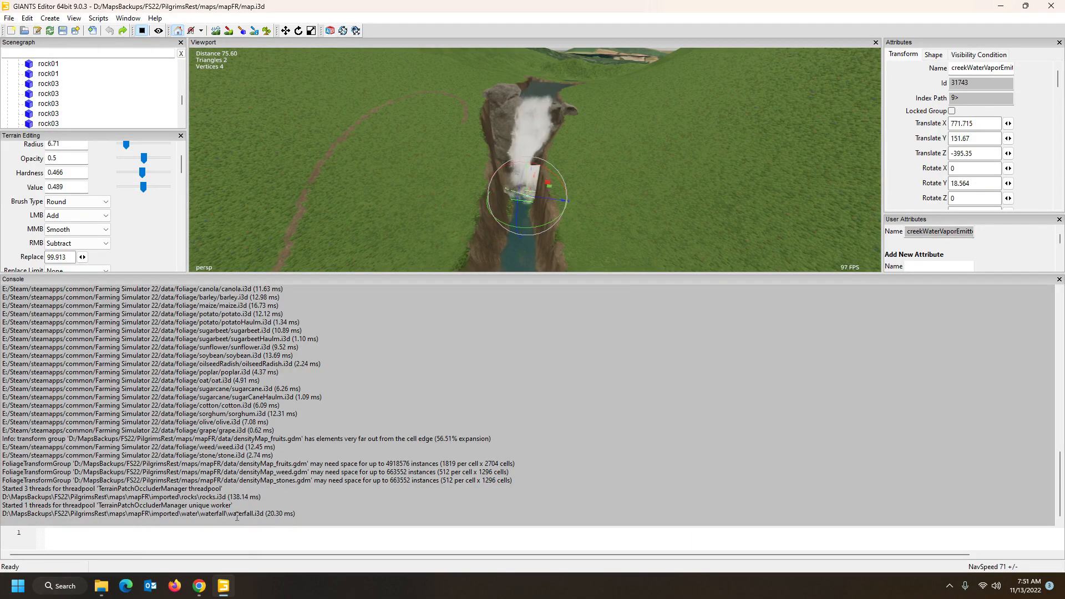
{"action": "left_click", "coordinate": [1059, 279]}
Examine the waterfall, its base and the vapor spray from several sides, near and far.
{"action": "middle_click_drag", "start_coordinate": [560, 349], "coordinate": [603, 340]}
{"action": "scroll", "coordinate": [650, 360], "scroll_direction": "up", "scroll_amount": 10}
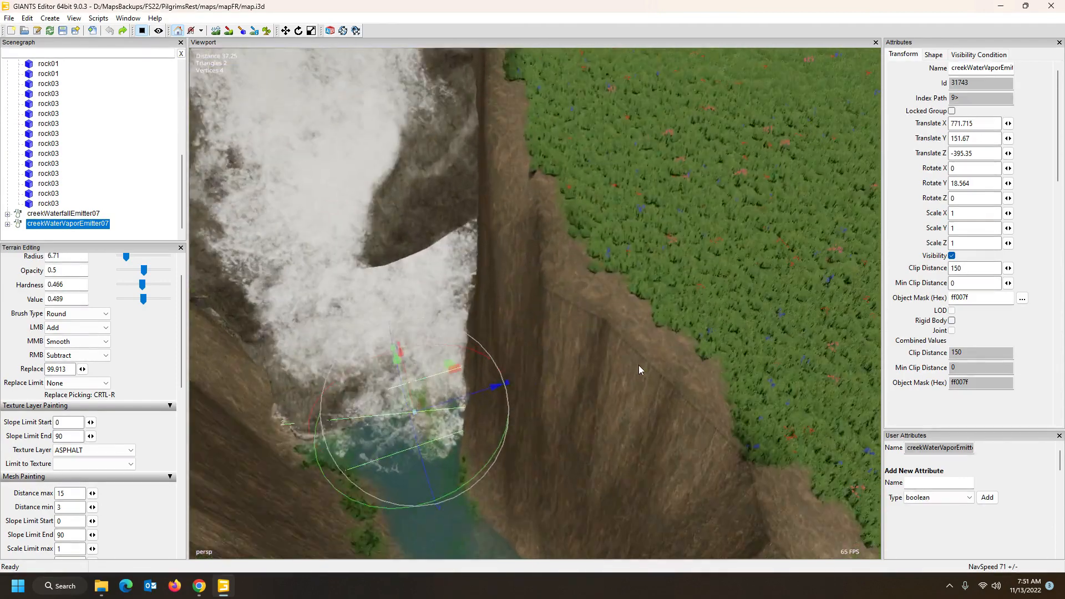
{"action": "left_click_drag", "start_coordinate": [638, 365], "coordinate": [614, 353], "text": "alt"}
{"action": "scroll", "coordinate": [614, 353], "scroll_direction": "down", "scroll_amount": 5}
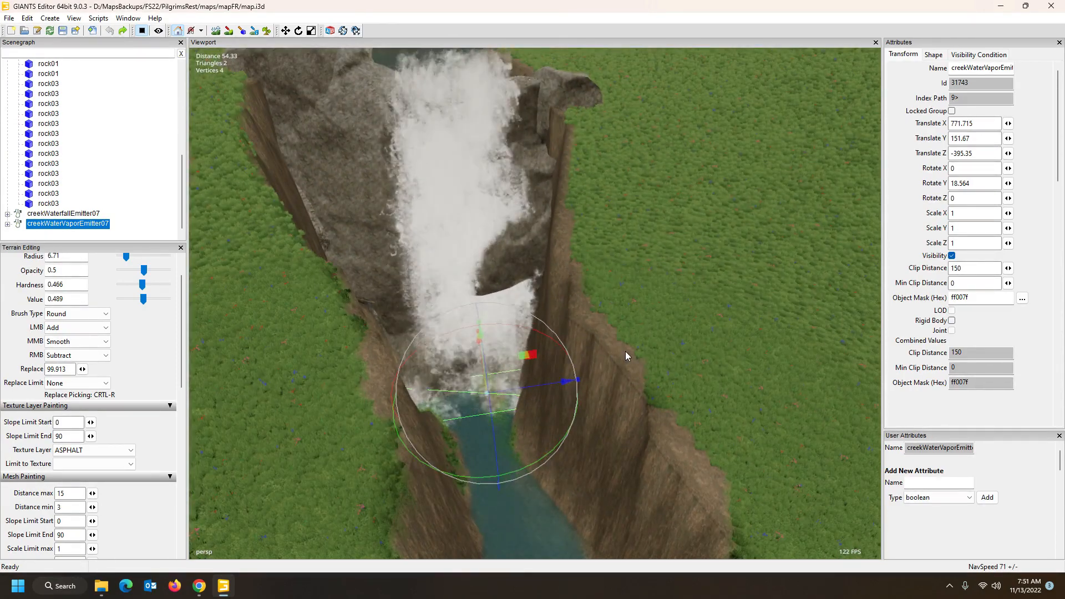
{"action": "left_click_drag", "start_coordinate": [552, 328], "coordinate": [575, 276], "text": "alt"}
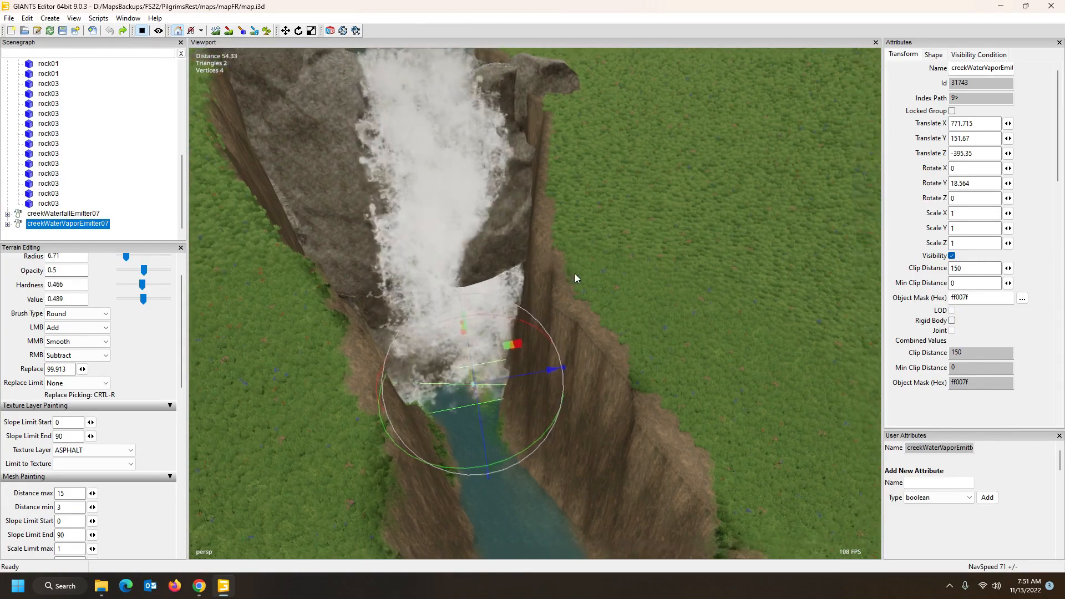
{"action": "scroll", "coordinate": [575, 275], "scroll_direction": "down", "scroll_amount": 5}
{"action": "scroll", "coordinate": [575, 274], "scroll_direction": "down", "scroll_amount": 3}
{"action": "left_click_drag", "start_coordinate": [581, 274], "coordinate": [608, 288], "text": "alt"}
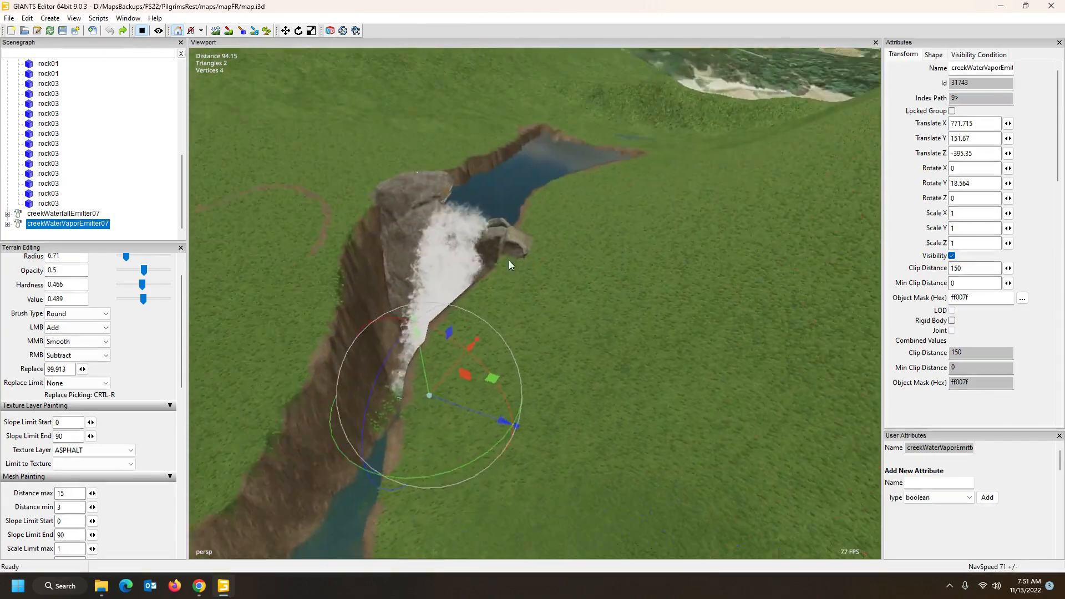
{"action": "scroll", "coordinate": [648, 275], "scroll_direction": "up", "scroll_amount": 4}
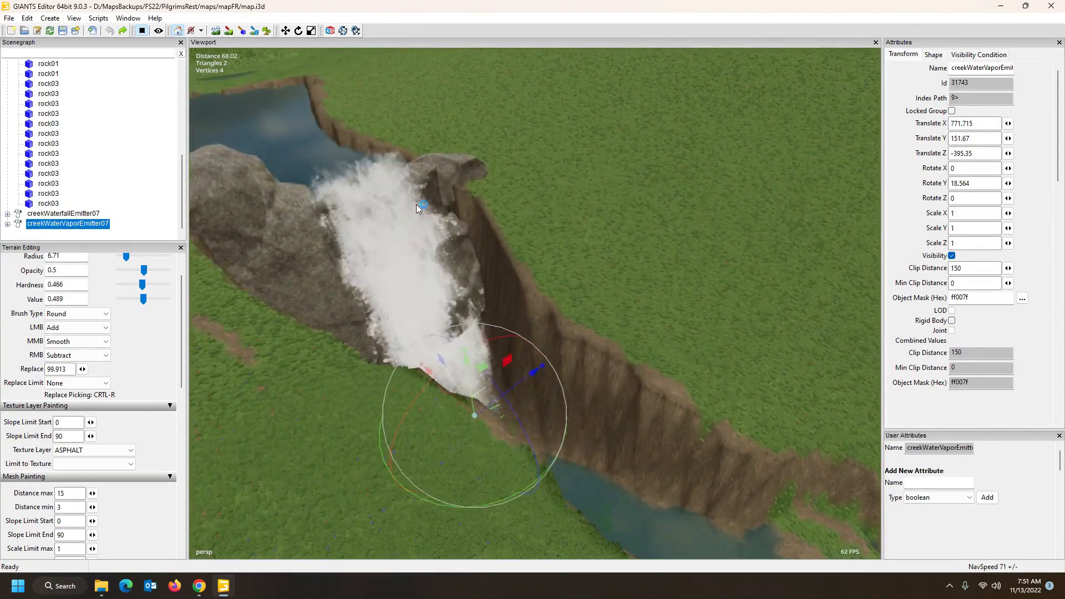
Collapse the whole scenegraph to its top-level nodes and clear the selection.
{"action": "right_click", "coordinate": [111, 127]}
{"action": "left_click", "coordinate": [135, 147]}
{"action": "left_click_drag", "start_coordinate": [444, 222], "coordinate": [311, 202], "text": "alt"}
{"action": "scroll", "coordinate": [349, 221], "scroll_direction": "down", "scroll_amount": 5}
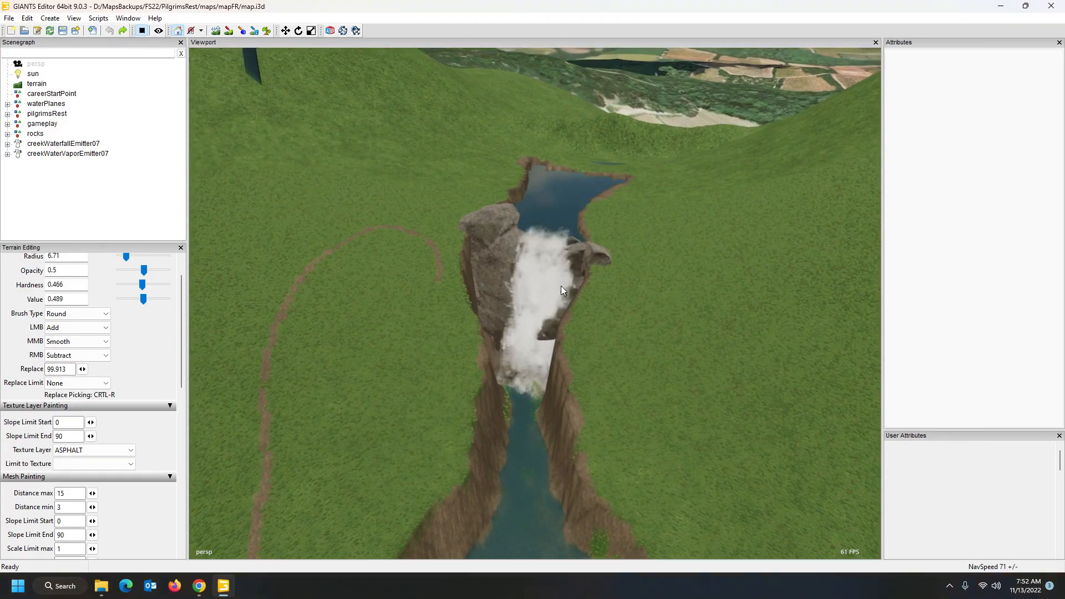
Examine the finished waterfall, the pool below it and the surrounding hills from different distances.
{"action": "left_click_drag", "start_coordinate": [561, 285], "coordinate": [610, 276], "text": "alt"}
{"action": "scroll", "coordinate": [581, 254], "scroll_direction": "up", "scroll_amount": 3}
{"action": "scroll", "coordinate": [496, 304], "scroll_direction": "up", "scroll_amount": 3}
{"action": "scroll", "coordinate": [498, 302], "scroll_direction": "down", "scroll_amount": 1}
{"action": "scroll", "coordinate": [497, 303], "scroll_direction": "down", "scroll_amount": 5}
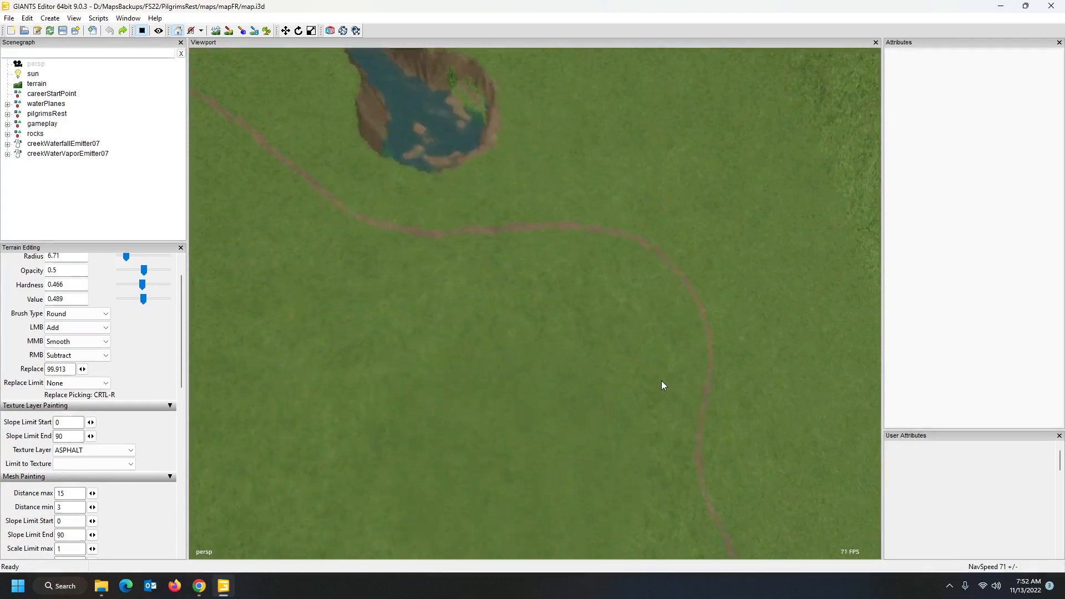
{"action": "scroll", "coordinate": [661, 380], "scroll_direction": "up", "scroll_amount": 3}
{"action": "key", "text": "Right"}
{"action": "key", "text": "Left"}
{"action": "key", "text": "Left"}
{"action": "scroll", "coordinate": [611, 278], "scroll_direction": "up", "scroll_amount": 3}
{"action": "key", "text": "Right"}
{"action": "scroll", "coordinate": [608, 290], "scroll_direction": "down", "scroll_amount": 5}
{"action": "left_click_drag", "start_coordinate": [483, 317], "coordinate": [429, 296], "text": "alt"}
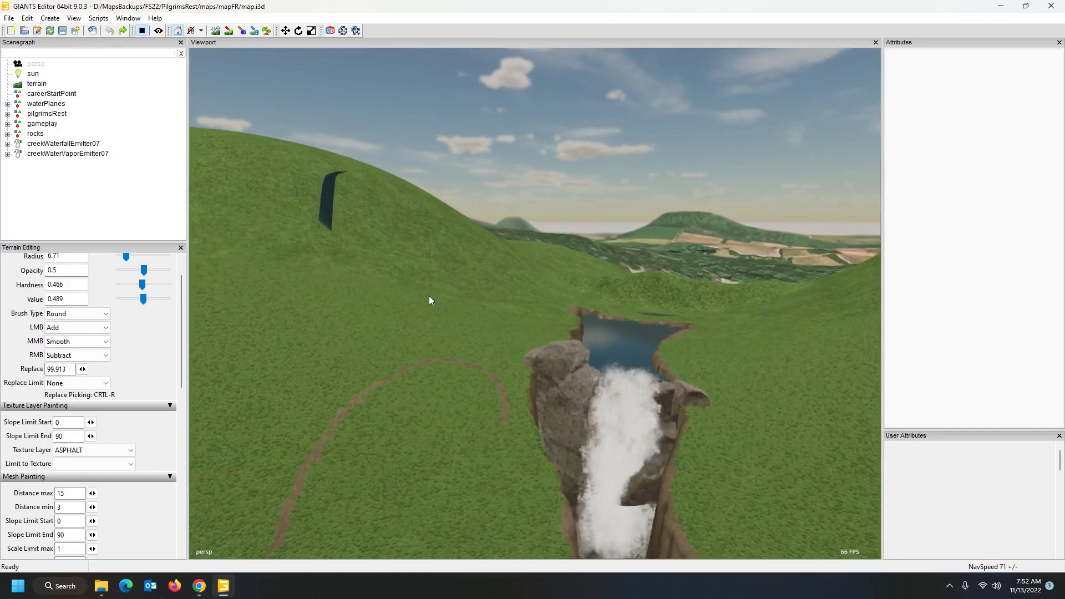
Select the old waterFall2 mesh standing on the hillside and delete it from the waterPlanes group.
{"action": "left_click", "coordinate": [328, 201]}
{"action": "left_click_drag", "start_coordinate": [255, 222], "coordinate": [403, 358], "text": "alt"}
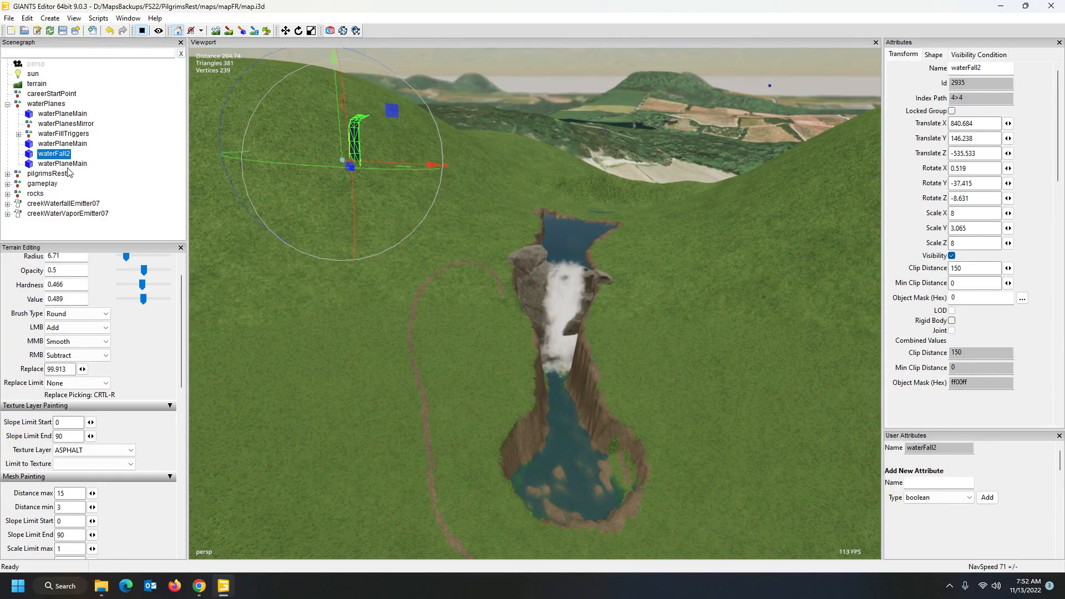
{"action": "key", "text": "Delete"}
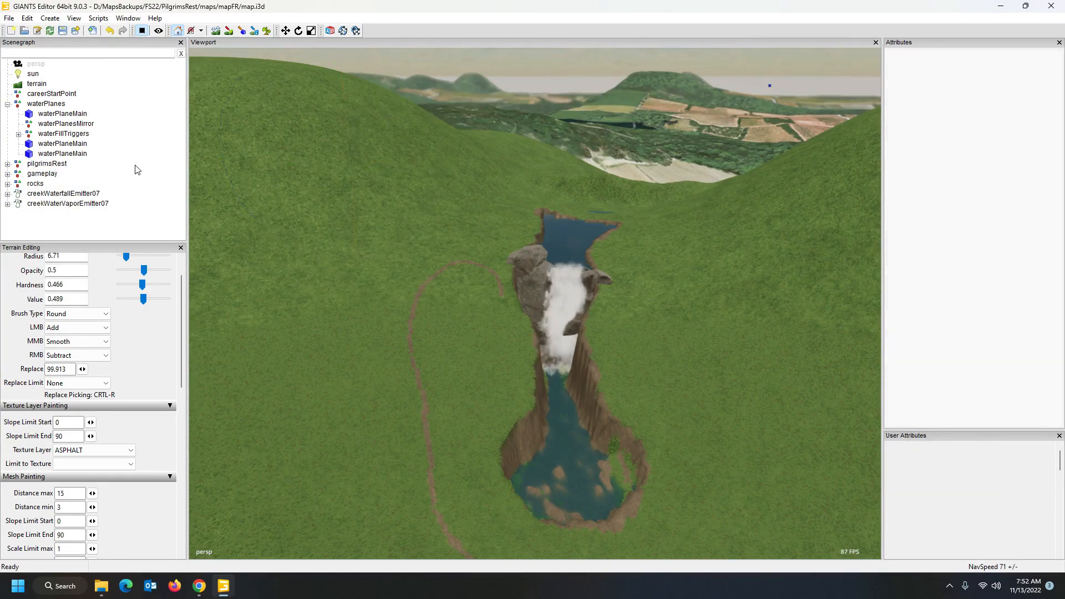
Move creekWaterfallEmitter07 and creekWaterVaporEmitter07 into the waterPlanes group.
{"action": "left_click", "coordinate": [82, 155]}
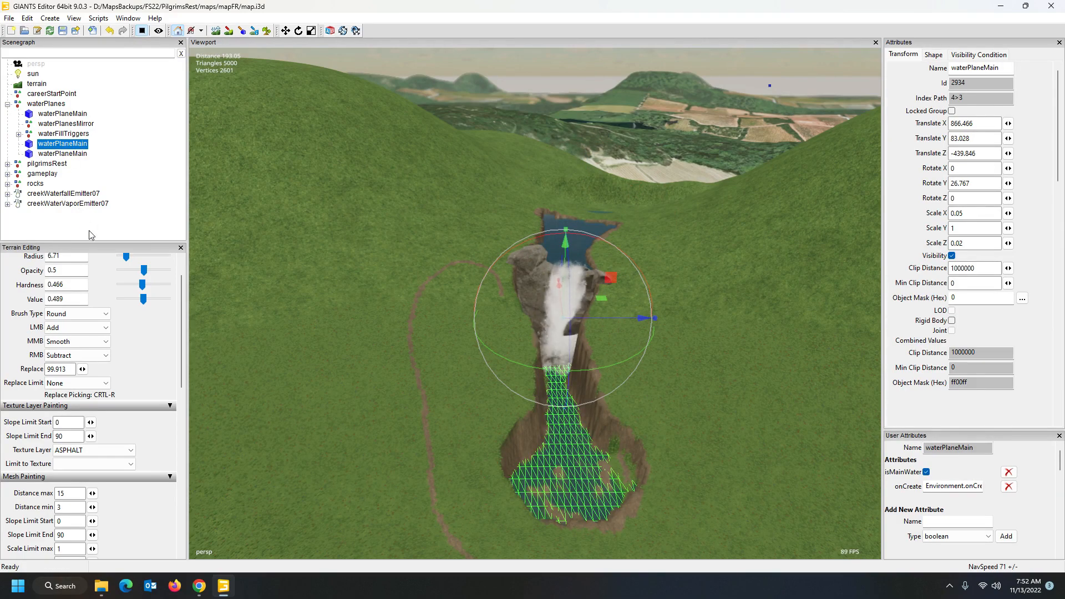
{"action": "left_click", "coordinate": [66, 194]}
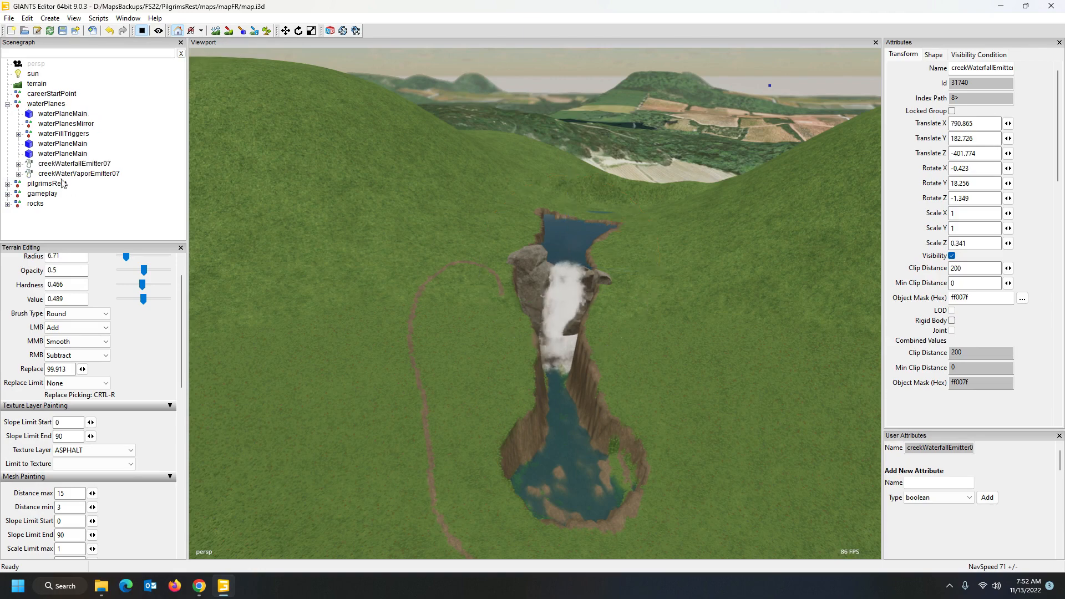
{"action": "left_click_drag", "start_coordinate": [412, 304], "coordinate": [328, 312], "text": "alt"}
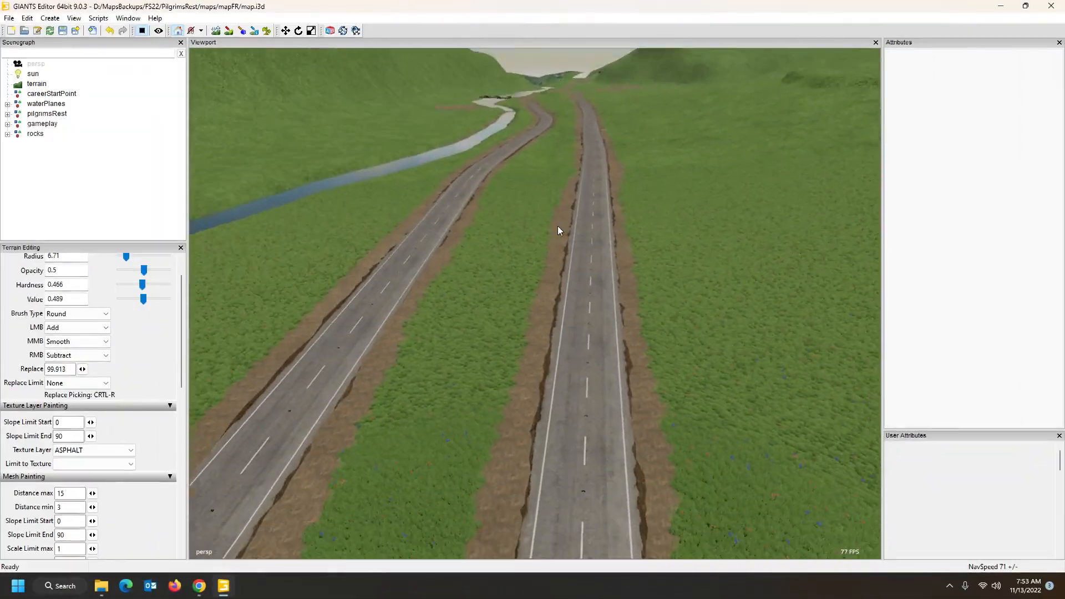
Examine from the road and the distant fields whether the waterfall can be seen between the hills.
{"action": "scroll", "coordinate": [558, 225], "scroll_direction": "up", "scroll_amount": 5}
{"action": "left_click_drag", "start_coordinate": [571, 237], "coordinate": [361, 156], "text": "alt"}
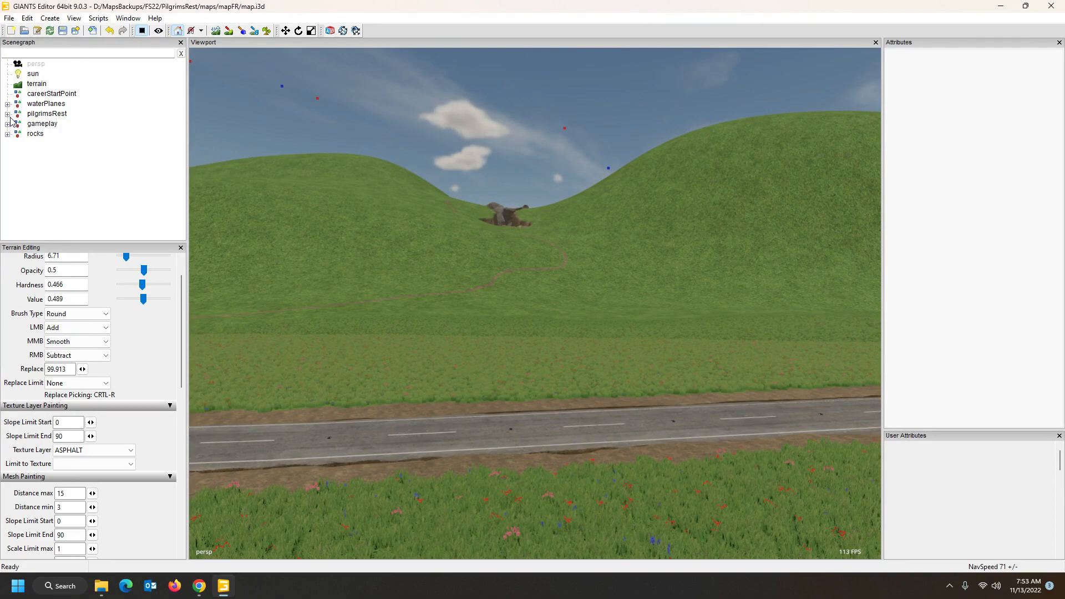
{"action": "scroll", "coordinate": [520, 195], "scroll_direction": "up", "scroll_amount": 10}
{"action": "left_click_drag", "start_coordinate": [258, 192], "coordinate": [394, 219], "text": "alt"}
{"action": "scroll", "coordinate": [691, 157], "scroll_direction": "up", "scroll_amount": 4}
{"action": "scroll", "coordinate": [684, 214], "scroll_direction": "up", "scroll_amount": 10}
{"action": "scroll", "coordinate": [265, 225], "scroll_direction": "up", "scroll_amount": 5}
{"action": "scroll", "coordinate": [414, 235], "scroll_direction": "up", "scroll_amount": 5}
{"action": "scroll", "coordinate": [413, 248], "scroll_direction": "down", "scroll_amount": 5}
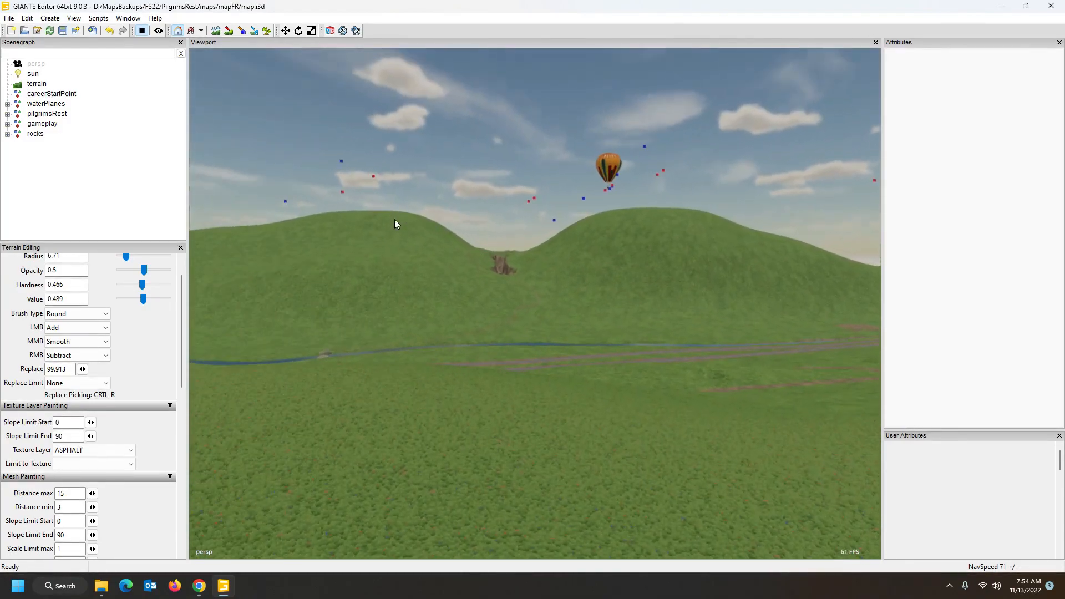
Expand the waterPlanes group and set the clip distance of creekWaterfallEmitter07 to 1200.
{"action": "left_click", "coordinate": [8, 104]}
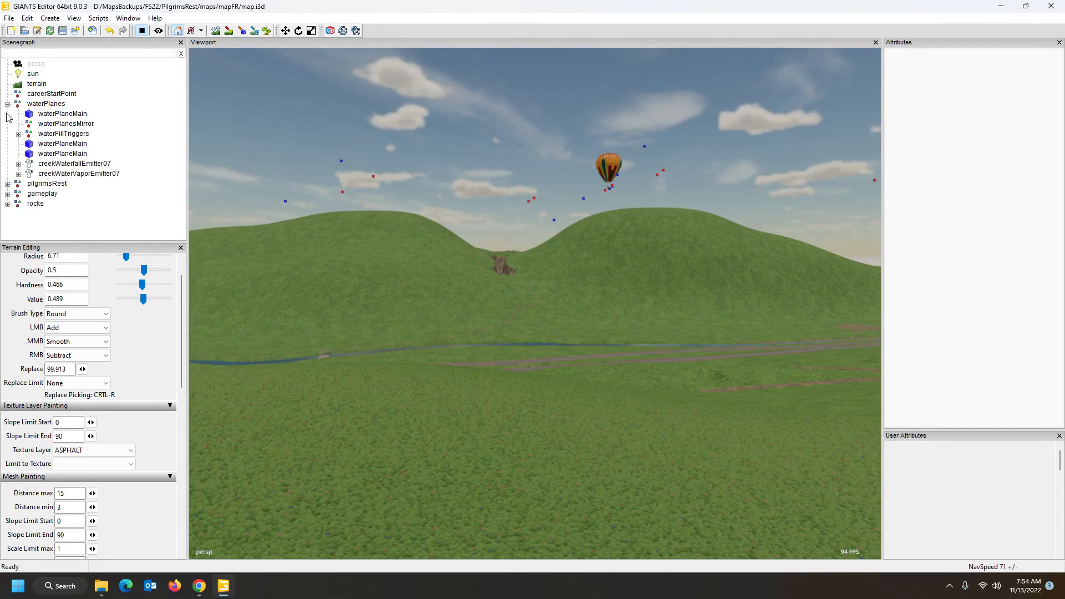
{"action": "left_click", "coordinate": [61, 164]}
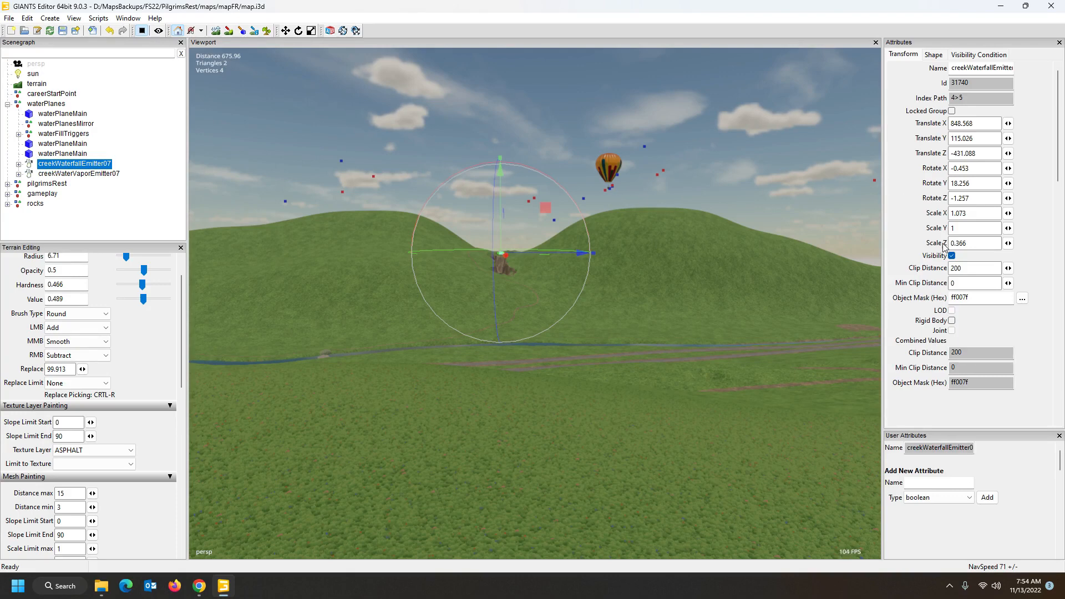
{"action": "left_click_drag", "start_coordinate": [973, 268], "coordinate": [937, 269]}
{"action": "type", "text": "1"}
{"action": "key", "text": "Return"}
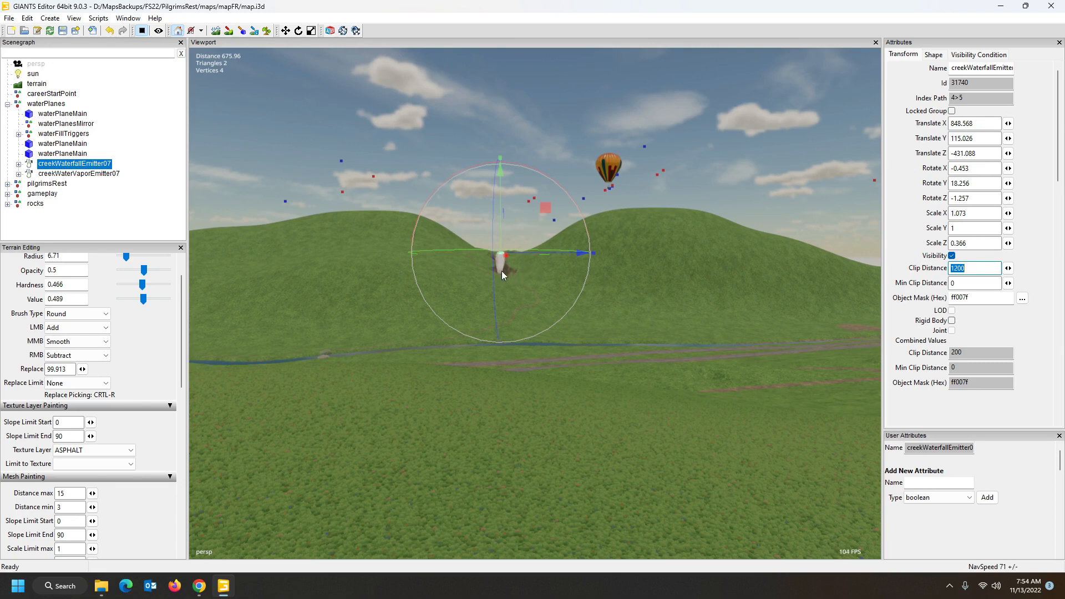
Check the attributes of creekWaterVaporEmitter07, deselect it and view the waterfall from much farther away.
{"action": "left_click", "coordinate": [90, 176]}
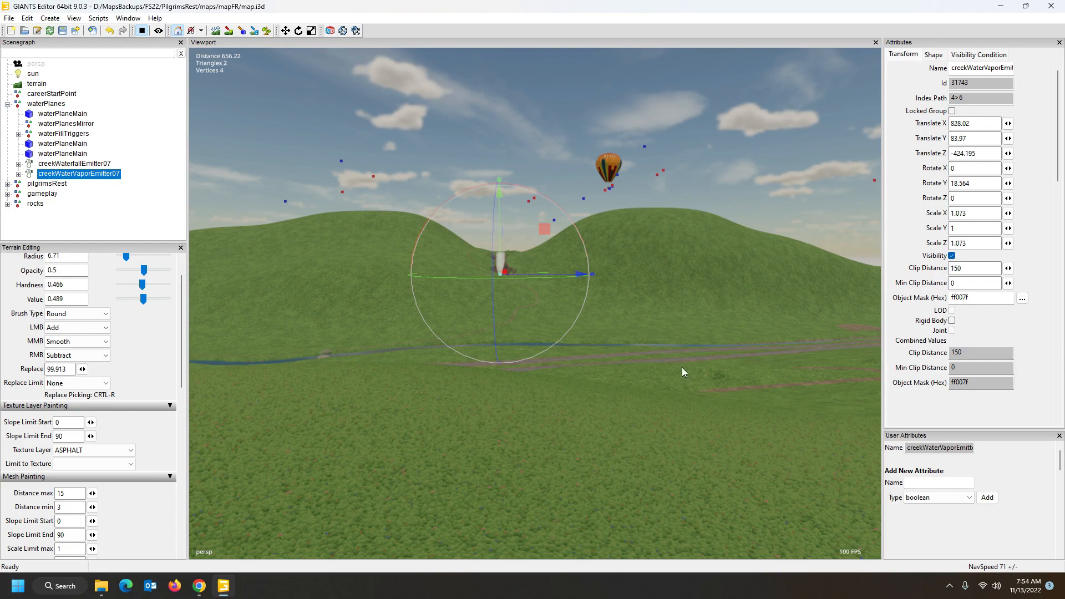
{"action": "left_click", "coordinate": [166, 195]}
{"action": "left_click_drag", "start_coordinate": [437, 308], "coordinate": [618, 312], "text": "alt"}
{"action": "scroll", "coordinate": [426, 319], "scroll_direction": "down", "scroll_amount": 12}
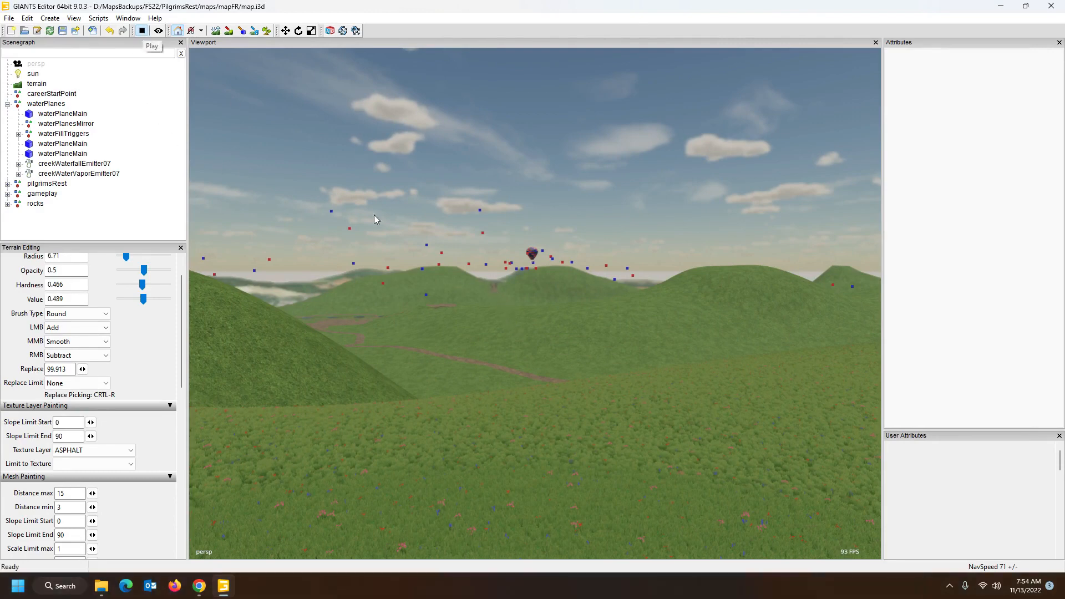
Raise the clip distance of creekWaterfallEmitter07 further so the fall renders from the distant hills, and deselect it.
{"action": "left_click", "coordinate": [61, 165]}
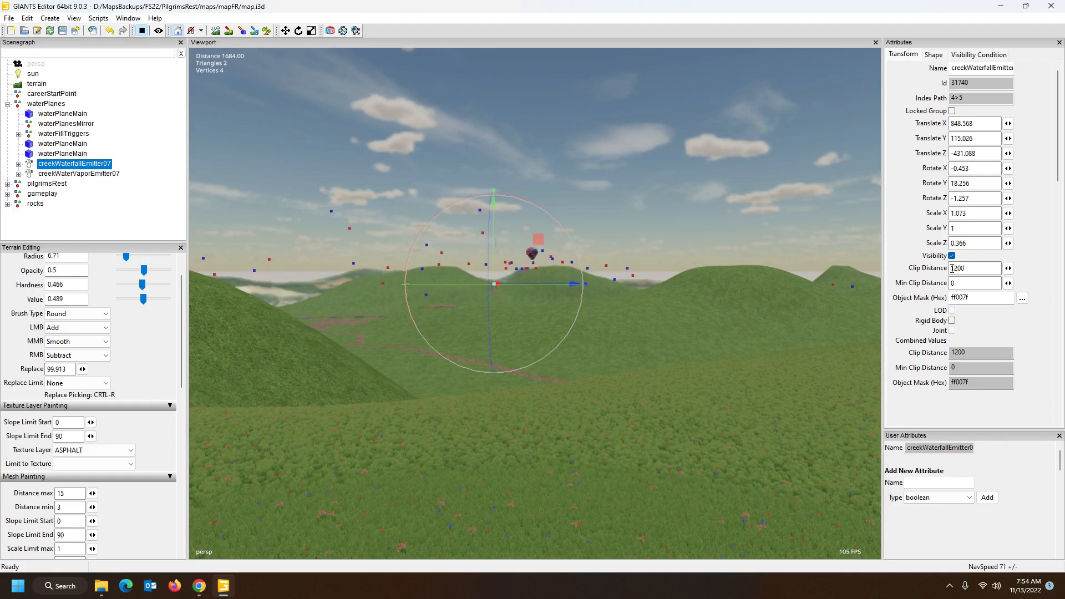
{"action": "left_click_drag", "start_coordinate": [953, 268], "coordinate": [979, 272]}
{"action": "type", "text": "2"}
{"action": "key", "text": "Return"}
{"action": "left_click", "coordinate": [182, 218]}
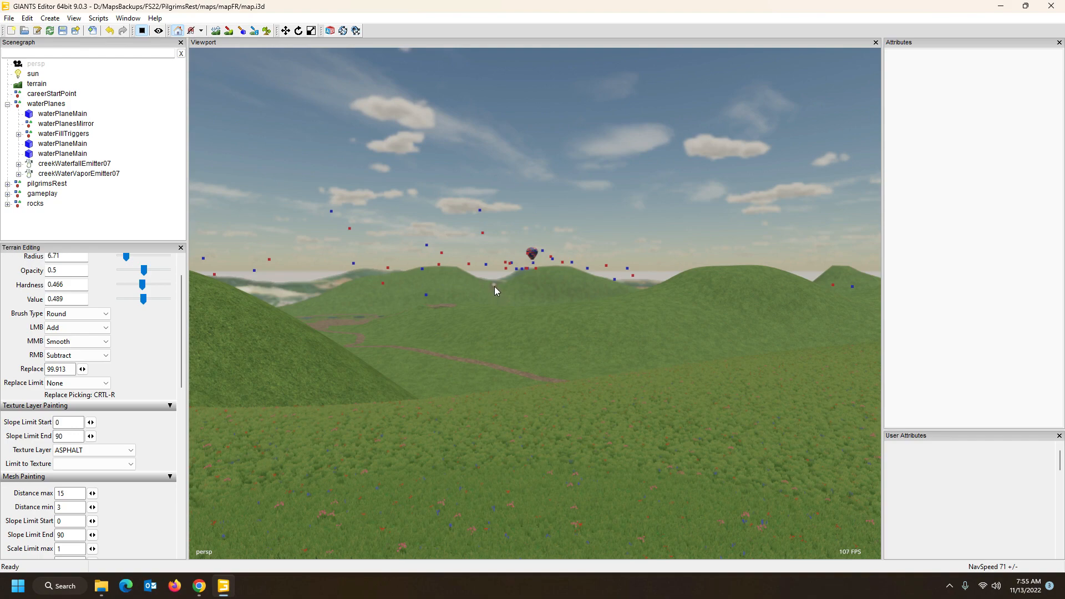
{"action": "key", "text": "w"}
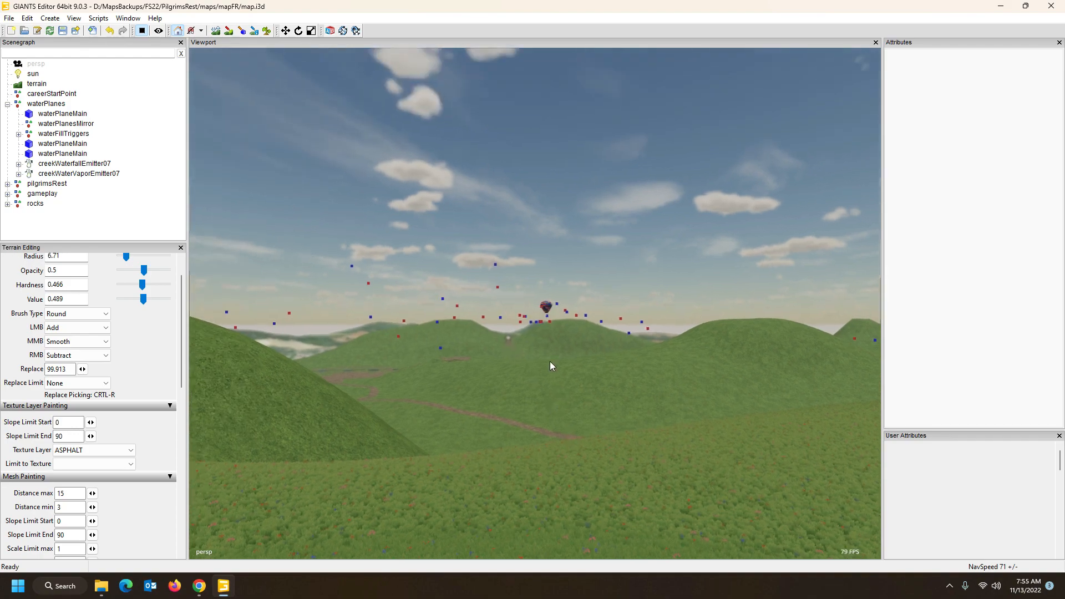
Set the clip distance of creekWaterfallEmitter07 to 2500 and deselect the emitter.
{"action": "key", "text": "s"}
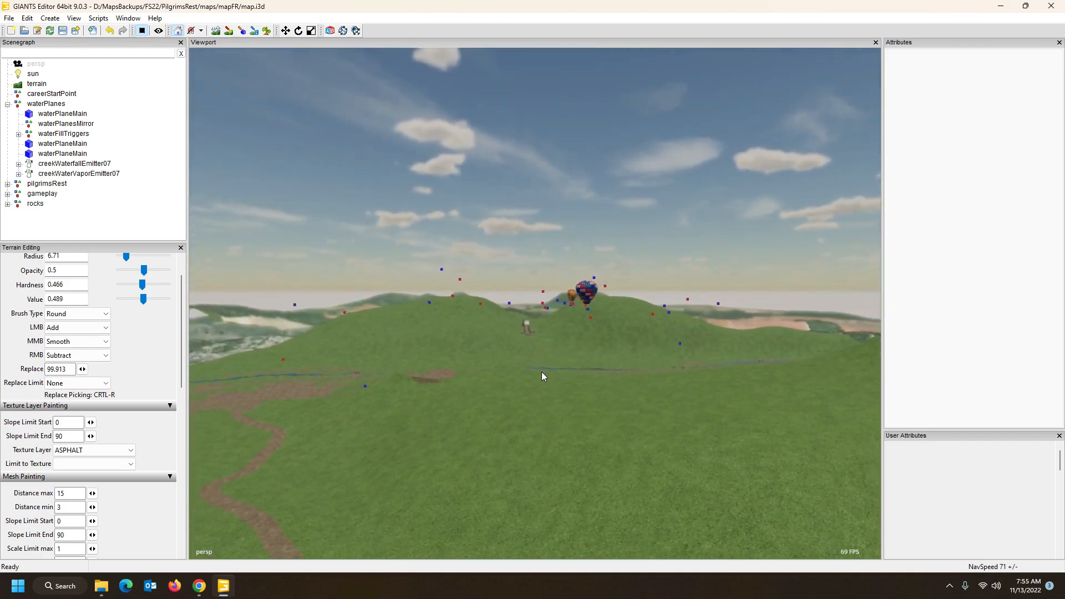
{"action": "scroll", "coordinate": [544, 390], "scroll_direction": "down", "scroll_amount": 5}
{"action": "left_click_drag", "start_coordinate": [542, 372], "coordinate": [551, 400], "text": "alt"}
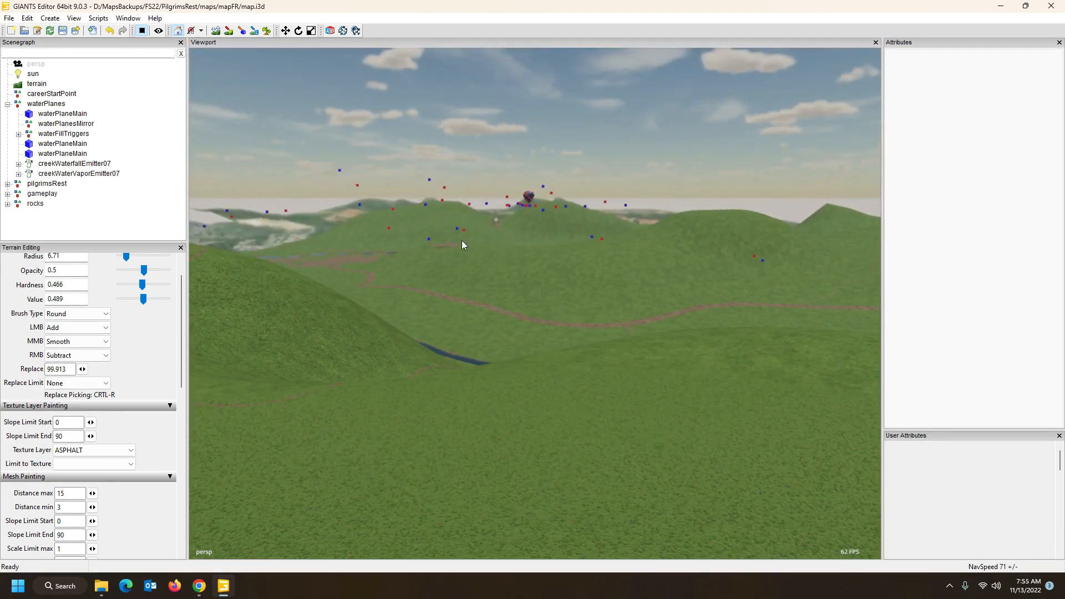
{"action": "left_click", "coordinate": [44, 185]}
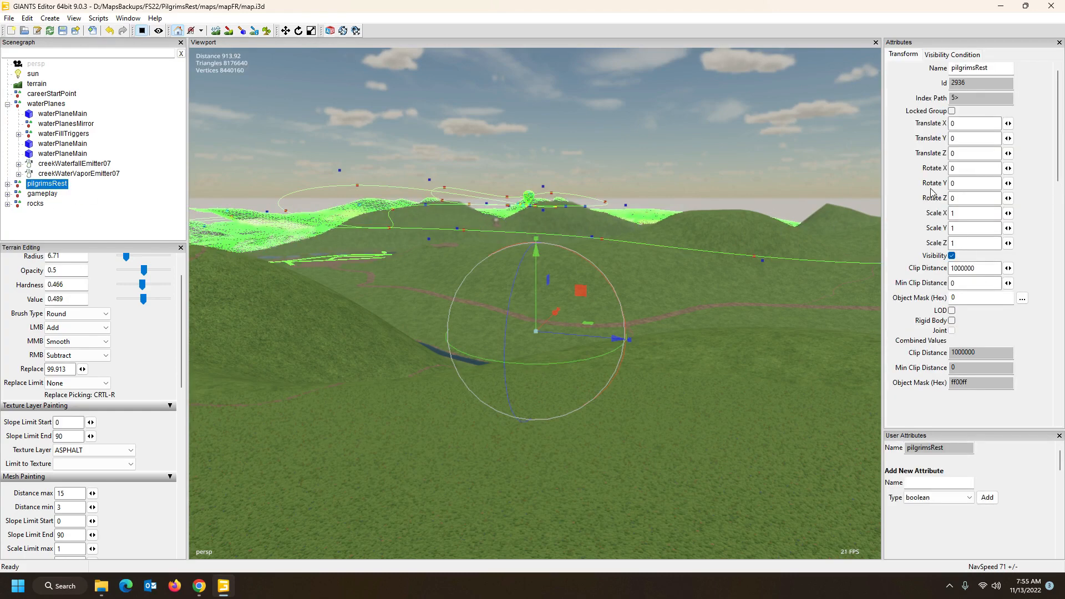
{"action": "left_click", "coordinate": [72, 165]}
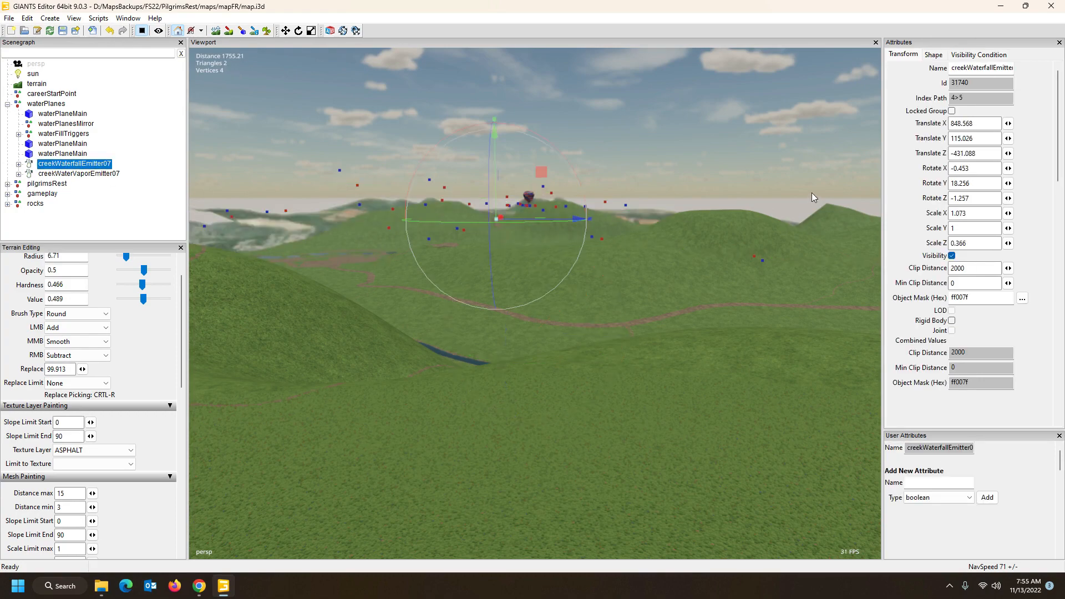
{"action": "left_click_drag", "start_coordinate": [954, 268], "coordinate": [973, 269]}
{"action": "type", "text": "5"}
{"action": "key", "text": "Return"}
{"action": "left_click", "coordinate": [224, 197]}
{"action": "right_click_drag", "start_coordinate": [458, 312], "coordinate": [460, 312]}
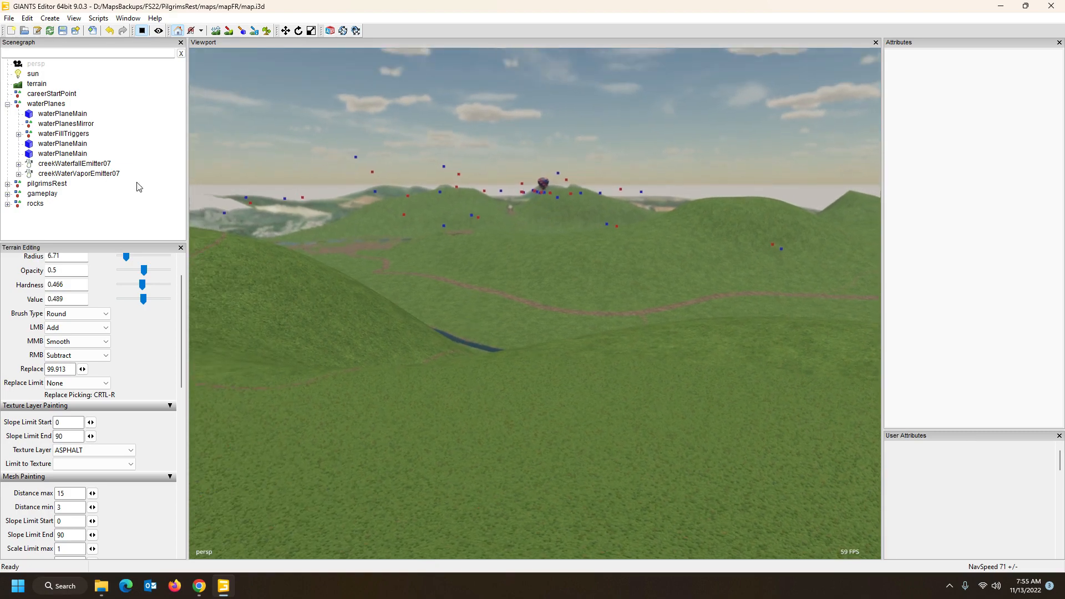
Recheck the clip distance of creekWaterfallEmitter07 and clear the selection.
{"action": "left_click", "coordinate": [67, 164]}
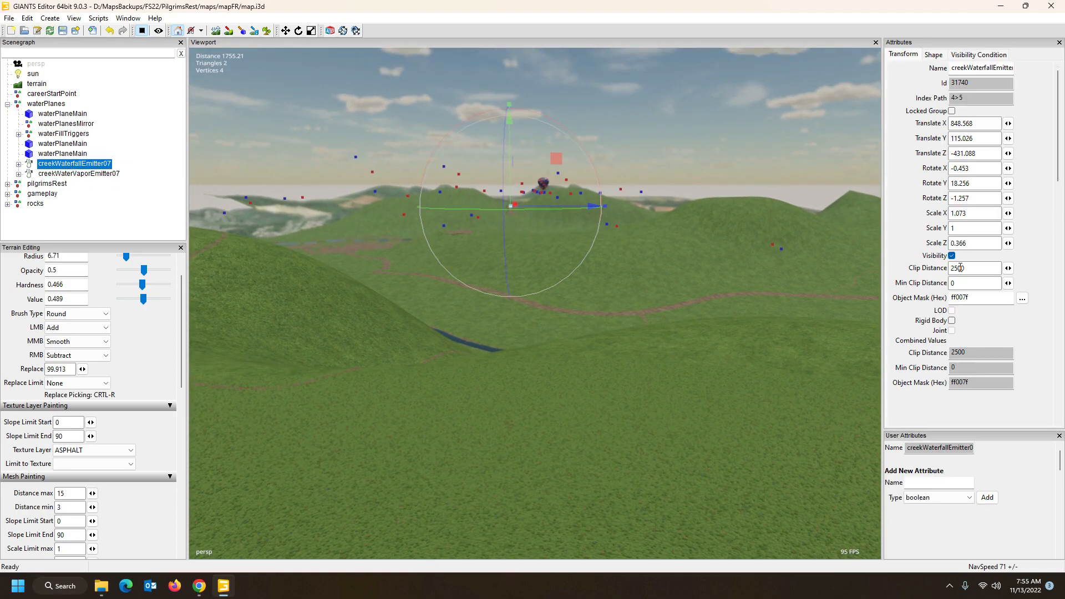
{"action": "left_click_drag", "start_coordinate": [955, 270], "coordinate": [973, 269]}
{"action": "left_click", "coordinate": [211, 148]}
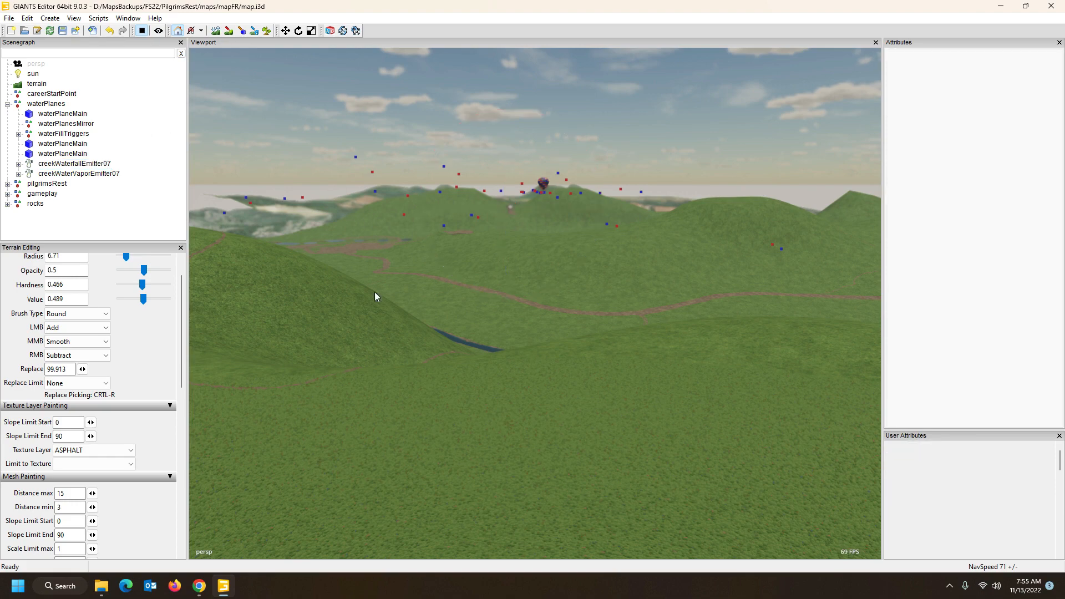
Examine how the waterfall renders from the distant hills, on the approach, and up close above the canyon pool.
{"action": "left_click_drag", "start_coordinate": [474, 328], "coordinate": [480, 283], "text": "alt"}
{"action": "scroll", "coordinate": [412, 310], "scroll_direction": "up", "scroll_amount": 6}
{"action": "key", "text": "a"}
{"action": "mouse_move", "coordinate": [480, 283]}
{"action": "right_mouse_down"}
{"action": "mouse_move", "coordinate": [487, 305]}
{"action": "mouse_move", "coordinate": [475, 294]}
{"action": "right_mouse_up"}
{"action": "key", "text": "s"}
{"action": "key", "text": "s"}
{"action": "key", "text": "w"}
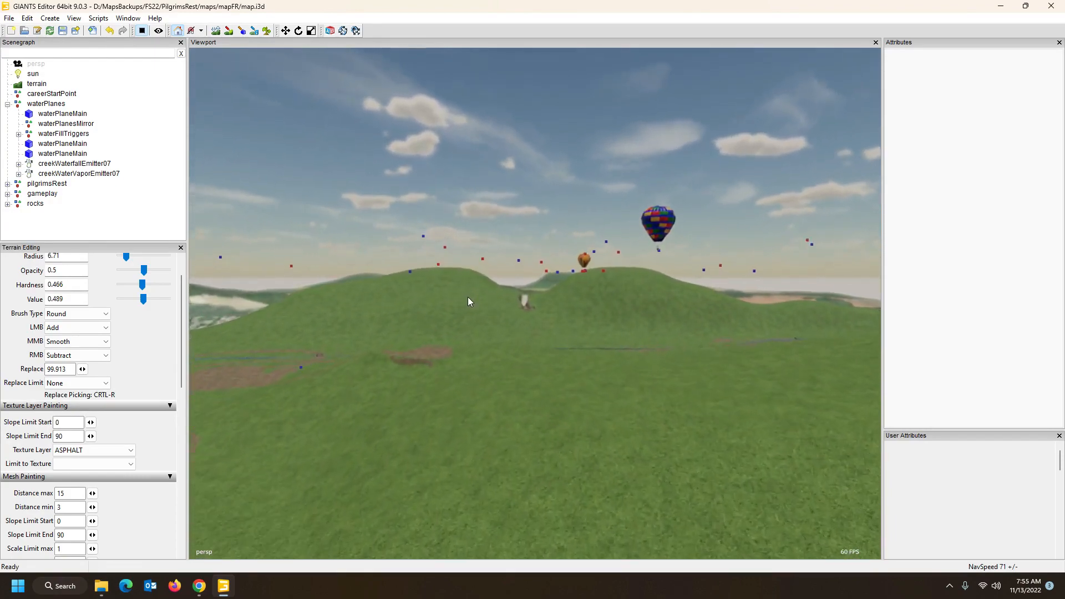
{"action": "key", "text": "w"}
{"action": "mouse_move", "coordinate": [468, 298]}
{"action": "right_mouse_down"}
{"action": "mouse_move", "coordinate": [458, 296]}
{"action": "mouse_move", "coordinate": [468, 298]}
{"action": "right_mouse_up"}
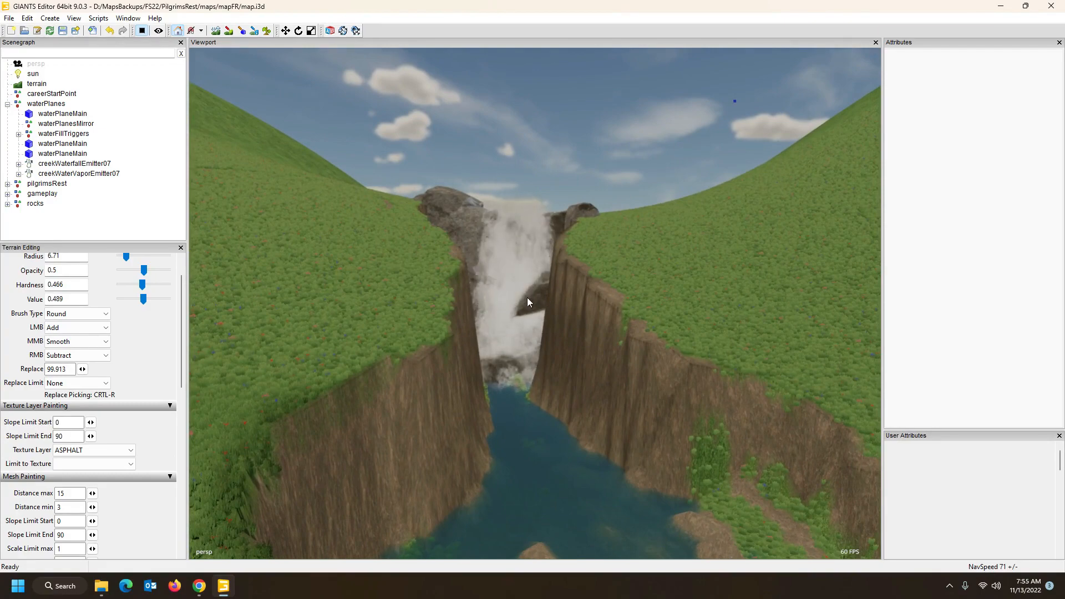
{"action": "left_click_drag", "start_coordinate": [525, 311], "coordinate": [540, 336], "text": "alt"}
{"action": "scroll", "coordinate": [543, 346], "scroll_direction": "down", "scroll_amount": 4}
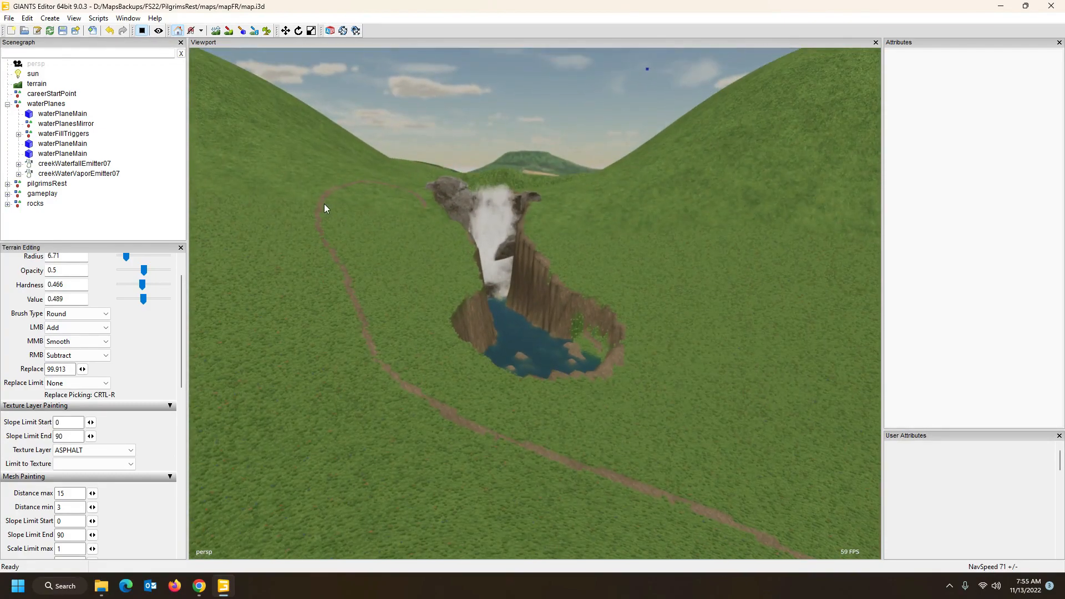
{"action": "right_click", "coordinate": [127, 137]}
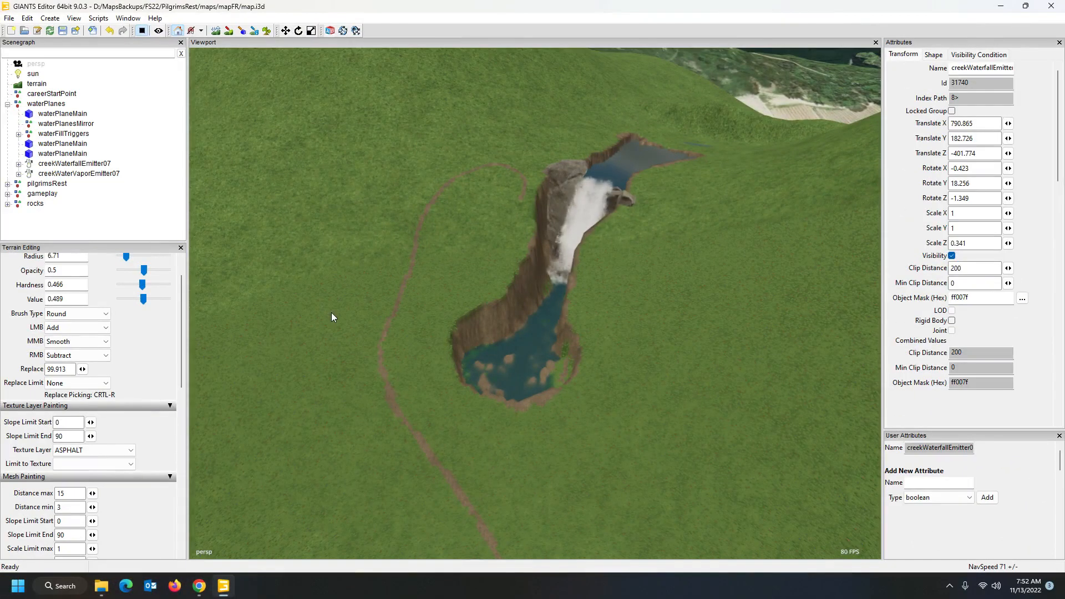